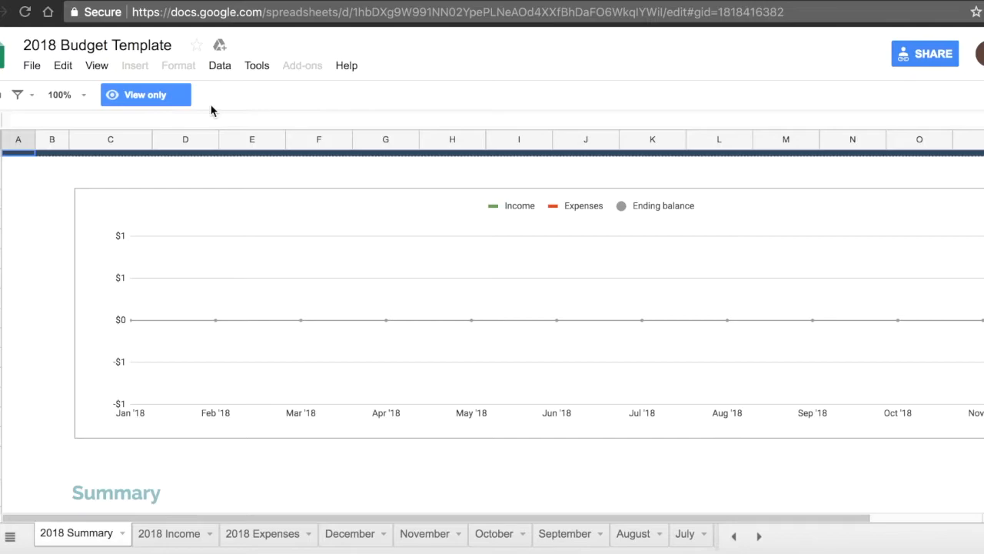
pyautogui.click(40, 246)
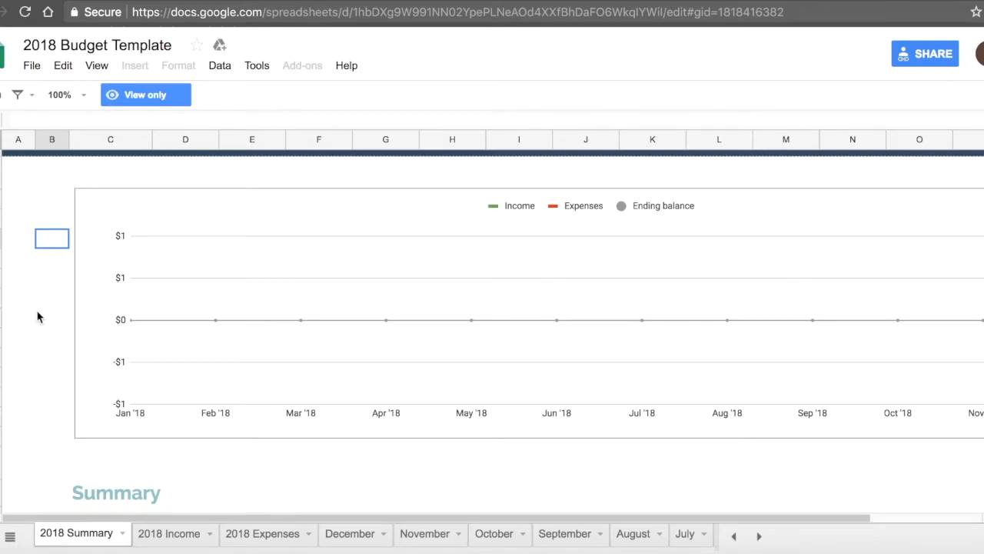
pyautogui.click(31, 68)
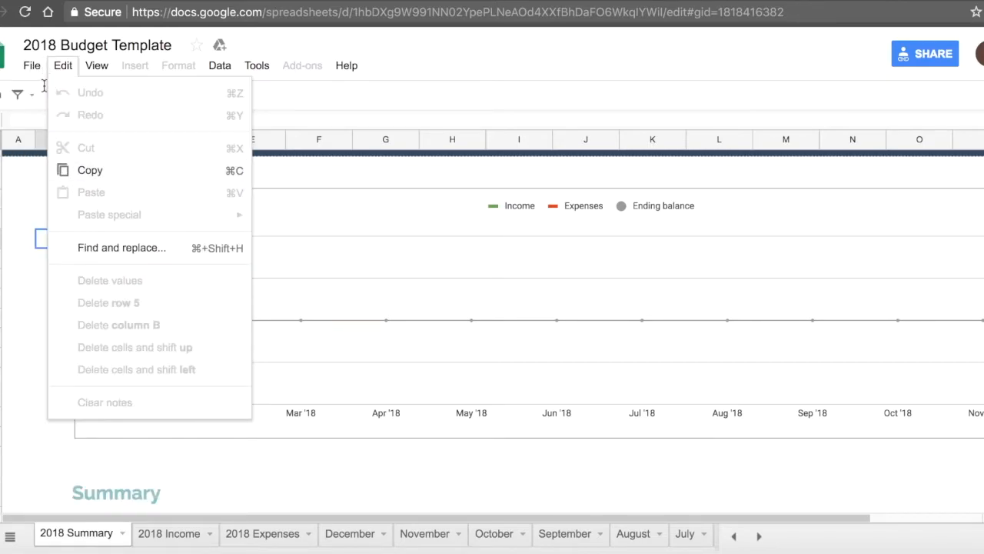
pyautogui.click(54, 192)
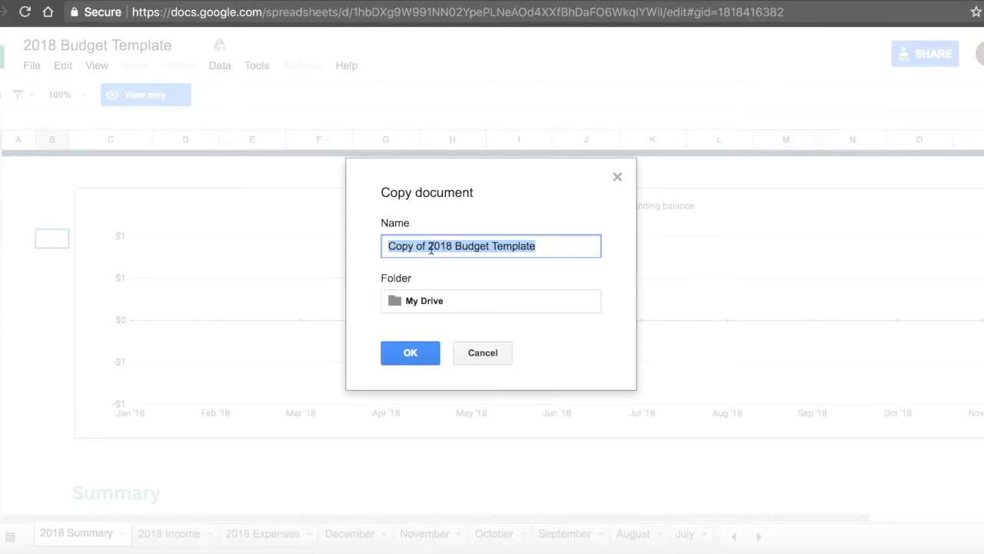
pyautogui.moveTo(428, 246); pyautogui.dragTo(346, 248)
pyautogui.doubleClick(395, 244)
pyautogui.press('Delete')
pyautogui.press('Delete')
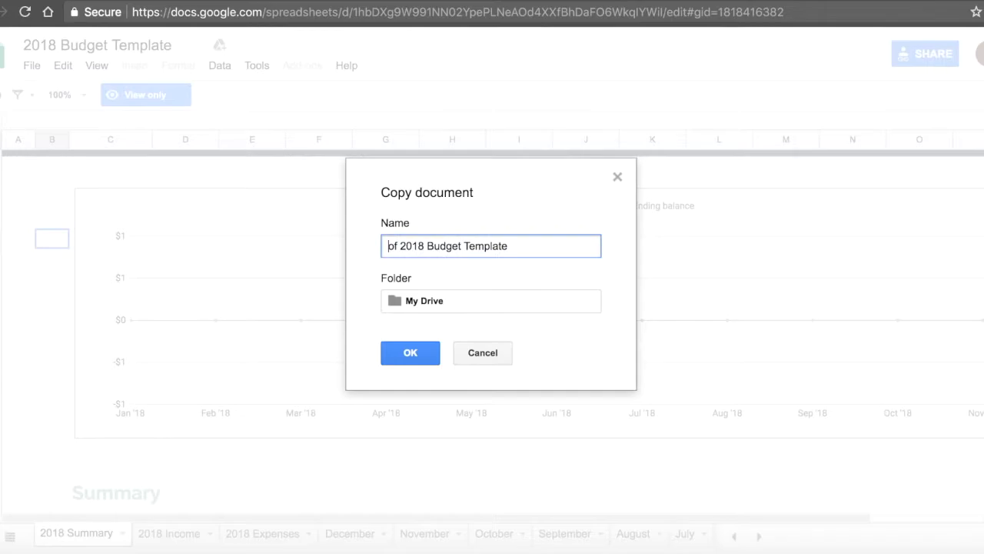
pyautogui.press('Delete')
pyautogui.press('Delete')
pyautogui.write('My')
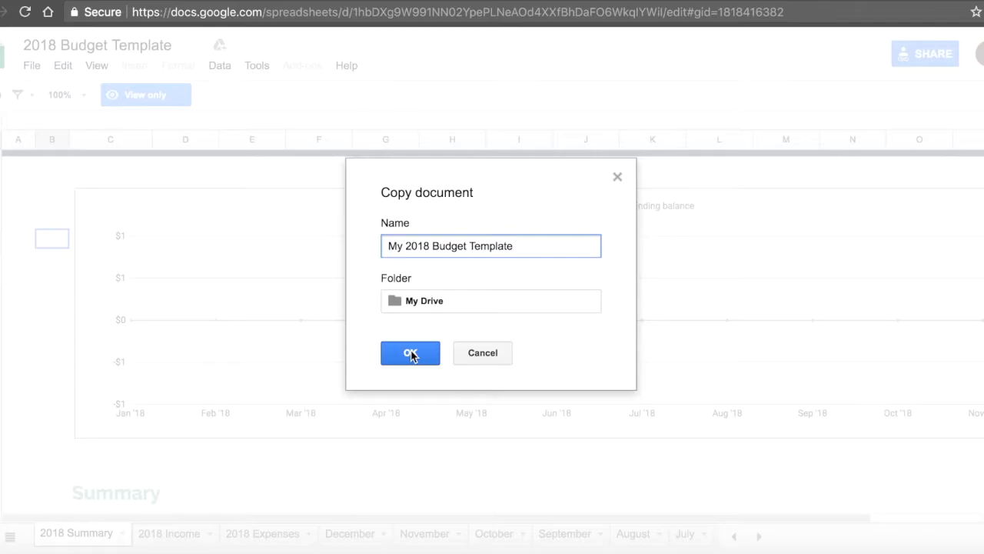
pyautogui.click(499, 356)
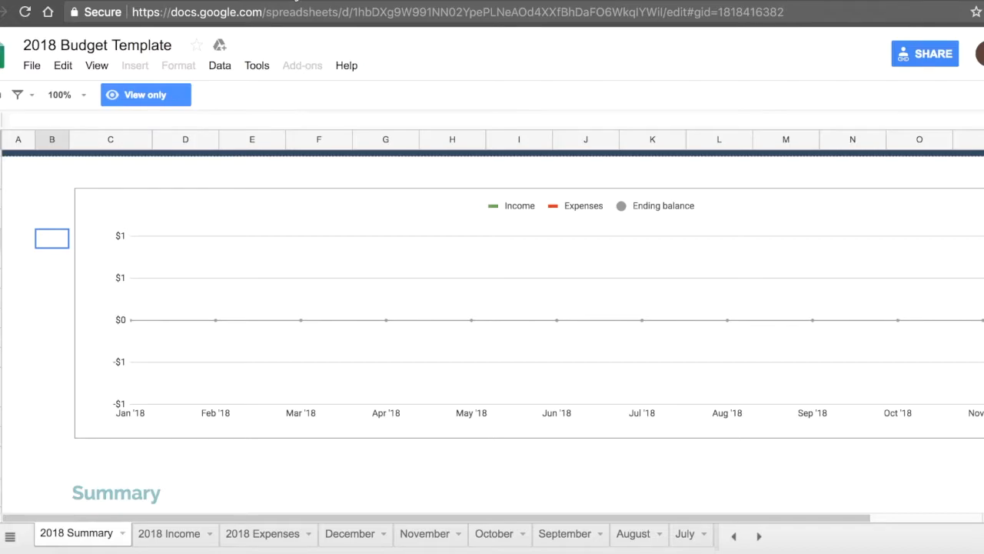
# - Switch to the 2018 Budget - DEMO spreadsheet and examine the 2018 Summary sheet's monthly income and expense tables and charts
pyautogui.click(295, 0)
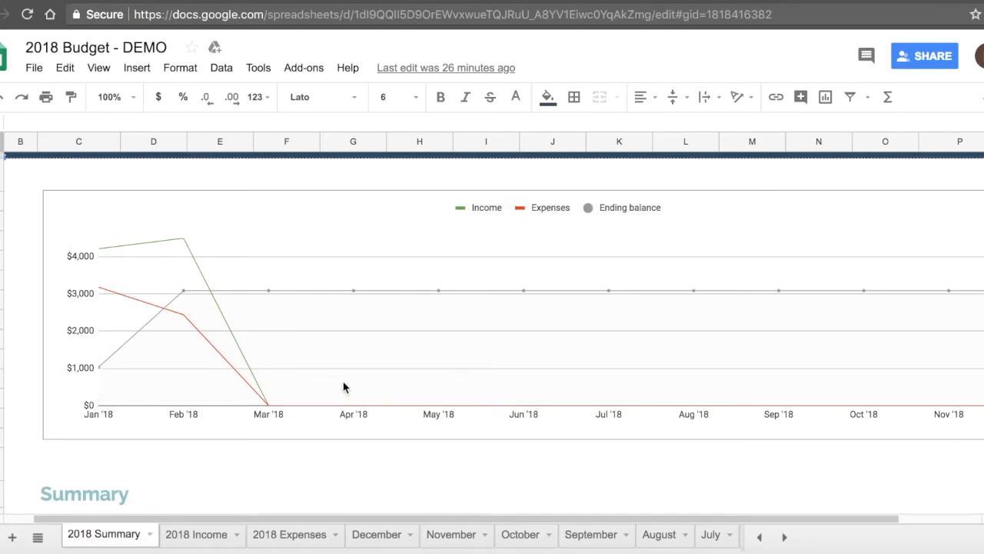
pyautogui.scroll(-3, 345, 387)
pyautogui.scroll(-1, 343, 387)
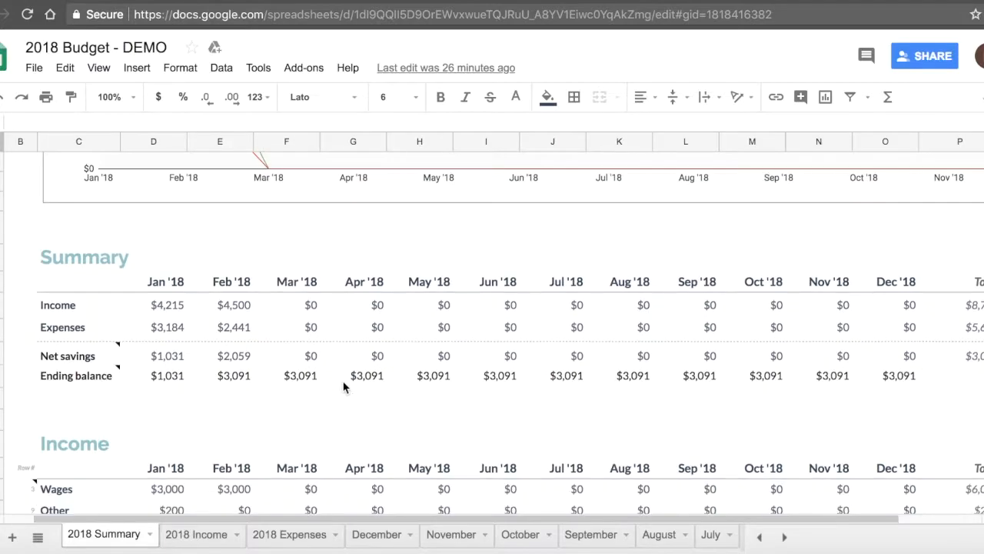
pyautogui.scroll(-1, 343, 386)
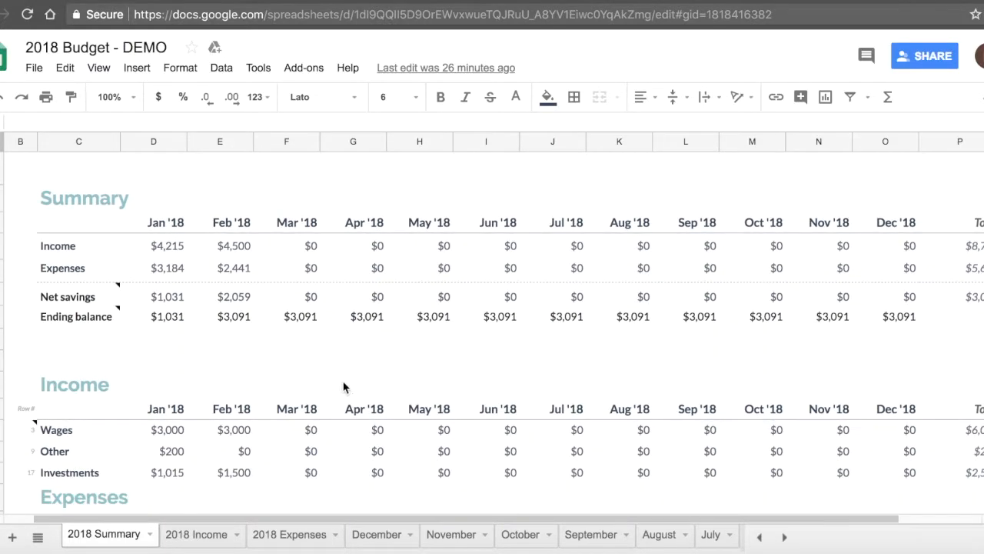
pyautogui.scroll(-2, 344, 387)
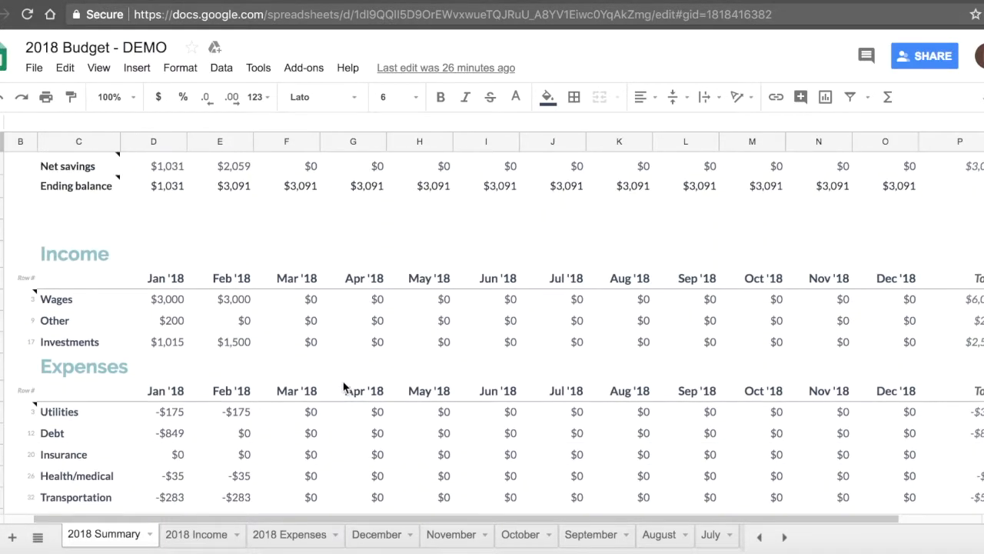
pyautogui.scroll(-3, 344, 387)
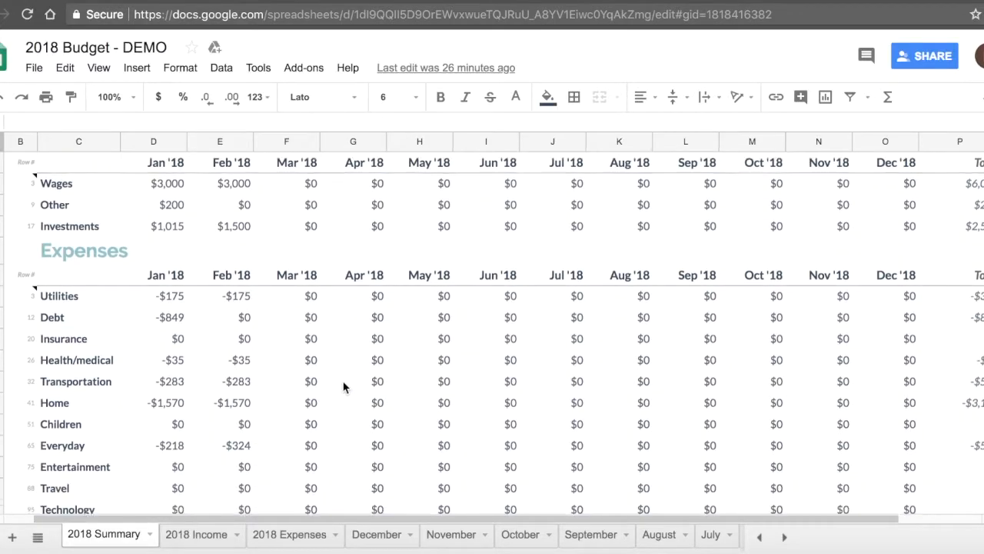
pyautogui.scroll(-2, 344, 387)
pyautogui.scroll(-3, 344, 387)
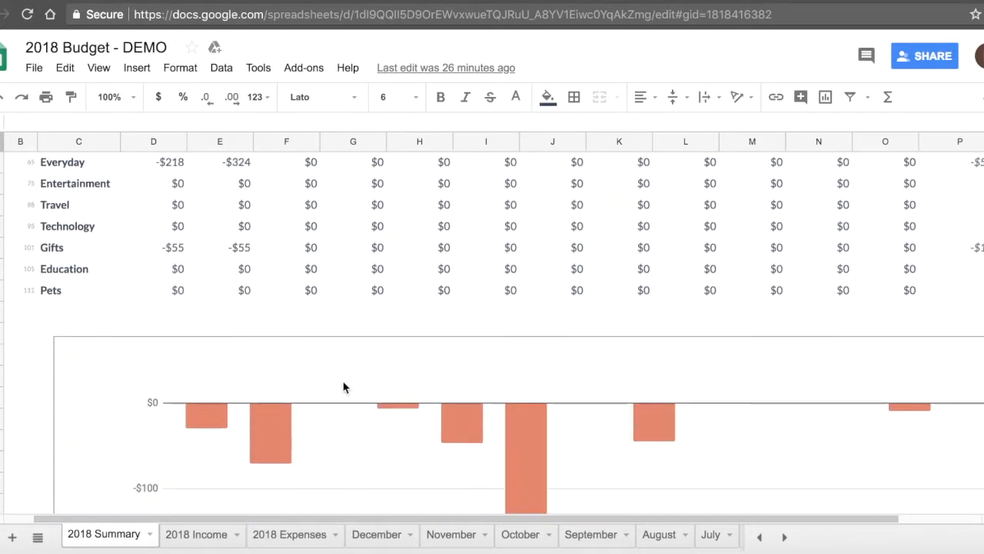
pyautogui.scroll(-2, 344, 387)
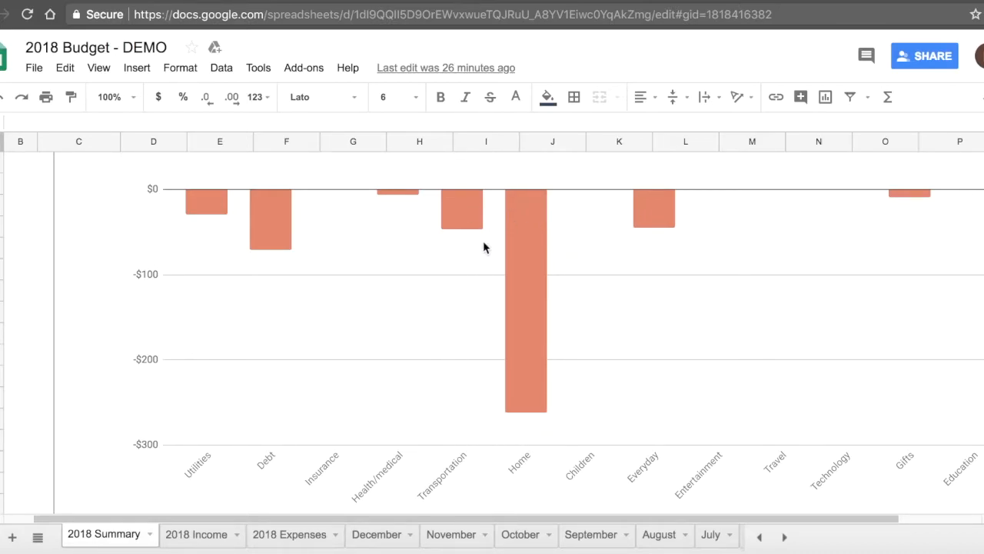
pyautogui.scroll(5, 467, 318)
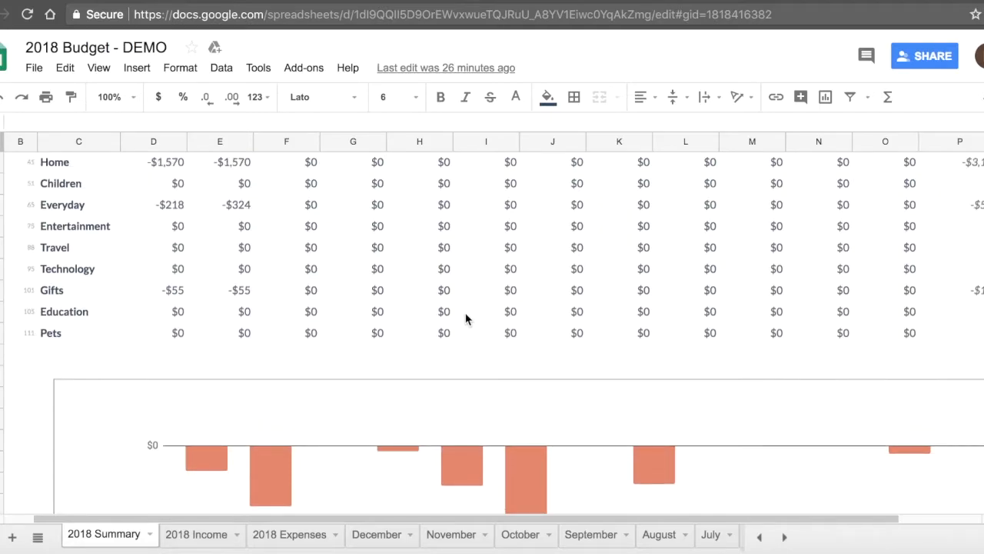
pyautogui.scroll(2, 466, 319)
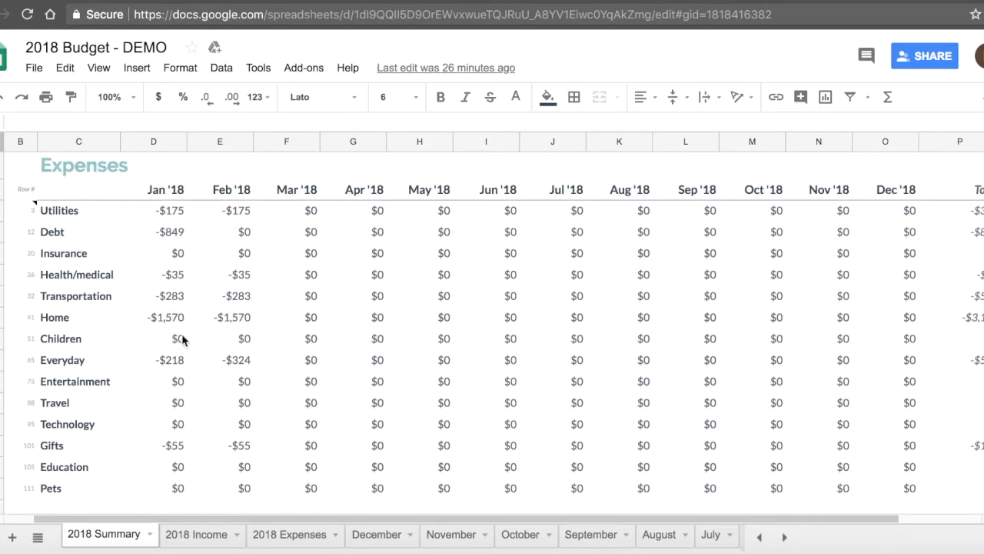
# - Open the 2018 Income sheet and review its Wages, Other and Investments categories by month
pyautogui.click(198, 534)
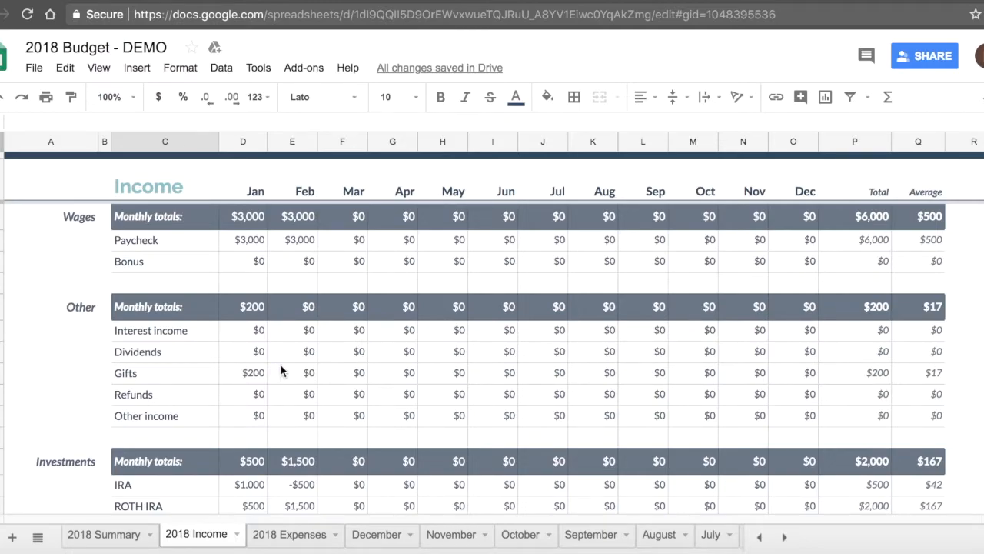
pyautogui.scroll(-3, 280, 368)
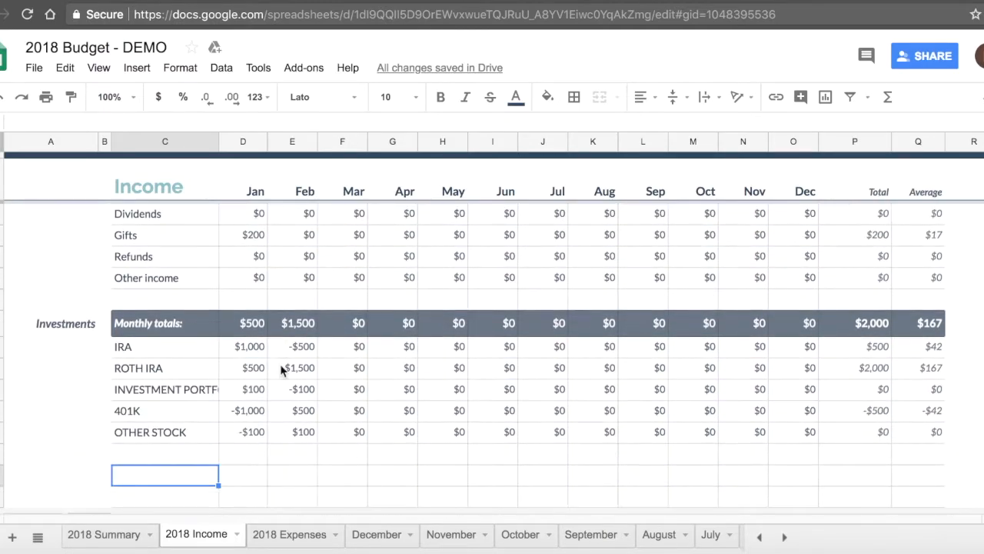
pyautogui.scroll(-1, 281, 367)
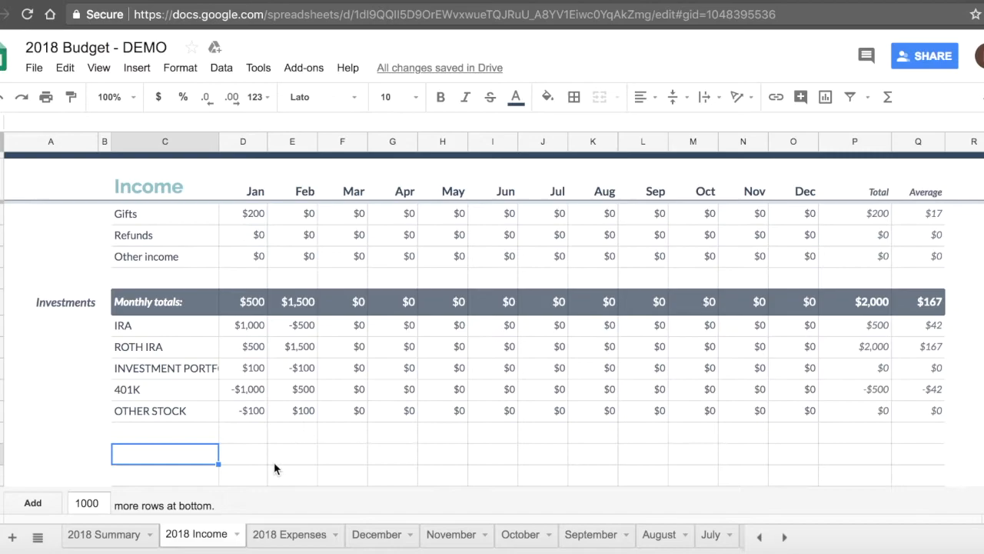
# - Open the 2018 Expenses sheet and review its categories and monthly totals from the bills through Everyday and Entertainment
pyautogui.click(279, 537)
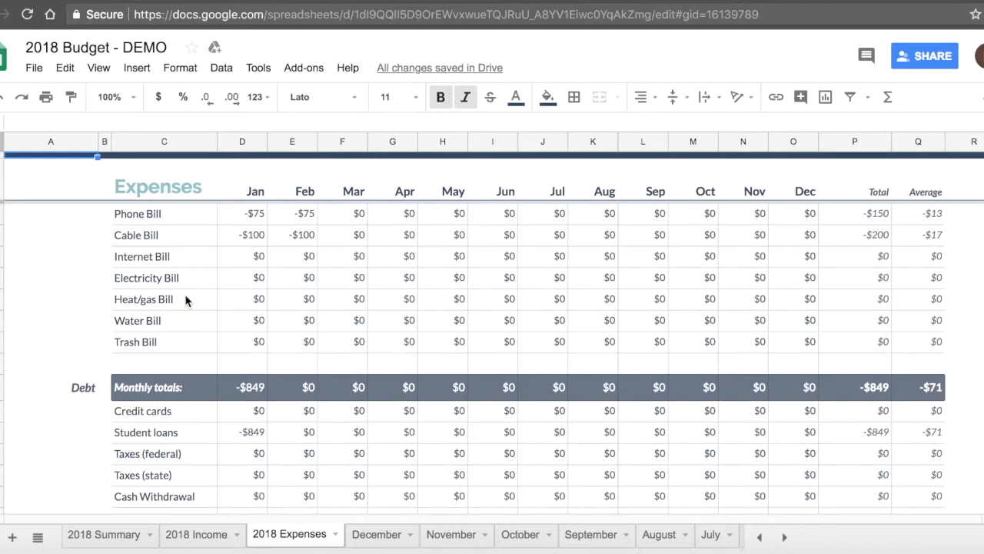
pyautogui.scroll(-4, 184, 299)
pyautogui.scroll(-4, 185, 296)
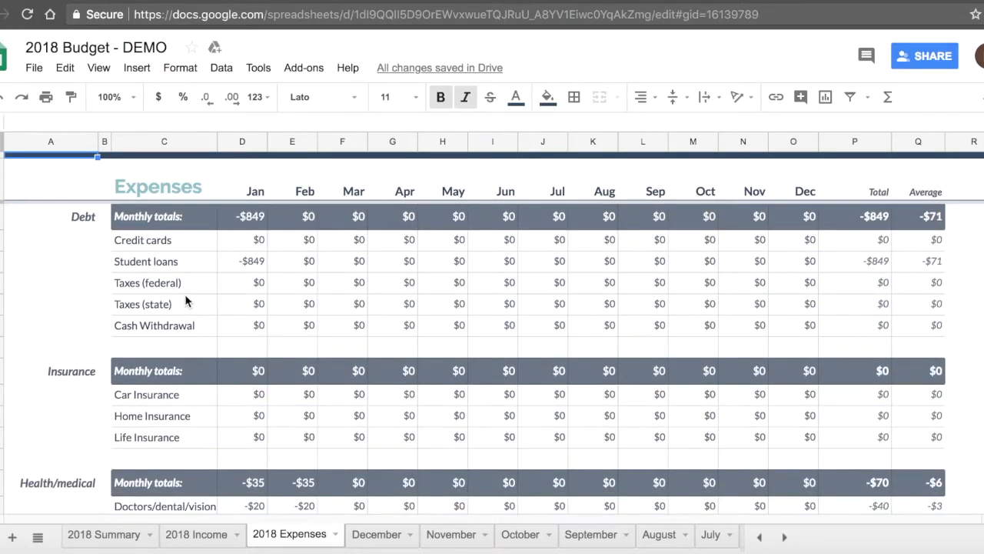
pyautogui.scroll(-5, 185, 300)
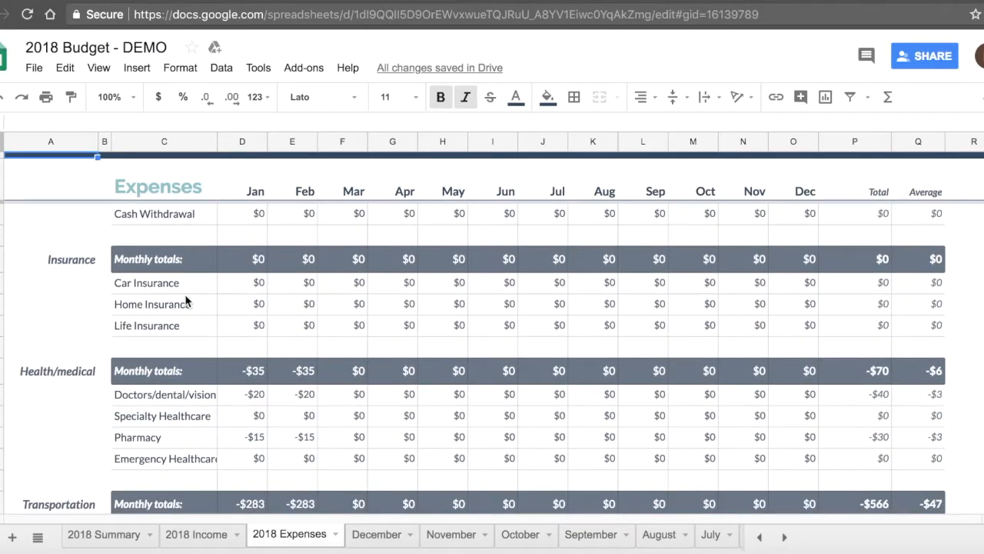
pyautogui.scroll(-5, 184, 298)
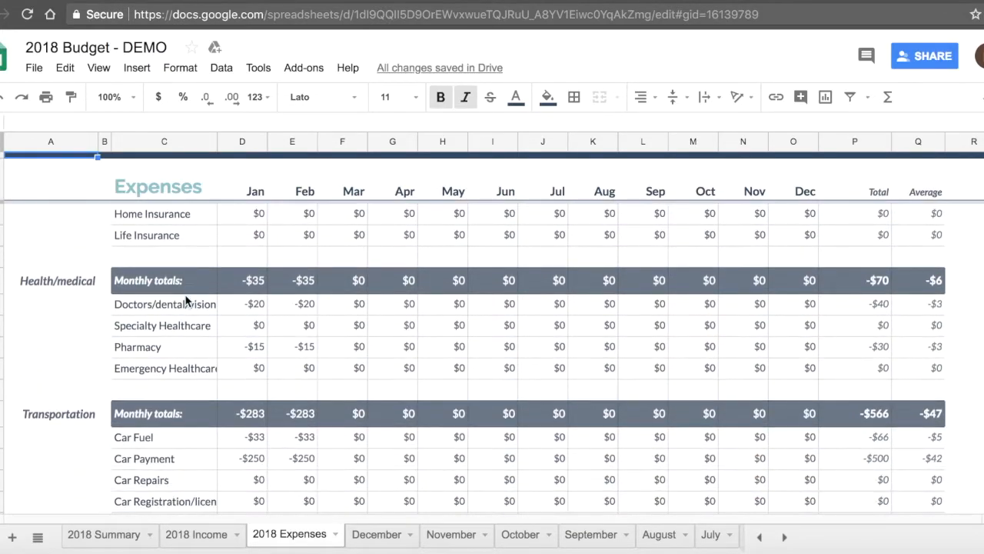
pyautogui.scroll(-2, 185, 300)
pyautogui.scroll(-5, 185, 300)
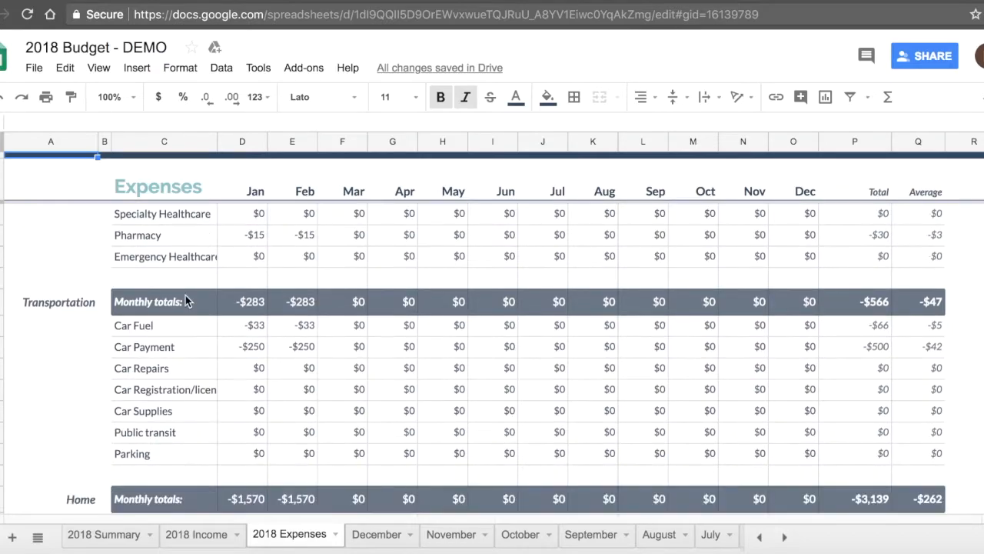
pyautogui.scroll(-4, 186, 300)
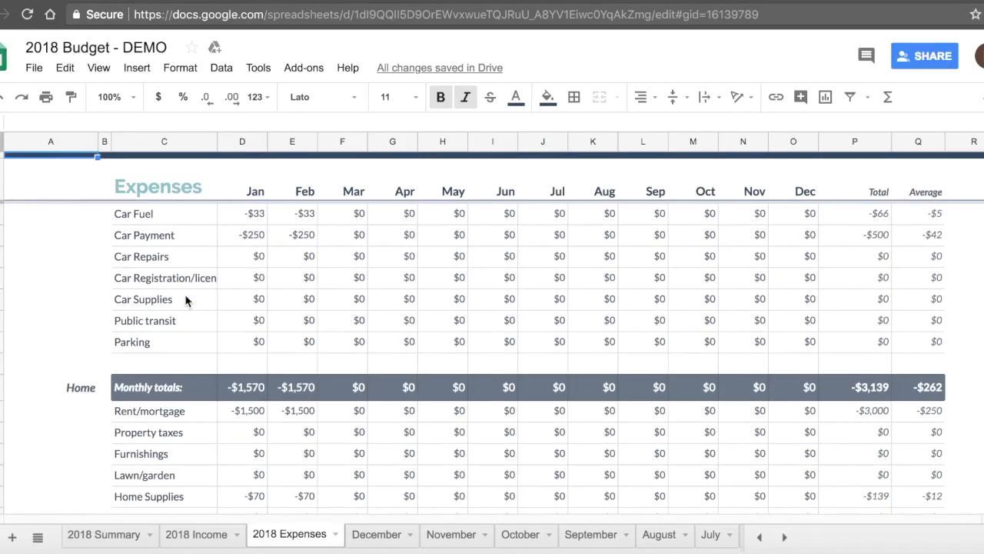
pyautogui.scroll(-4, 184, 300)
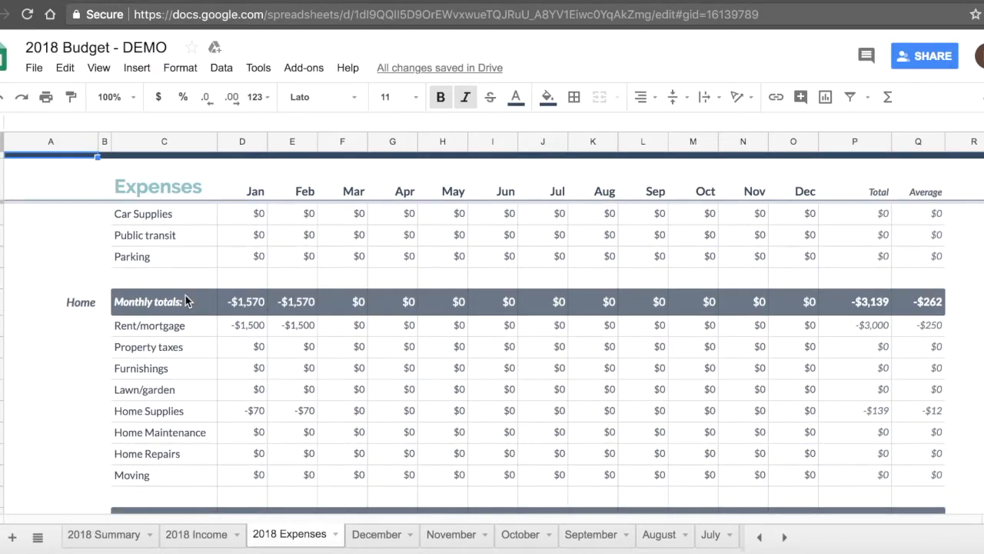
pyautogui.scroll(-5, 185, 300)
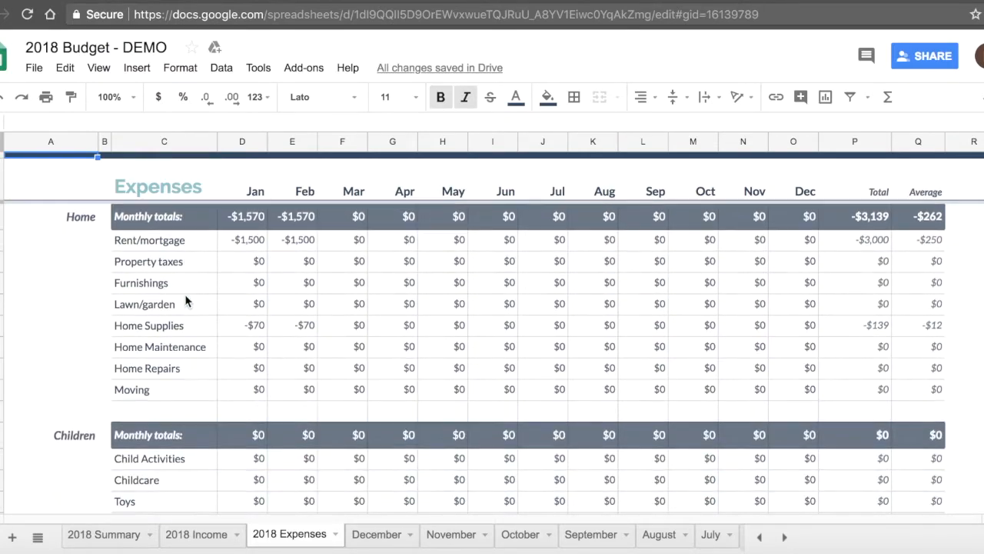
pyautogui.scroll(-9, 185, 300)
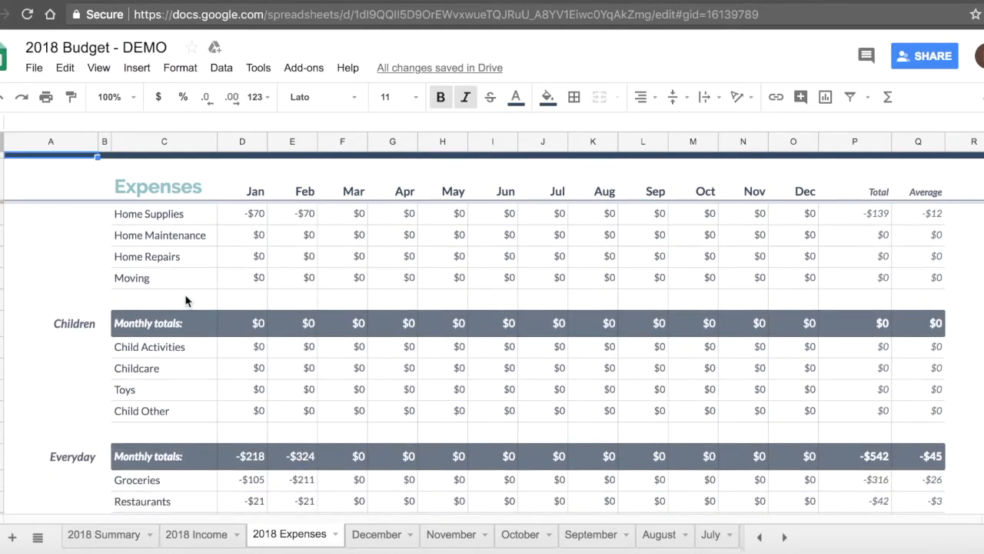
pyautogui.scroll(-4, 185, 295)
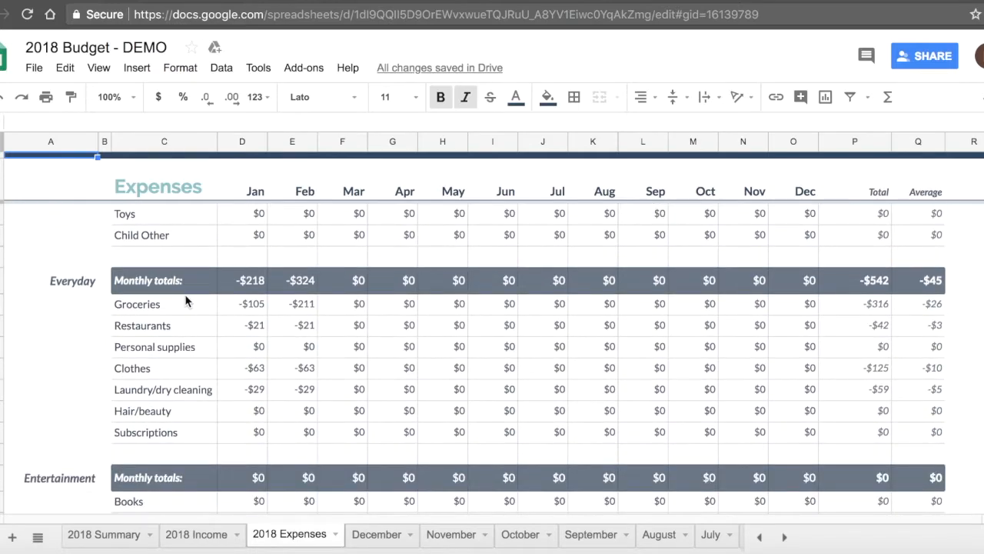
pyautogui.scroll(-4, 185, 296)
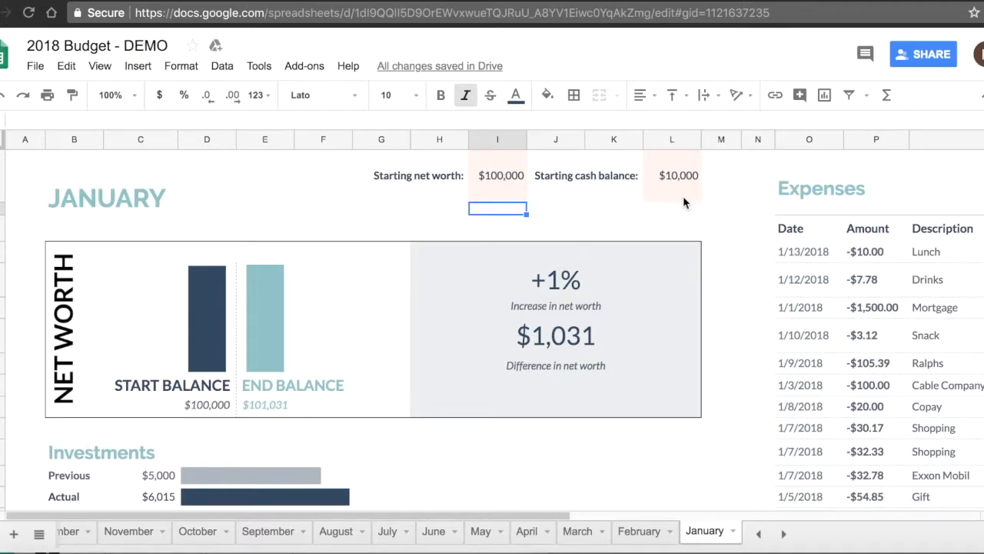
# - Inspect the January sheet's starting net worth and starting cash balance cells, and review its Expenses and Income transaction tables
pyautogui.click(497, 176)
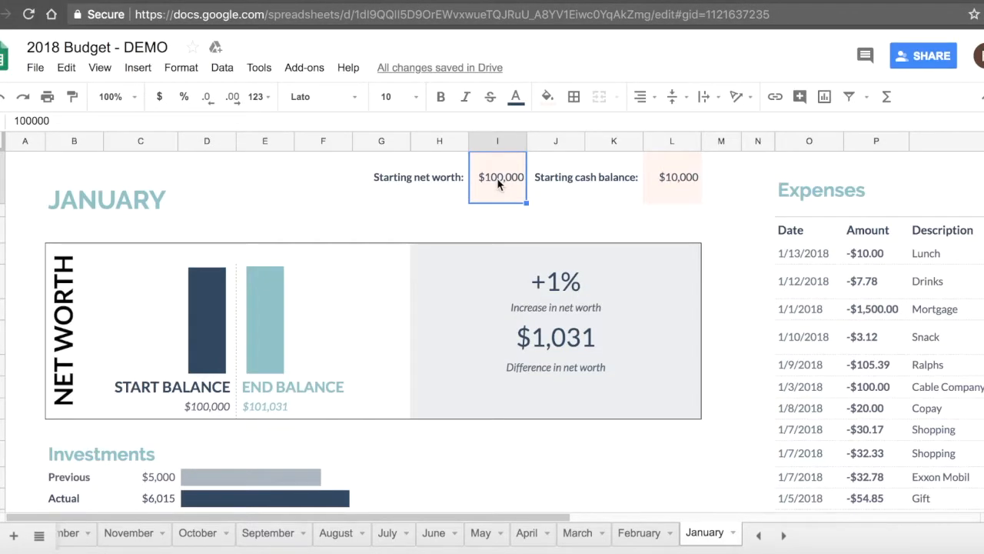
pyautogui.click(687, 185)
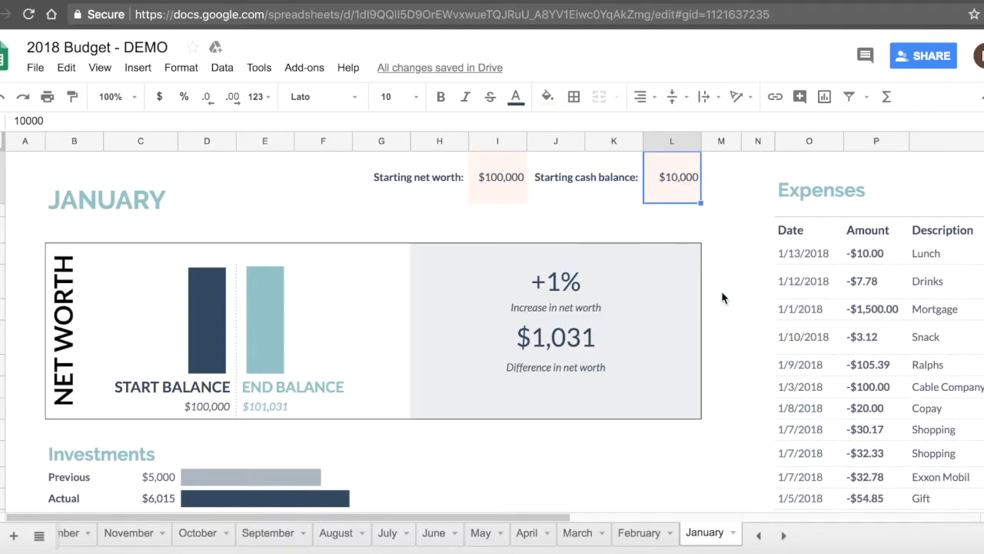
pyautogui.hscroll(5, 722, 293)
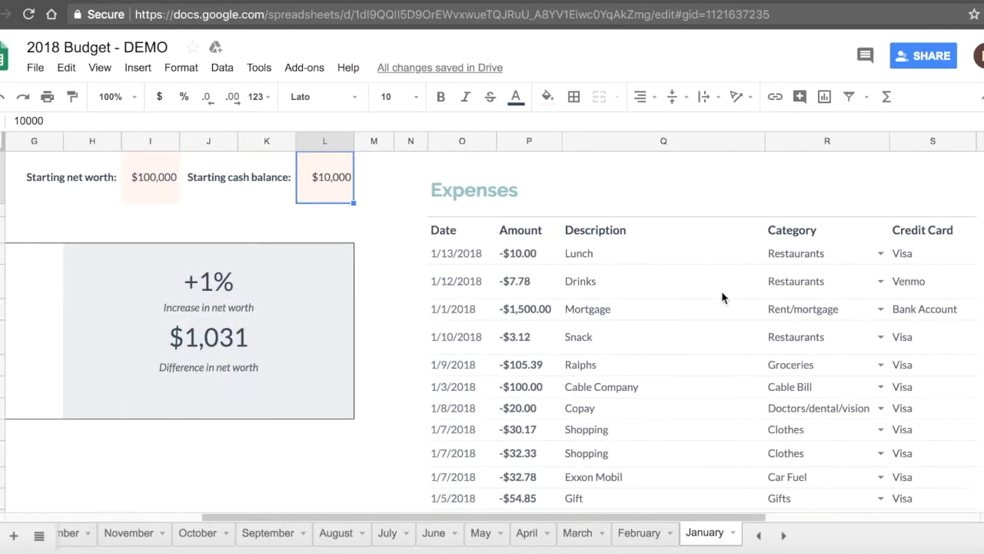
pyautogui.hscroll(5, 722, 293)
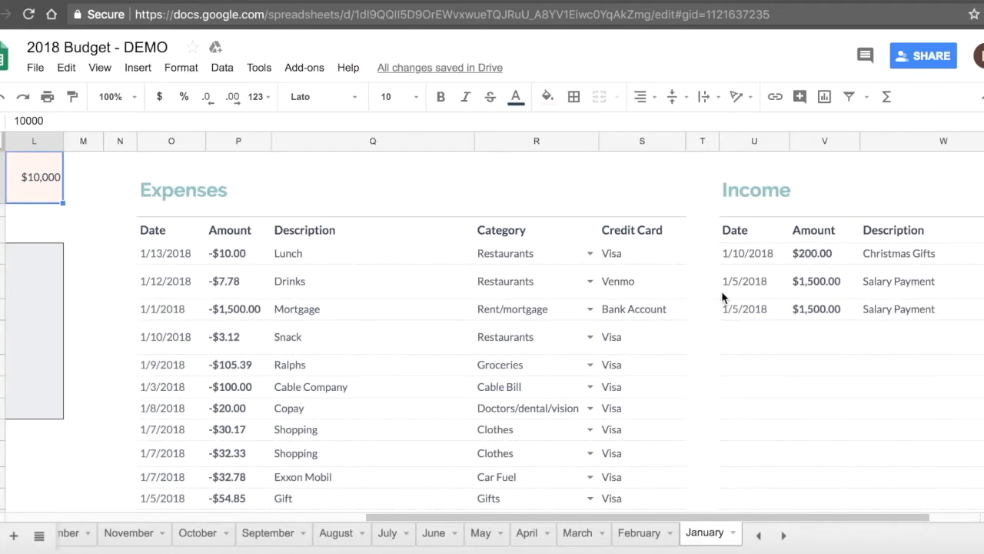
pyautogui.hscroll(2, 721, 291)
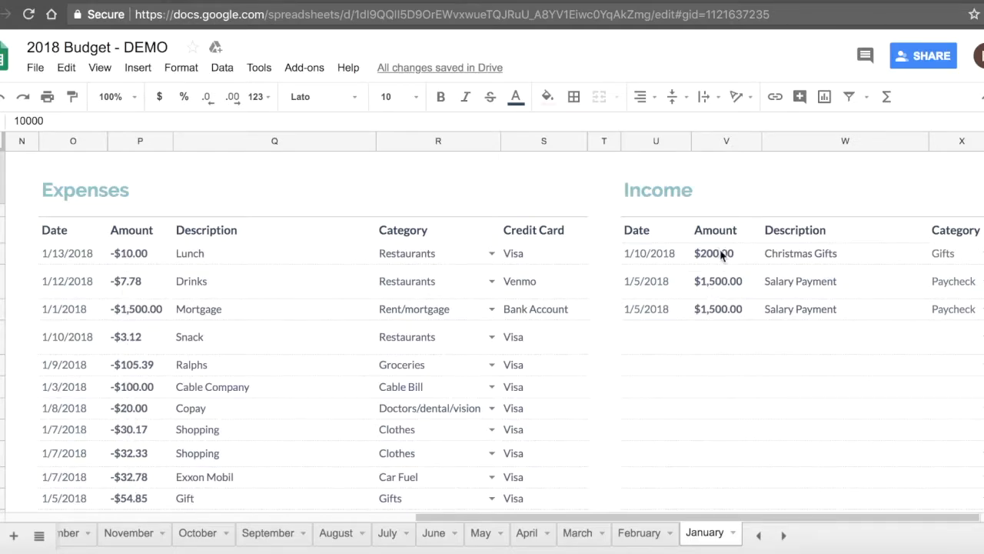
pyautogui.scroll(-5, 251, 466)
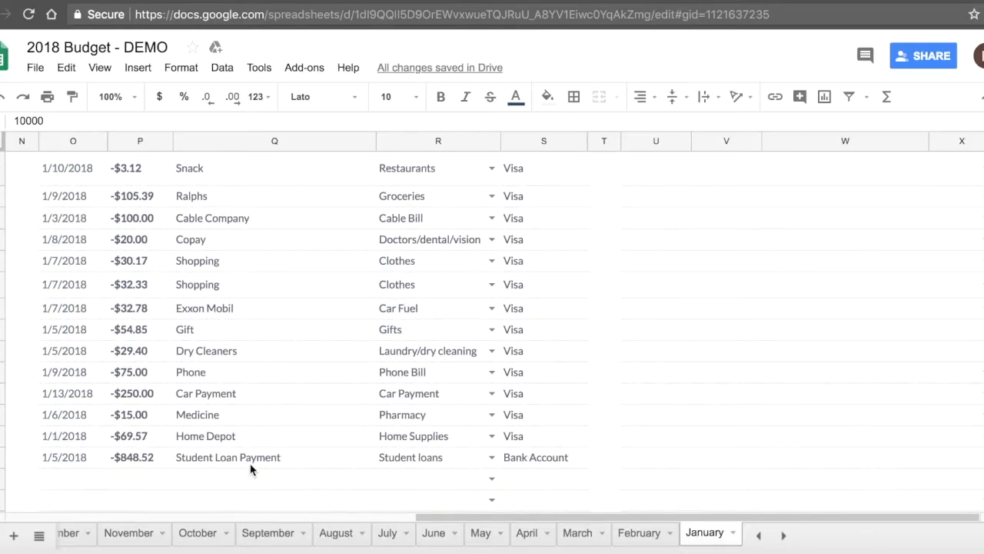
# - Review the category choices offered for the Lunch expense and the Christmas Gifts income entry, leaving both categories as they are
pyautogui.scroll(5, 160, 288)
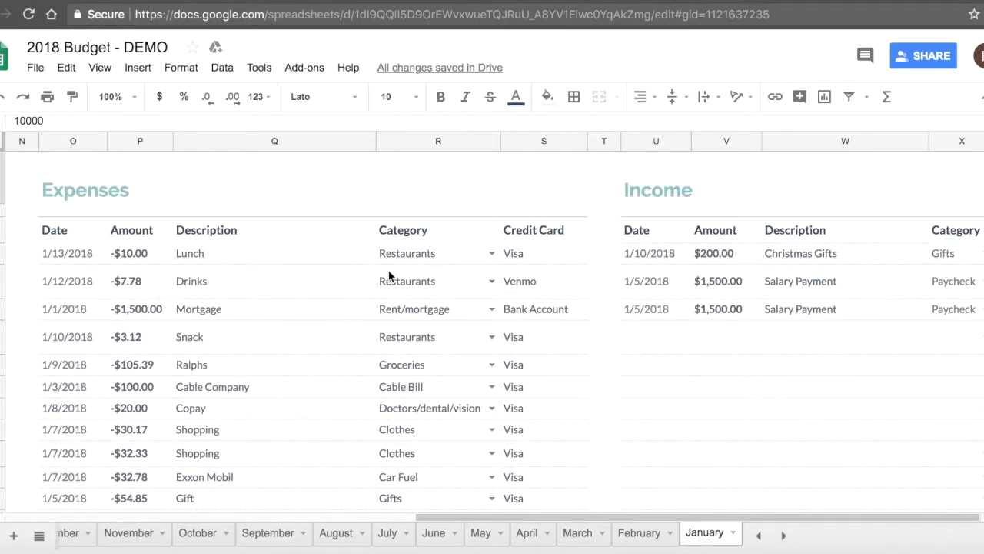
pyautogui.click(492, 253)
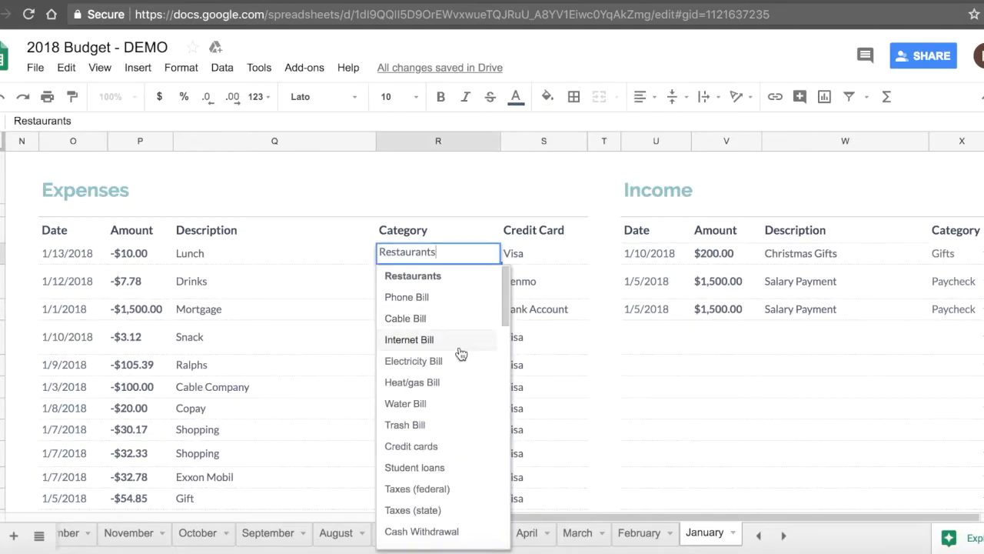
pyautogui.scroll(-3, 461, 353)
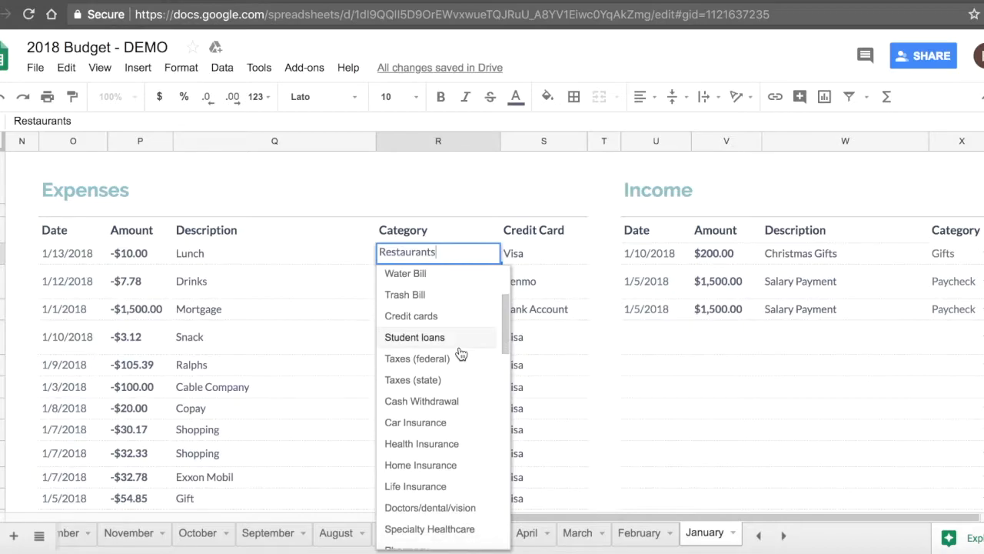
pyautogui.scroll(3, 461, 353)
pyautogui.click(968, 253)
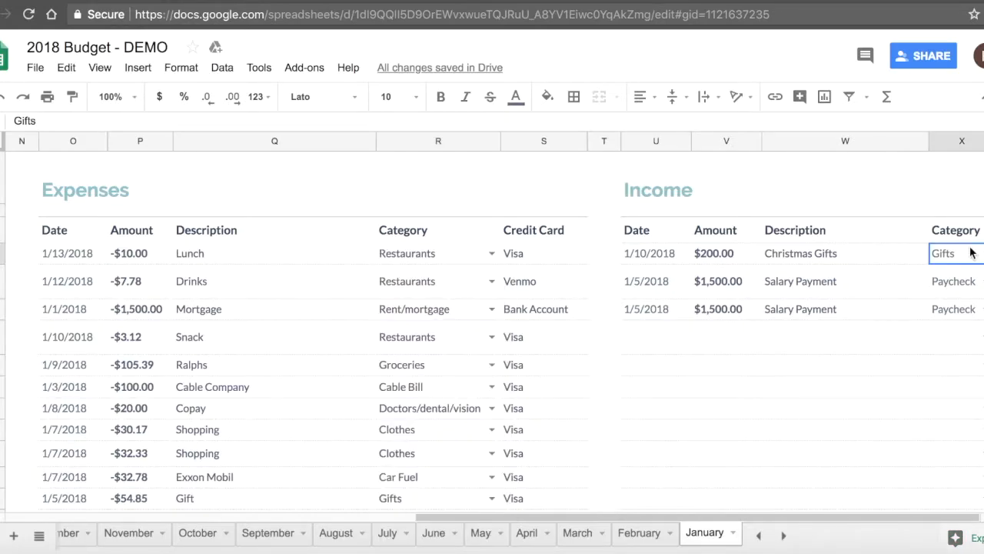
pyautogui.click(982, 253)
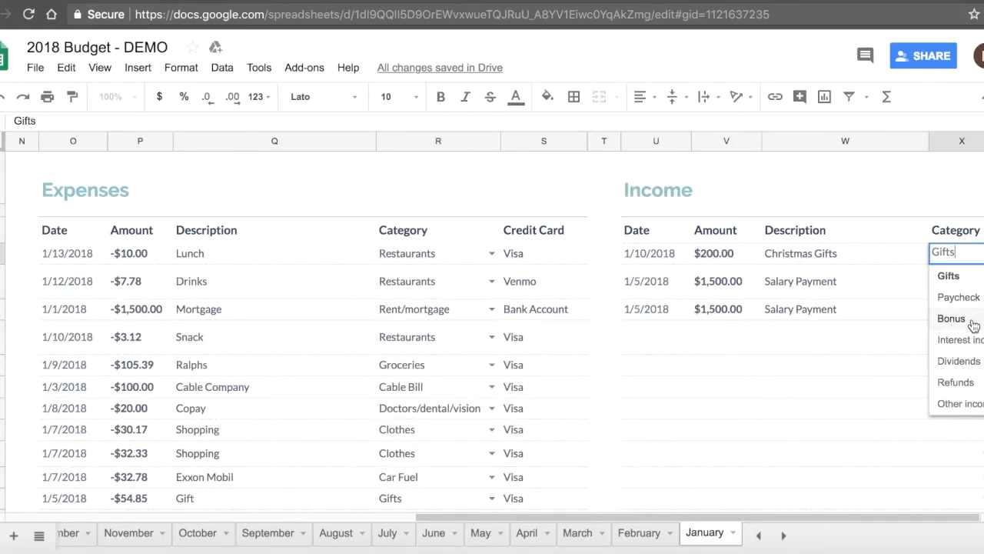
pyautogui.click(882, 290)
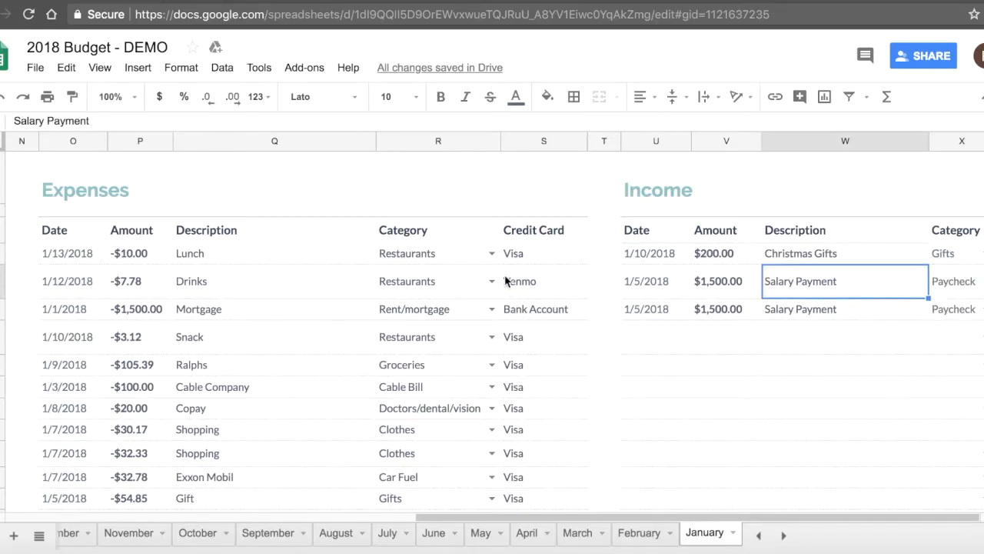
# - Open the data validation rule of the Lunch expense's category cell and examine its list source range
pyautogui.click(492, 253)
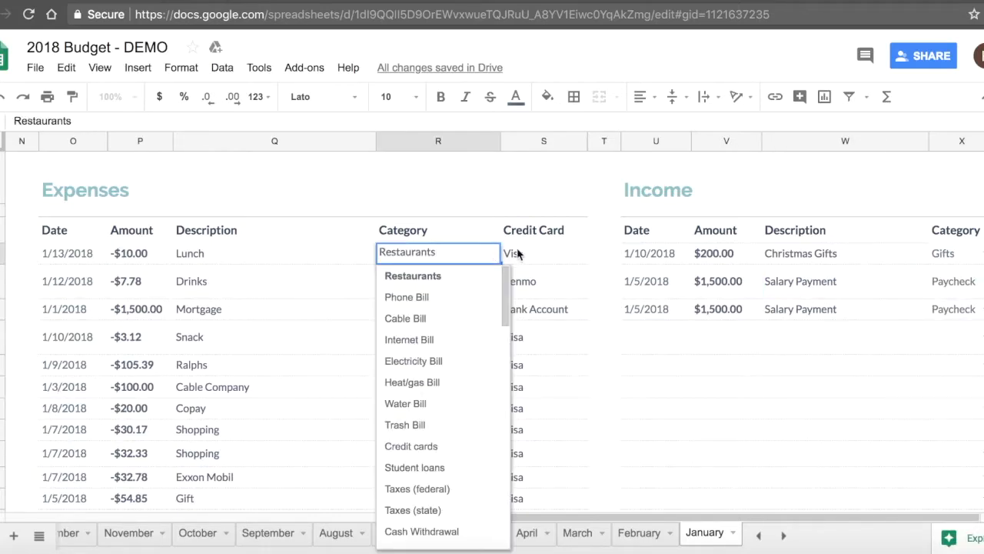
pyautogui.click(561, 254)
pyautogui.click(429, 257)
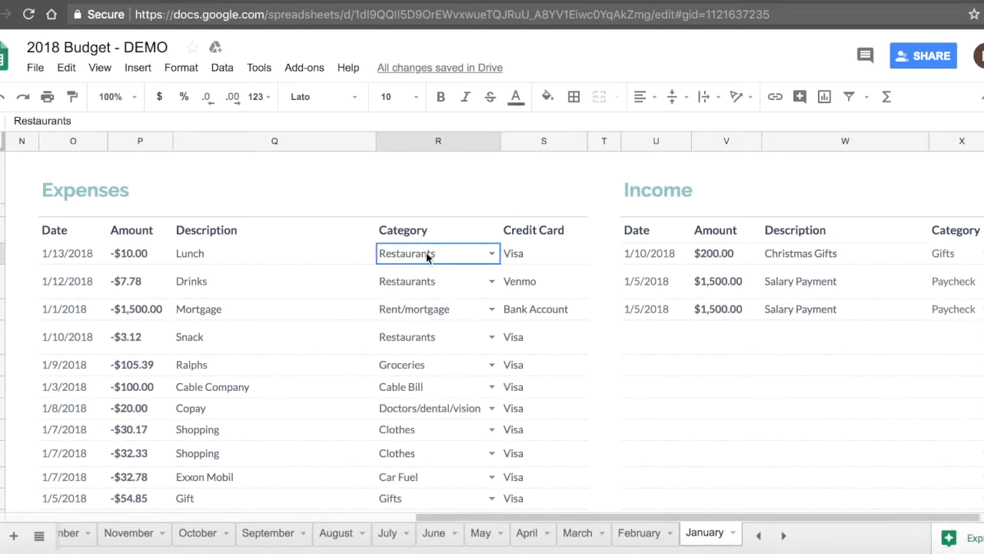
pyautogui.click(227, 75)
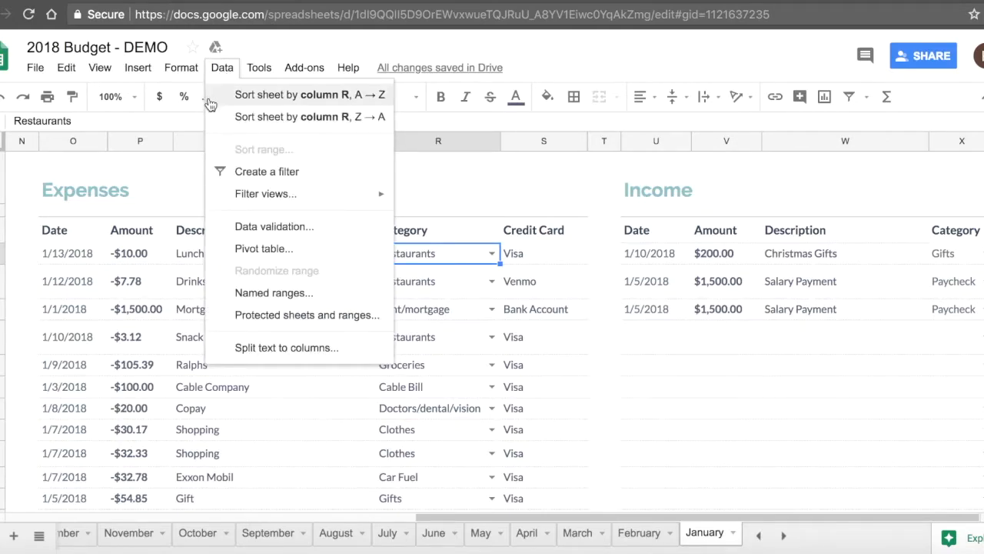
pyautogui.click(265, 231)
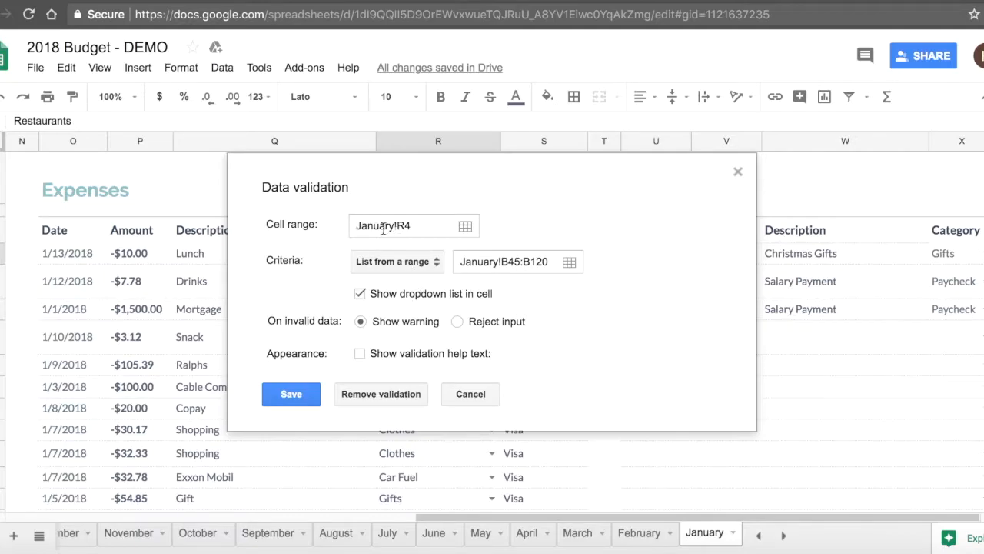
pyautogui.moveTo(430, 166); pyautogui.dragTo(671, 291)
pyautogui.moveTo(773, 304); pyautogui.dragTo(534, 152)
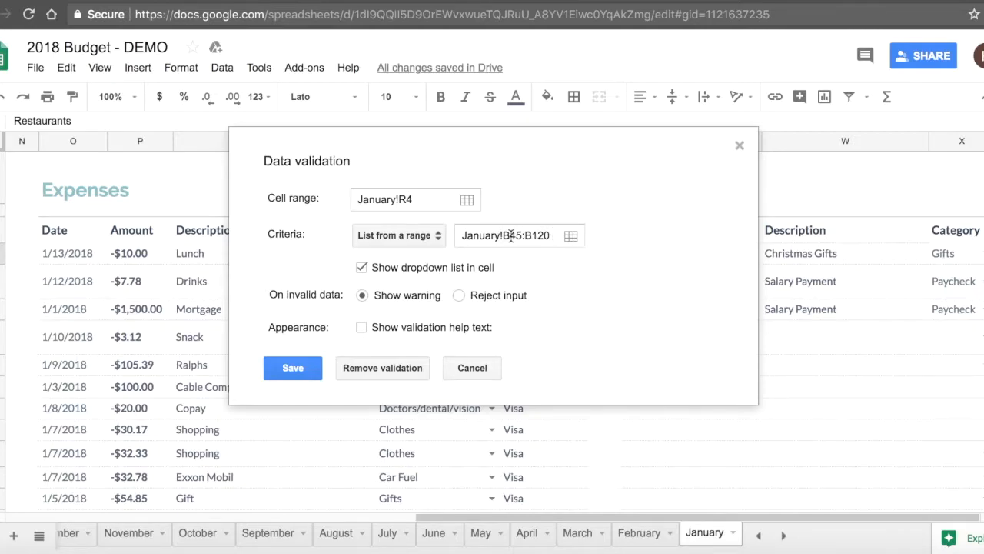
# - Locate the source list in the January Expenses summary and select it from the blank cell above Phone Bill through Donations (charity)
pyautogui.hscroll(-8, 100, 402)
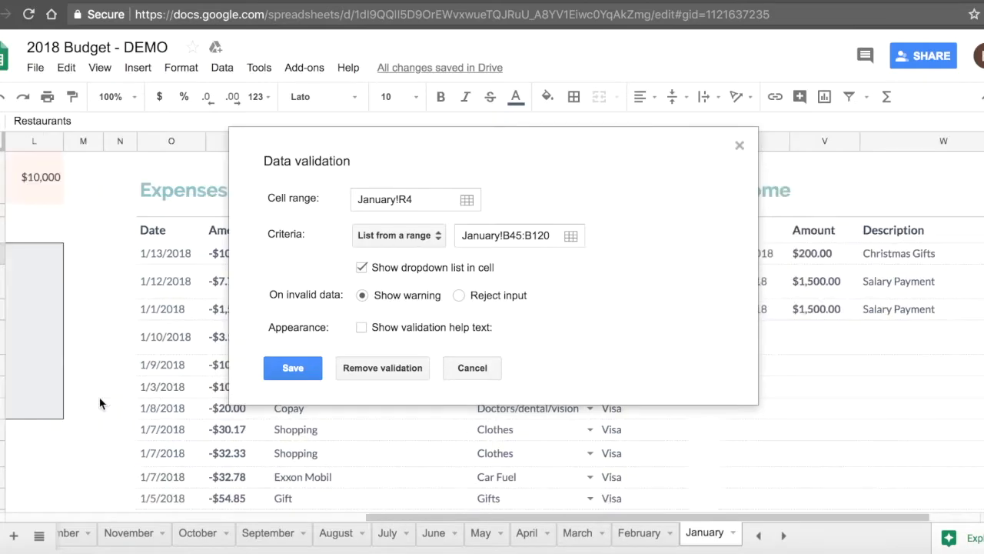
pyautogui.hscroll(-2, 100, 402)
pyautogui.scroll(-4, 100, 402)
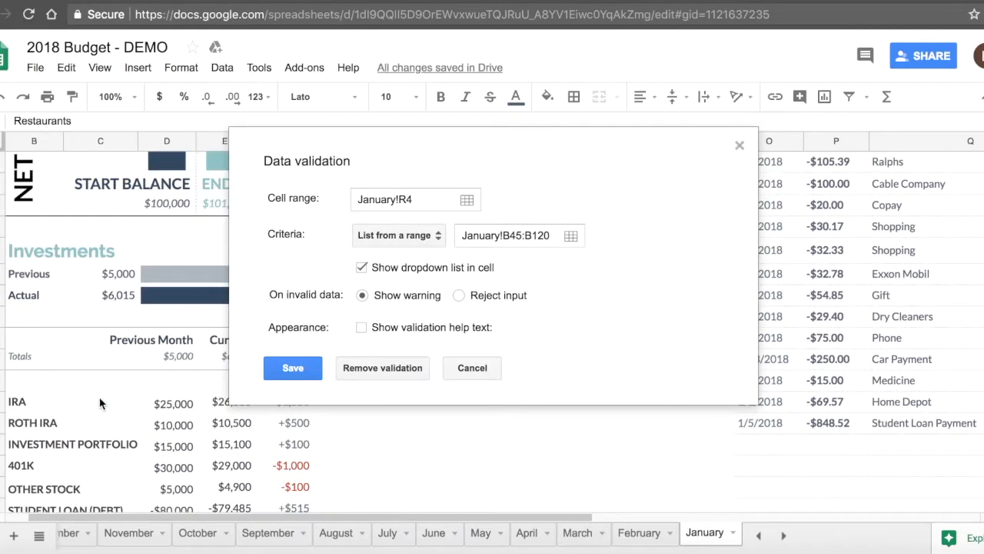
pyautogui.hscroll(-1, 100, 402)
pyautogui.scroll(-5, 100, 401)
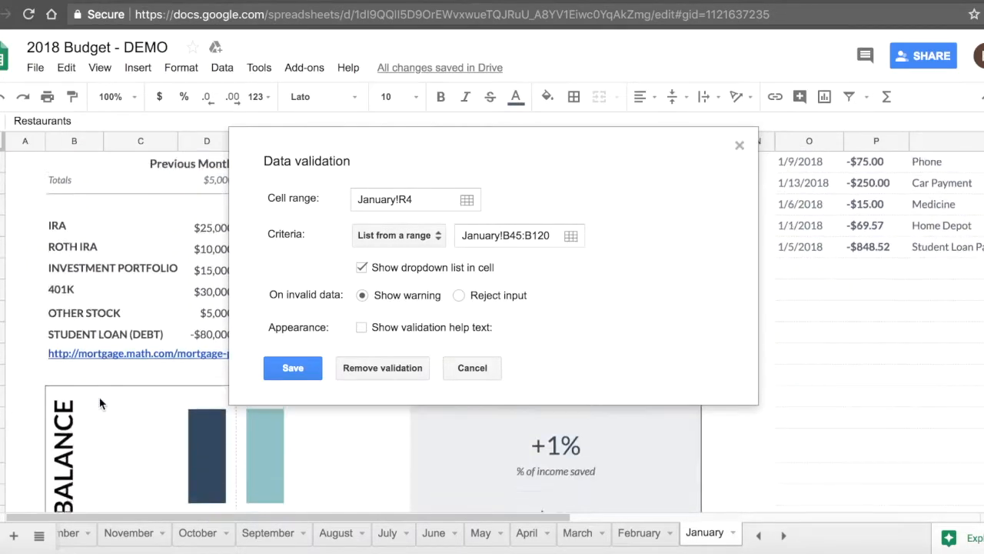
pyautogui.scroll(-3, 100, 402)
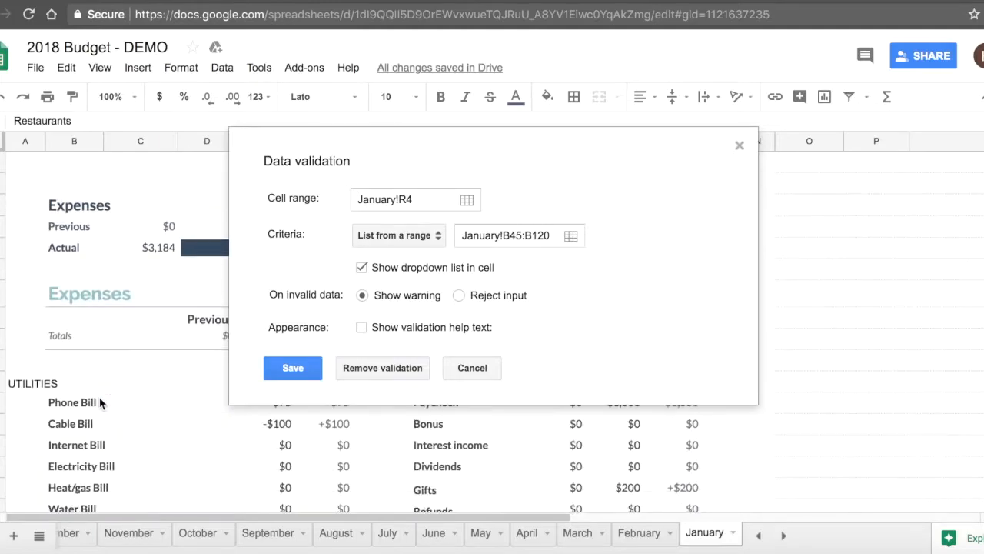
pyautogui.moveTo(73, 355); pyautogui.dragTo(68, 444)
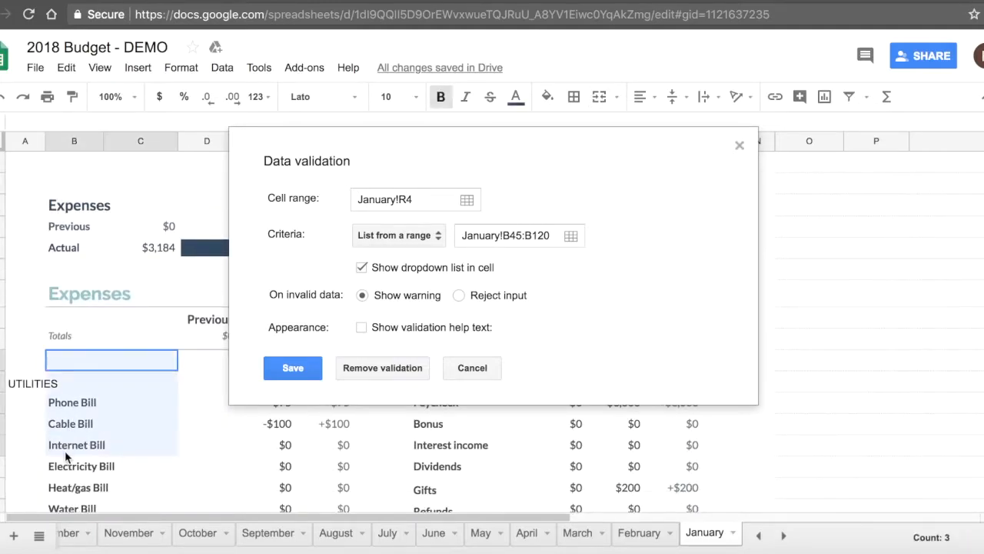
pyautogui.scroll(-3, 65, 450)
pyautogui.scroll(-20, 65, 451)
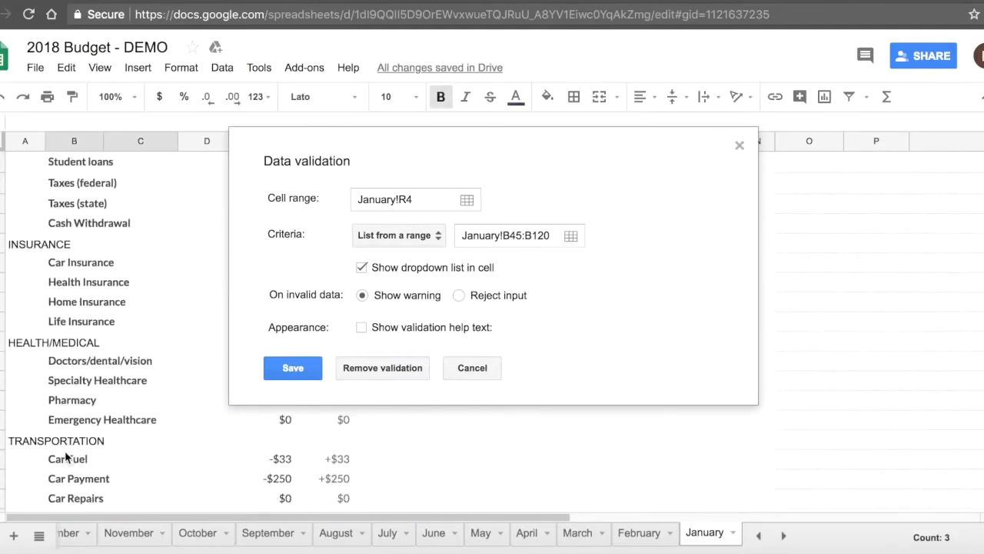
pyautogui.scroll(-20, 65, 457)
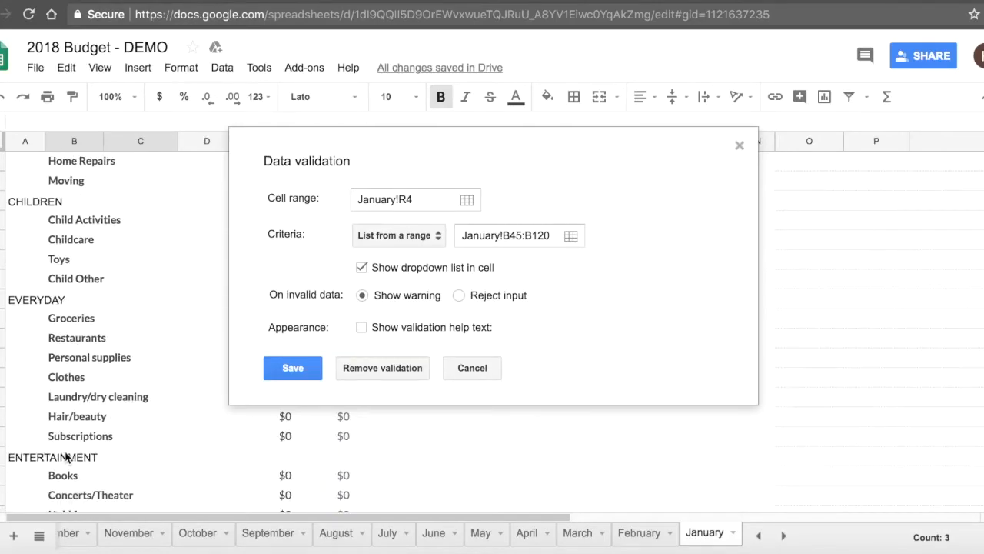
pyautogui.scroll(-3, 66, 457)
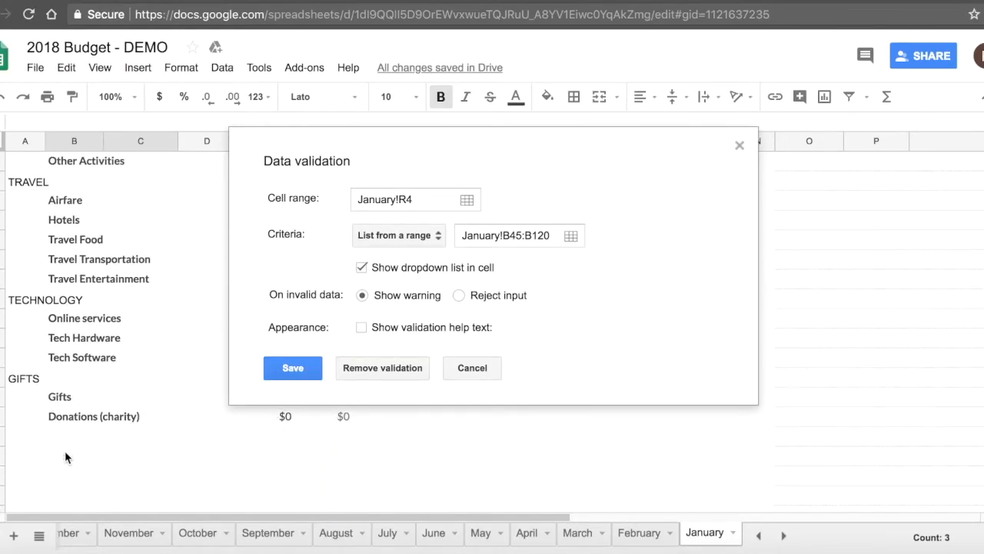
pyautogui.keyDown('shift'); pyautogui.click(65, 416); pyautogui.keyUp('shift')
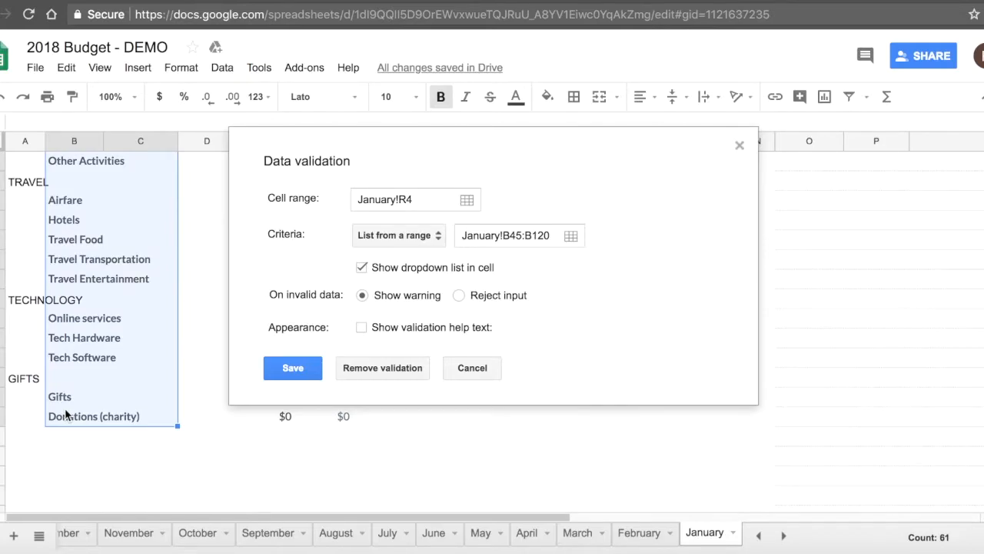
# - Review the selected expense categories back up to Utilities and dismiss the data validation settings without changes
pyautogui.scroll(10, 65, 415)
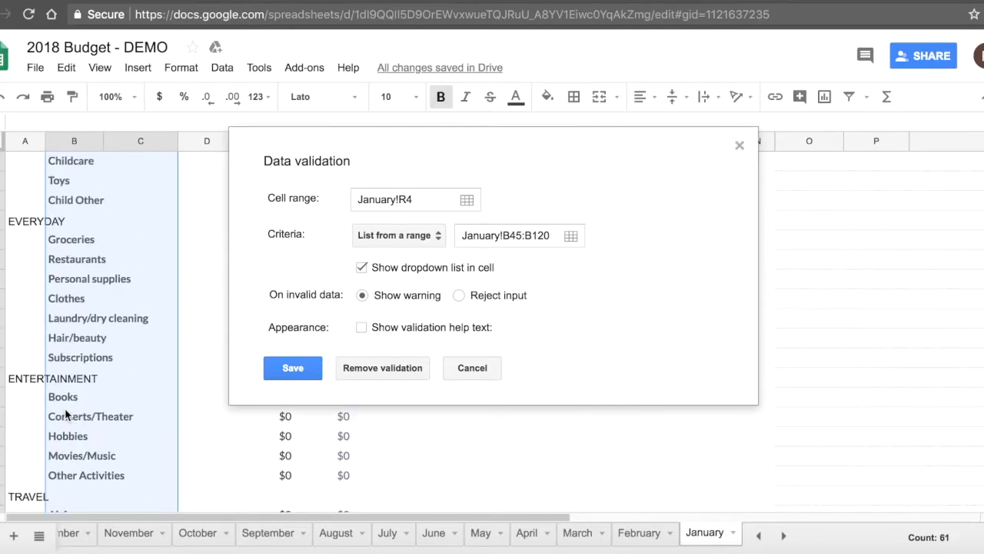
pyautogui.scroll(15, 66, 415)
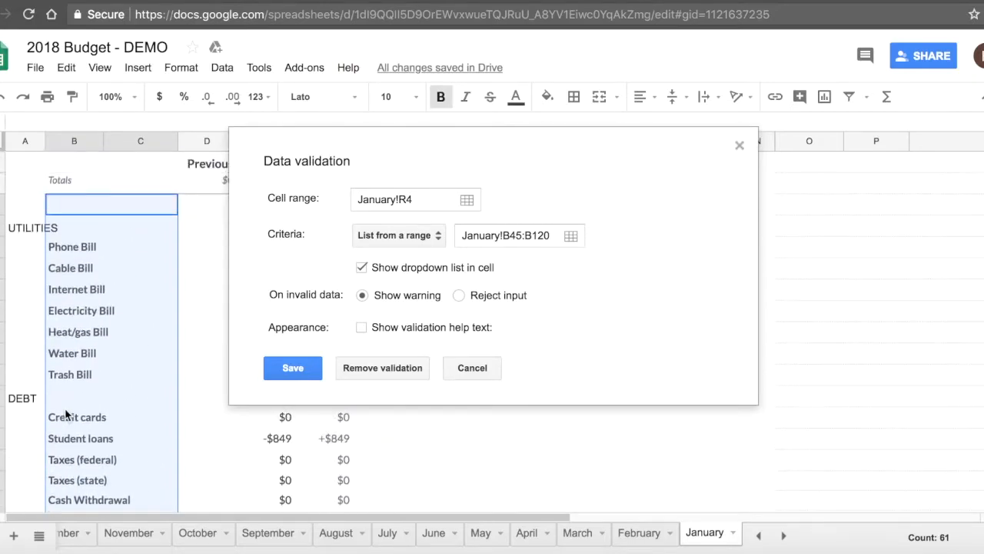
pyautogui.click(739, 146)
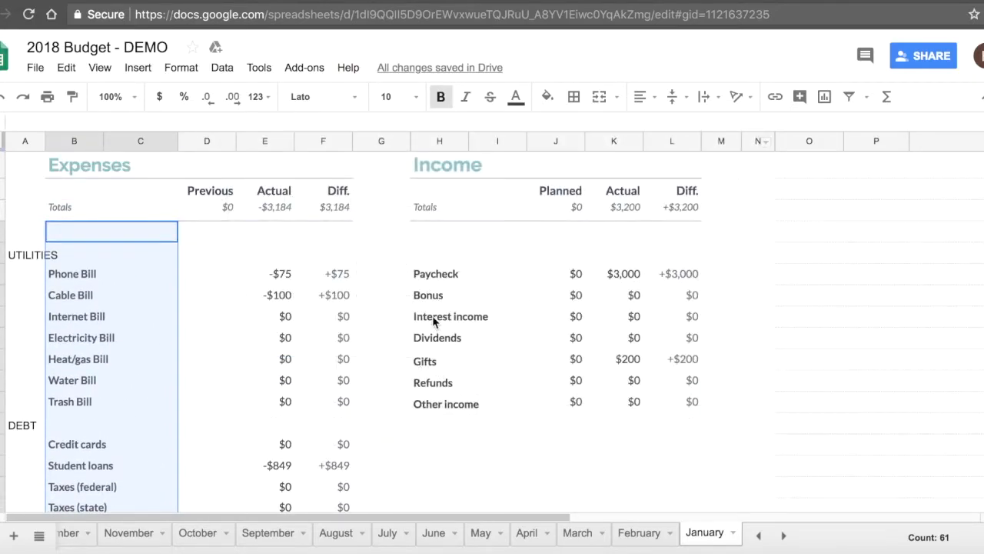
# - Select the income categories from Paycheck through Other income and compare them with the Christmas Gifts entry's category choices
pyautogui.moveTo(439, 275); pyautogui.dragTo(441, 405)
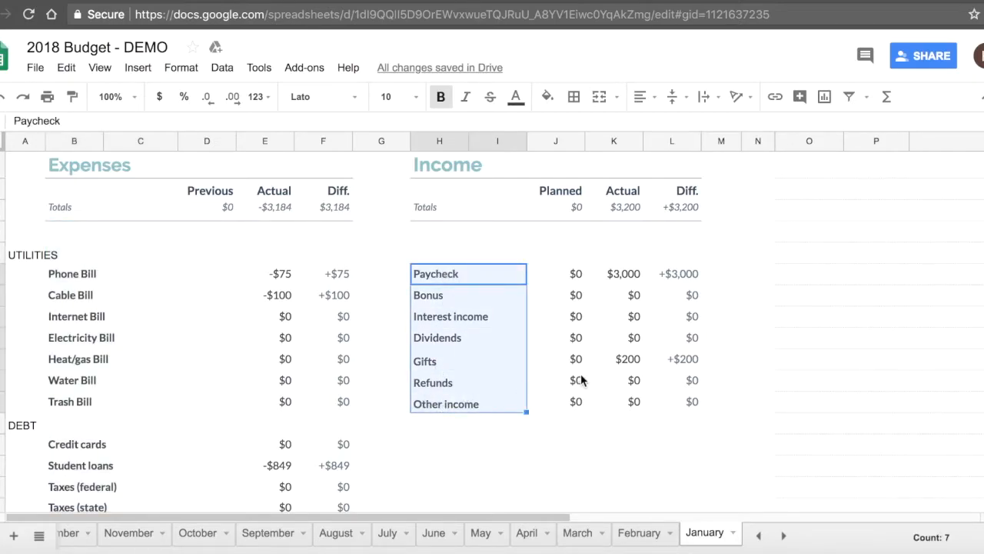
pyautogui.hscroll(10, 581, 373)
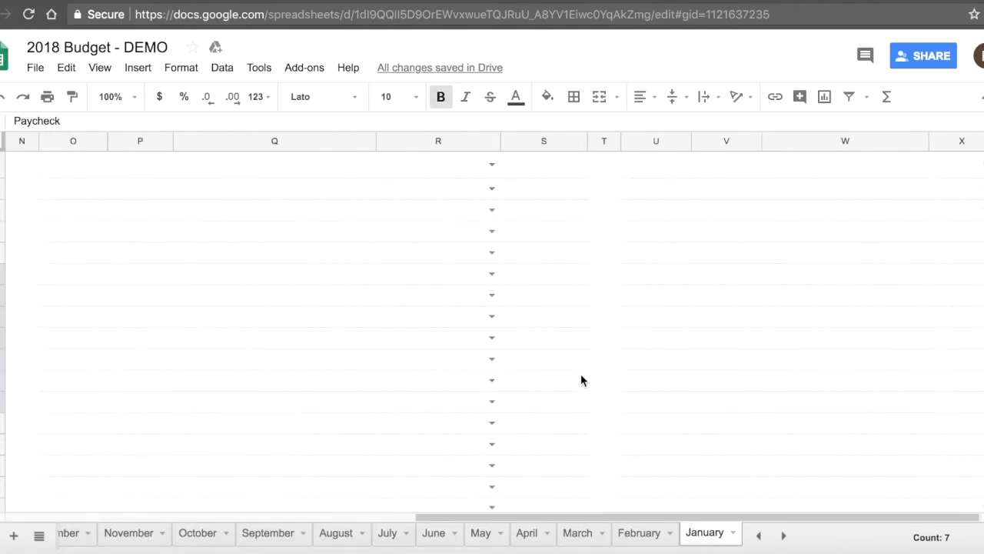
pyautogui.scroll(5, 581, 373)
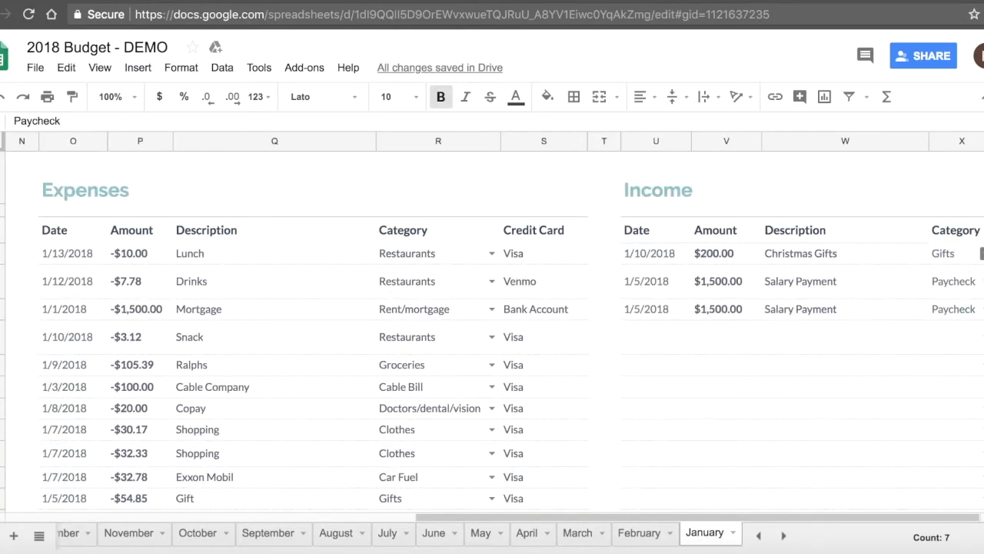
pyautogui.click(981, 253)
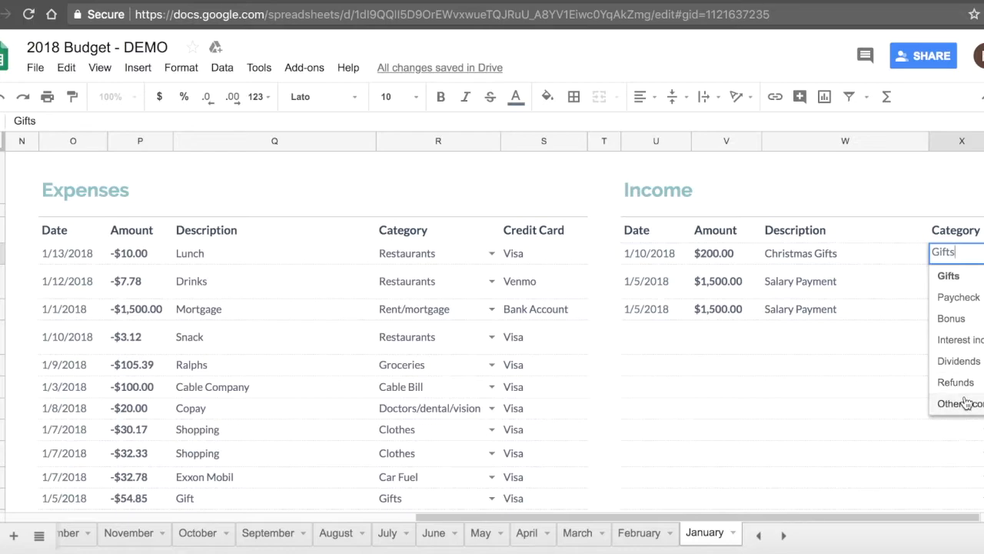
pyautogui.click(325, 269)
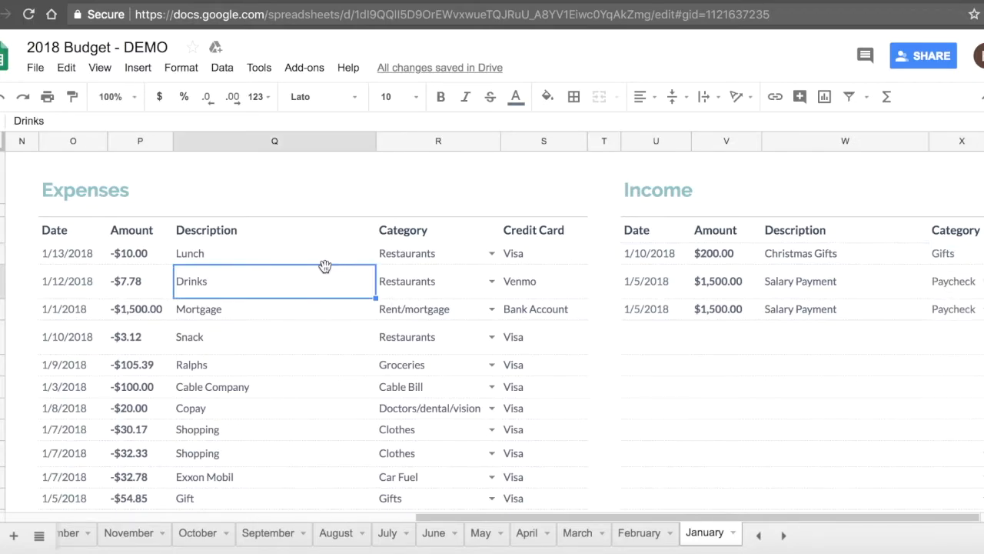
# - Inspect the Credit Card entries of the January expenses one by one, and review the expense rows through Student Loan Payment
pyautogui.click(532, 253)
pyautogui.click(536, 284)
pyautogui.click(537, 309)
pyautogui.click(540, 336)
pyautogui.click(538, 373)
pyautogui.click(538, 395)
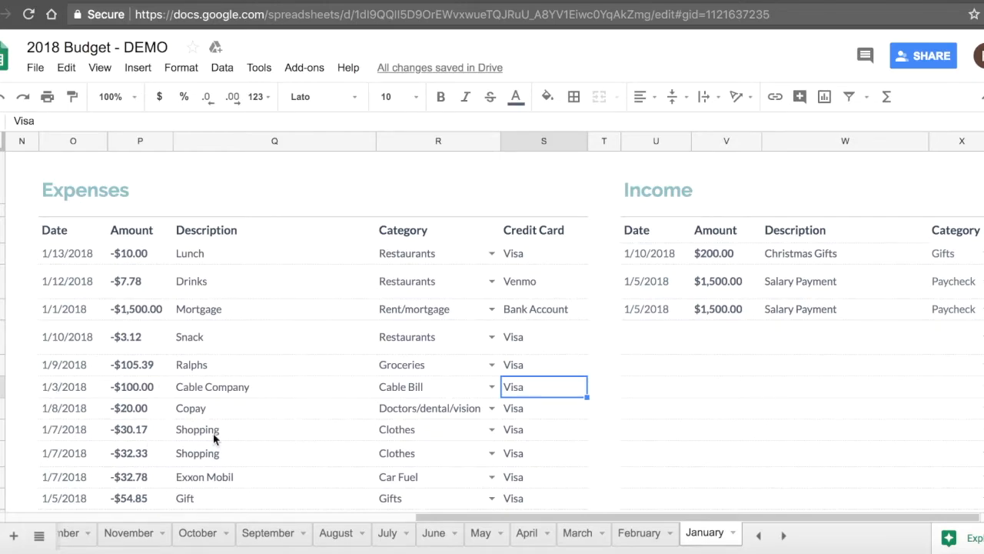
pyautogui.click(529, 446)
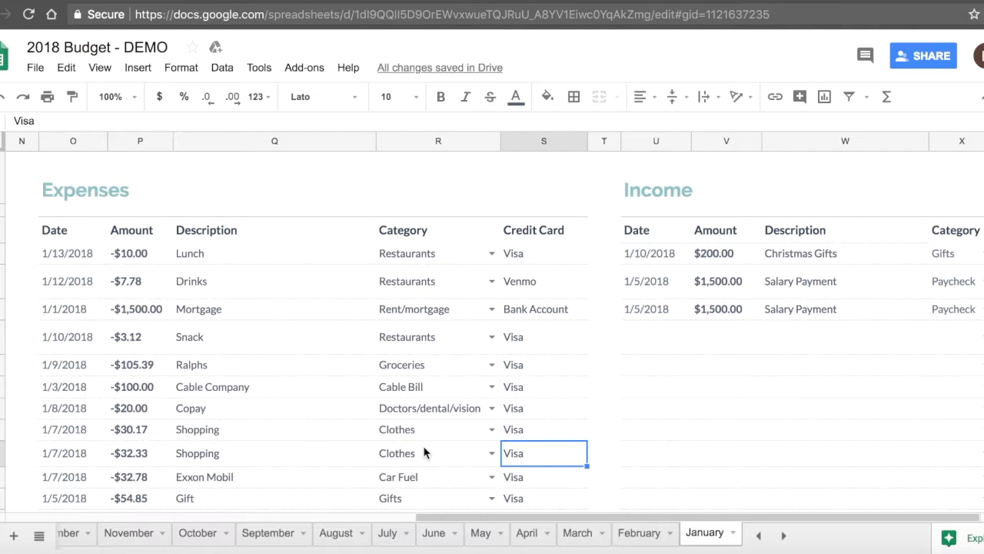
pyautogui.scroll(-5, 424, 453)
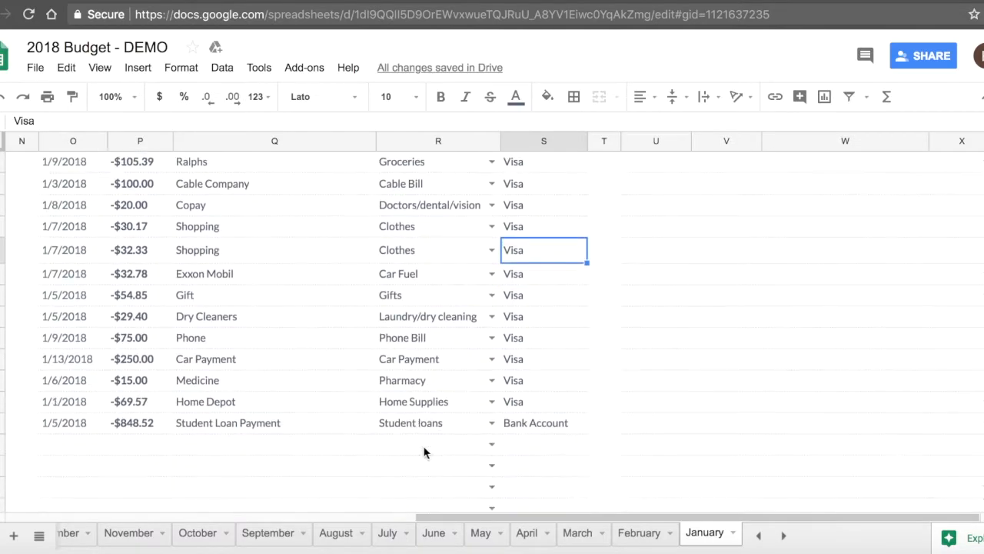
pyautogui.scroll(5, 424, 453)
# - Examine January's Net Worth section and inspect the start balance formula against the starting net worth cell
pyautogui.hscroll(-10, 370, 369)
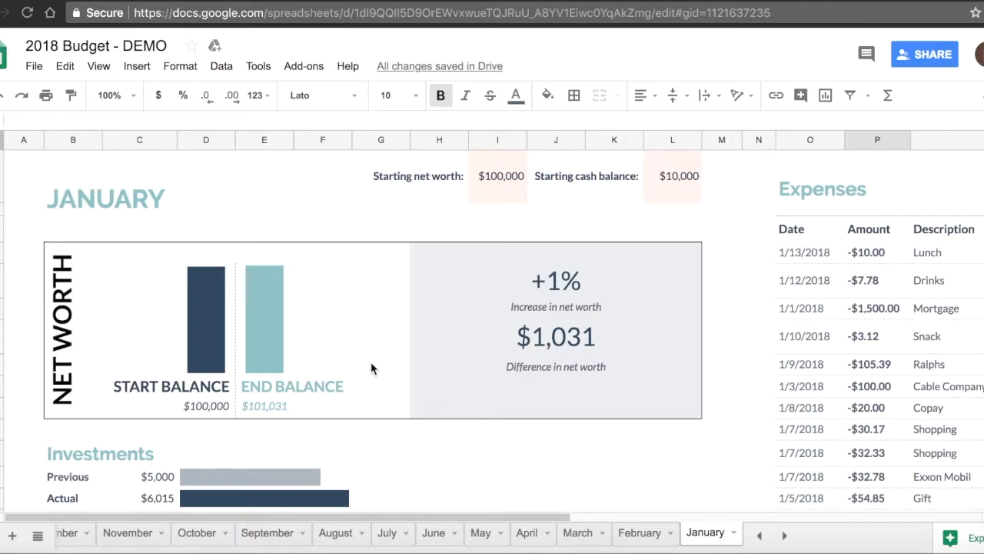
pyautogui.scroll(-3, 178, 350)
pyautogui.scroll(1, 177, 350)
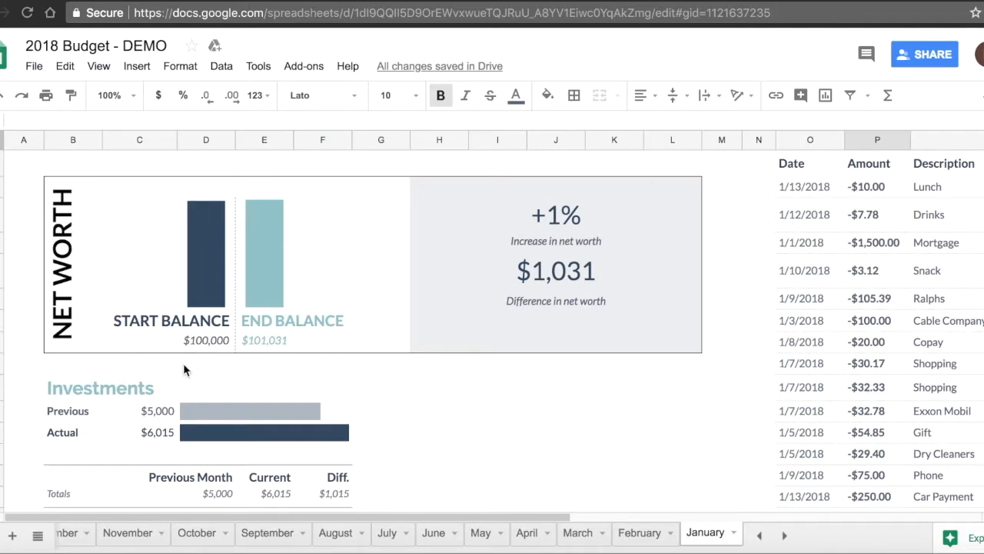
pyautogui.click(205, 343)
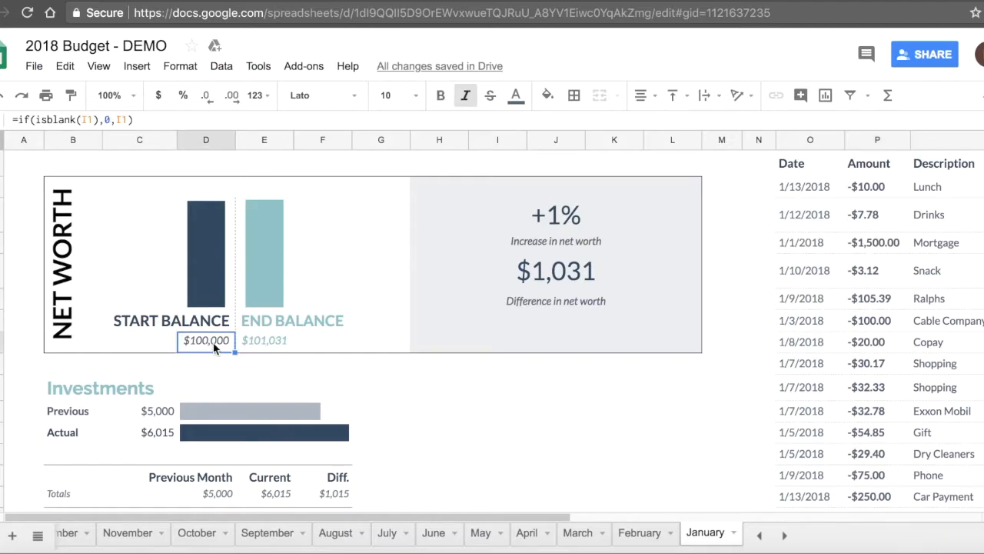
pyautogui.scroll(2, 391, 285)
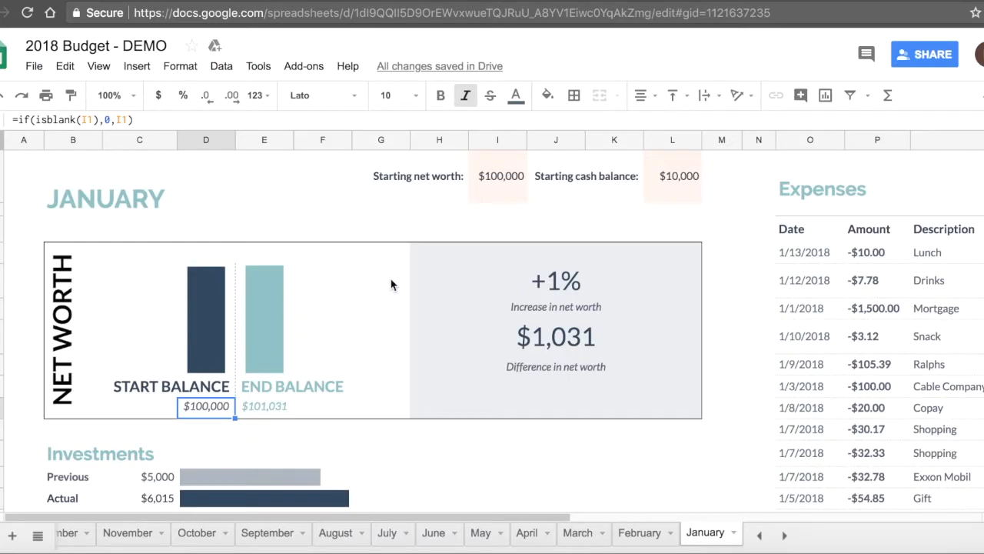
# - Inspect the start balance and end balance formulas in January's Net Worth section
pyautogui.doubleClick(218, 406)
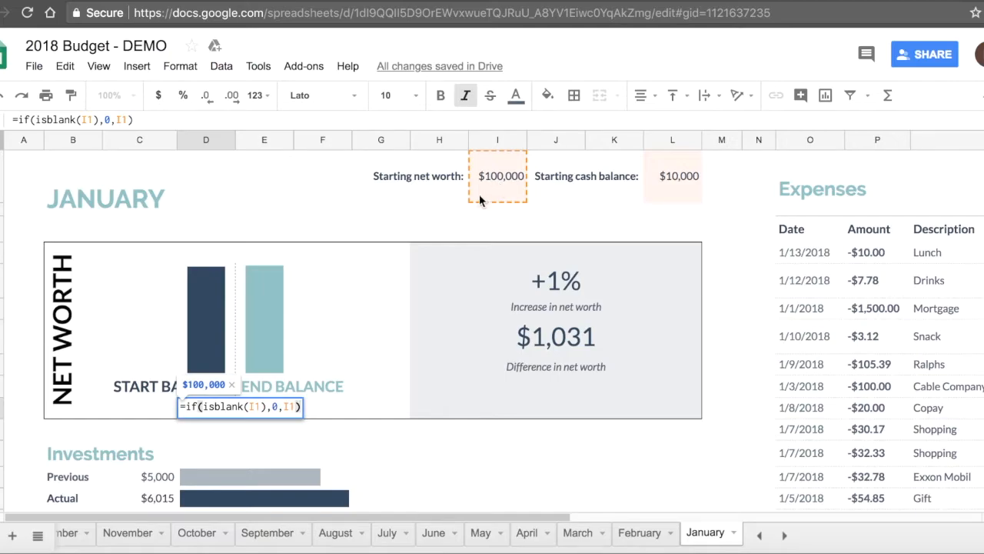
pyautogui.click(327, 312)
pyautogui.doubleClick(270, 408)
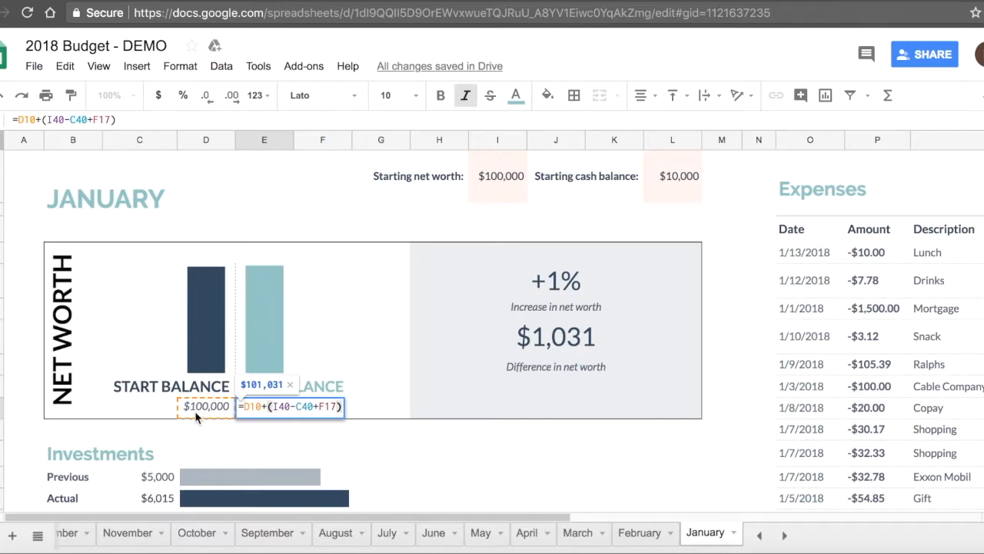
pyautogui.click(281, 408)
# - Trace the end balance formula's references to the investments difference, actual expenses and actual income, and leave the formula unedited
pyautogui.scroll(-3, 438, 393)
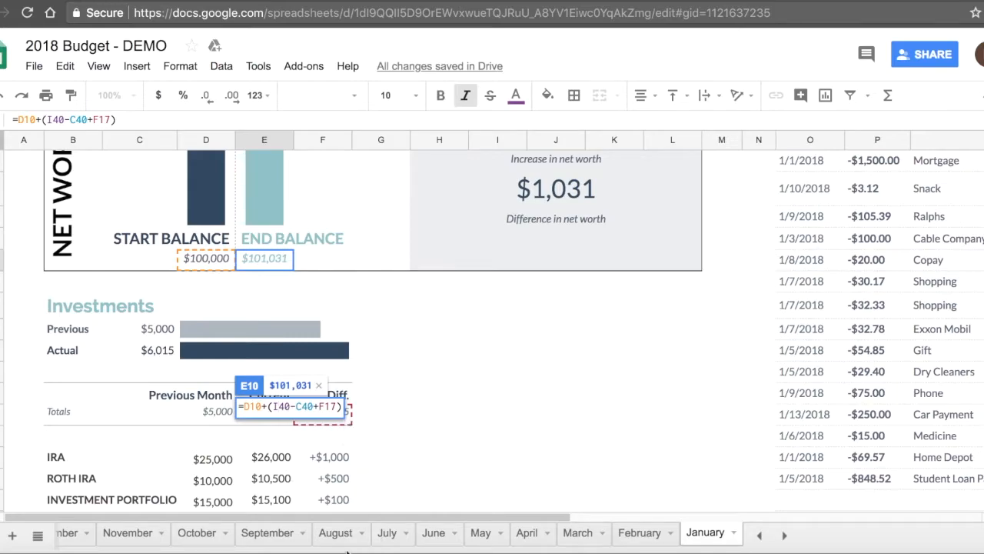
pyautogui.click(308, 407)
pyautogui.scroll(-1, 456, 409)
pyautogui.scroll(1, 455, 406)
pyautogui.scroll(-5, 456, 406)
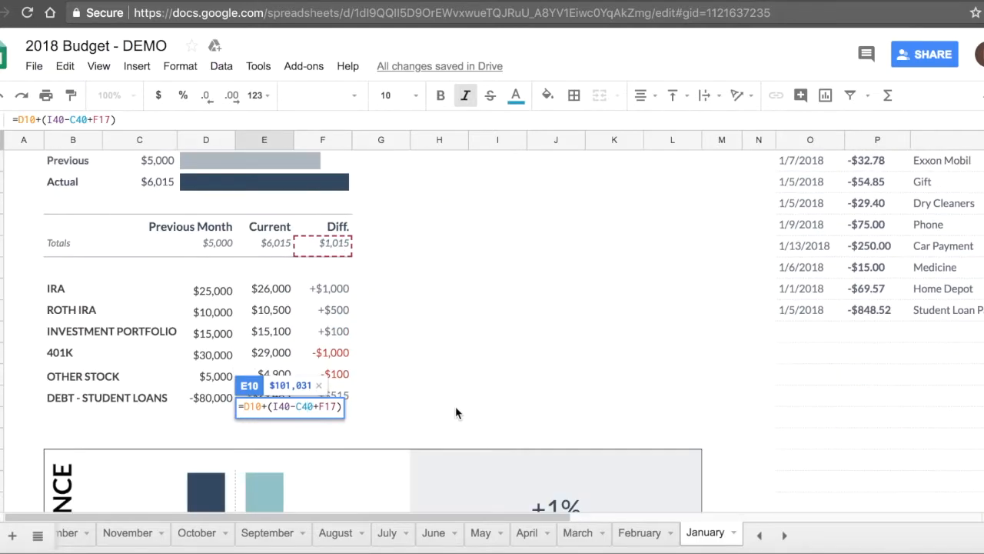
pyautogui.scroll(-5, 455, 406)
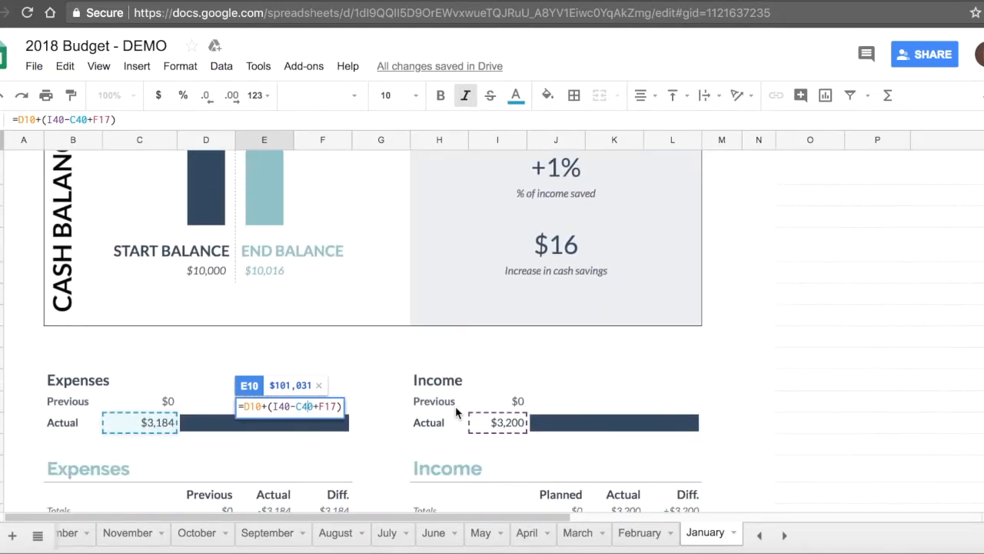
pyautogui.click(329, 405)
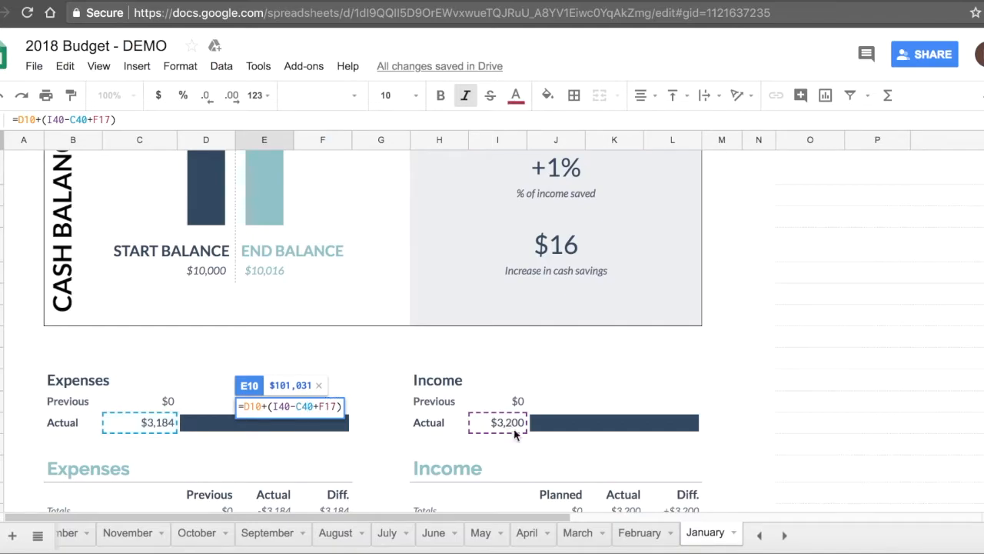
pyautogui.click(400, 340)
# - Review January's Investments table and Cash Balance section in relation to the Net Worth section
pyautogui.scroll(8, 399, 344)
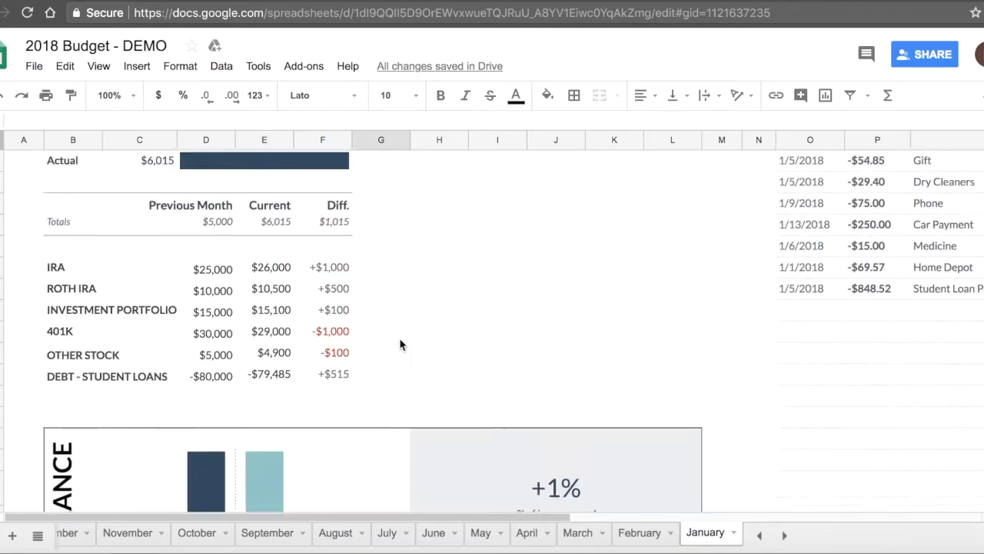
pyautogui.scroll(-6, 400, 341)
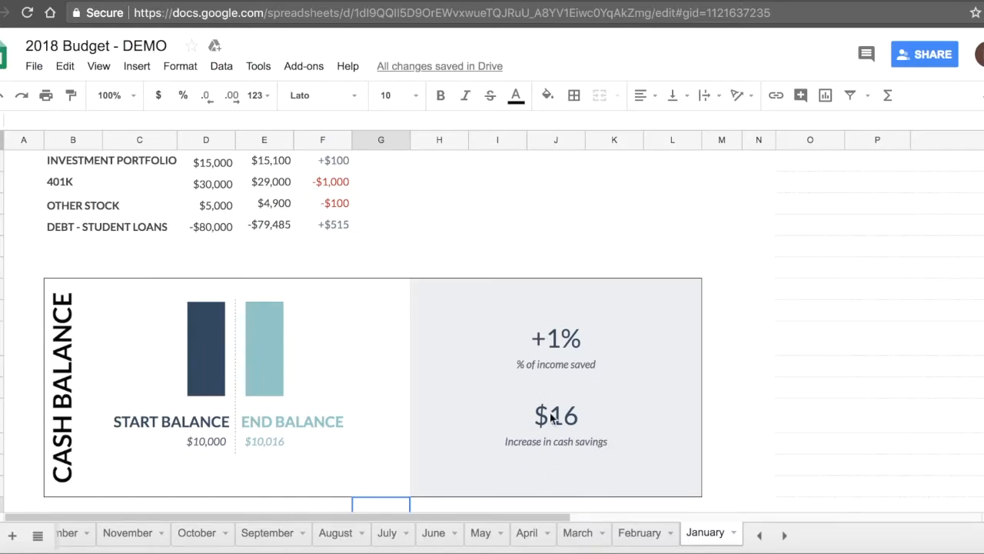
pyautogui.scroll(3, 405, 266)
pyautogui.scroll(3, 404, 266)
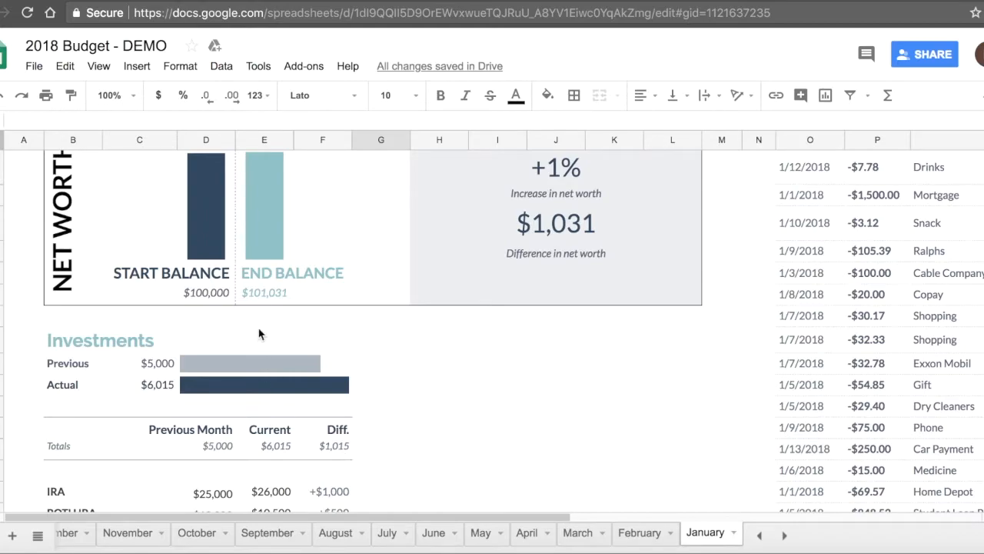
pyautogui.scroll(-2, 486, 455)
pyautogui.scroll(-3, 486, 455)
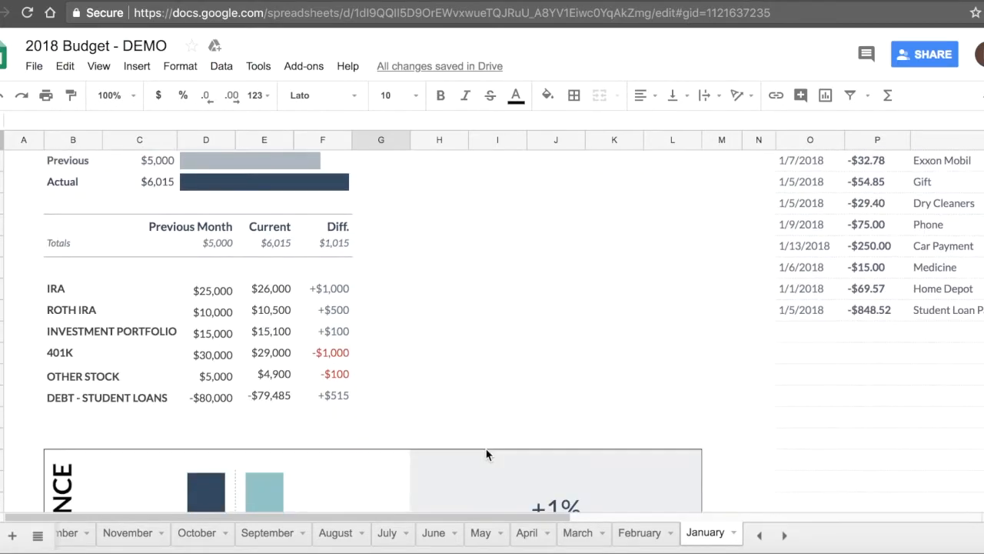
pyautogui.scroll(5, 486, 454)
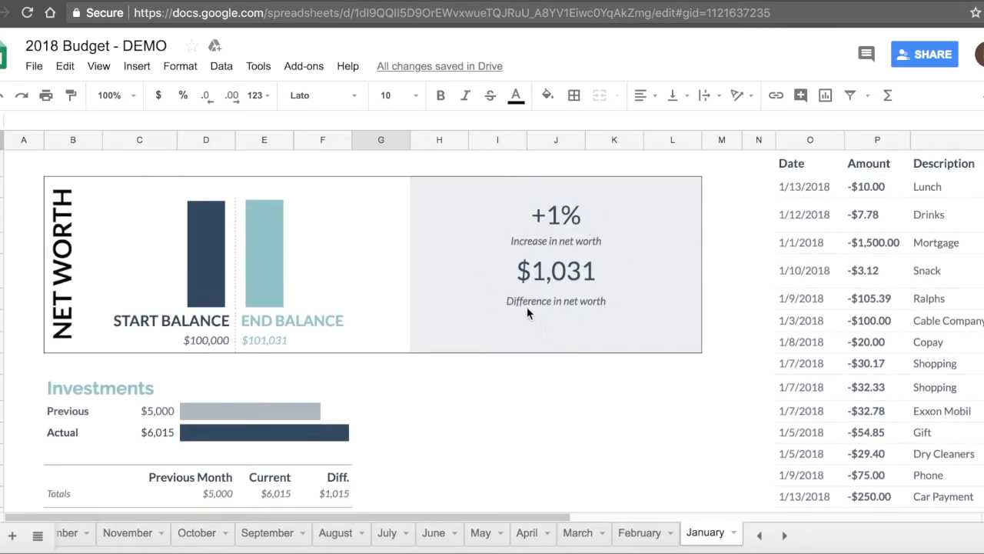
# - Check the difference in net worth against January's start balance and end balance cells
pyautogui.click(560, 278)
pyautogui.click(200, 339)
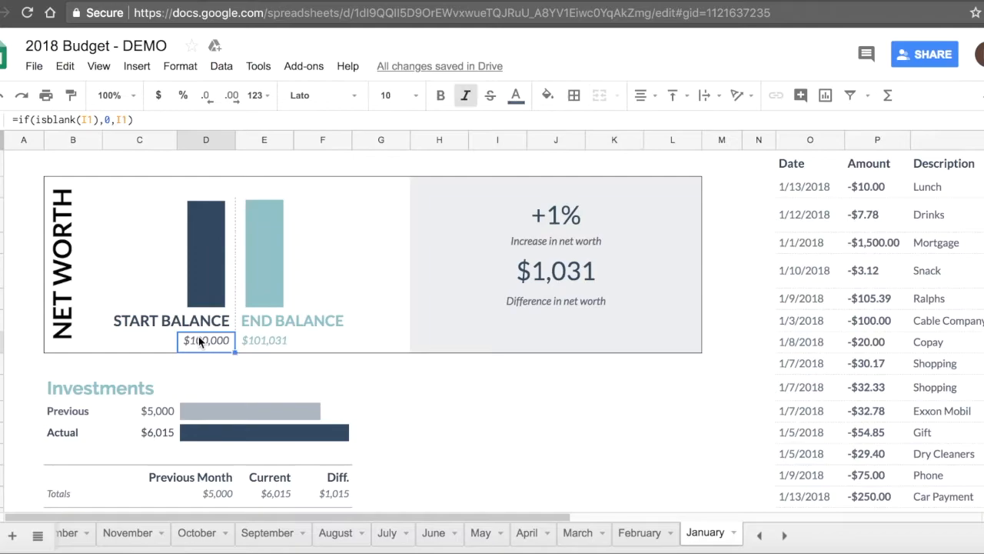
pyautogui.click(261, 344)
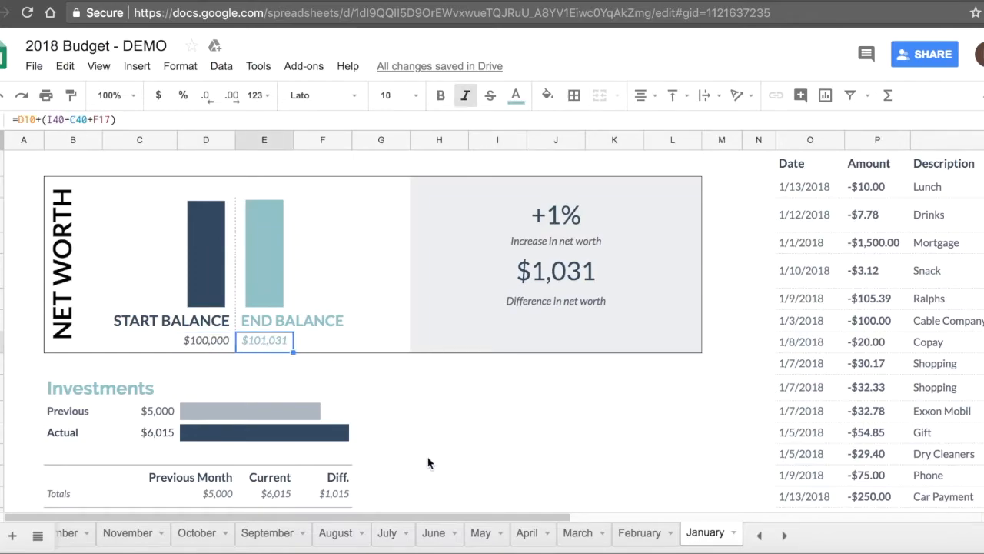
# - Review the account names in January's Investments table one by one, from IRA through Other Stock
pyautogui.scroll(-5, 429, 462)
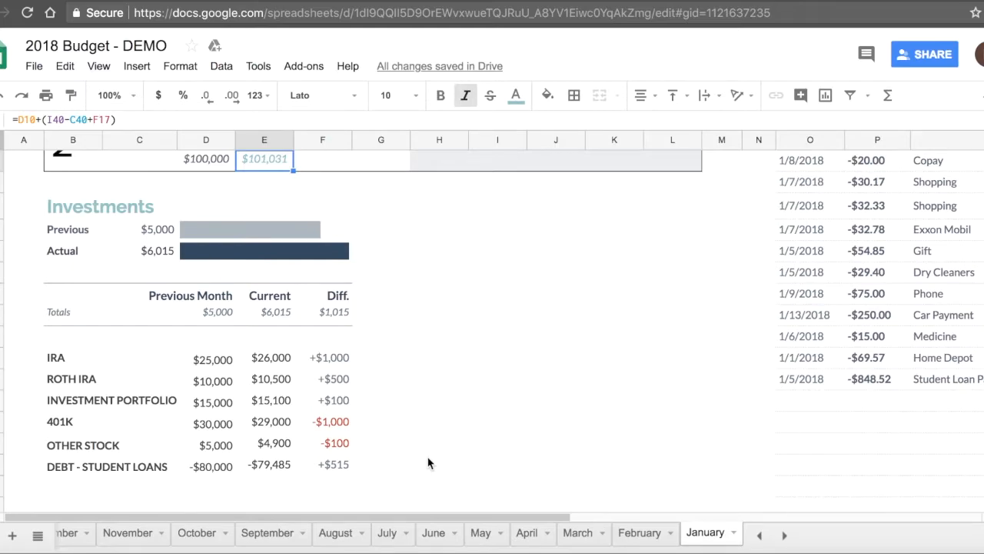
pyautogui.click(142, 203)
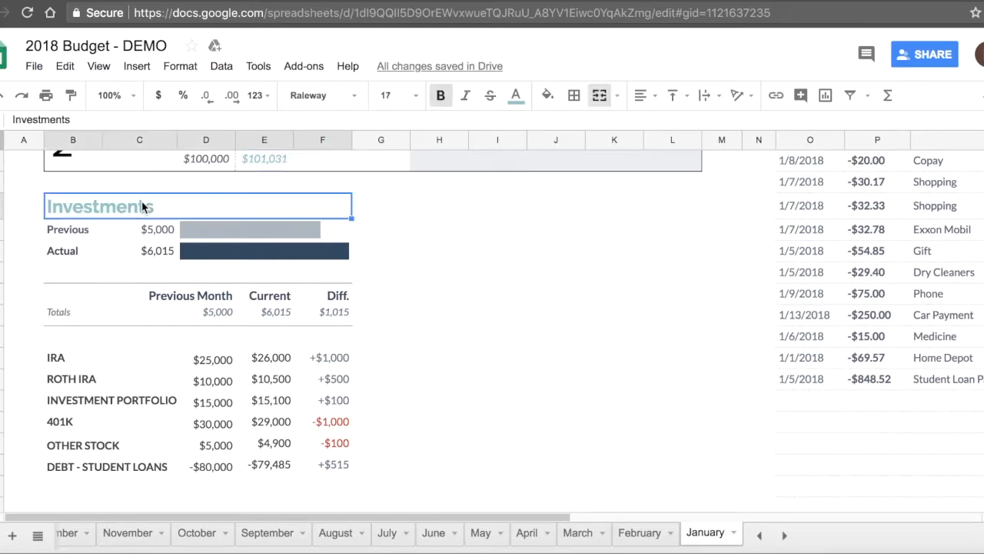
pyautogui.click(79, 368)
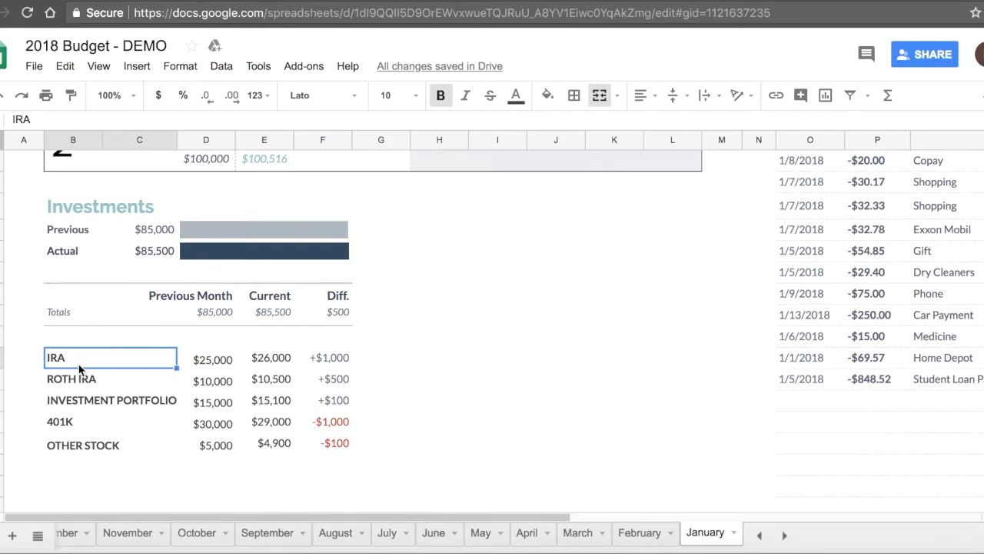
pyautogui.press('Down')
pyautogui.press('Down')
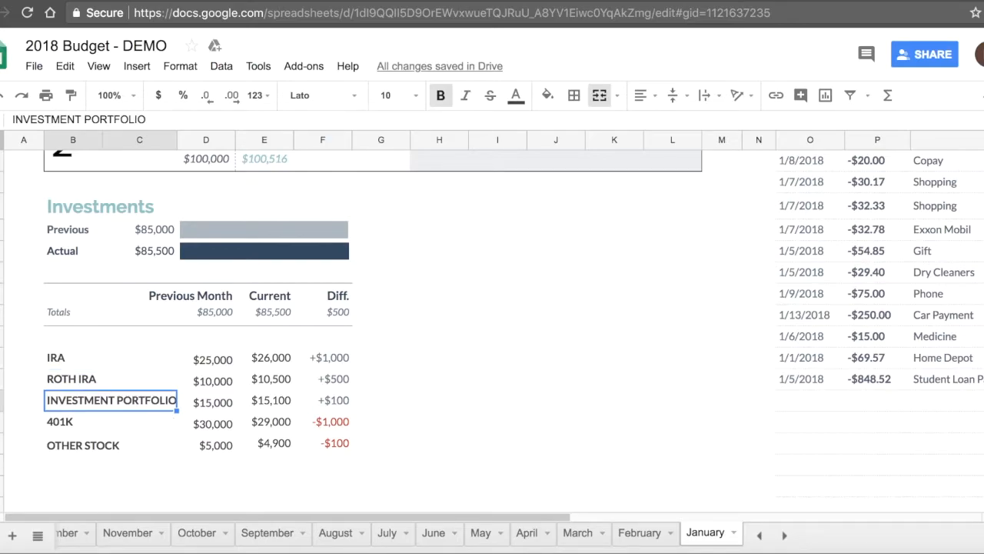
pyautogui.press('Down')
pyautogui.press('Down')
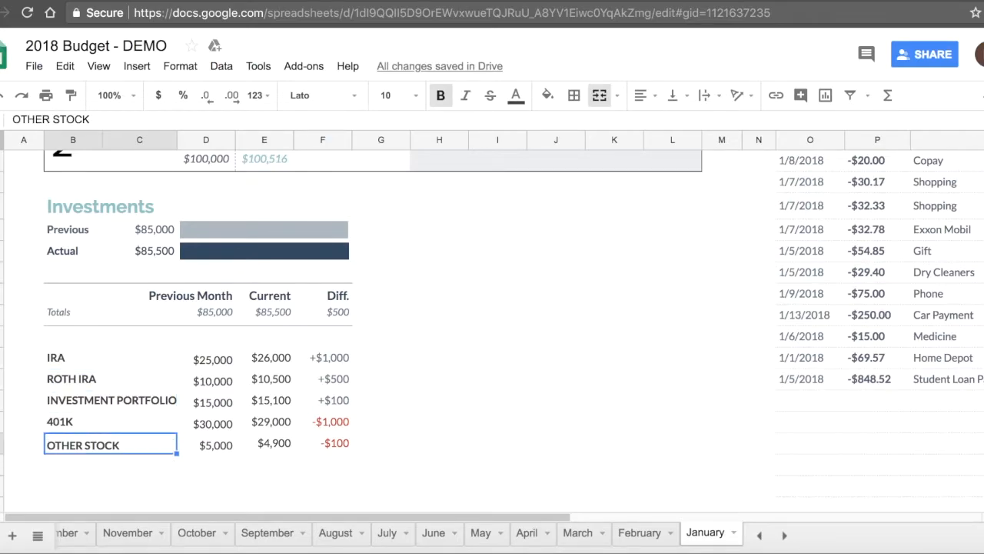
# - Go through the Previous Month amounts of January's investments from Other Stock up to IRA
pyautogui.press('Right')
pyautogui.press('Up')
pyautogui.press('Up')
pyautogui.press('Up')
pyautogui.press('Up')
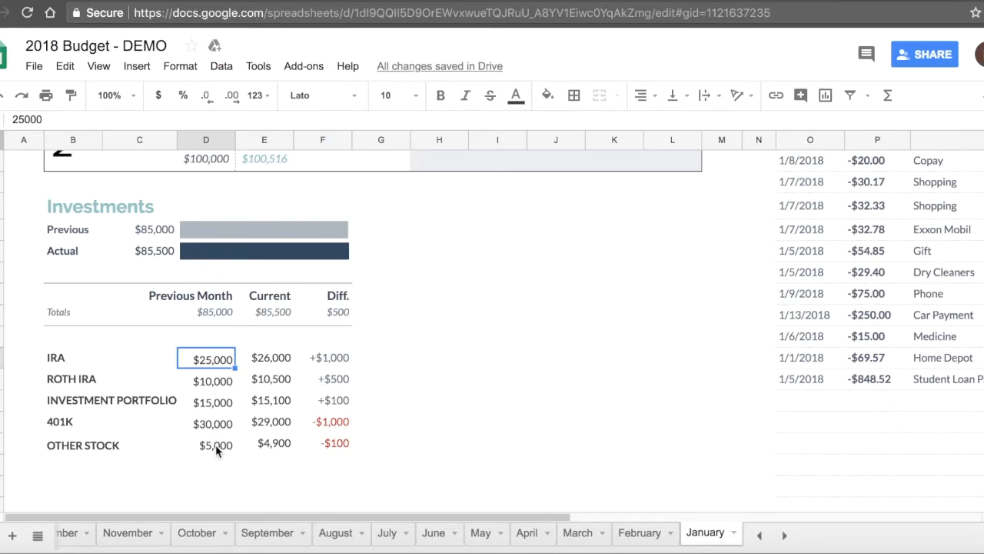
# - Review the Current amounts of January's investments from IRA through Other Stock
pyautogui.click(283, 363)
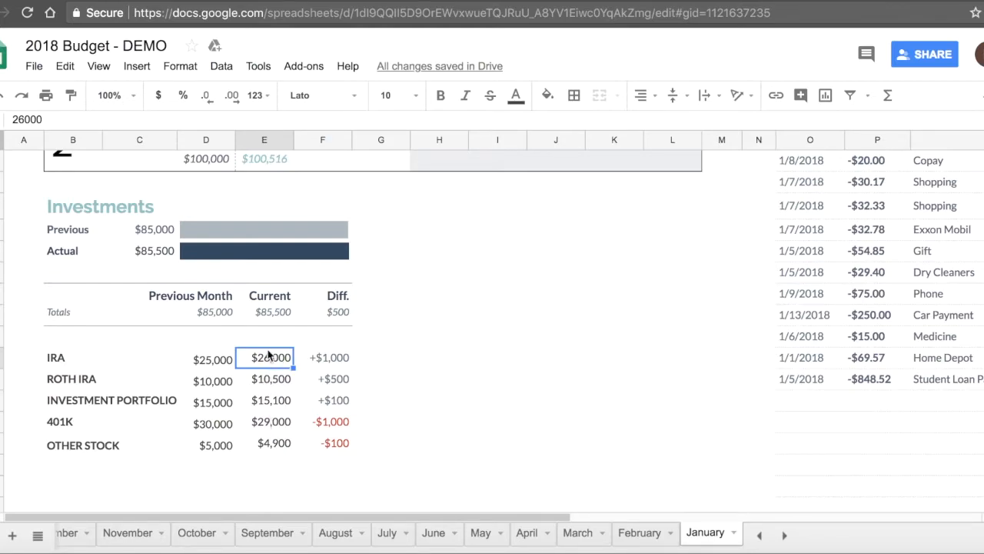
pyautogui.click(272, 448)
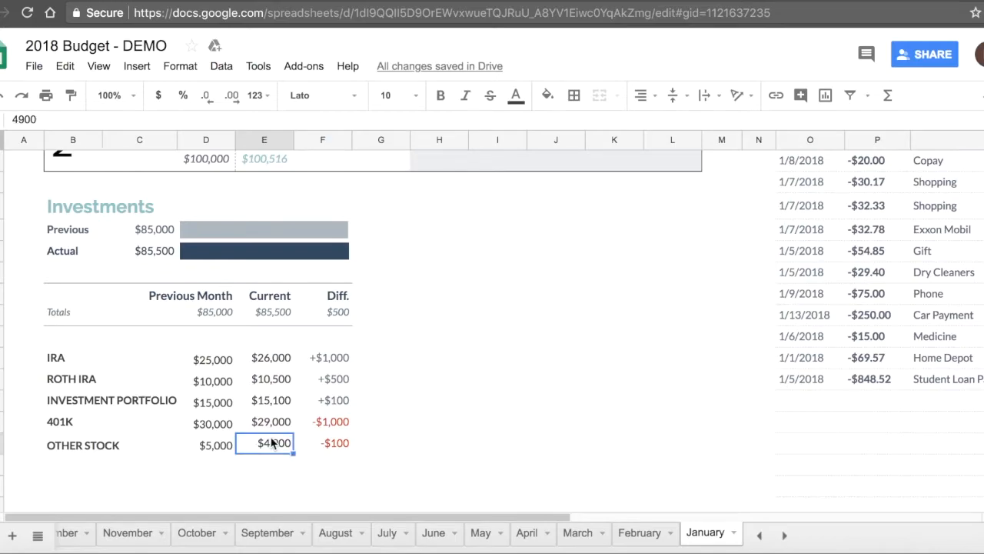
pyautogui.click(269, 360)
pyautogui.press('Down')
pyautogui.press('Down')
pyautogui.press('Down')
pyautogui.press('Down')
# - Inspect the Diff. formulas of January's investments row by row, from IRA through Other Stock
pyautogui.click(344, 357)
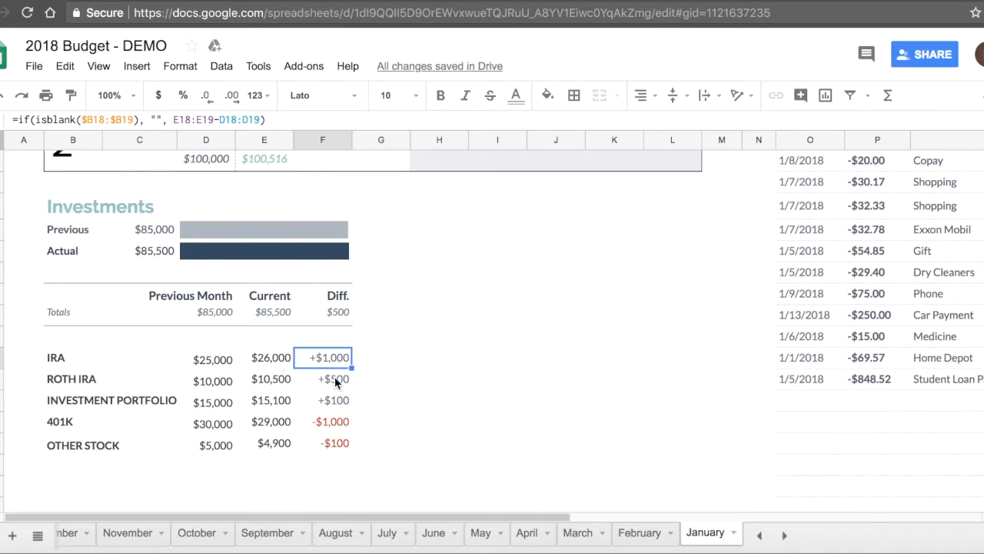
pyautogui.press('Down')
pyautogui.press('Down')
pyautogui.press('Down')
pyautogui.press('Down')
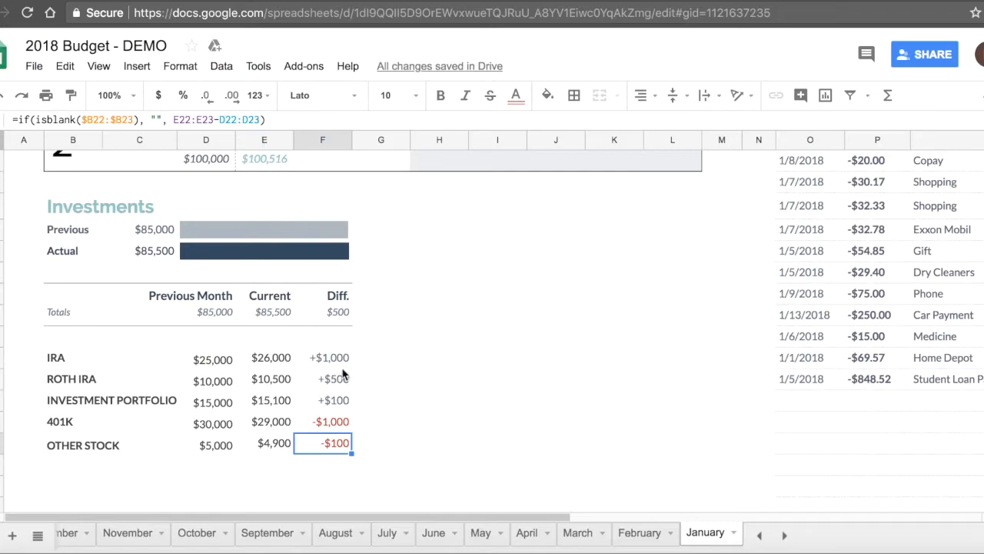
# - Switch to the February sheet and compare the IRA row's Previous Month, Current and Diff. cells in the Investments table
pyautogui.click(639, 533)
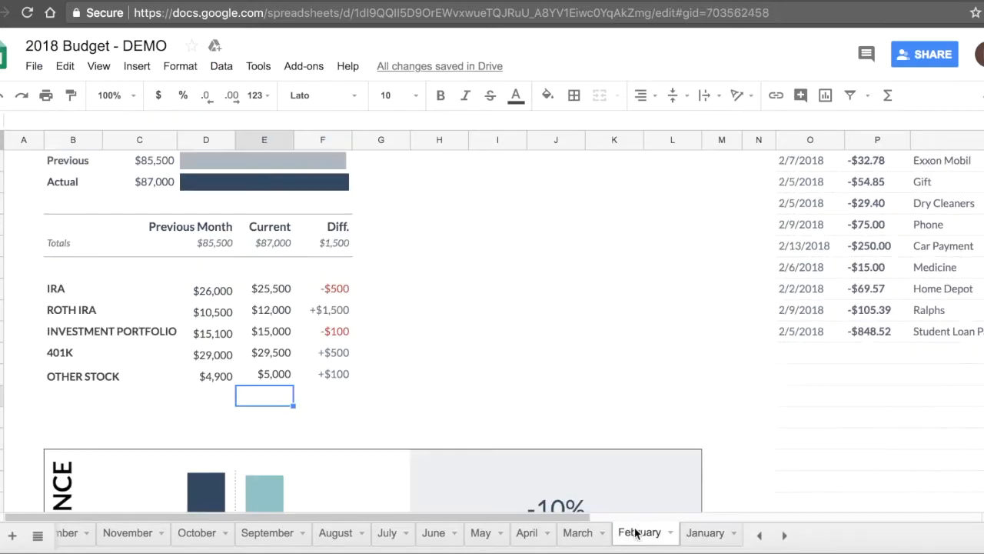
pyautogui.scroll(2, 150, 321)
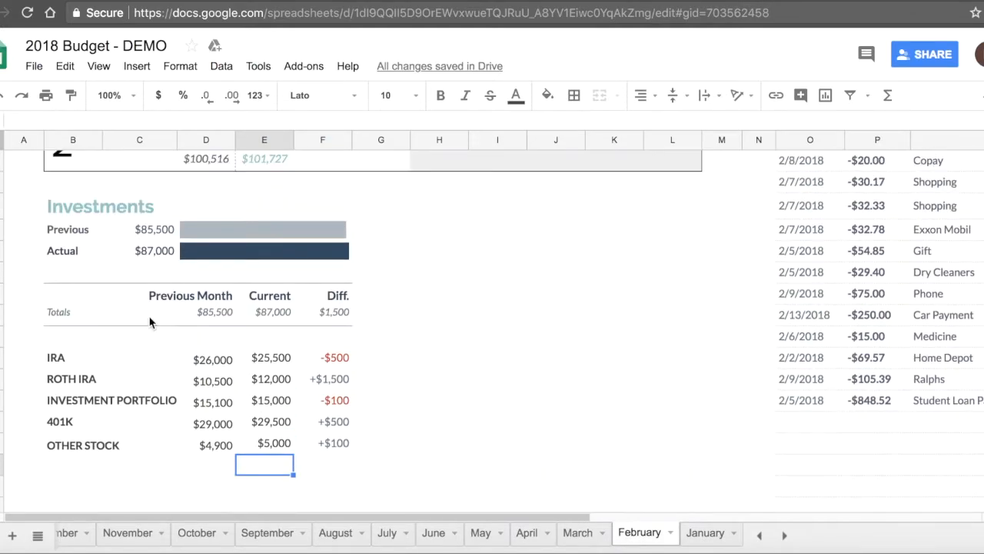
pyautogui.click(215, 359)
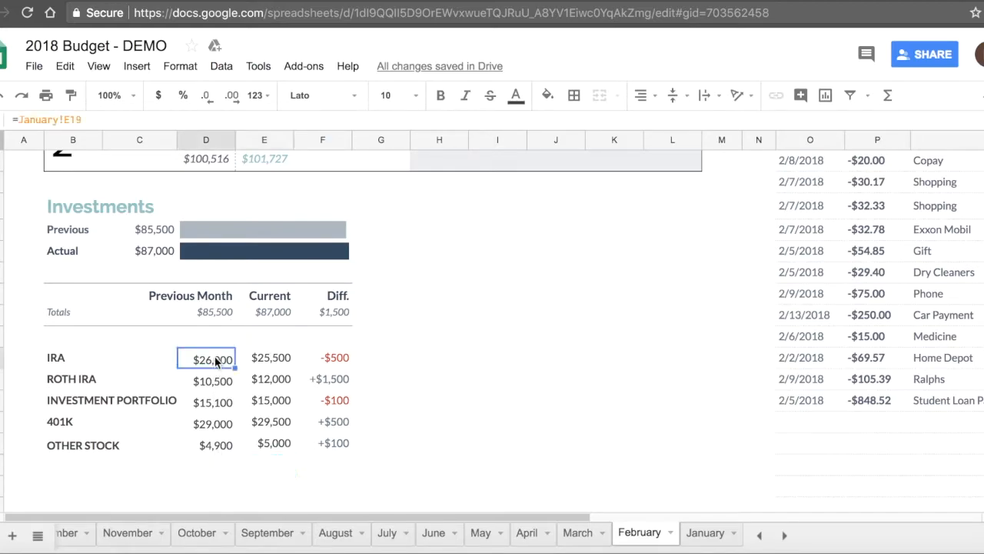
pyautogui.click(263, 356)
pyautogui.click(328, 359)
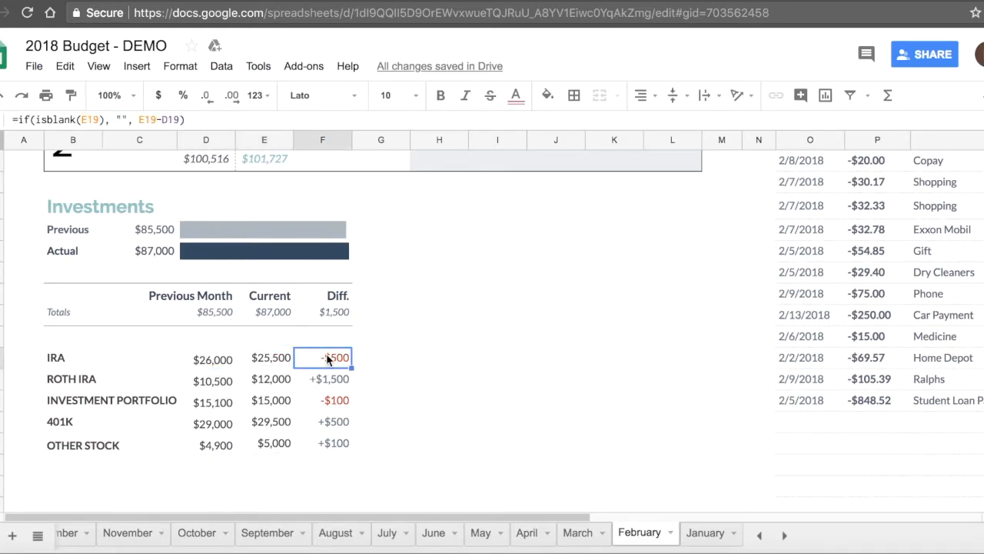
pyautogui.click(216, 360)
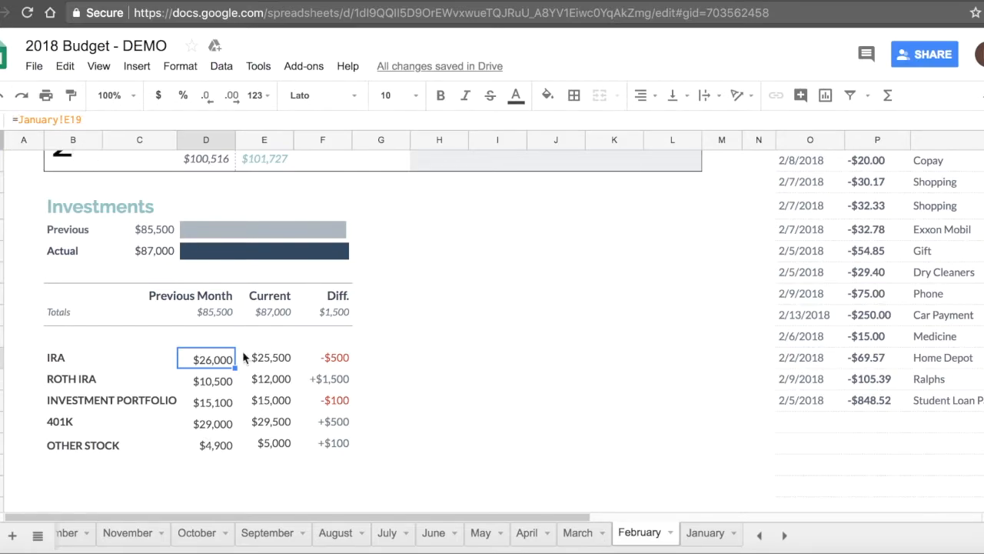
pyautogui.click(271, 360)
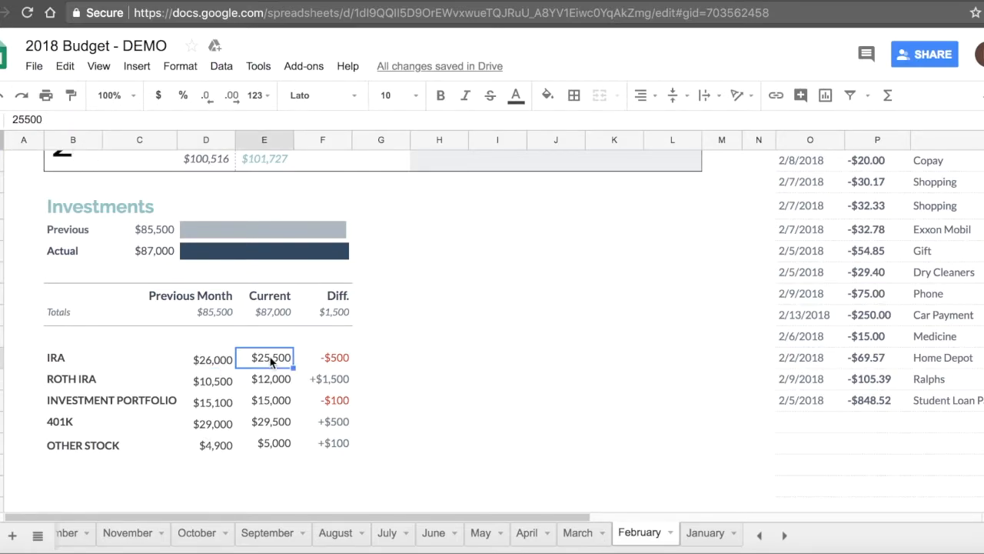
# - Trace February's IRA Previous Month reference to the IRA Current amount on the January sheet, and return to February
pyautogui.click(209, 363)
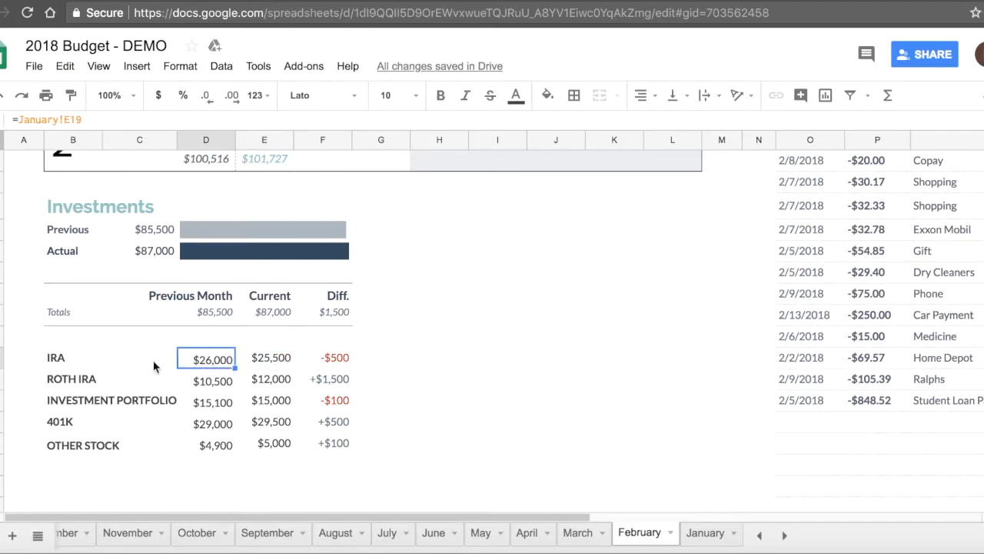
pyautogui.click(88, 367)
pyautogui.click(197, 360)
pyautogui.click(699, 538)
pyautogui.click(265, 362)
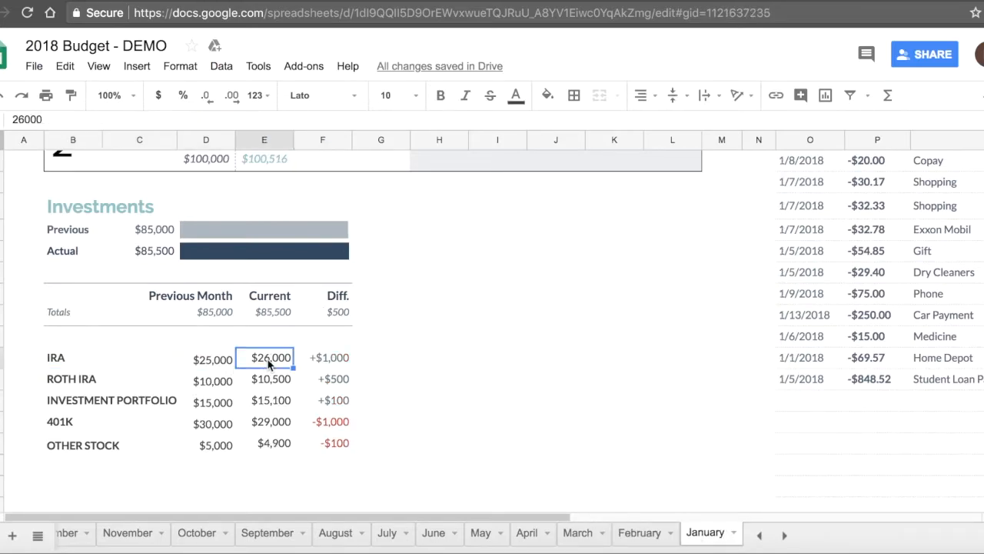
pyautogui.click(641, 531)
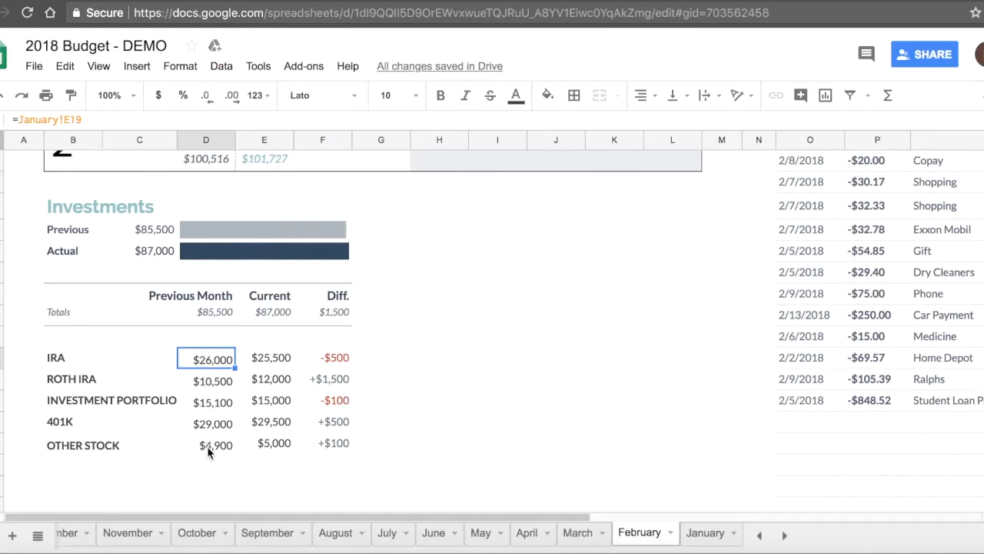
# - Check February's Current amounts for IRA and Other Stock and the formula for IRA's difference
pyautogui.click(275, 359)
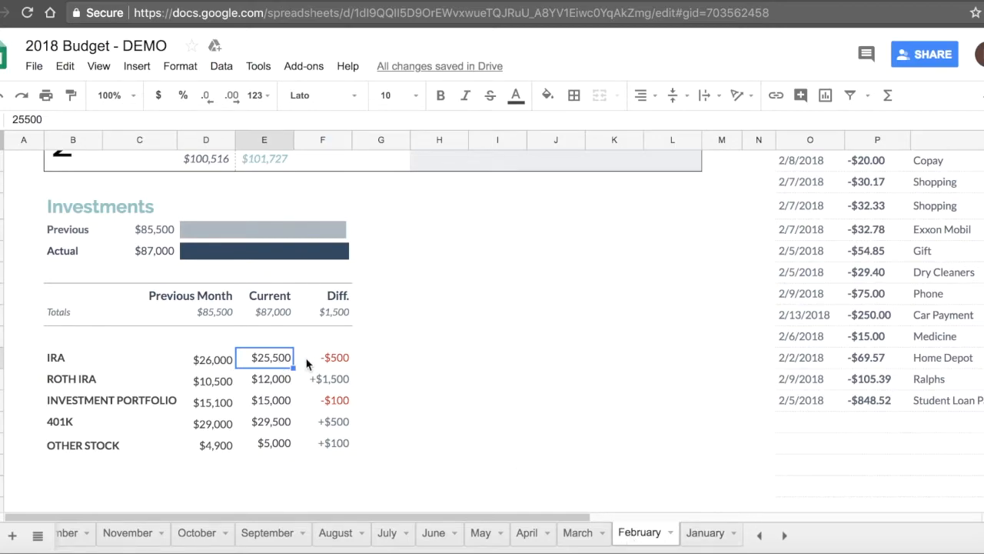
pyautogui.click(279, 444)
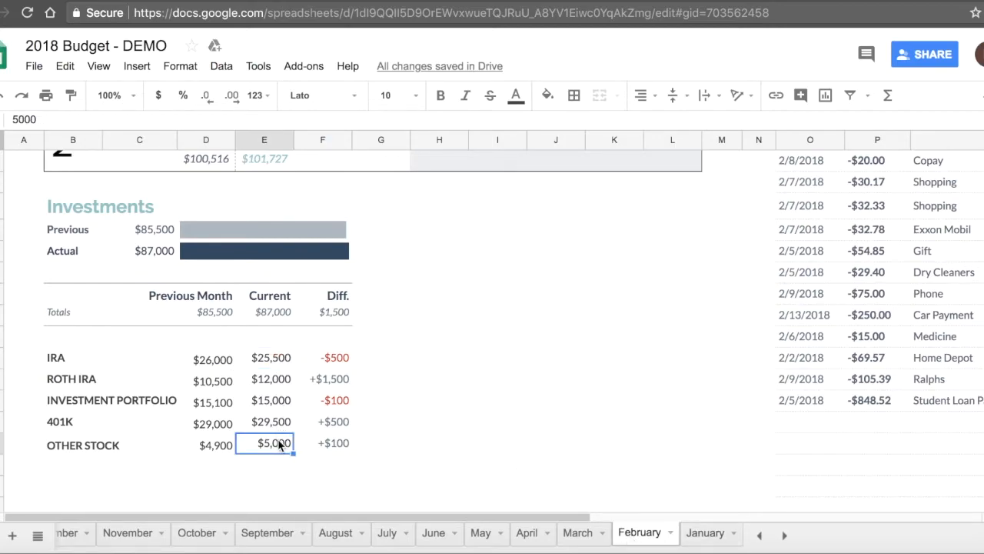
pyautogui.click(327, 358)
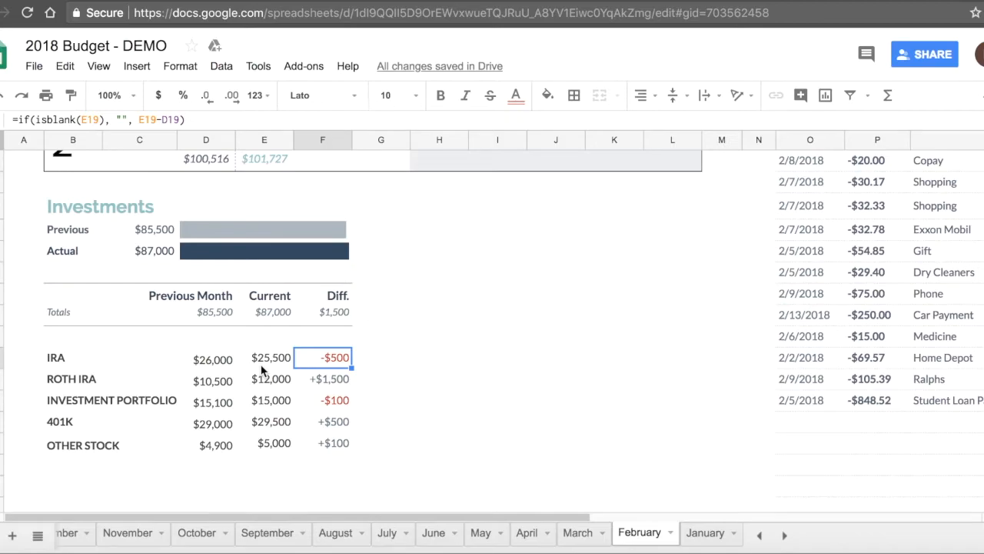
# - Check the total difference formula in February's Investments table and look over the investment names listed on the January sheet
pyautogui.click(338, 312)
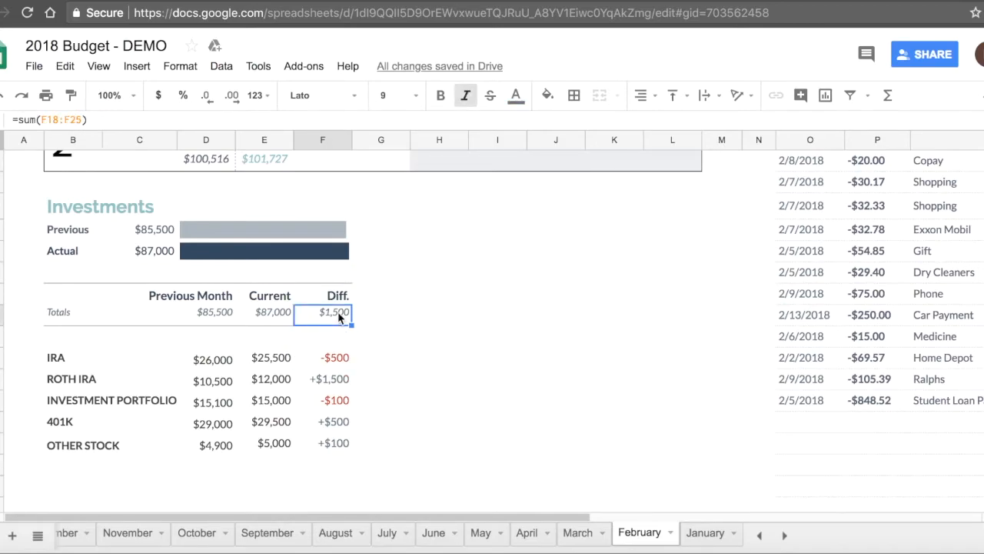
pyautogui.hotkey('ctrl', 'shift', 'pagedown')
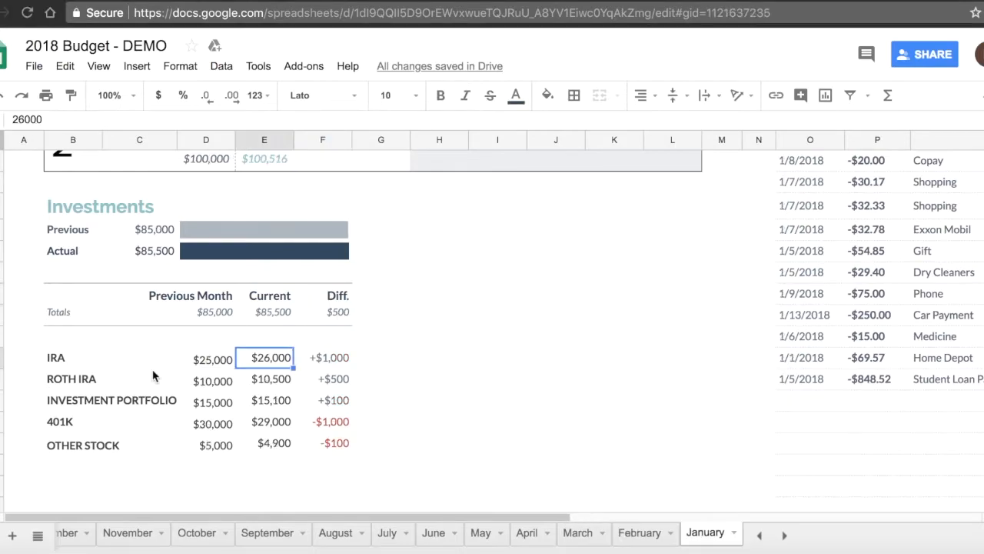
pyautogui.click(56, 446)
pyautogui.moveTo(61, 360); pyautogui.dragTo(69, 452)
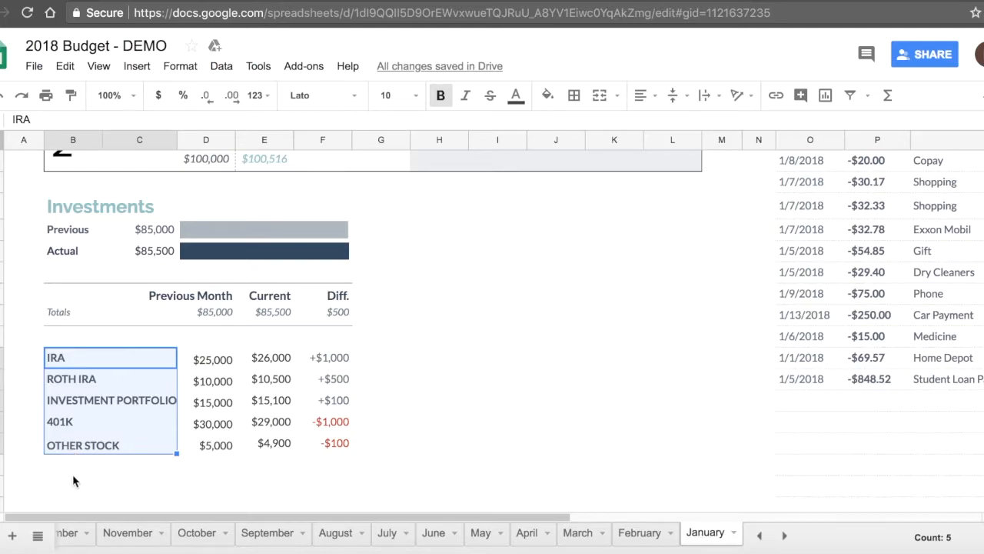
pyautogui.click(75, 466)
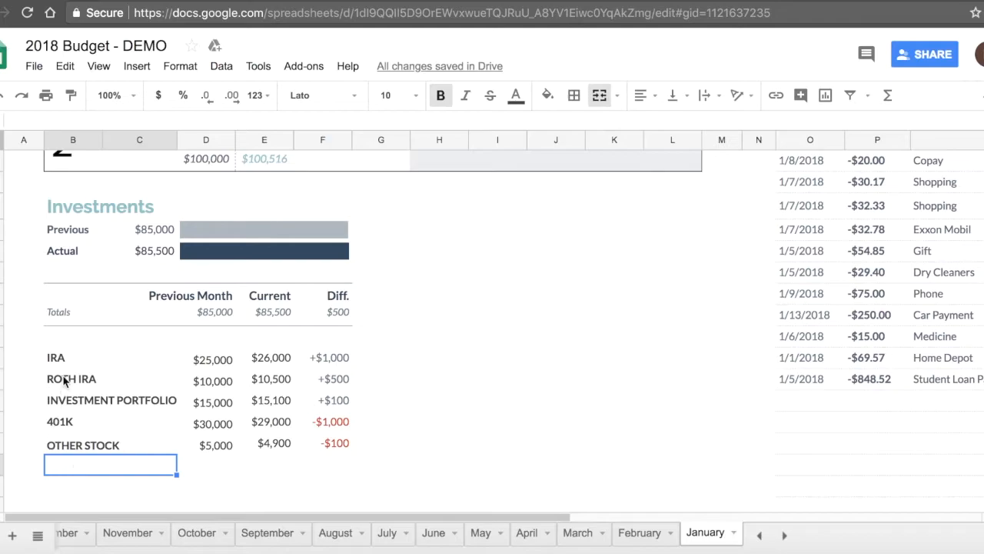
pyautogui.click(82, 363)
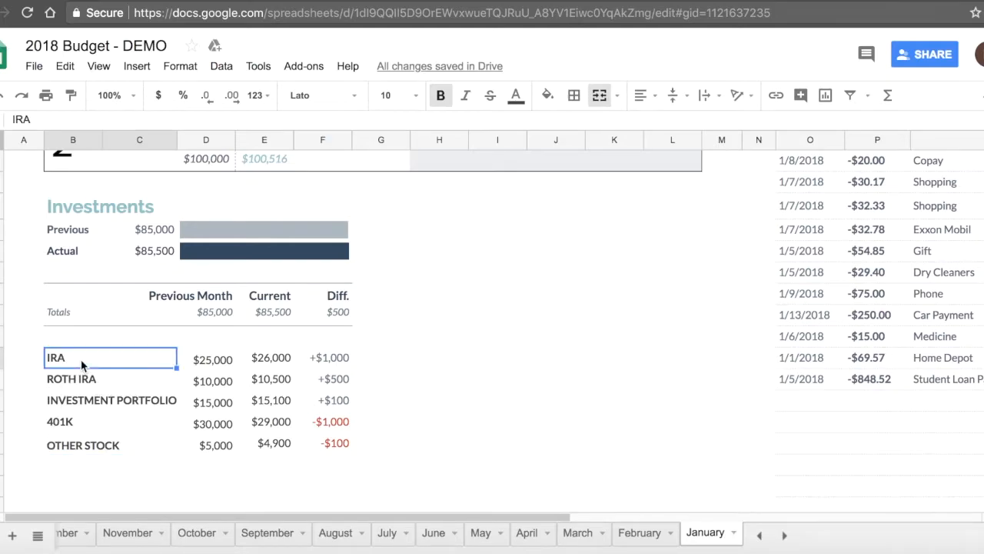
# - Rename the OTHER STOCK investment on the January sheet to STOCK PORTFOLIO
pyautogui.click(84, 445)
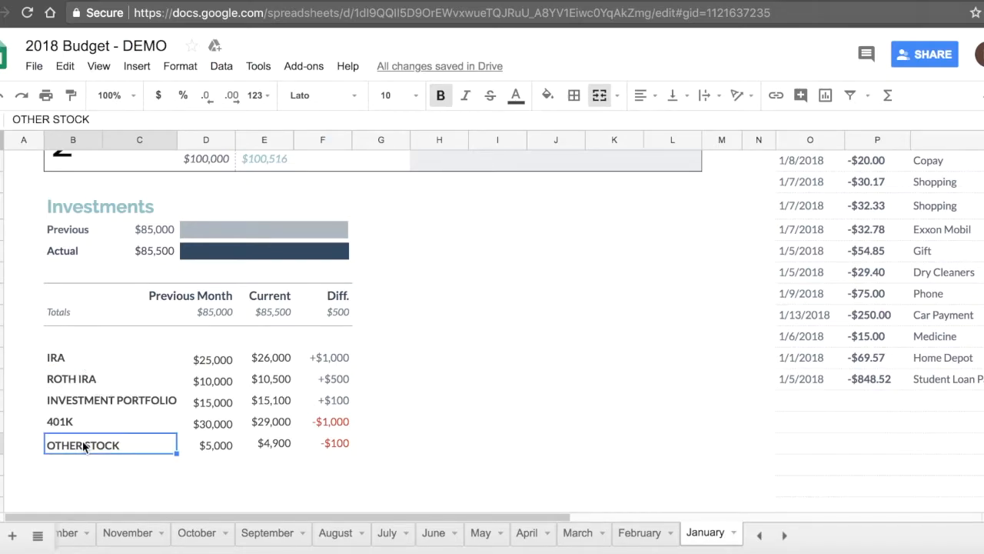
pyautogui.write('STOCK PORT')
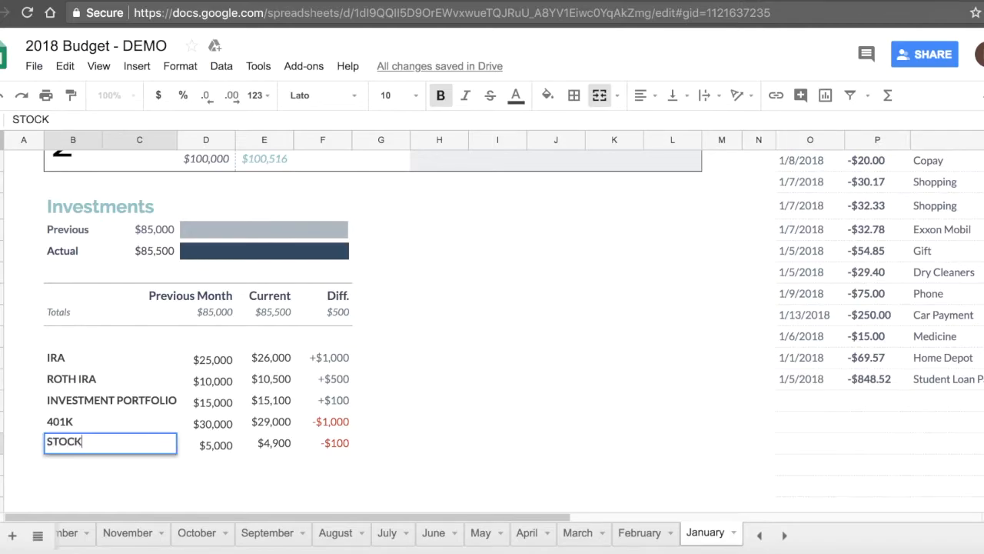
pyautogui.write('FOLIO')
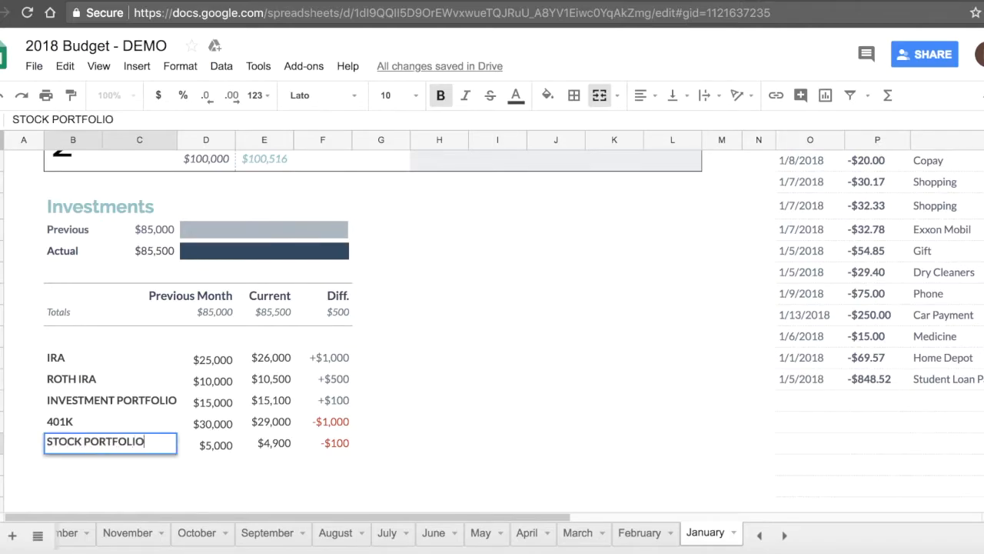
pyautogui.press('Return')
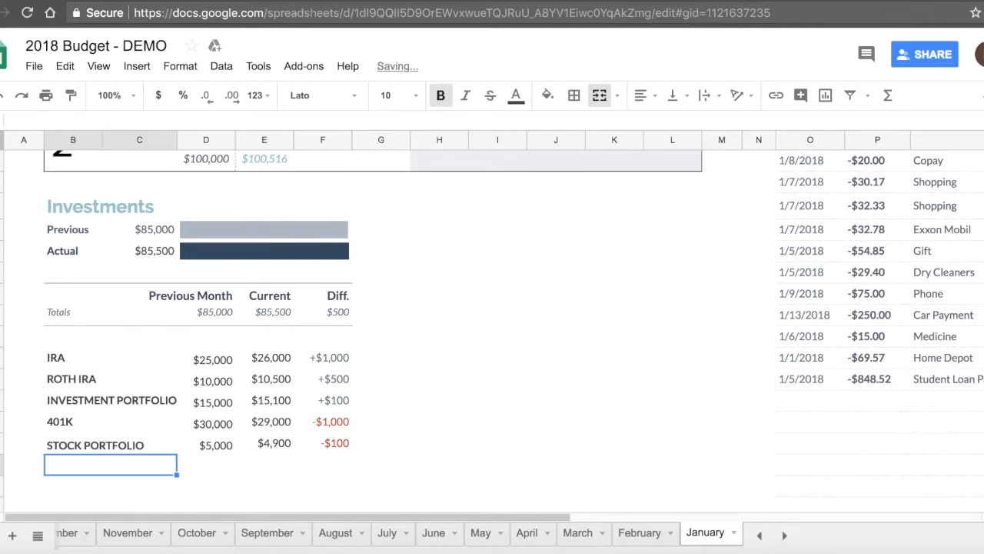
# - Copy January's STOCK PORTFOLIO name over the OTHER STOCK label in February's Investments table
pyautogui.click(648, 533)
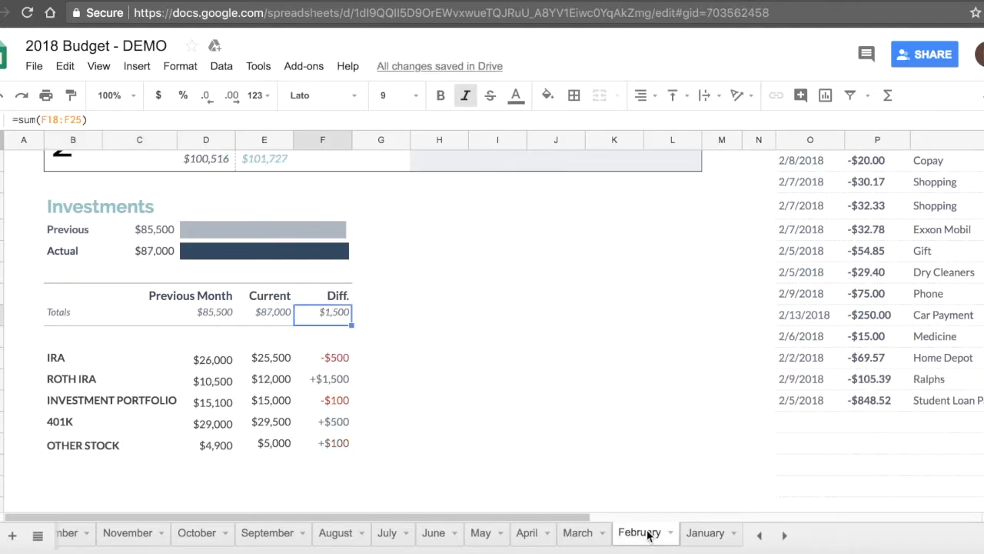
pyautogui.click(703, 537)
pyautogui.click(98, 446)
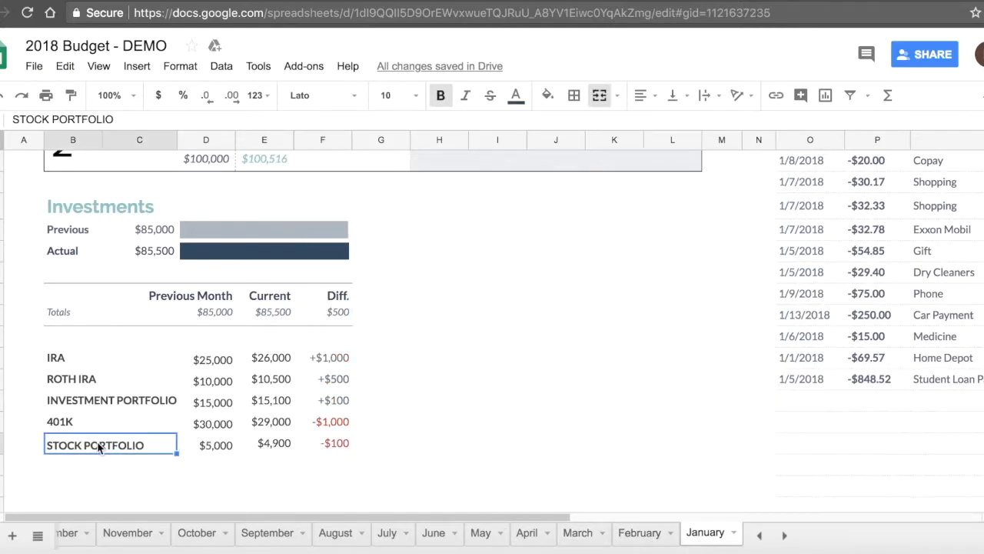
pyautogui.click(637, 533)
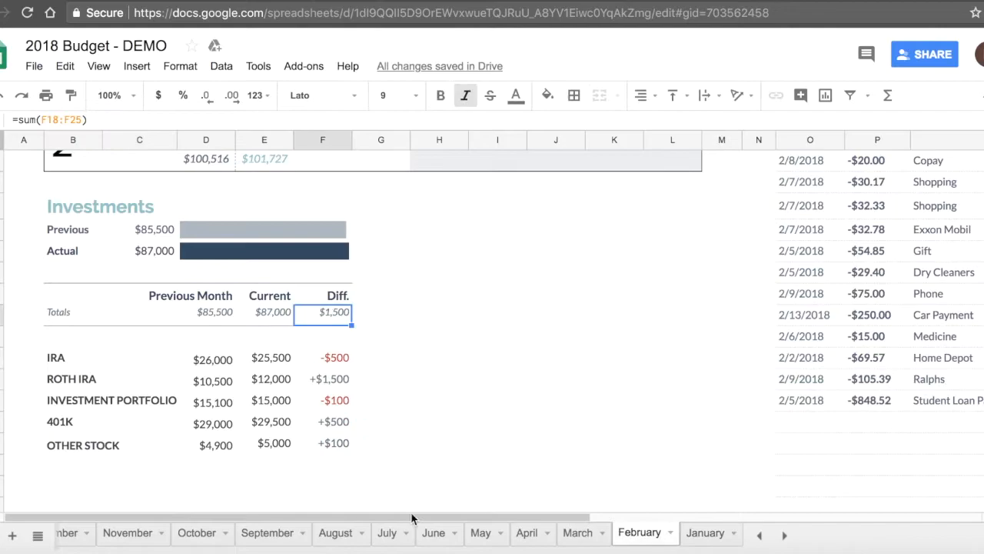
pyautogui.click(83, 446)
pyautogui.write('STOCK PORTFOLIO')
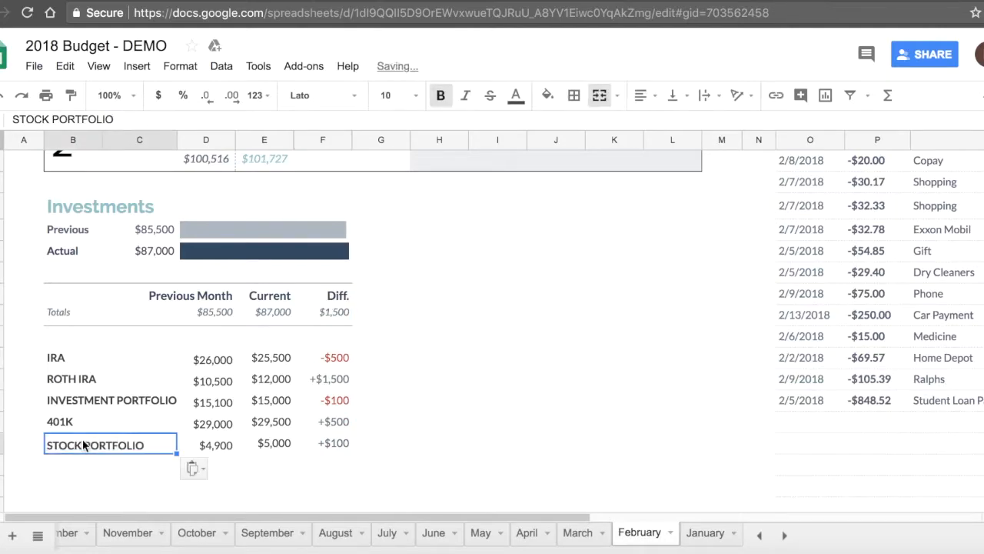
# - Replace the OTHER STOCK label in March's Investments table with the copied STOCK PORTFOLIO name
pyautogui.click(575, 535)
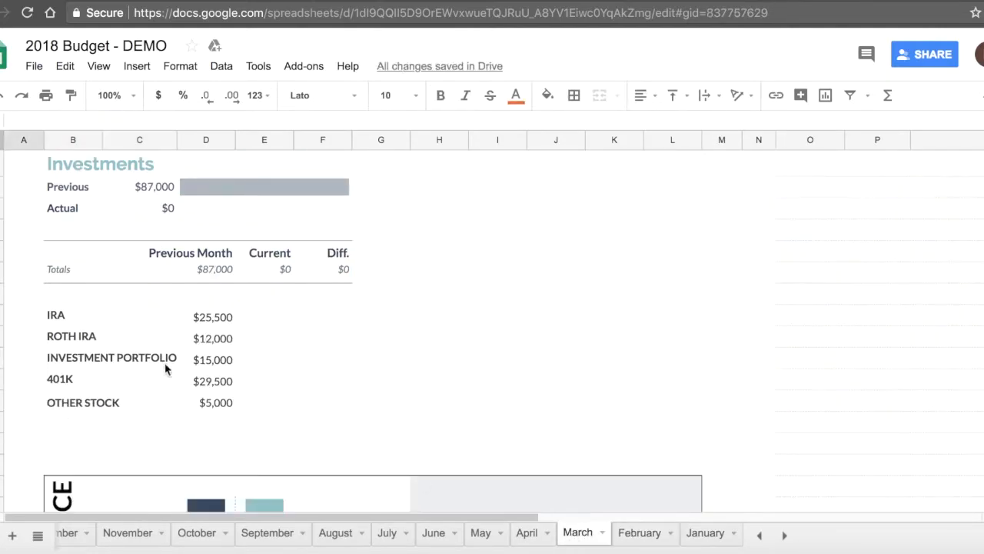
pyautogui.click(108, 405)
pyautogui.write('STOCK PORTFOLIO')
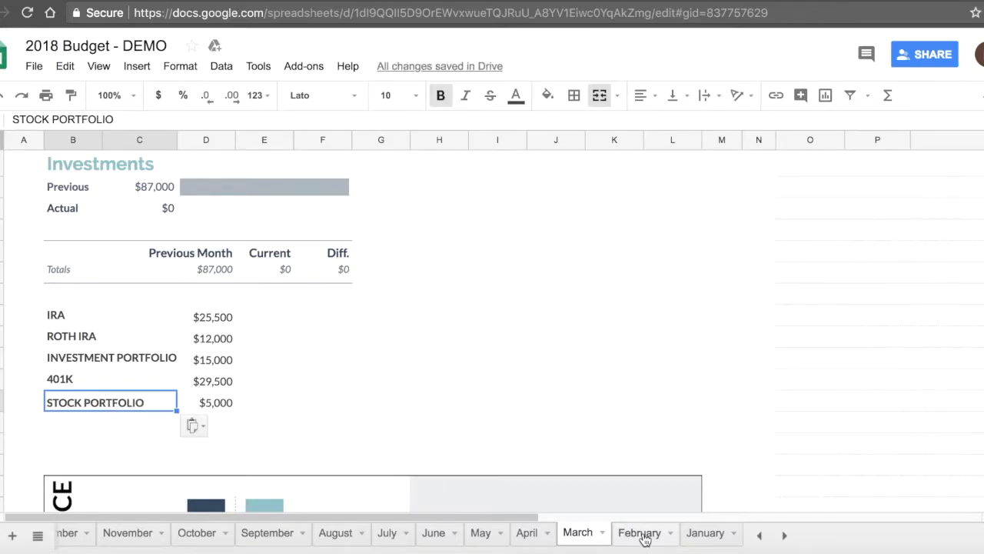
# - Rename the OTHER STOCK row in the Investments section of the 2018 Income sheet to STOCK PORTFOLIO
pyautogui.click(706, 533)
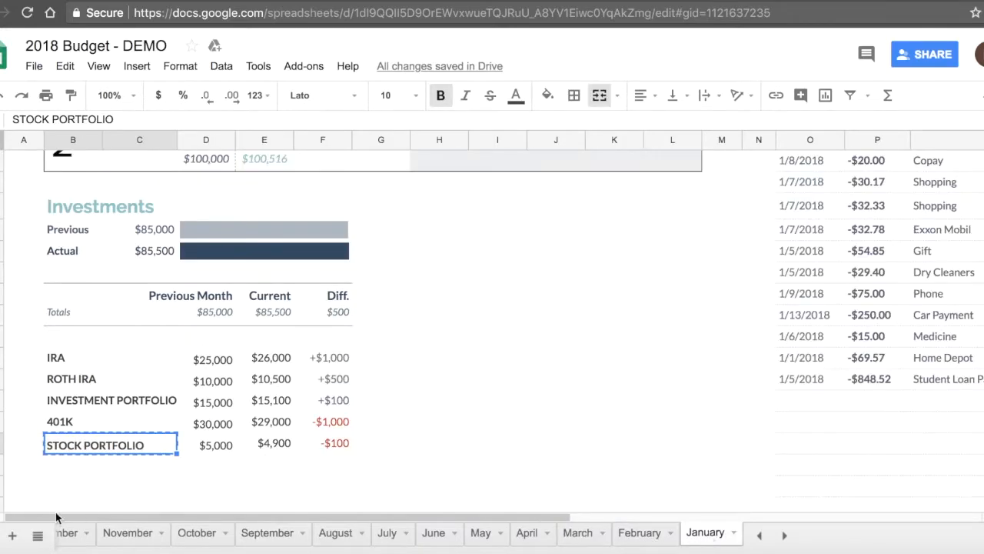
pyautogui.click(759, 534)
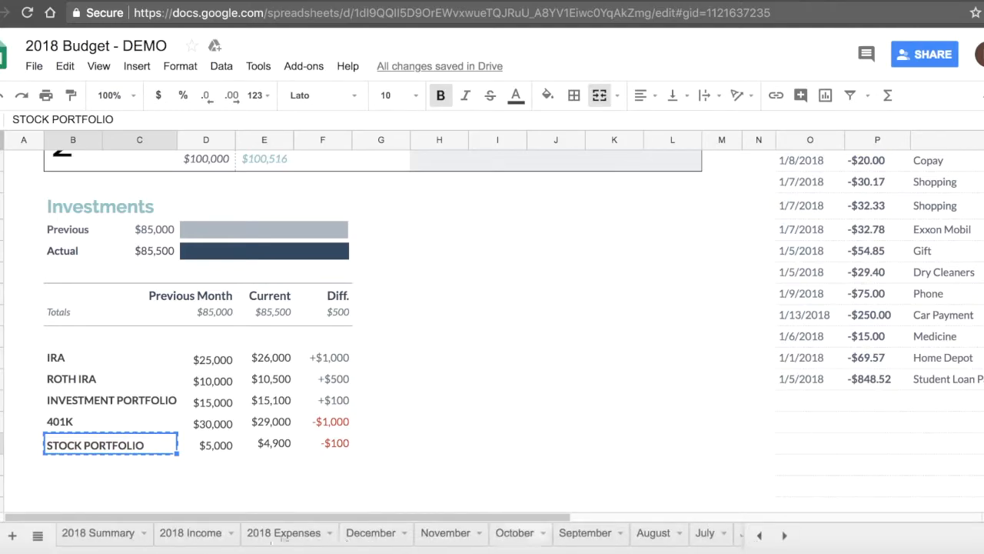
pyautogui.click(194, 538)
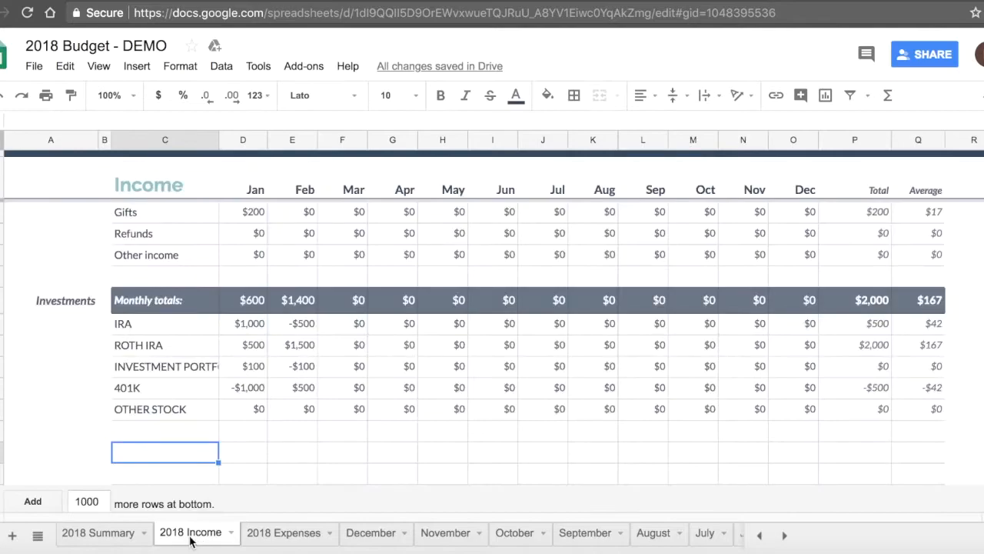
pyautogui.click(156, 411)
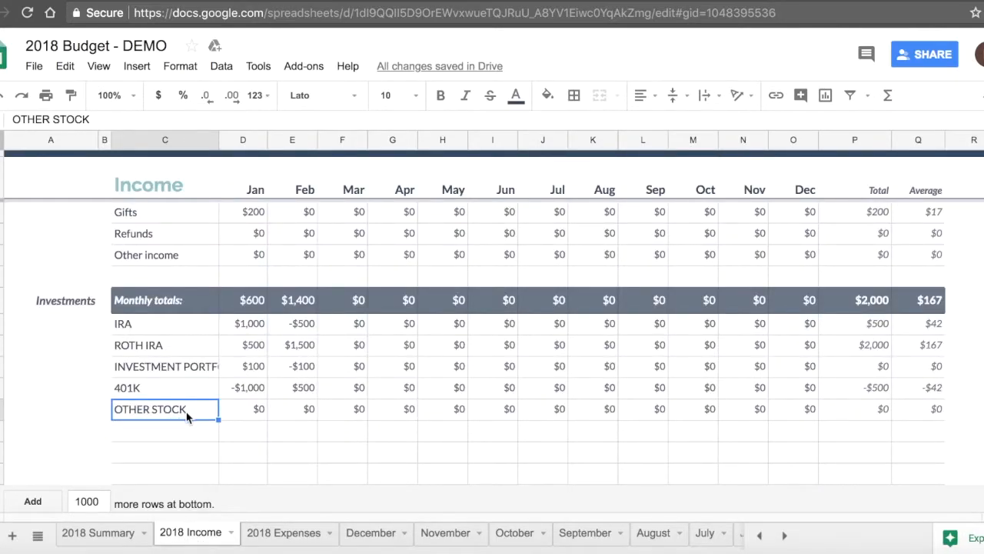
pyautogui.write('STOCK PORTFOLIO')
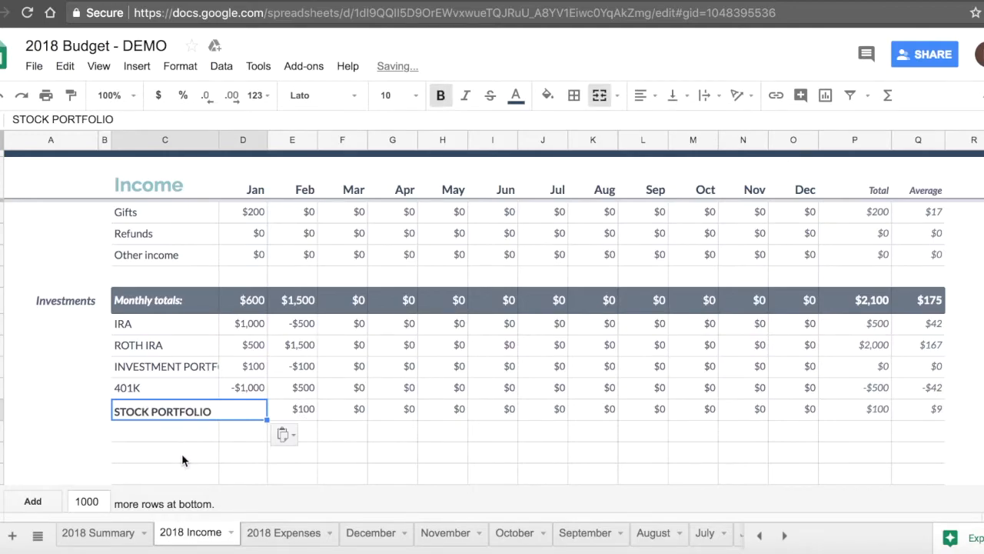
pyautogui.hotkey('ctrl', 'z')
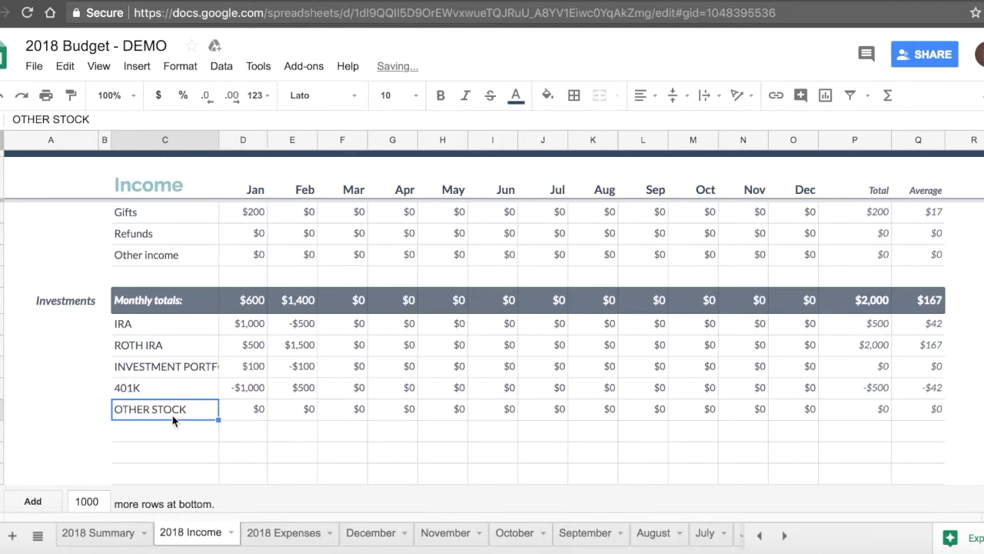
pyautogui.write('STOCK PORTFOLIO')
pyautogui.press('Return')
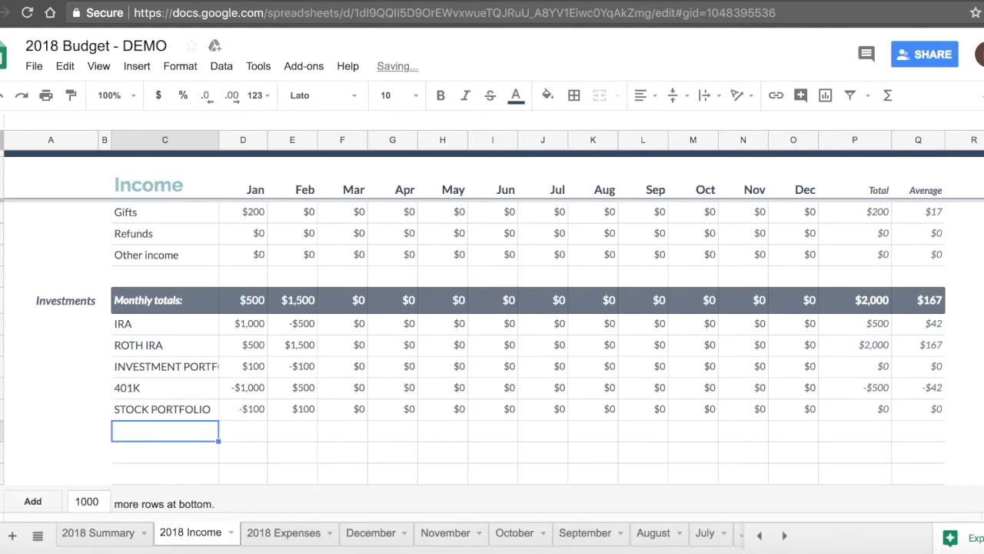
# - Inspect the monthly SUMIF formulas across the STOCK PORTFOLIO row of the 2018 Income sheet
pyautogui.click(239, 412)
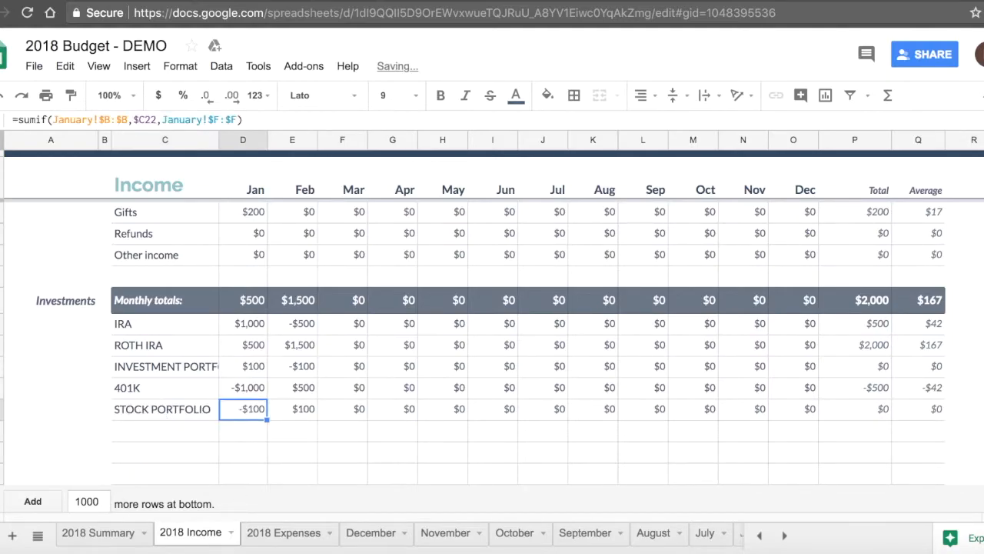
pyautogui.press('Right')
pyautogui.press('Right')
pyautogui.press('Right')
pyautogui.press('Right')
pyautogui.press('Right')
pyautogui.press('Right')
pyautogui.press('Right')
pyautogui.press('Right')
pyautogui.press('Right')
pyautogui.press('Right')
pyautogui.press('Left')
pyautogui.press('Left')
pyautogui.press('Left')
pyautogui.press('Left')
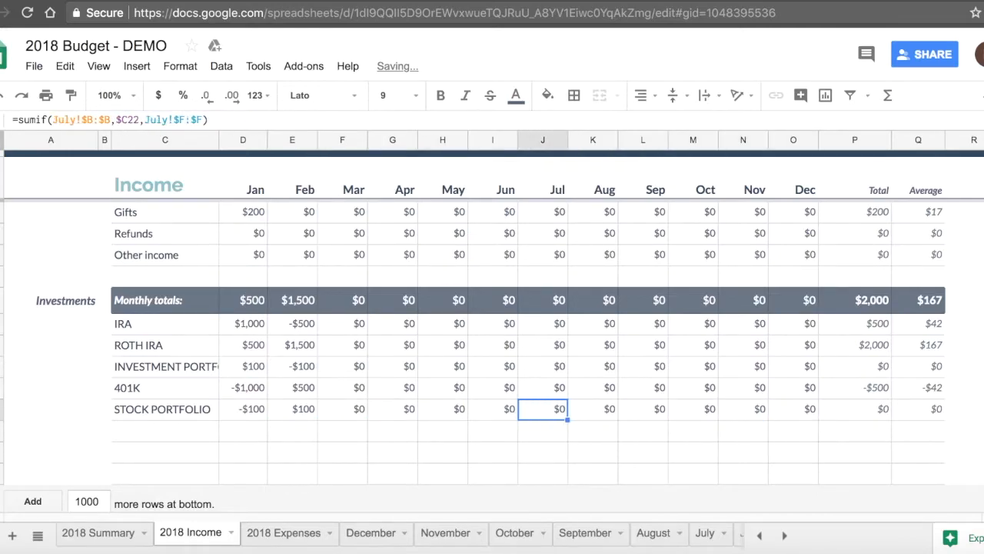
pyautogui.press('Left')
pyautogui.press('Left')
# - Trace January's Investments amount on the 2018 Summary sheet to the Investments monthly total formula on 2018 Income, and return to the summary
pyautogui.click(98, 538)
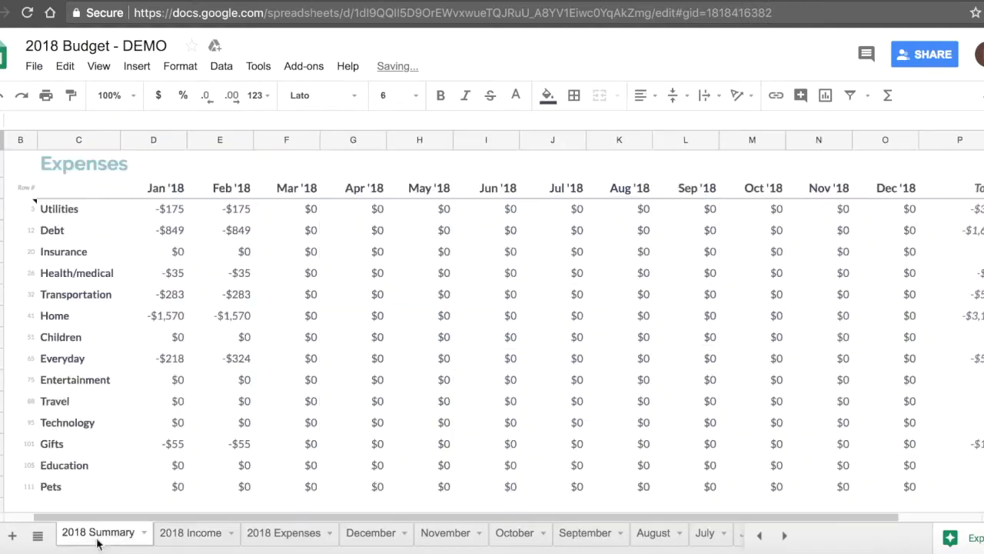
pyautogui.scroll(5, 240, 407)
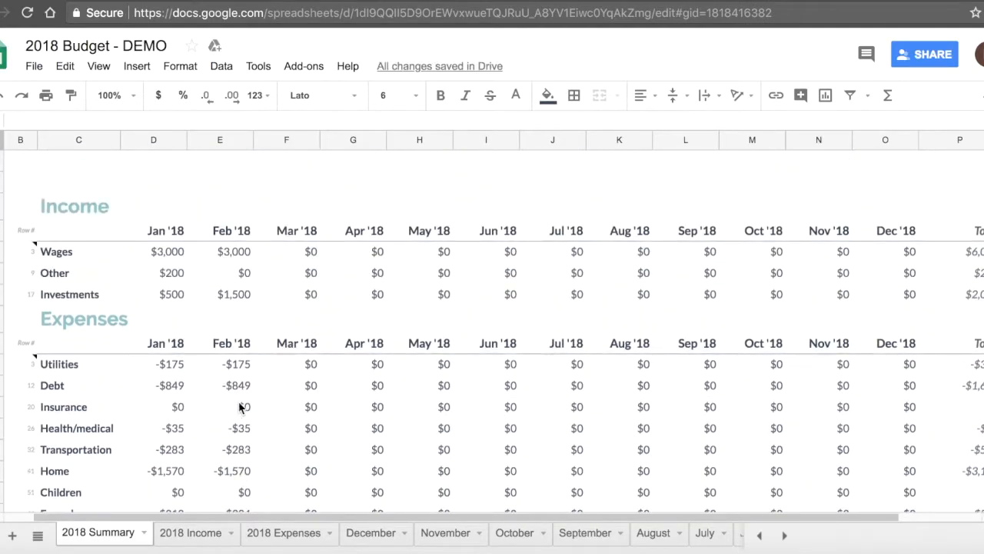
pyautogui.click(72, 319)
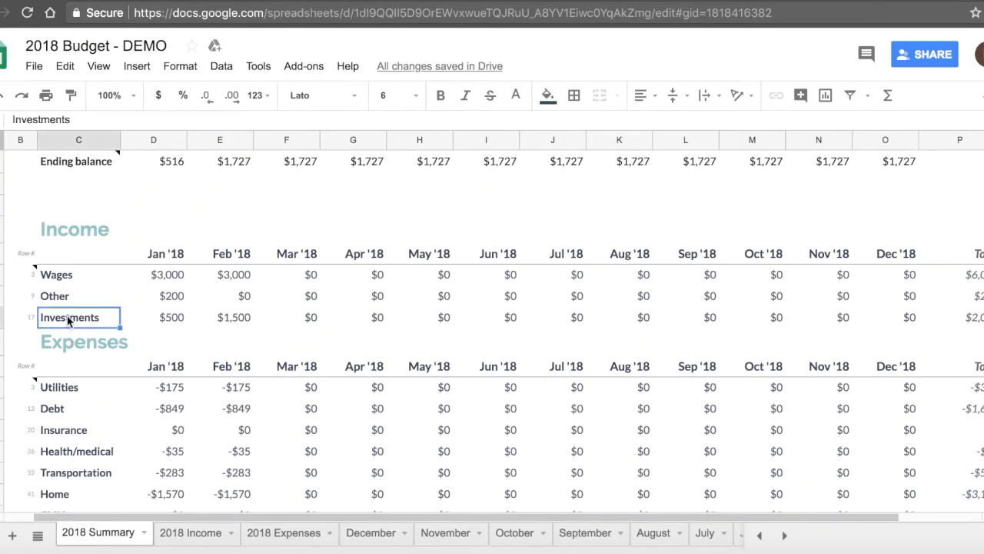
pyautogui.click(168, 314)
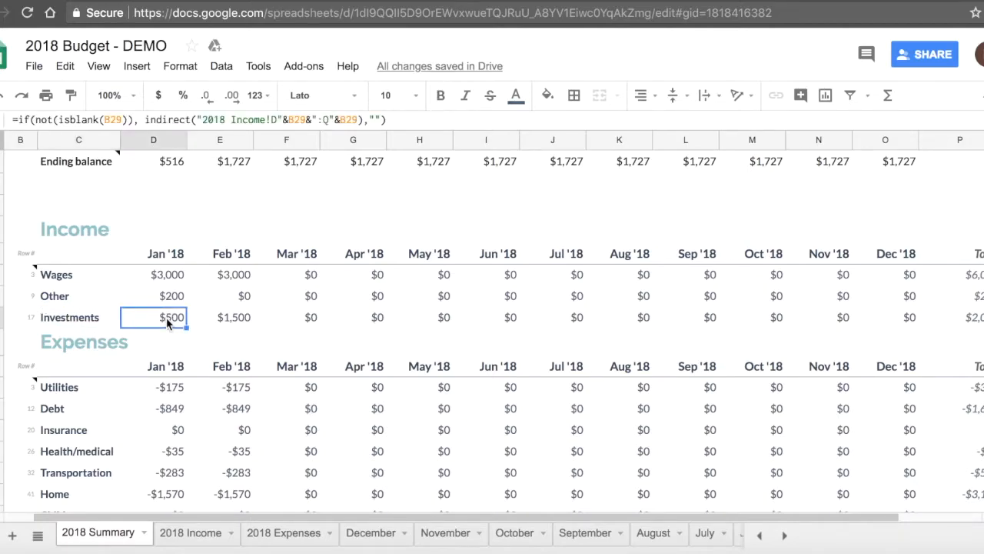
pyautogui.click(202, 533)
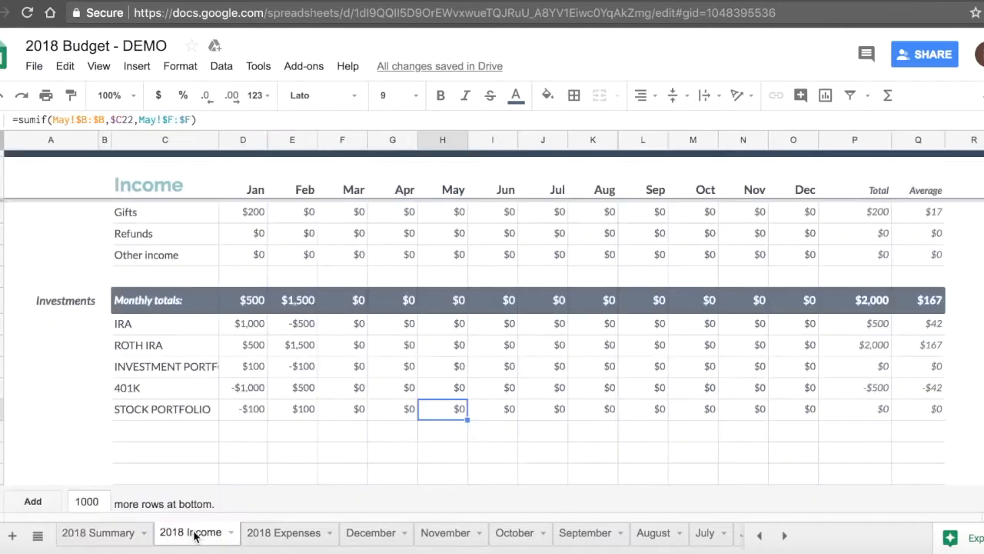
pyautogui.doubleClick(243, 300)
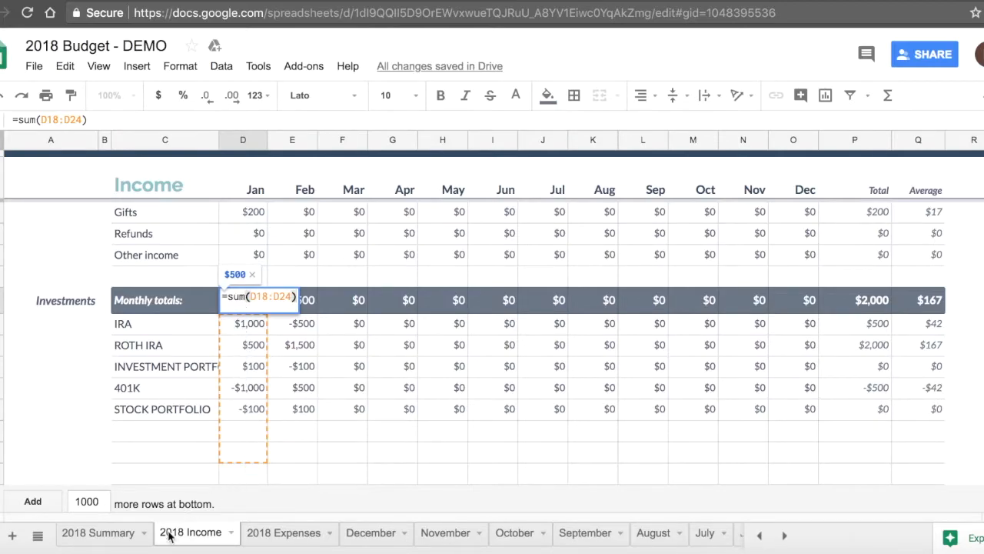
pyautogui.click(102, 536)
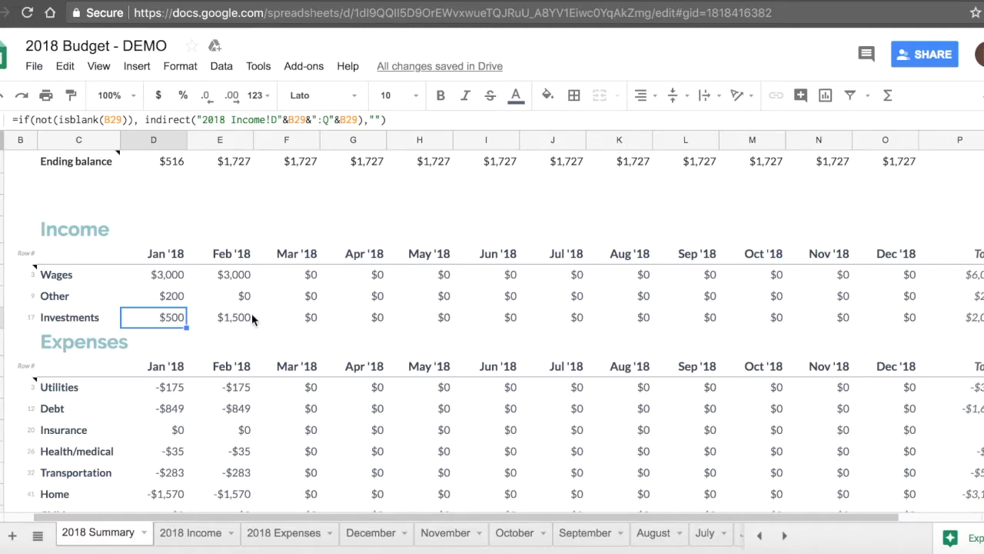
# - Clear the STOCK PORTFOLIO row on the January sheet, including its name, previous month, current and difference cells
pyautogui.click(784, 535)
pyautogui.click(784, 535)
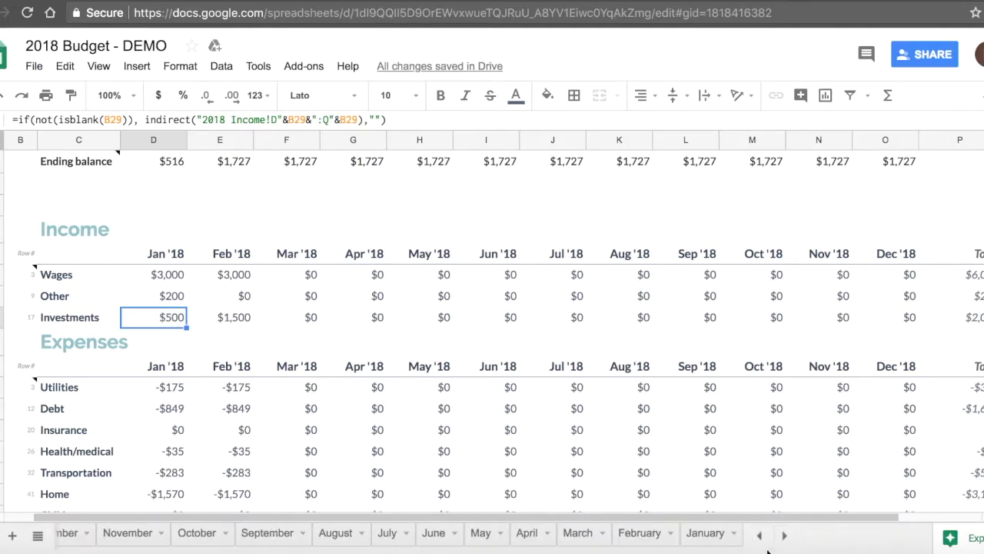
pyautogui.click(706, 534)
pyautogui.hotkey('ctrl', 'c')
pyautogui.click(78, 466)
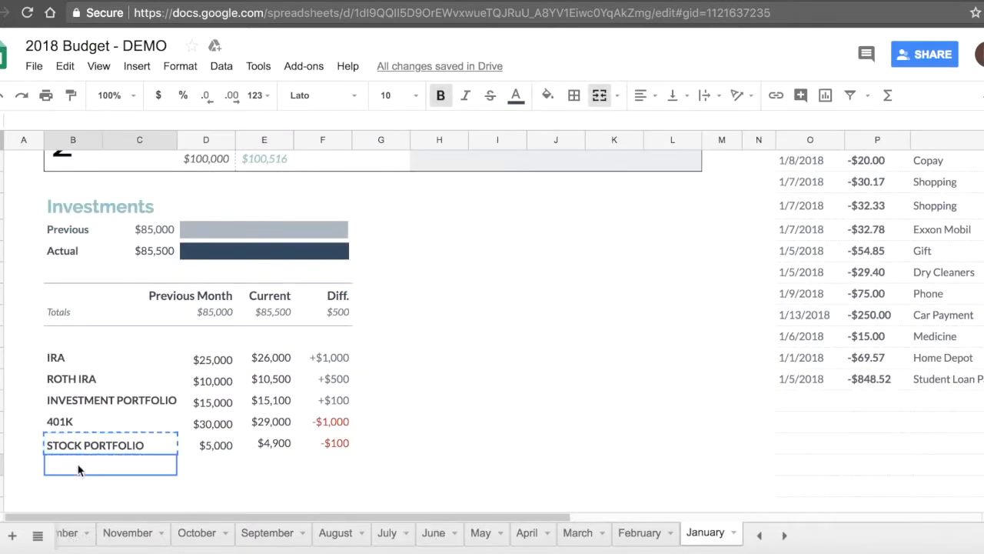
pyautogui.moveTo(128, 443); pyautogui.dragTo(326, 442)
pyautogui.press('Delete')
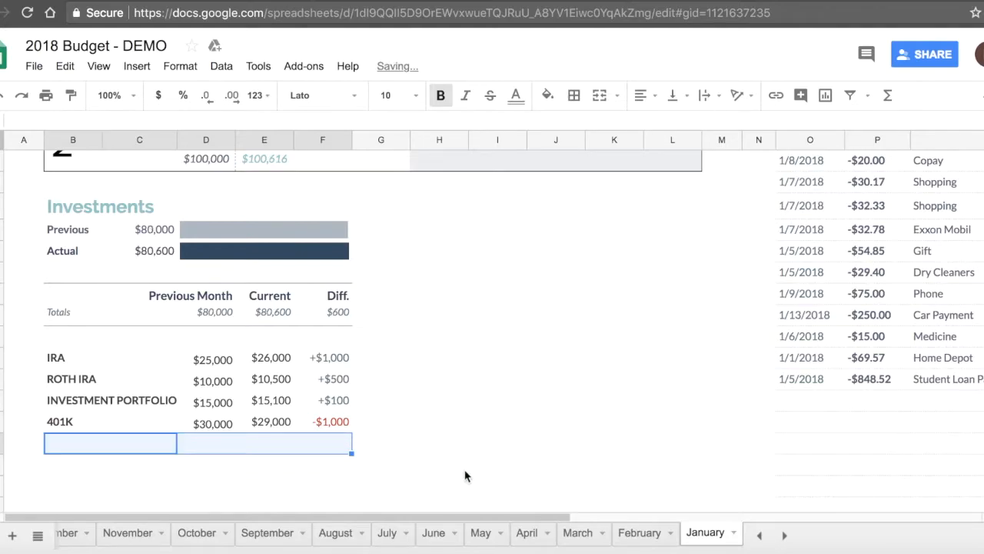
# - Clear the entire STOCK PORTFOLIO row on the February sheet and the STOCK PORTFOLIO name on the March sheet
pyautogui.click(639, 532)
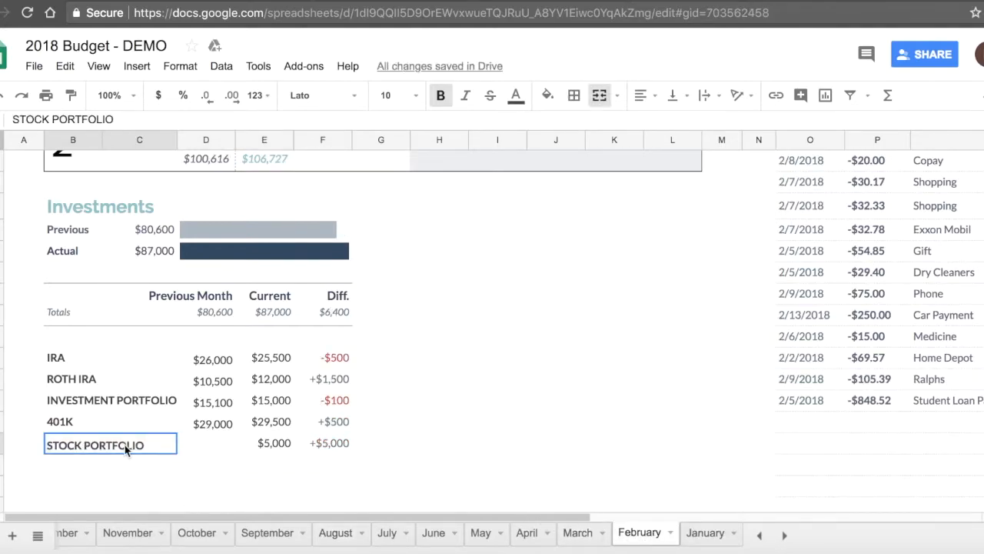
pyautogui.moveTo(125, 445); pyautogui.dragTo(334, 456)
pyautogui.press('Delete')
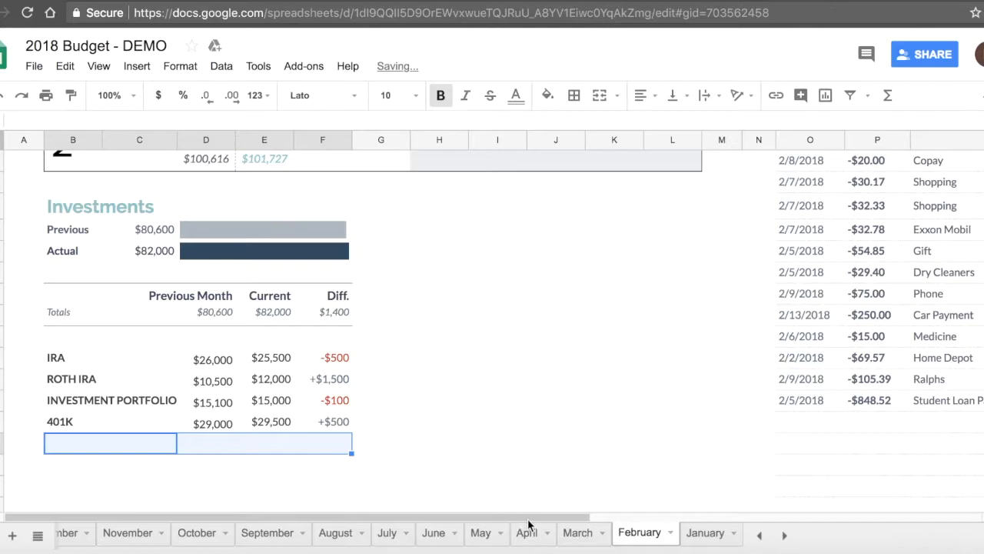
pyautogui.click(575, 534)
pyautogui.press('Delete')
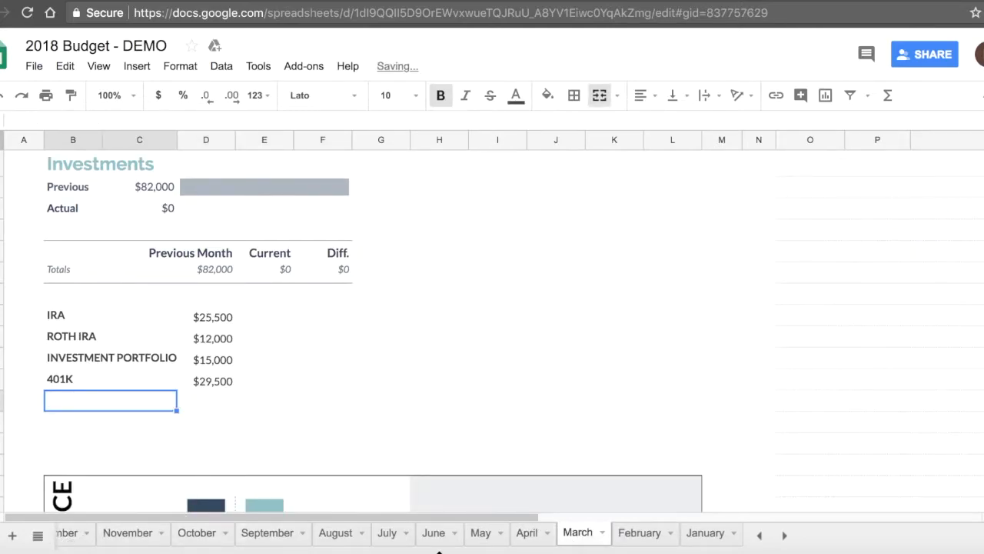
# - Clear the STOCK PORTFOLIO row in the Investments section of the 2018 Income sheet, from its name through the Average column
pyautogui.click(759, 534)
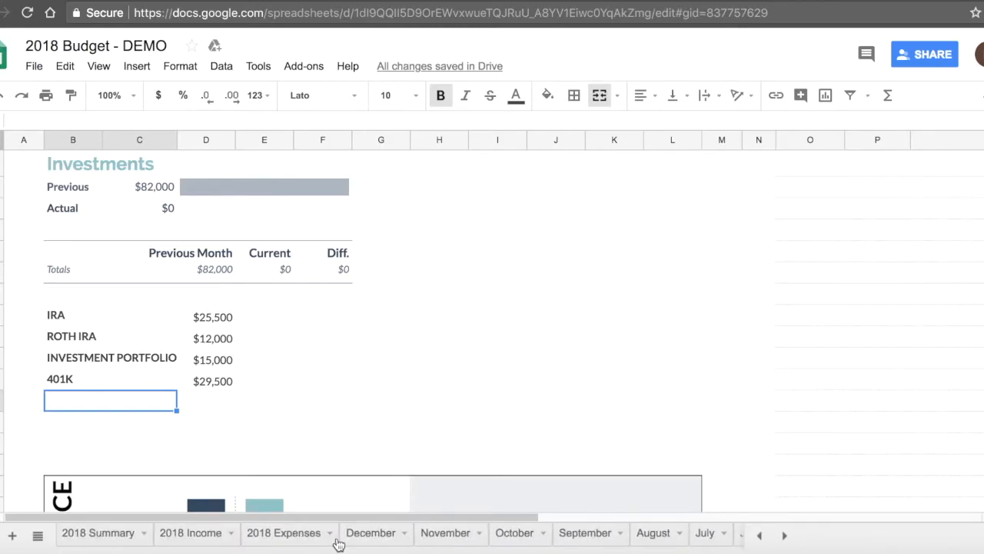
pyautogui.click(176, 532)
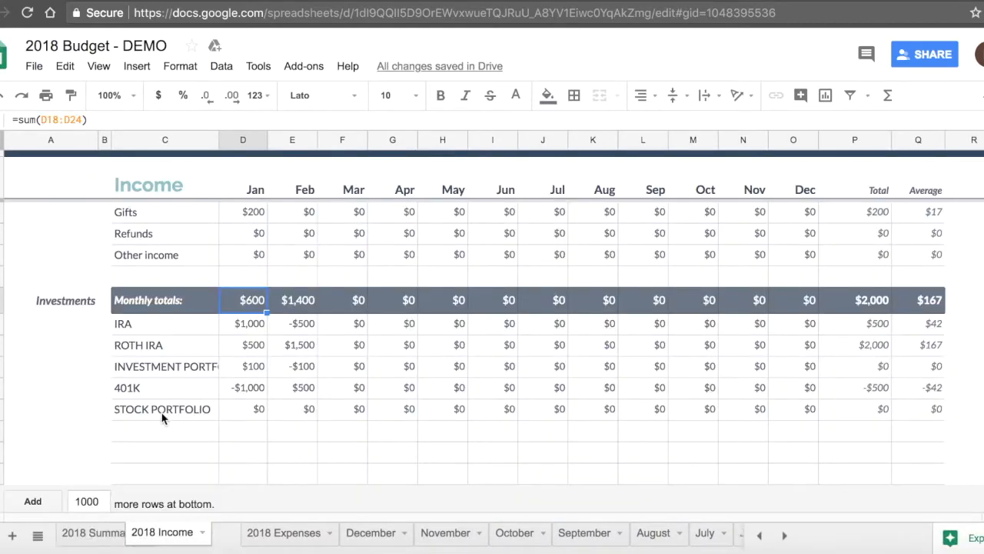
pyautogui.click(163, 413)
pyautogui.moveTo(163, 414); pyautogui.dragTo(905, 416)
pyautogui.press('Delete')
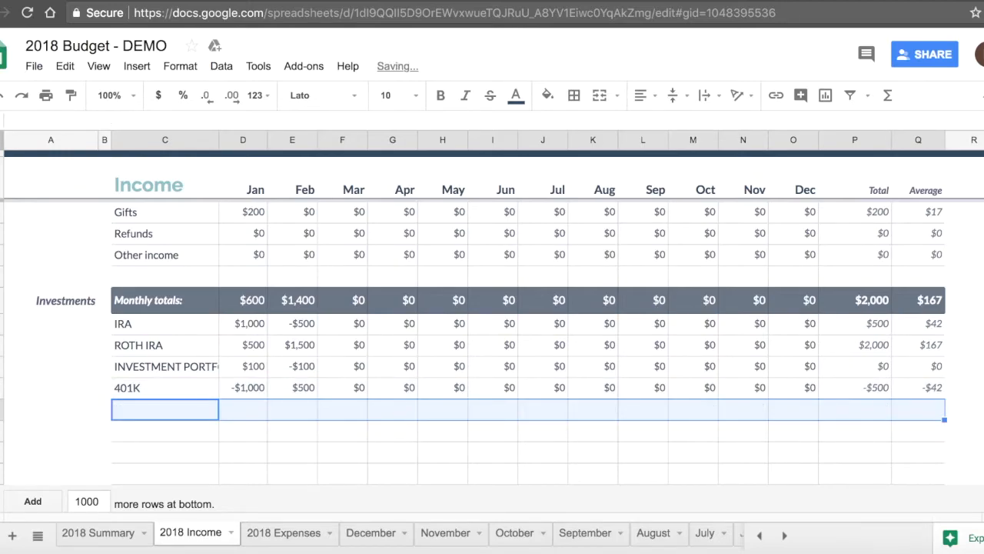
# - Check January's Investments amount on the 2018 Summary sheet and the Investments monthly total behind it on 2018 Income
pyautogui.click(104, 534)
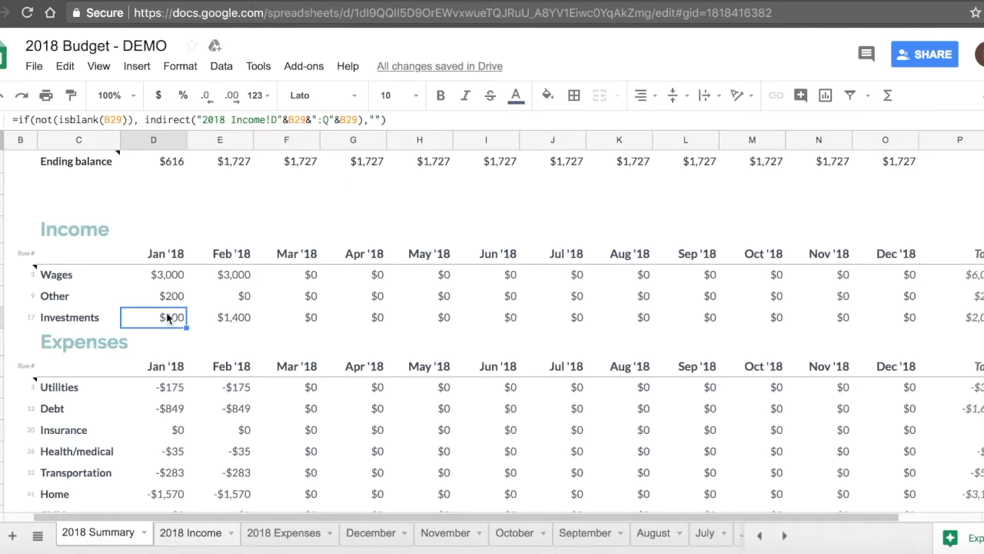
pyautogui.click(177, 529)
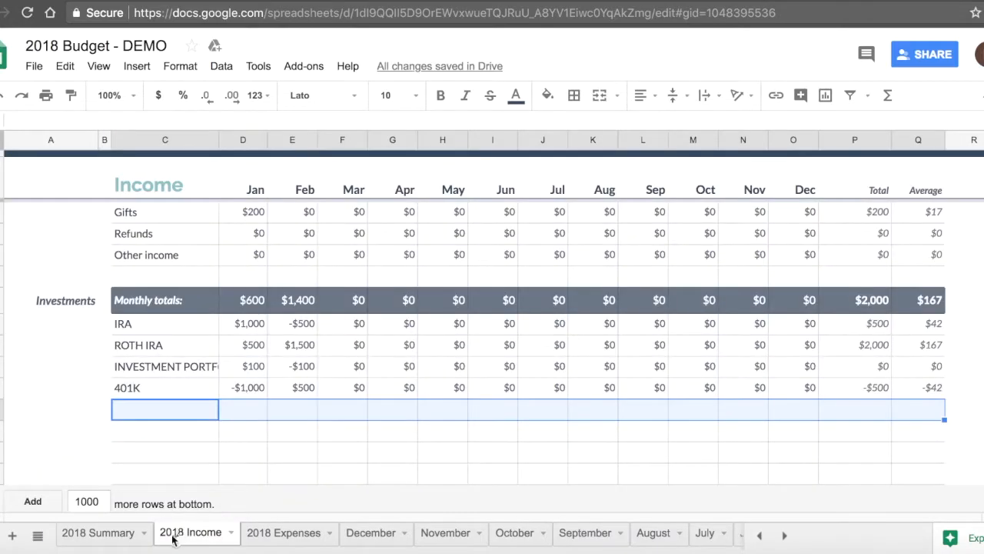
pyautogui.doubleClick(248, 306)
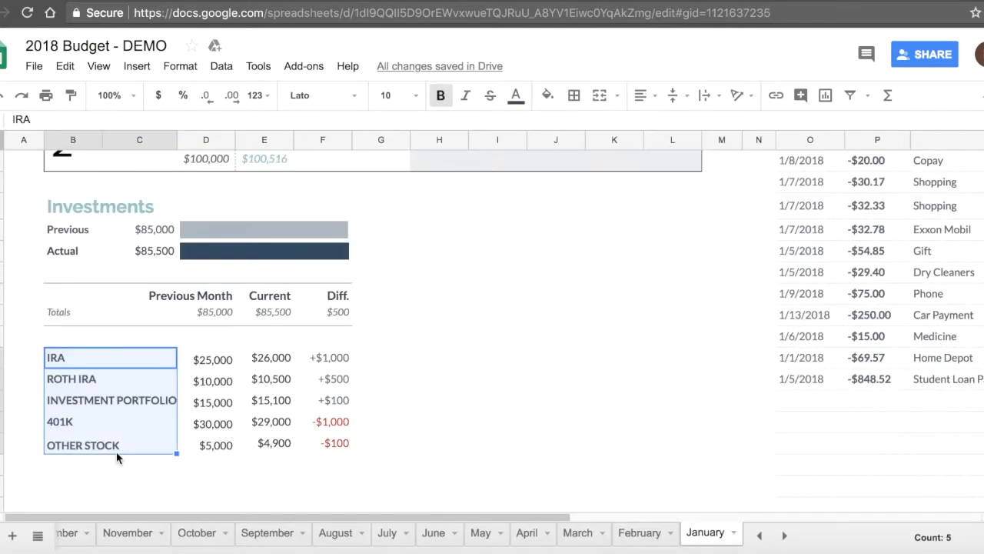
# - Add a DEBT - STUDENT LOANS row below OTHER STOCK on the January sheet with a previous month value of 80000
pyautogui.click(118, 466)
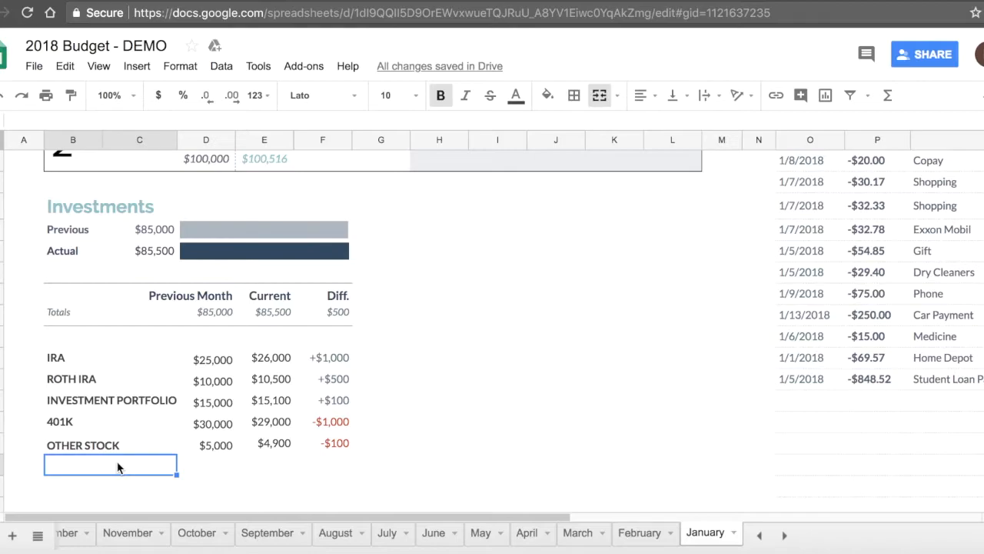
pyautogui.write('DEBT')
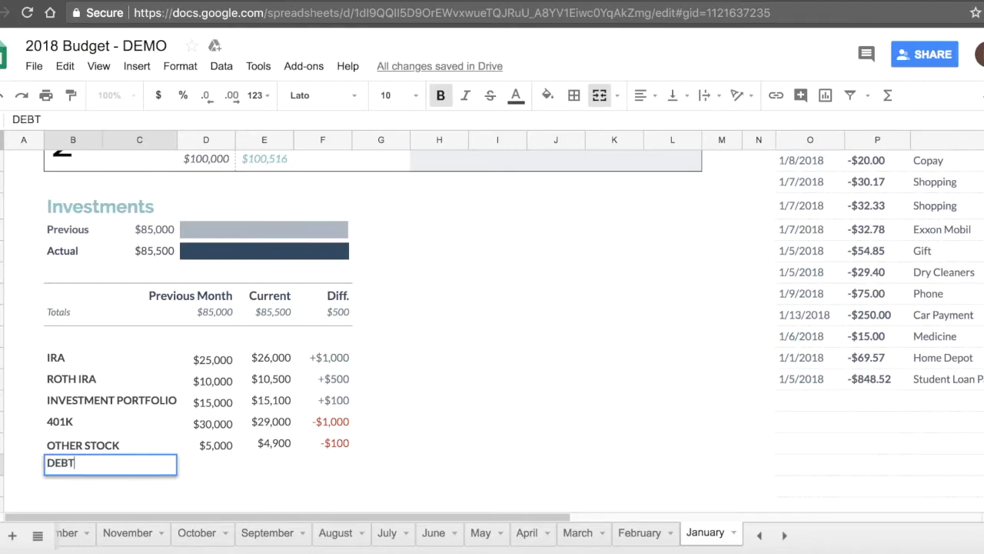
pyautogui.write(' - STUDENT LOANS')
pyautogui.press('Tab')
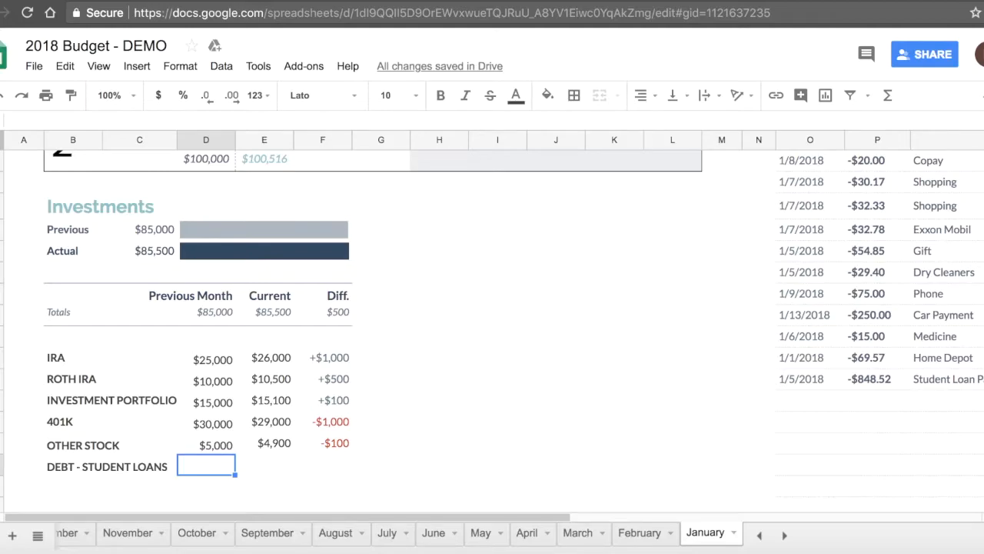
pyautogui.write('80000')
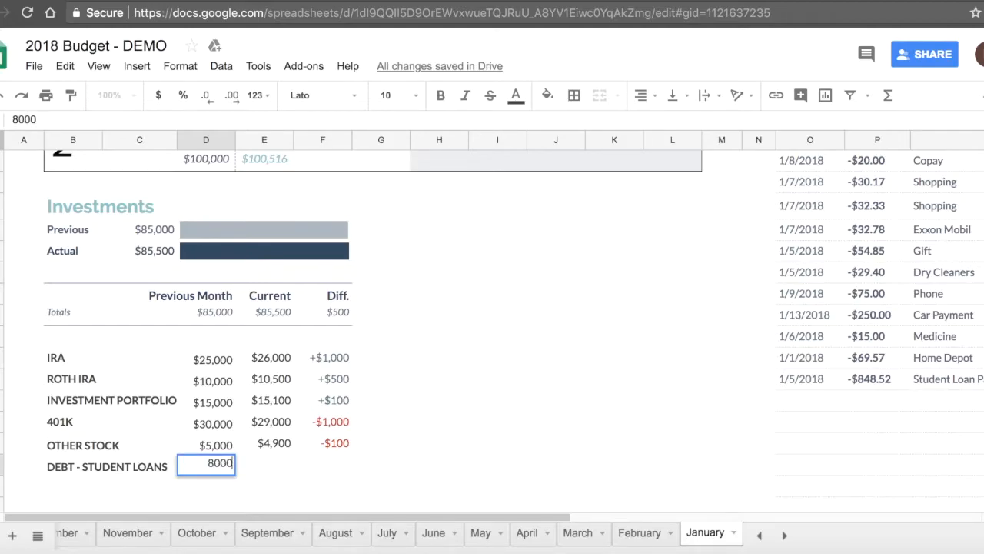
pyautogui.press('Tab')
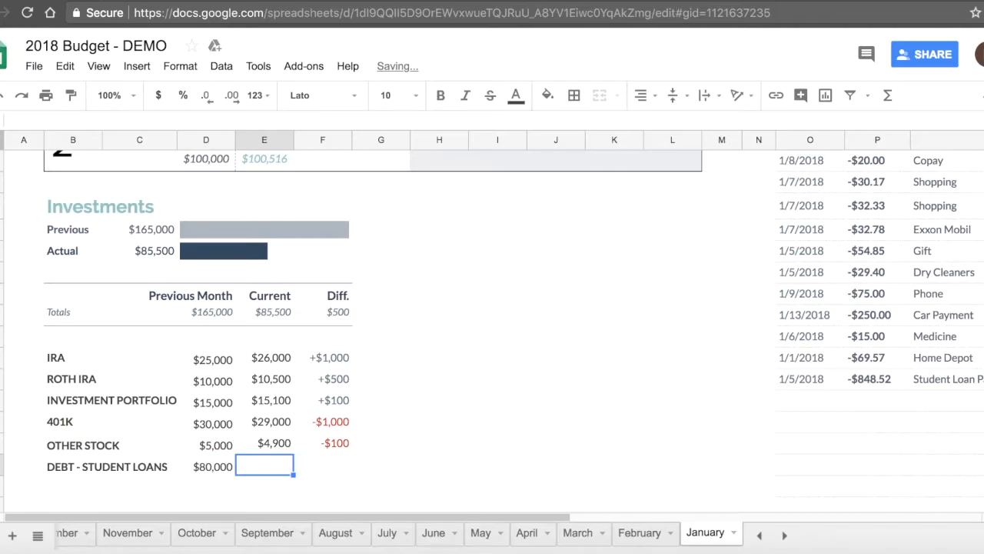
# - Switch to the Mortgage Principal Calculator page and review its loan inputs and monthly payment schedule
pyautogui.click(460, 1)
pyautogui.scroll(10, 573, 192)
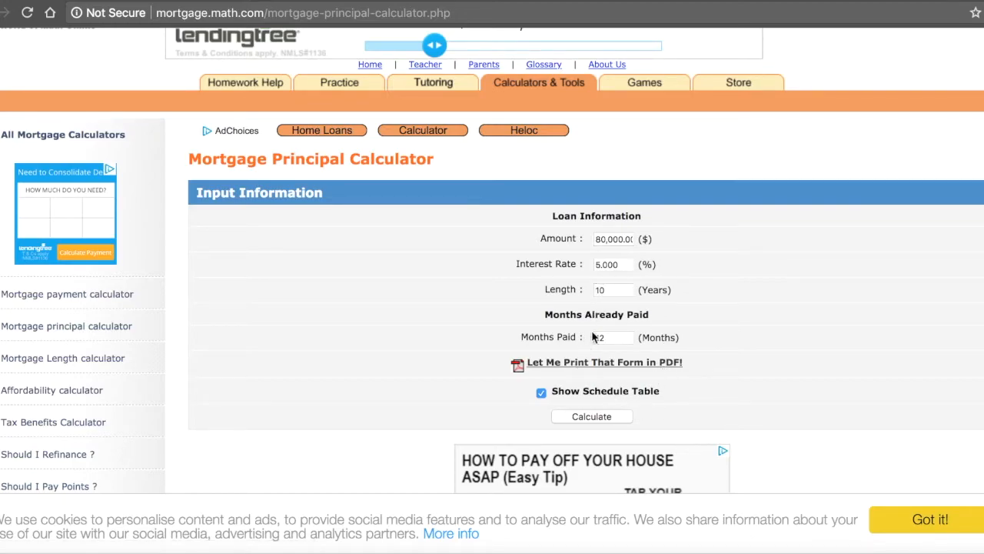
pyautogui.scroll(-4, 748, 363)
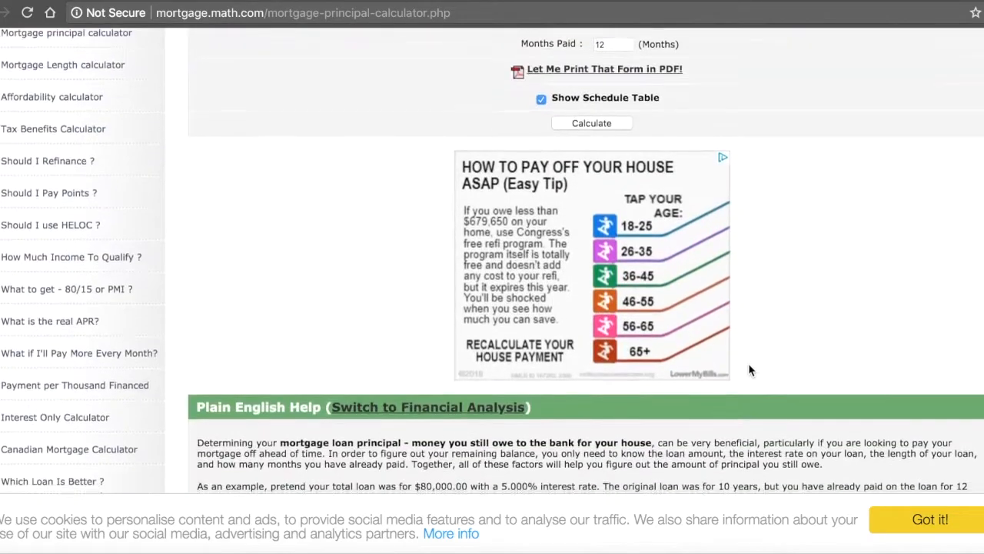
pyautogui.scroll(-4, 750, 370)
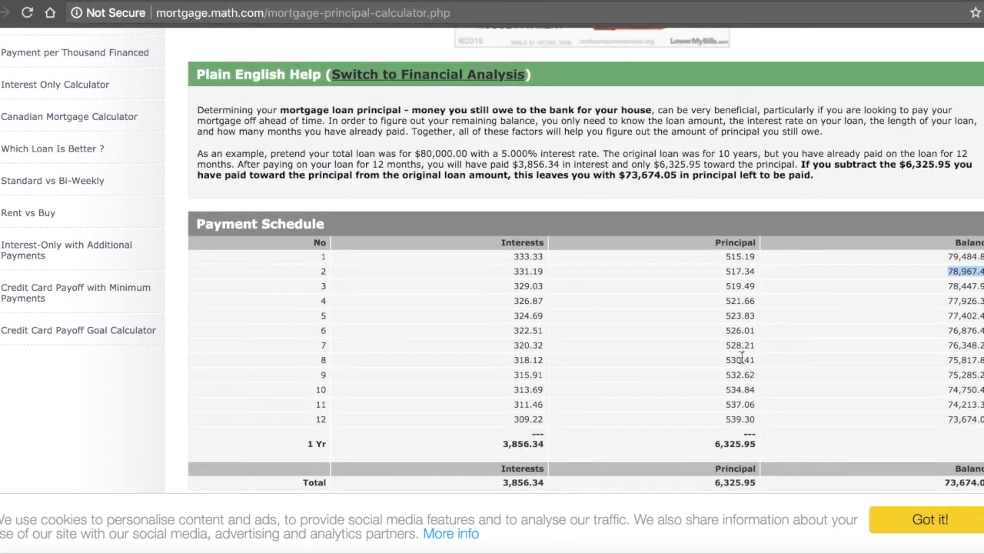
pyautogui.click(898, 273)
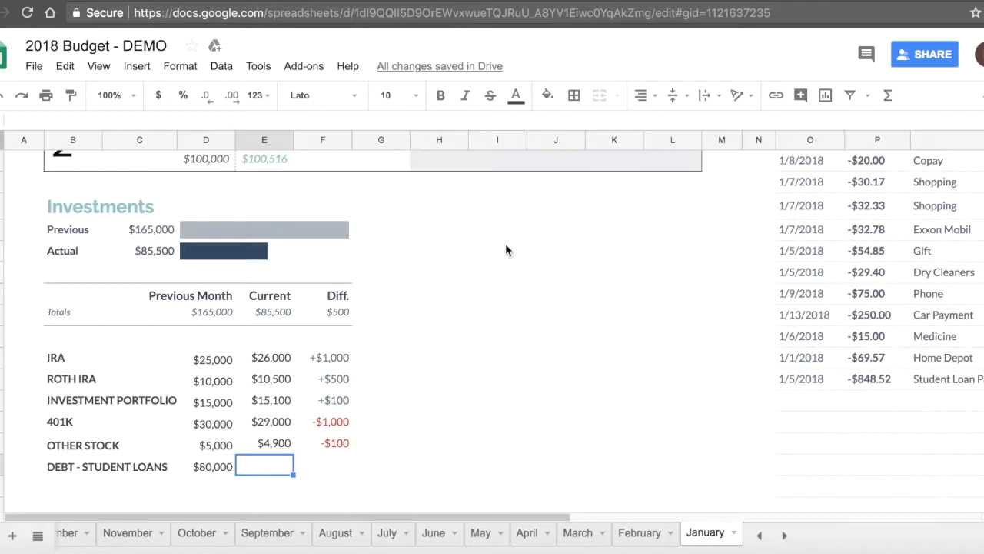
# - Return to the January sheet and inspect the amount and category of the Student Loan Payment transaction
pyautogui.click(879, 379)
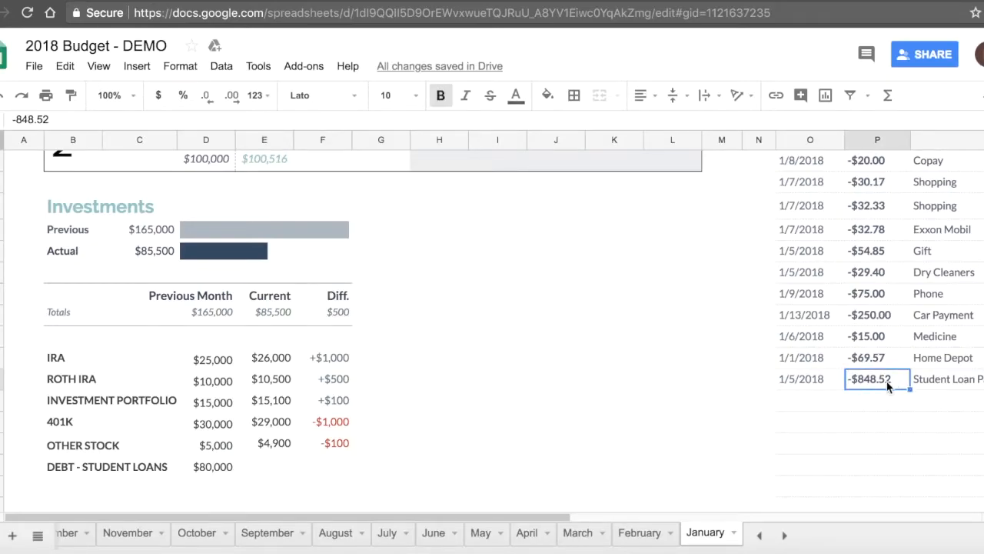
pyautogui.hscroll(5, 889, 386)
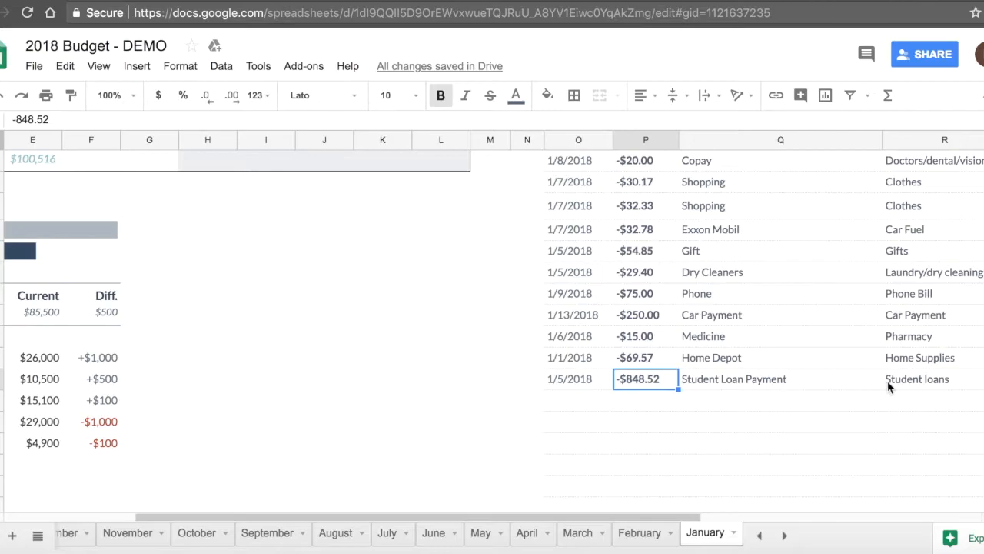
pyautogui.click(888, 386)
pyautogui.hscroll(-5, 476, 418)
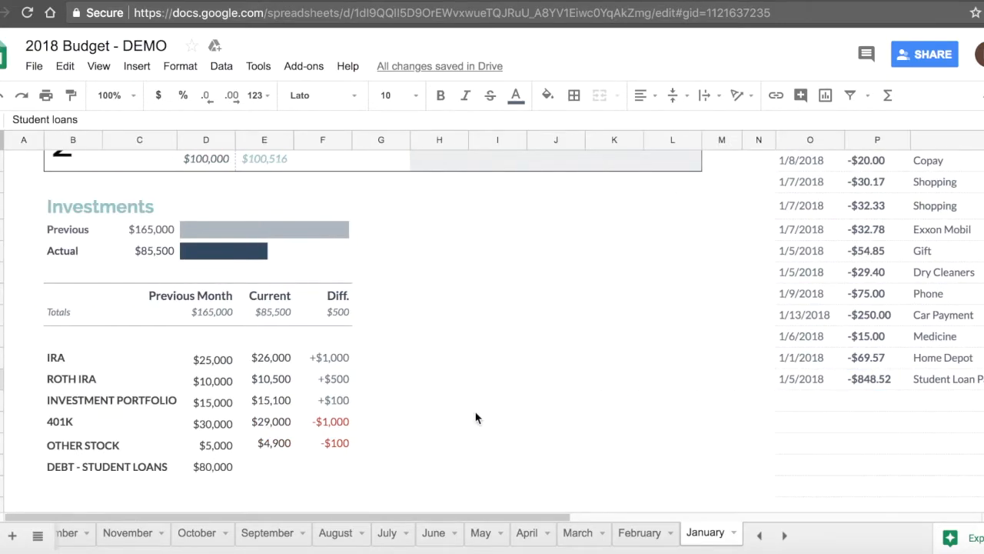
# - Copy the month 1 balance of 79484.81 from the calculator's payment schedule into the Current cell of DEBT - STUDENT LOANS on January
pyautogui.click(463, 0)
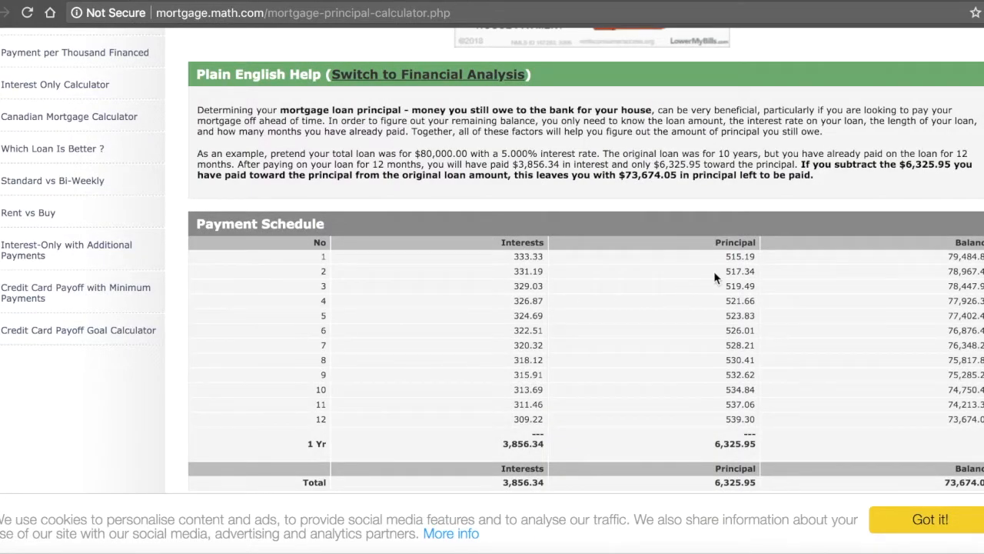
pyautogui.doubleClick(975, 259)
pyautogui.hotkey('ctrl', 'c')
pyautogui.click(154, 1)
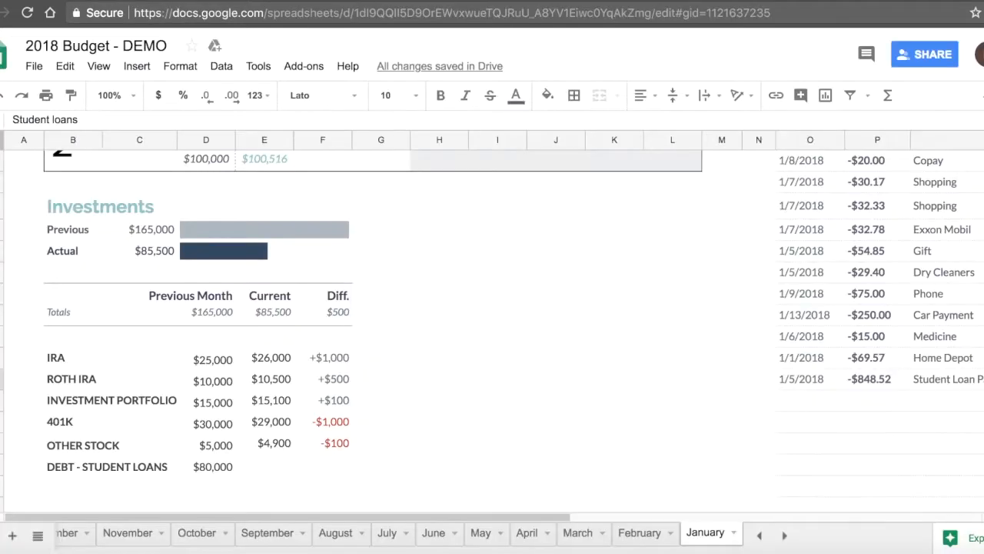
pyautogui.click(270, 465)
pyautogui.hotkey('ctrl', 'v')
# - Apply the formatting of OTHER STOCK's Current cell to the Current cell of DEBT - STUDENT LOANS
pyautogui.click(270, 443)
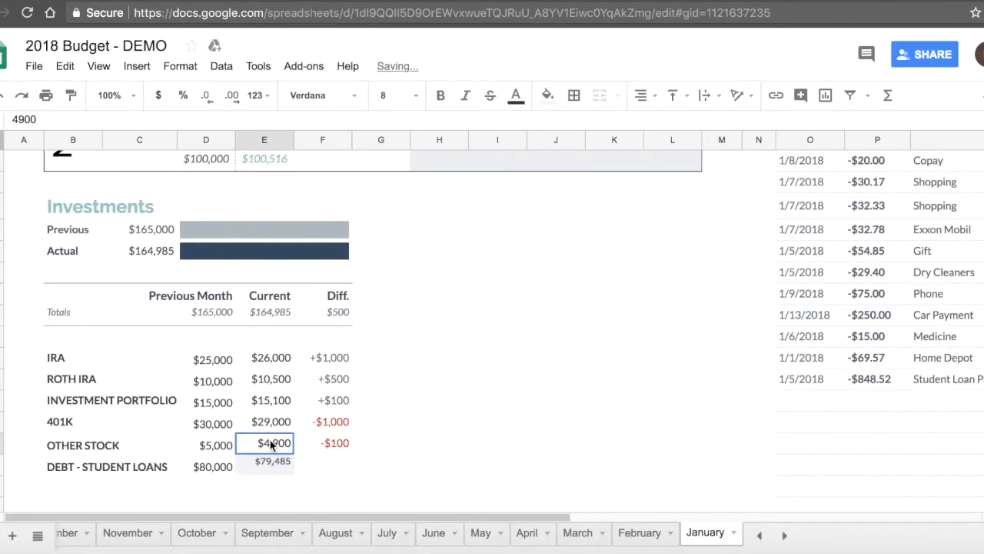
pyautogui.click(72, 96)
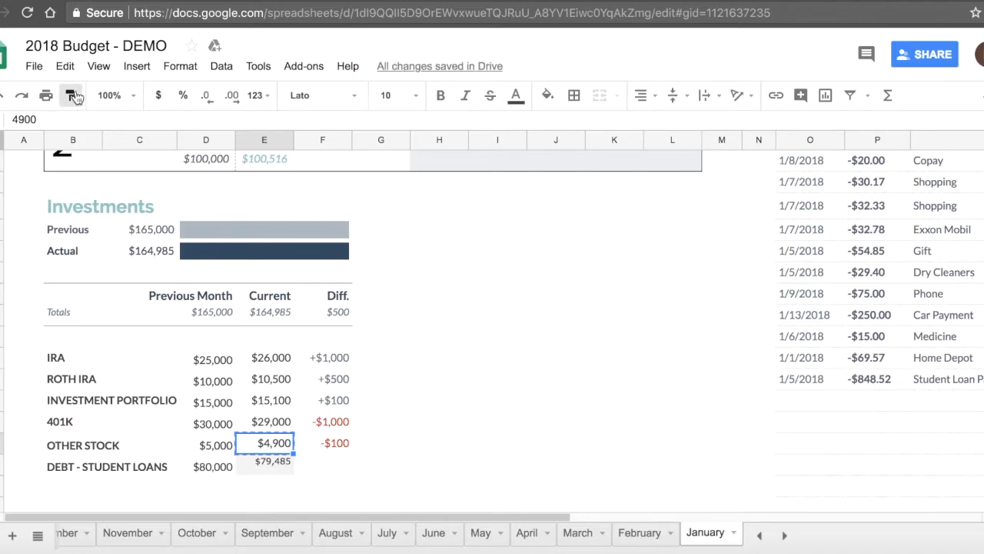
pyautogui.press('Down')
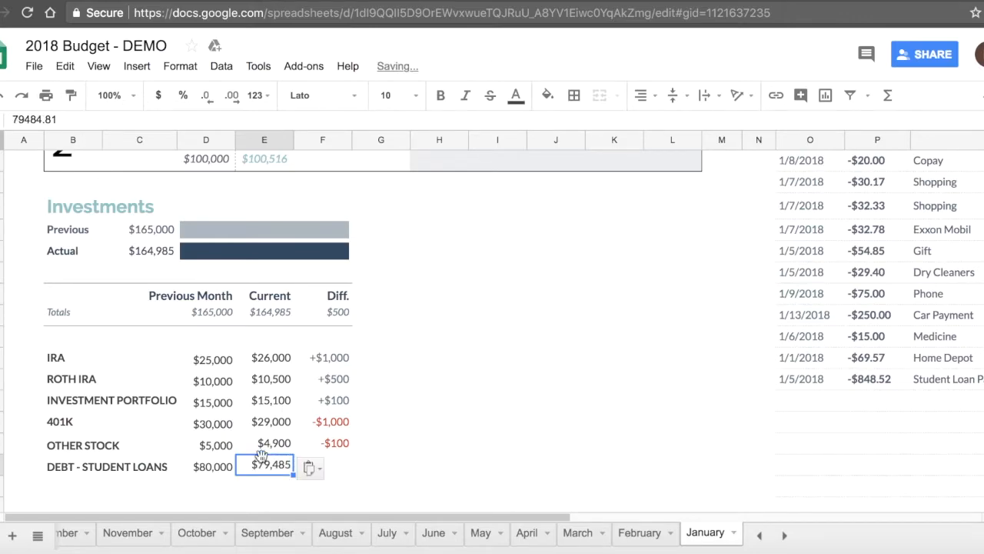
# - Make the DEBT - STUDENT LOANS amounts negative, -80000 for Previous Month and -79484.81 for Current, and check the Investments totals
pyautogui.click(199, 469)
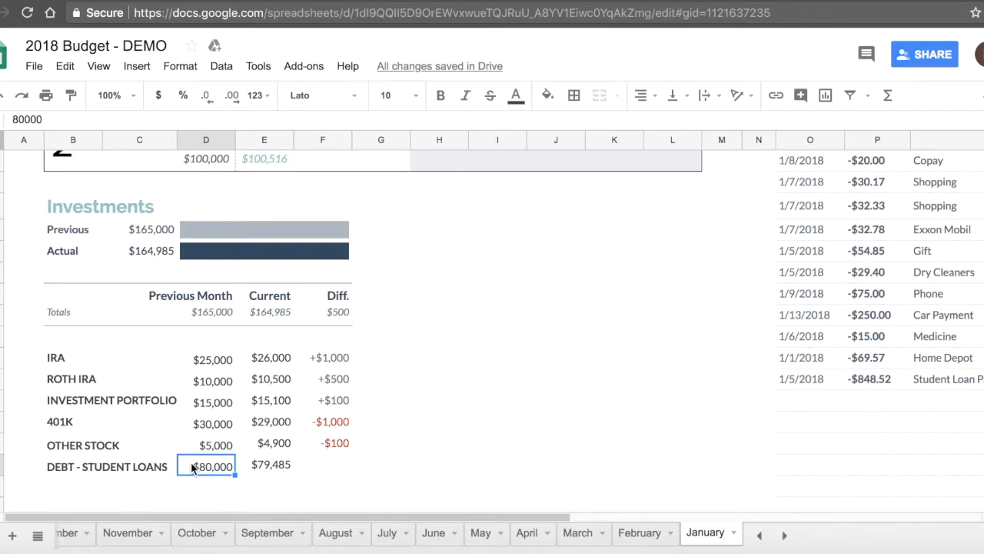
pyautogui.doubleClick(193, 468)
pyautogui.write('-')
pyautogui.press('Tab')
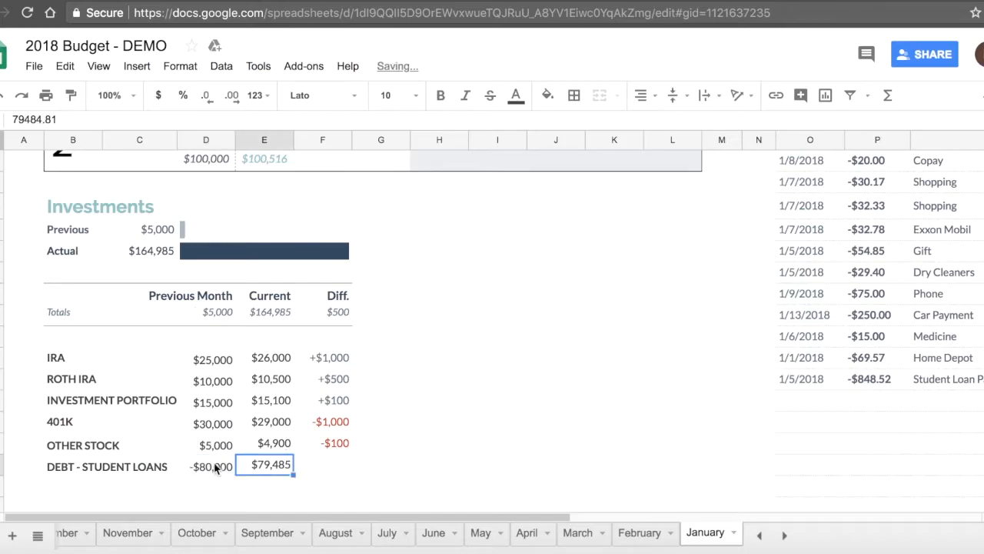
pyautogui.doubleClick(250, 461)
pyautogui.write('-')
pyautogui.press('Tab')
pyautogui.moveTo(204, 317); pyautogui.dragTo(281, 319)
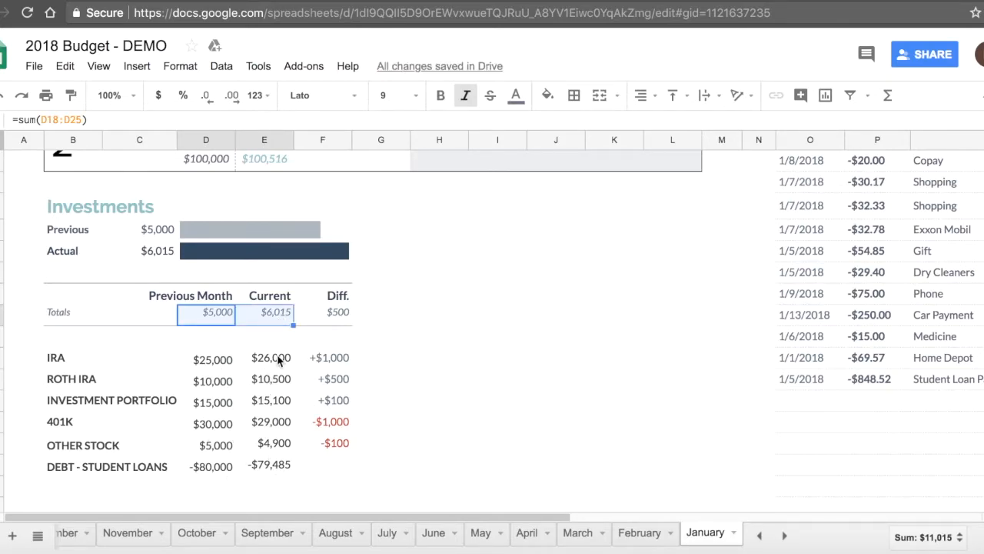
# - Copy the difference formula from the OTHER STOCK row into the Diff. cell of DEBT - STUDENT LOANS
pyautogui.click(342, 466)
pyautogui.click(339, 442)
pyautogui.click(339, 464)
pyautogui.hotkey('ctrl', 'v')
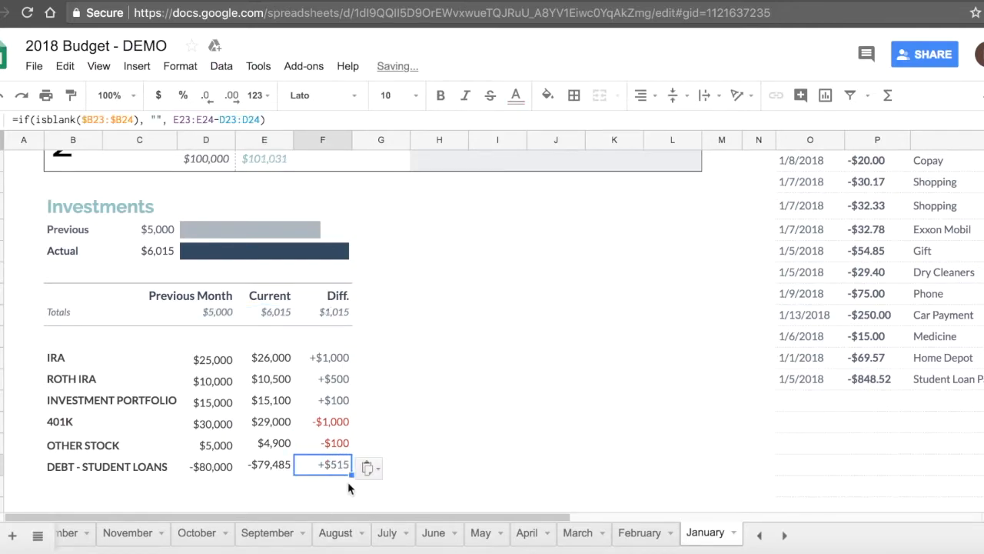
# - Review January's investment differences, and compare the student loan debt row with the Student Loan Payment transaction
pyautogui.click(334, 445)
pyautogui.click(329, 357)
pyautogui.moveTo(329, 357); pyautogui.dragTo(333, 465)
pyautogui.click(333, 465)
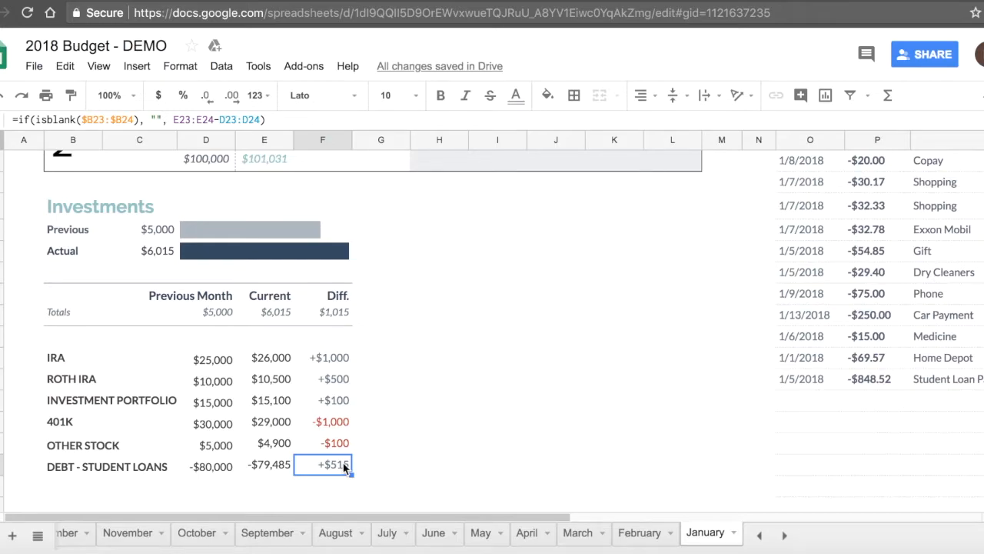
pyautogui.click(141, 472)
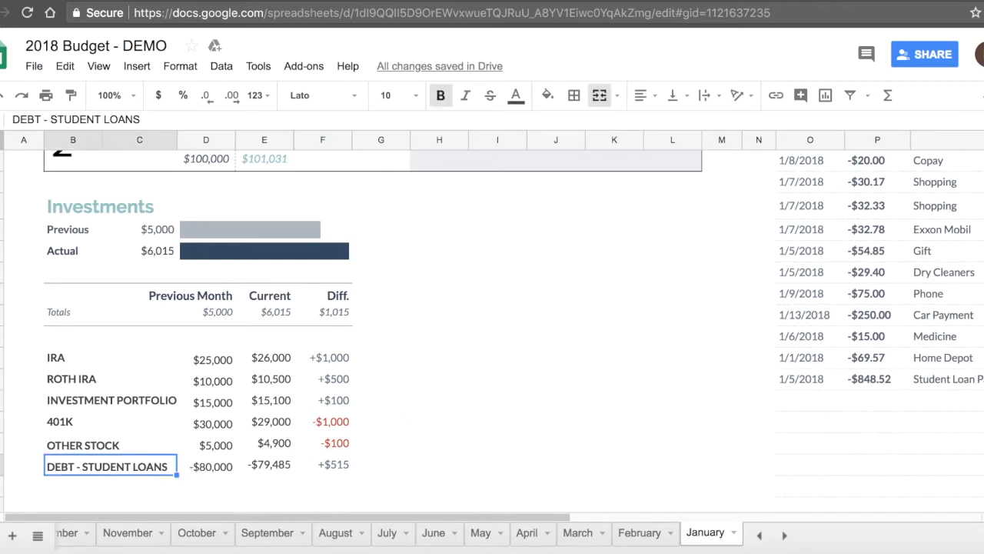
pyautogui.click(863, 379)
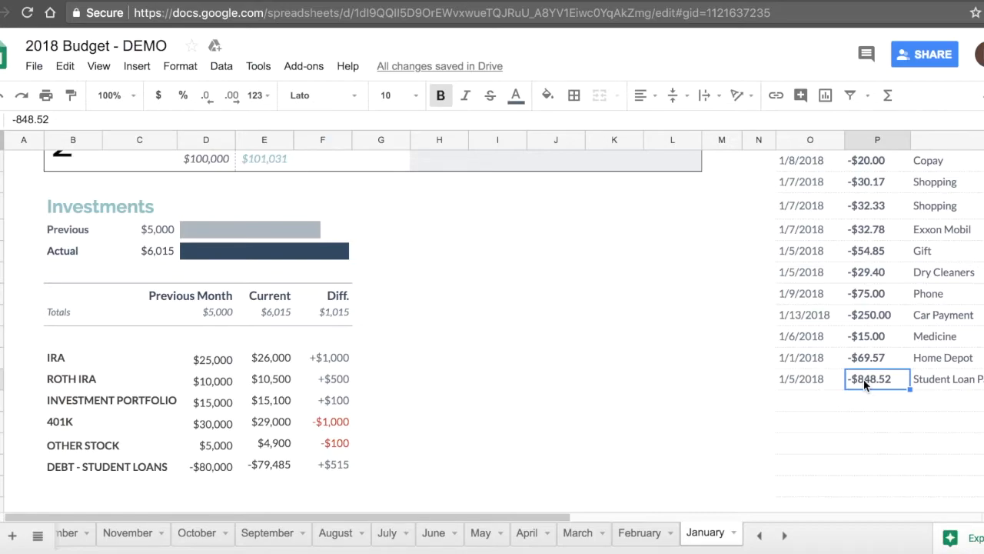
# - Copy the DEBT - STUDENT LOANS name from January into the row below OTHER STOCK on the February sheet
pyautogui.click(92, 467)
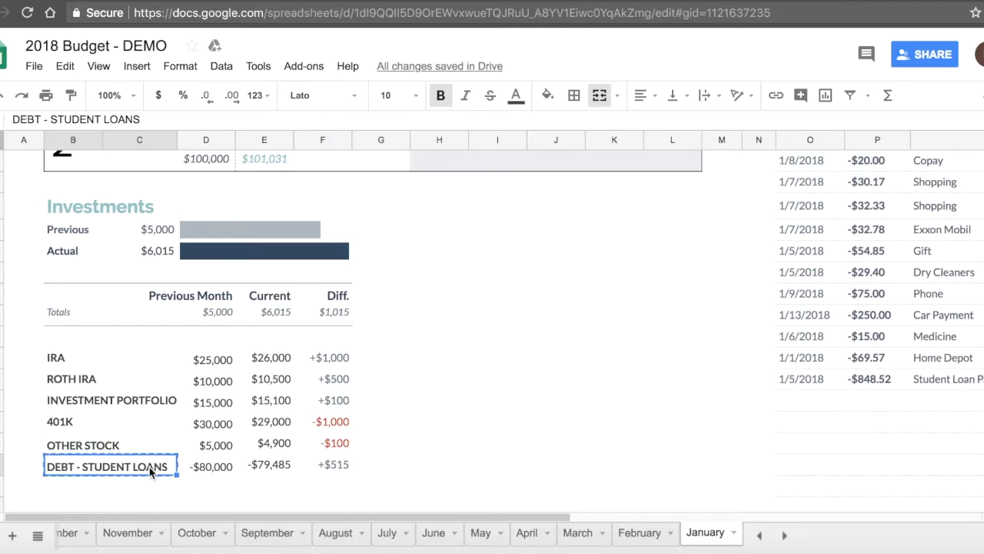
pyautogui.click(646, 533)
pyautogui.click(62, 474)
pyautogui.hotkey('ctrl', 'v')
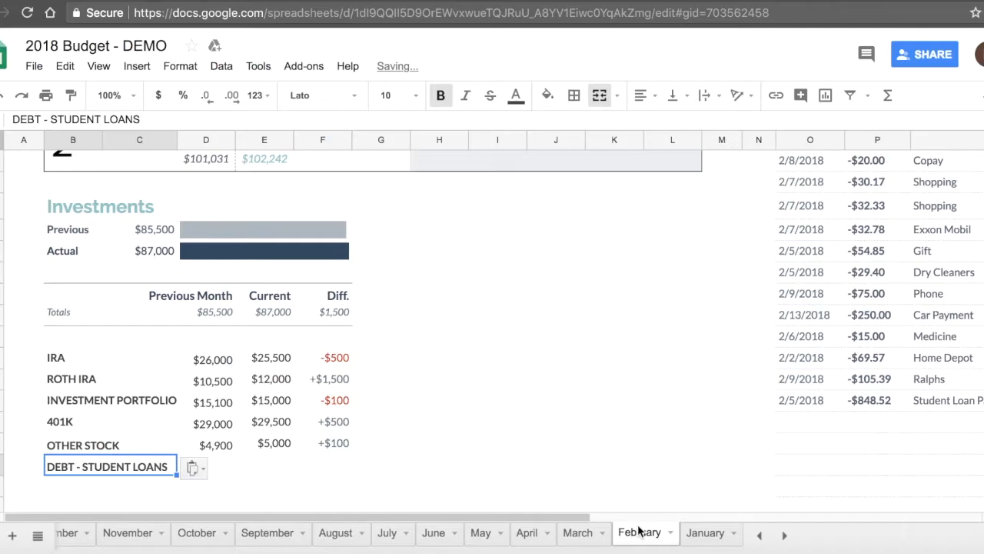
# - Copy the DEBT - STUDENT LOANS name into the row below OTHER STOCK on the March sheet
pyautogui.click(577, 532)
pyautogui.click(85, 416)
pyautogui.hotkey('ctrl', 'v')
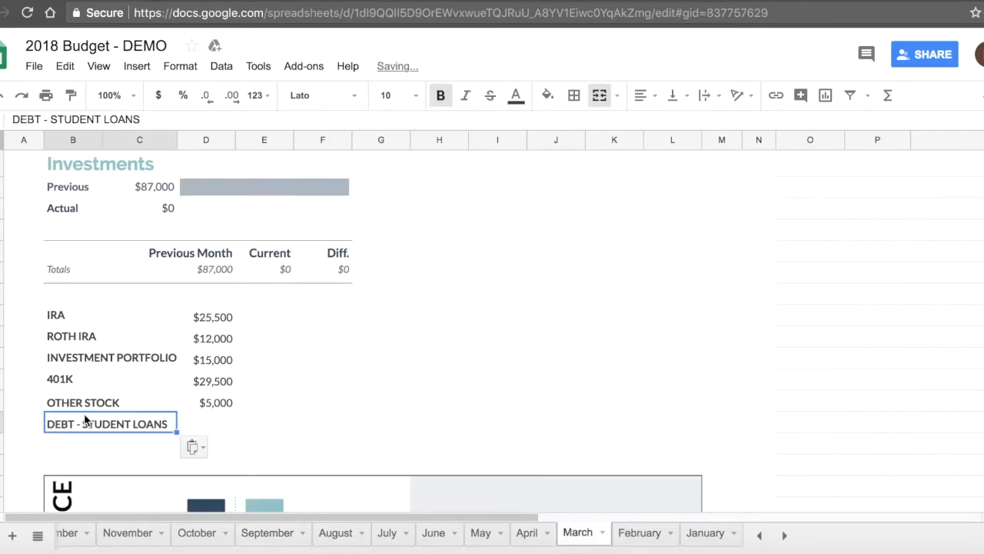
# - Copy February's OTHER STOCK Previous Month formula into the DEBT - STUDENT LOANS row, and check its reference against January's Current amount
pyautogui.click(638, 533)
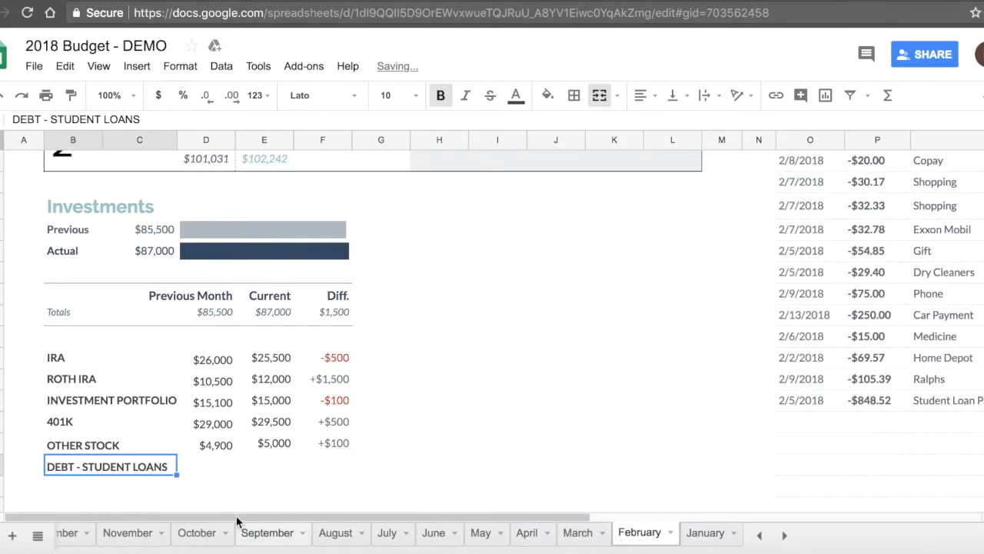
pyautogui.click(211, 448)
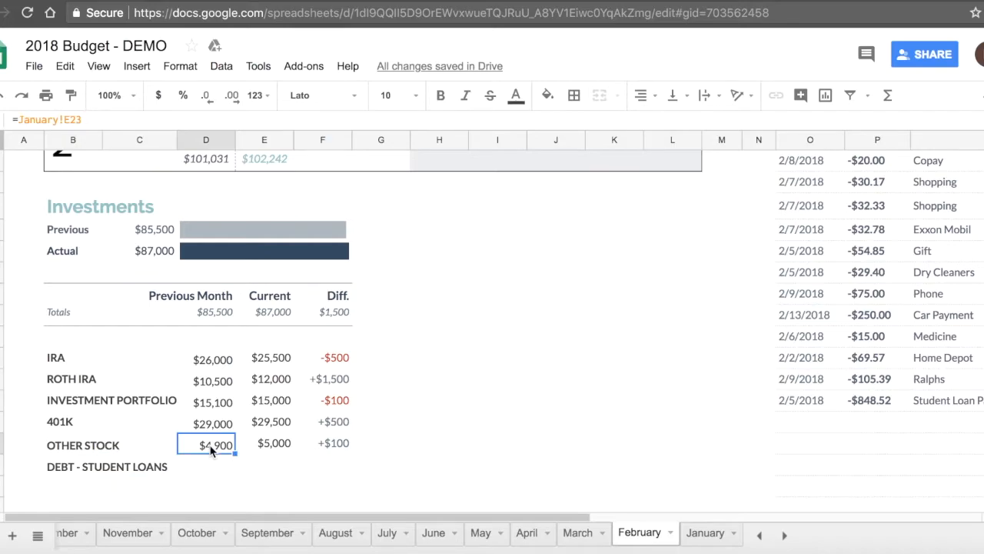
pyautogui.click(208, 466)
pyautogui.hotkey('ctrl', 'v')
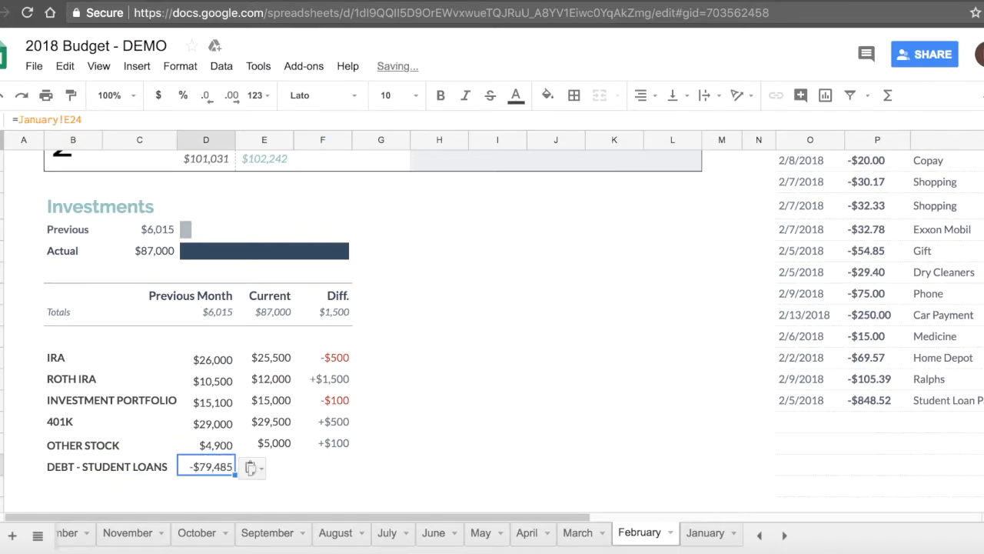
pyautogui.click(216, 446)
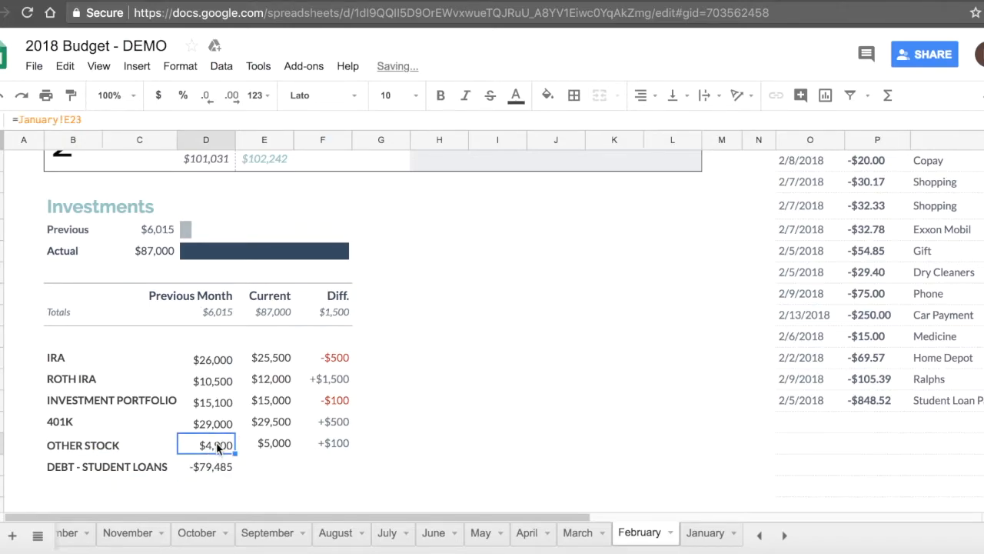
pyautogui.click(217, 467)
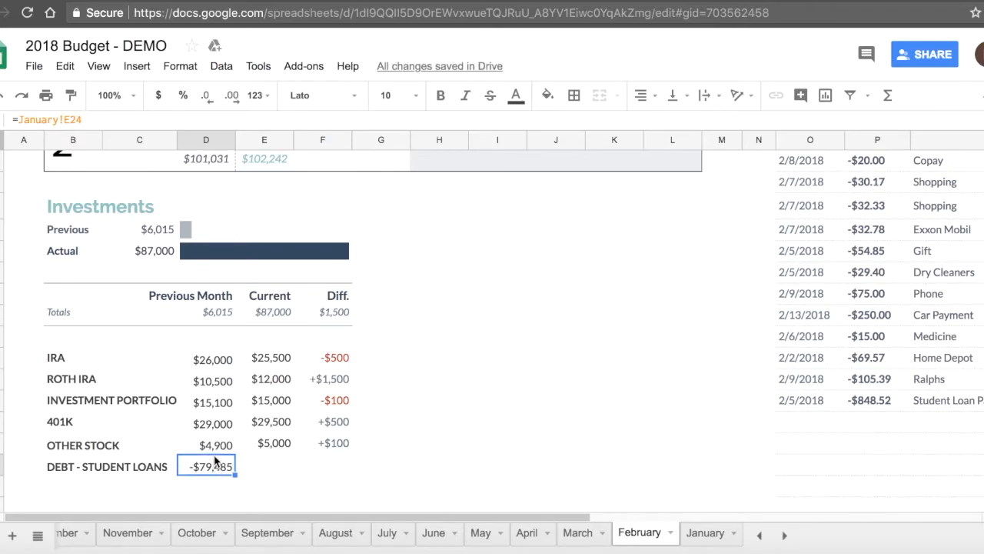
pyautogui.click(706, 533)
pyautogui.click(274, 467)
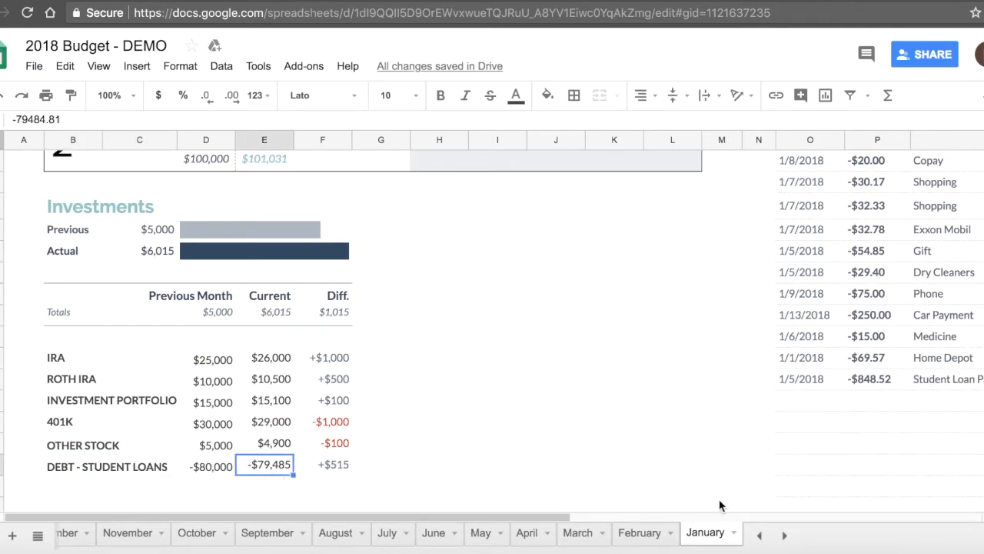
# - Copy the balance after payment 2 from the mortgage calculator's schedule into February's Current cell for DEBT - STUDENT LOANS, 78,967.47
pyautogui.click(627, 538)
pyautogui.click(265, 467)
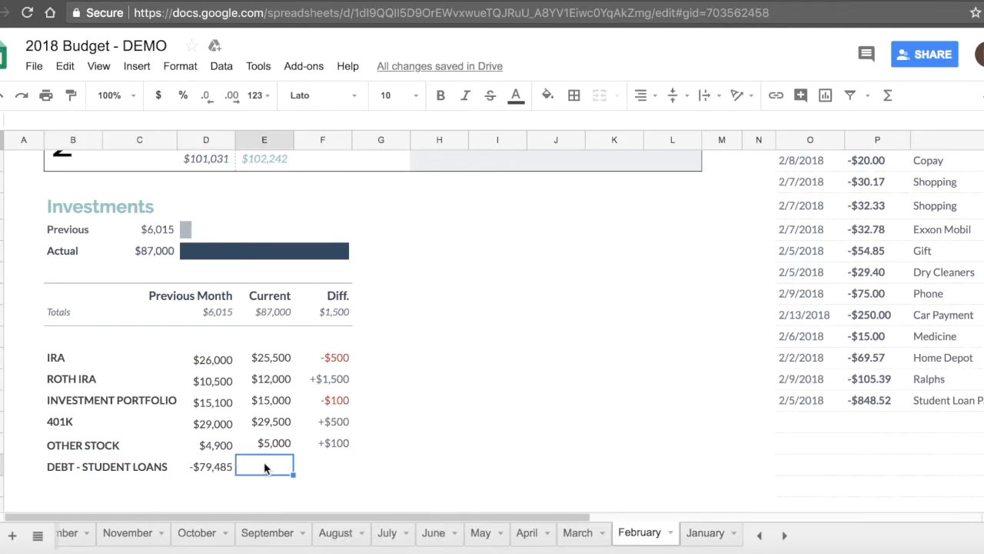
pyautogui.click(464, 2)
pyautogui.click(968, 261)
pyautogui.doubleClick(964, 270)
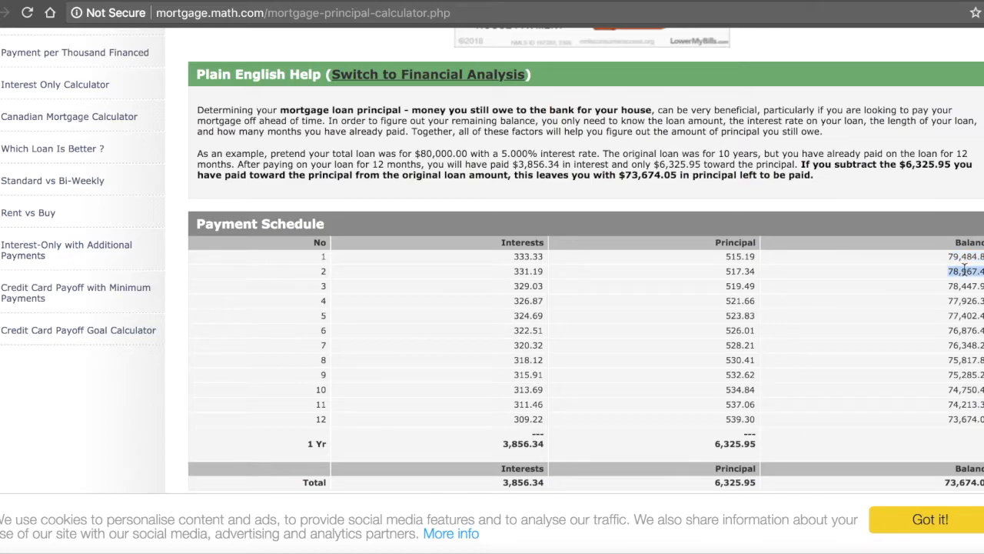
pyautogui.hotkey('ctrl', 'shift', 'Tab')
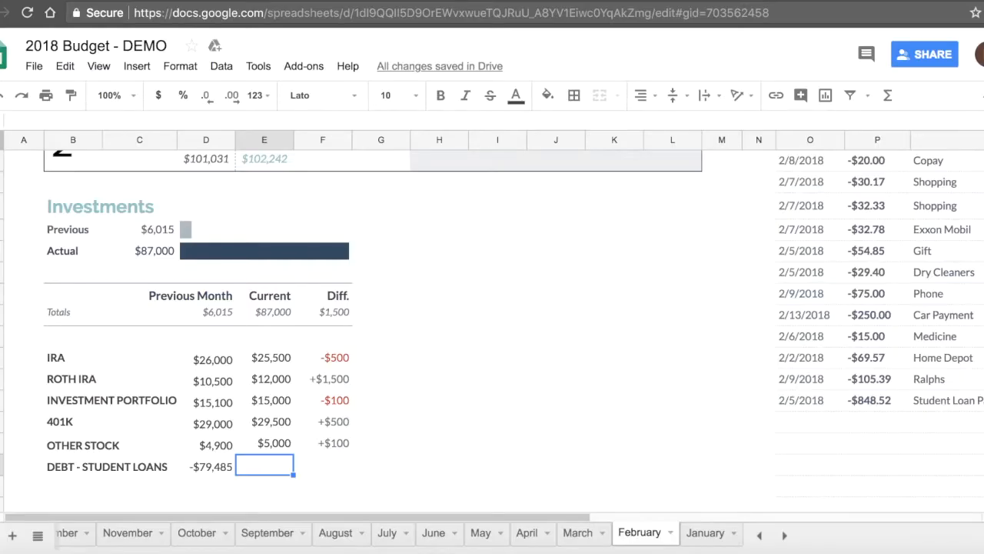
pyautogui.write('78,967.47')
# - Apply the OTHER STOCK Current cell's formatting to the DEBT - STUDENT LOANS Current cell and make its amount negative, -78967.47
pyautogui.click(277, 444)
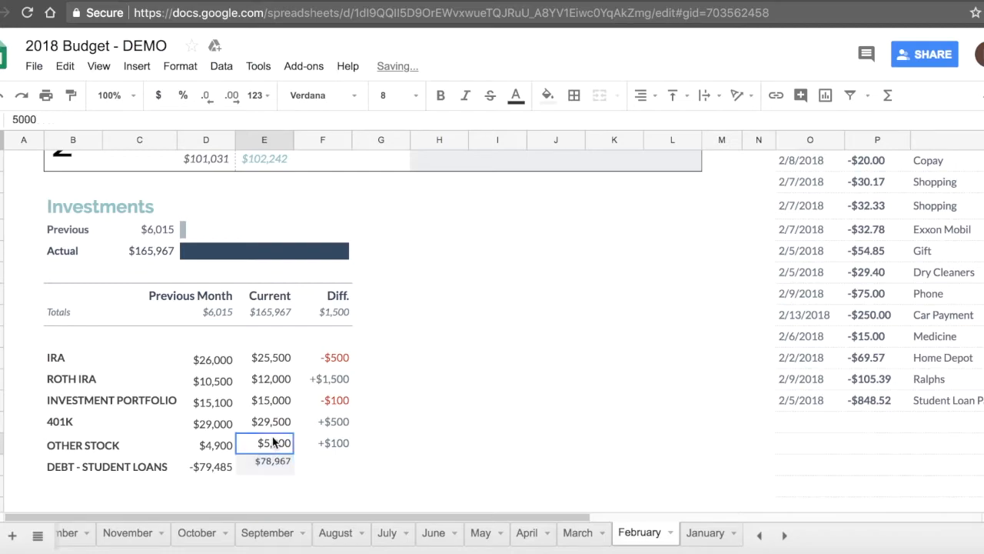
pyautogui.click(72, 97)
pyautogui.click(266, 464)
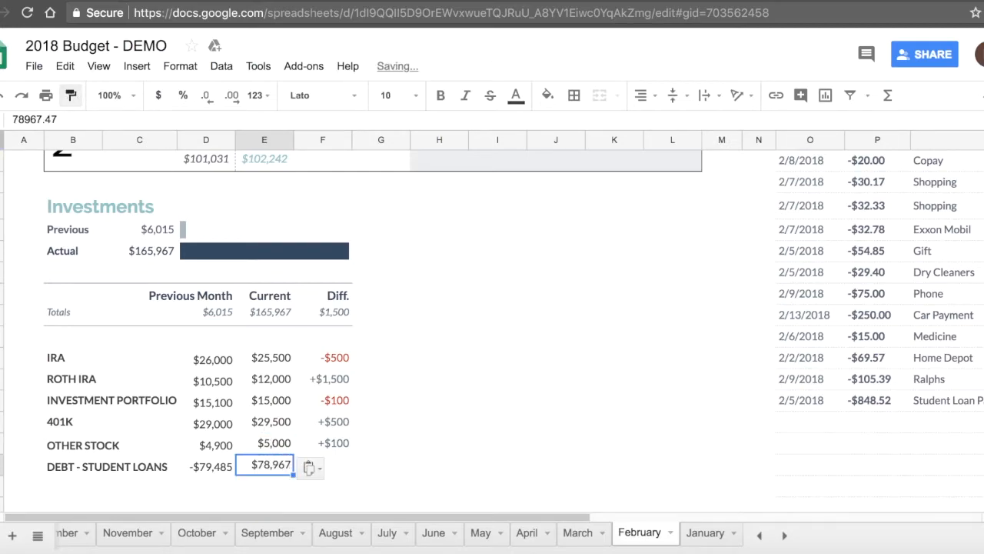
pyautogui.doubleClick(253, 467)
pyautogui.press('Home')
pyautogui.write('-')
pyautogui.press('Tab')
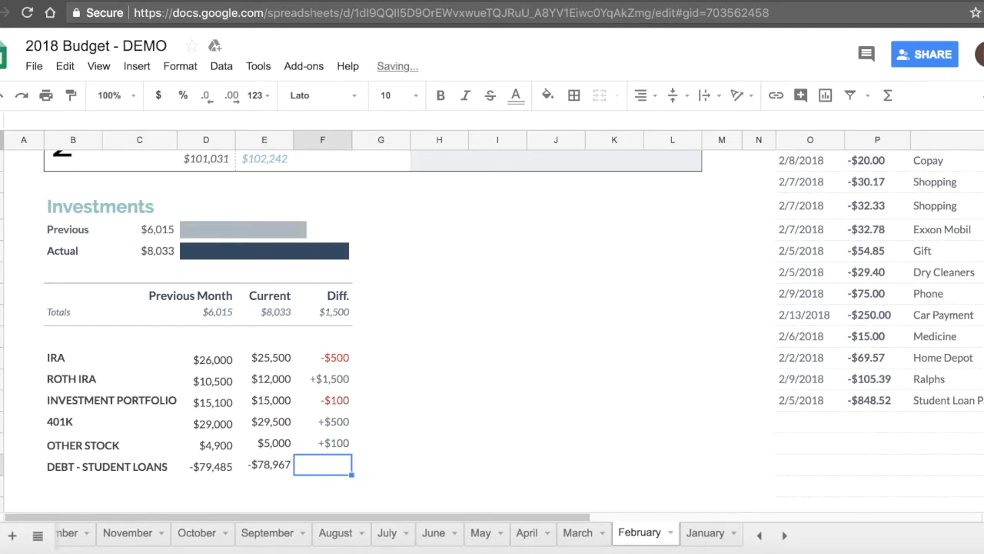
# - Copy February's OTHER STOCK difference formula into the DEBT - STUDENT LOANS row, and compare the result with the Student Loan Payment transaction
pyautogui.click(346, 450)
pyautogui.moveTo(345, 452); pyautogui.dragTo(353, 467)
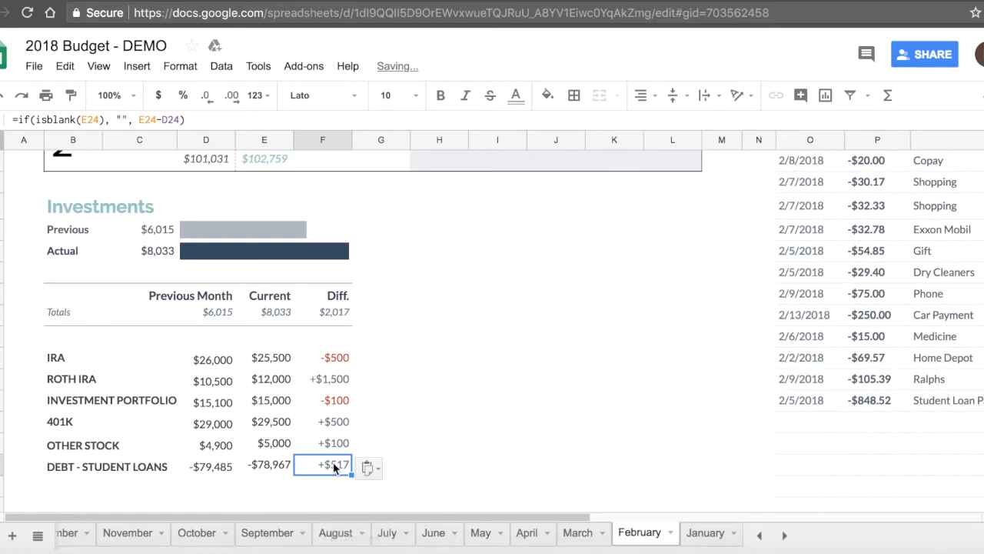
pyautogui.click(326, 438)
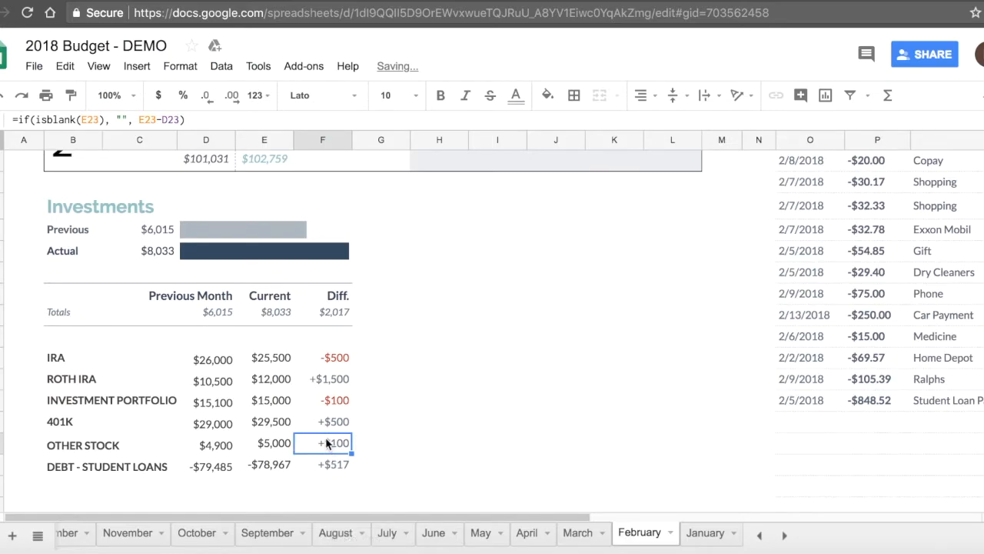
pyautogui.click(870, 402)
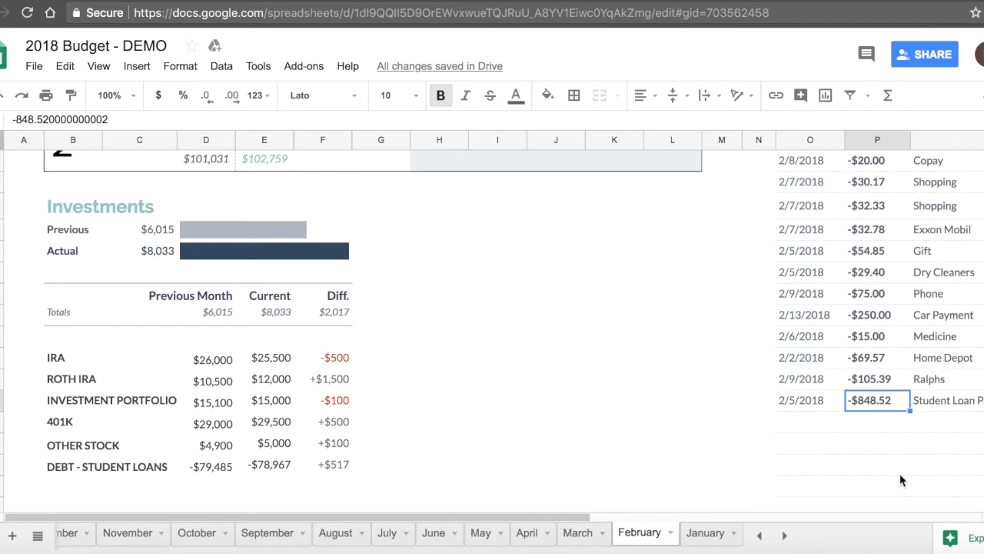
pyautogui.click(339, 468)
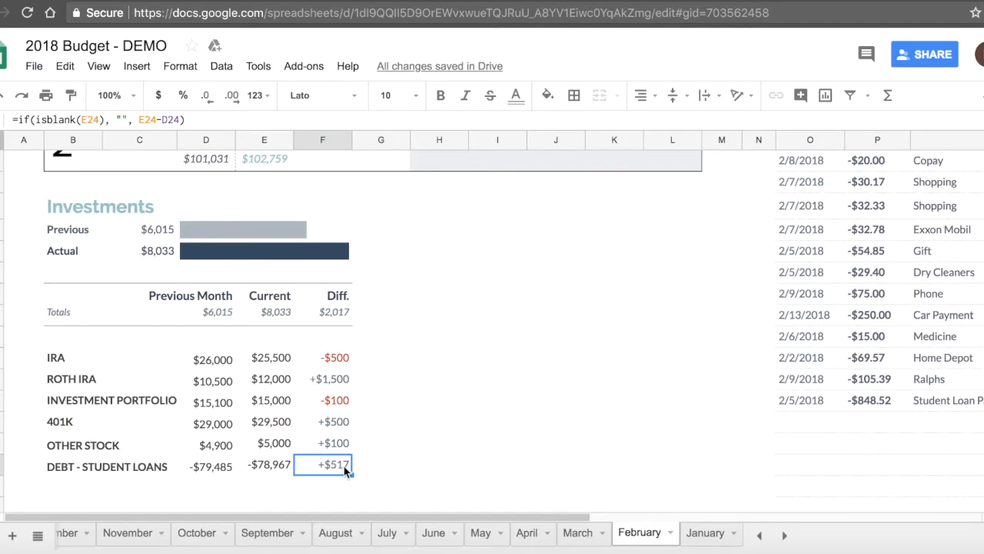
pyautogui.click(277, 472)
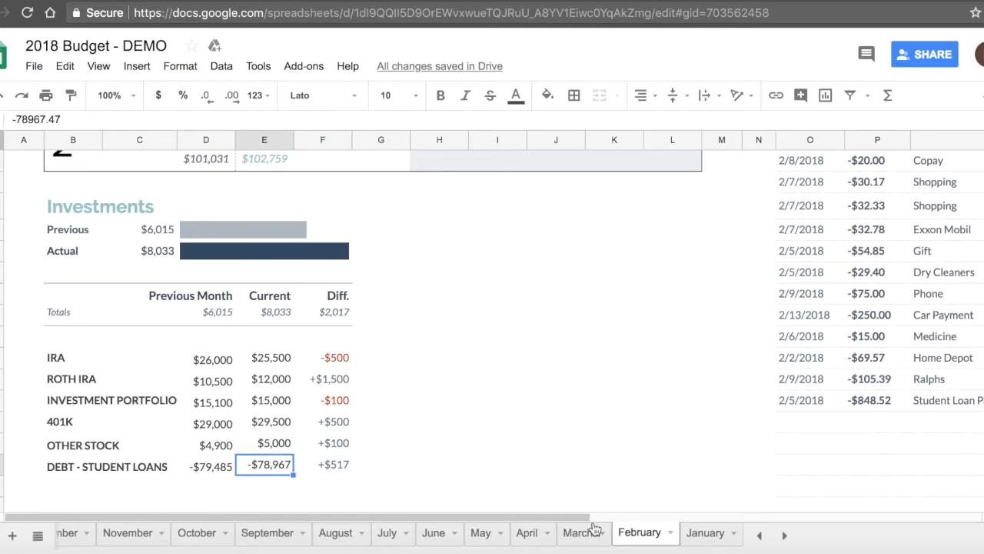
# - Add DEBT - STUDENT LOANS as a new investment name below OTHER STOCK on the 2018 Income sheet
pyautogui.click(759, 535)
pyautogui.click(759, 535)
pyautogui.click(194, 536)
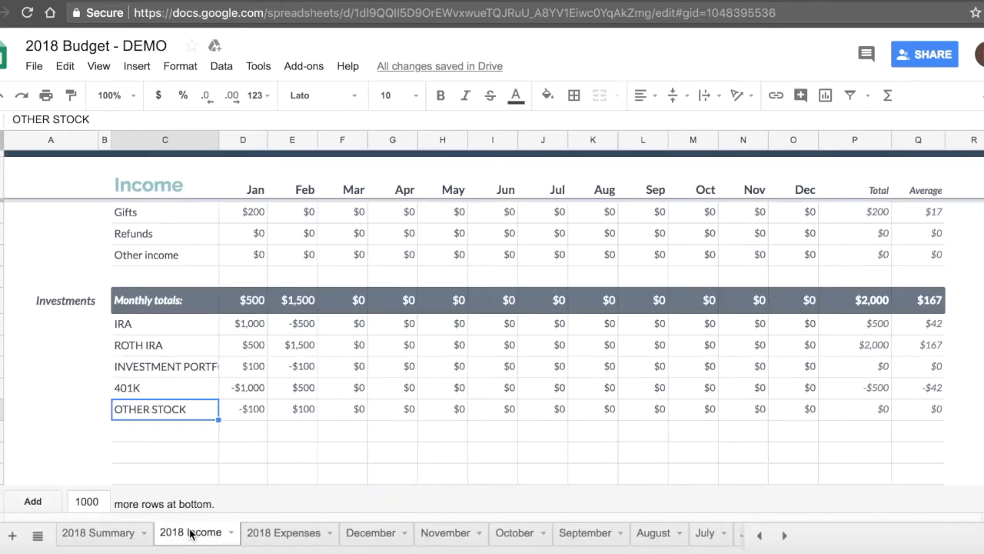
pyautogui.click(140, 436)
pyautogui.write('DEB')
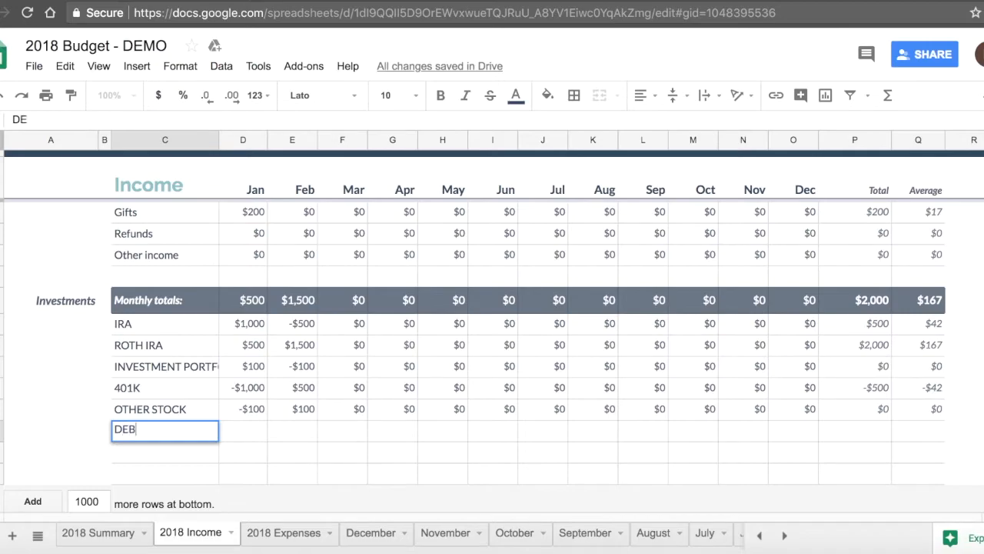
pyautogui.write('T - STUDENT LOANS')
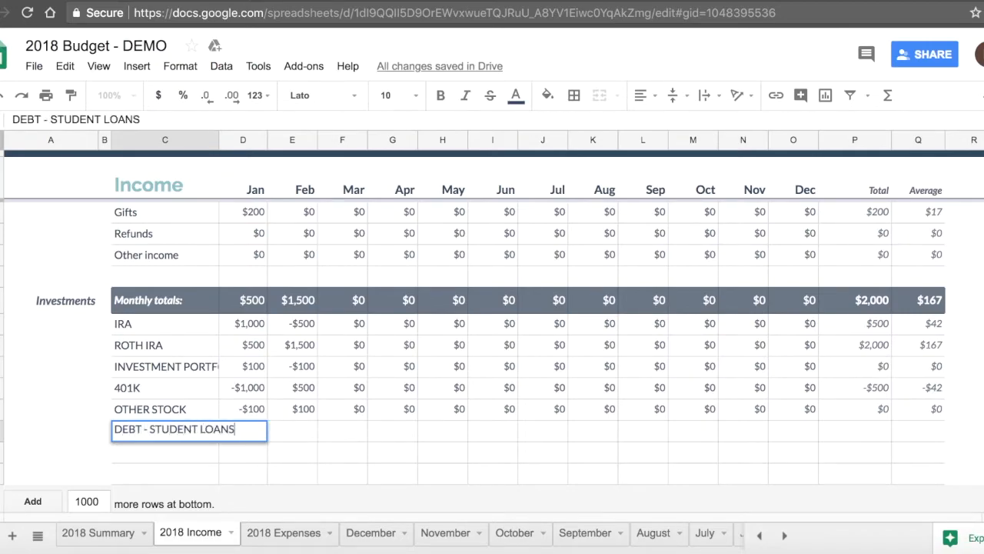
pyautogui.press('Return')
# - Copy the OTHER STOCK monthly, total and average formulas into the DEBT - STUDENT LOANS row, and check the Jan to Mar formulas
pyautogui.moveTo(254, 413); pyautogui.dragTo(919, 419)
pyautogui.press('Down')
pyautogui.write('$515\t$517\t$0\t$0\t$0\t$0\t$0\t$0\t$0\t$0\t$0\t$0\t$1,033\t$86')
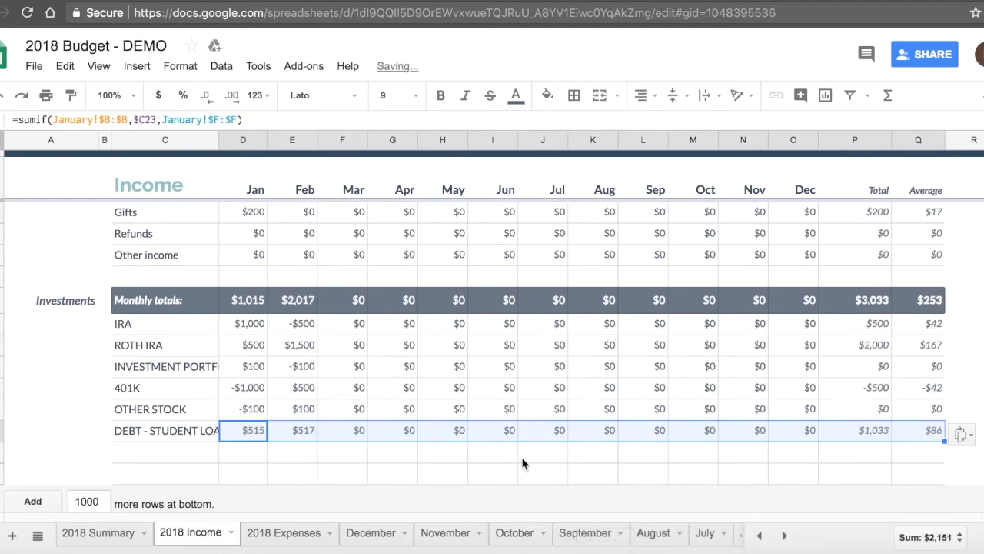
pyautogui.click(257, 416)
pyautogui.click(258, 435)
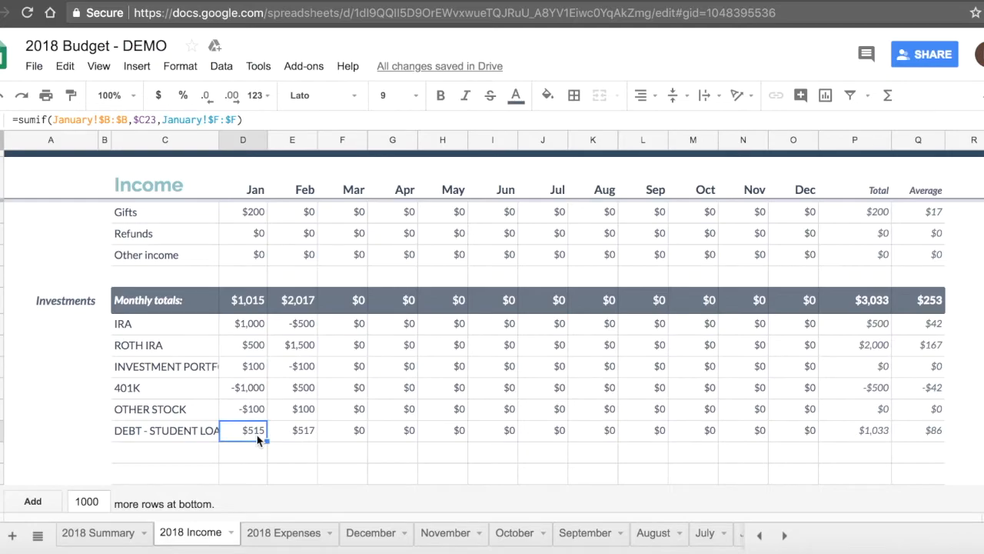
pyautogui.click(311, 434)
pyautogui.click(345, 435)
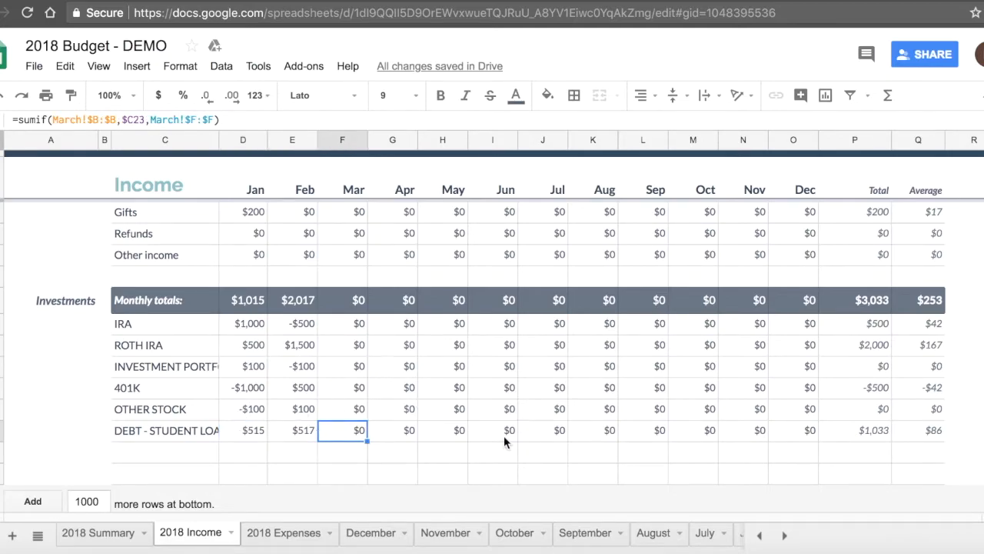
# - Check January's Investments figure on the 2018 Summary sheet and the range summed by January's Investments total on 2018 Income
pyautogui.click(90, 542)
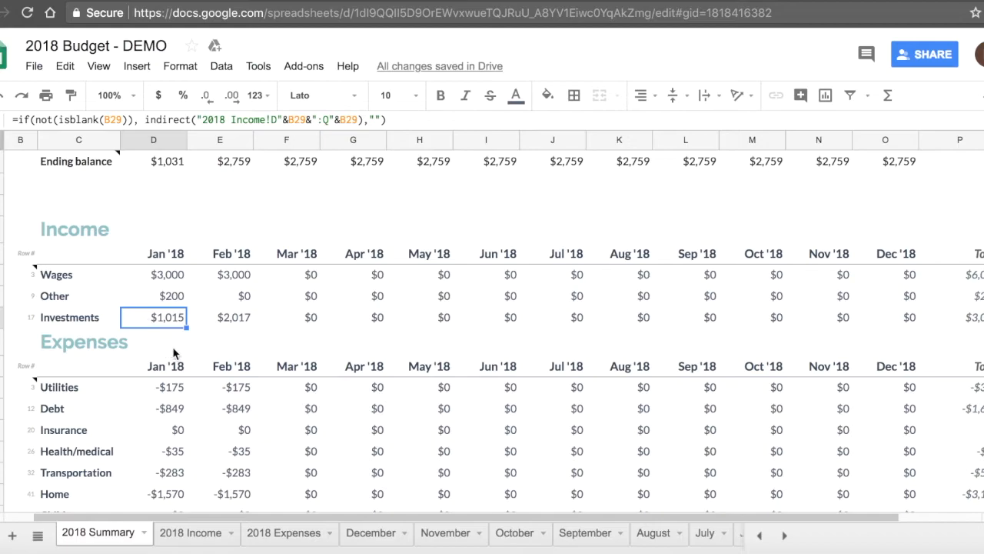
pyautogui.click(203, 537)
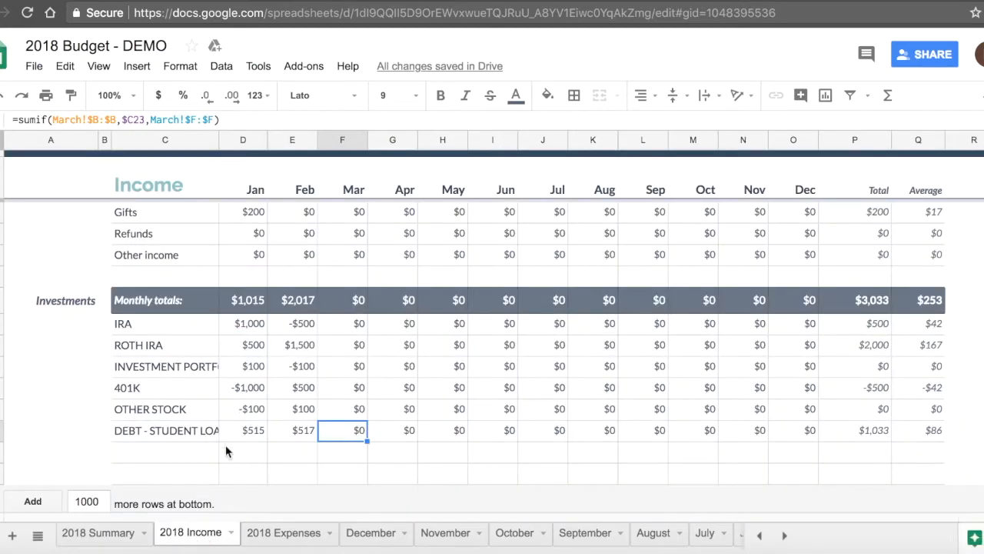
pyautogui.click(246, 302)
pyautogui.doubleClick(247, 300)
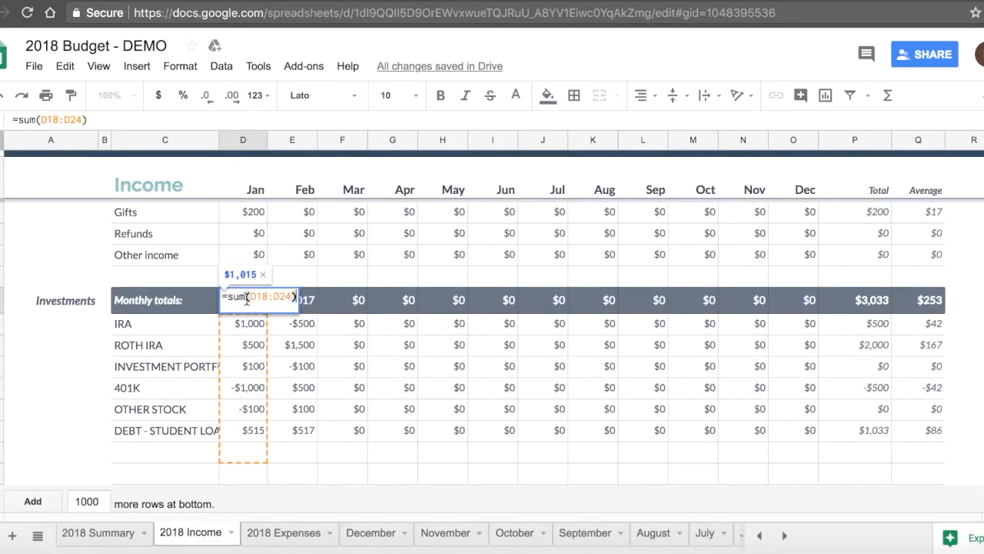
pyautogui.click(252, 431)
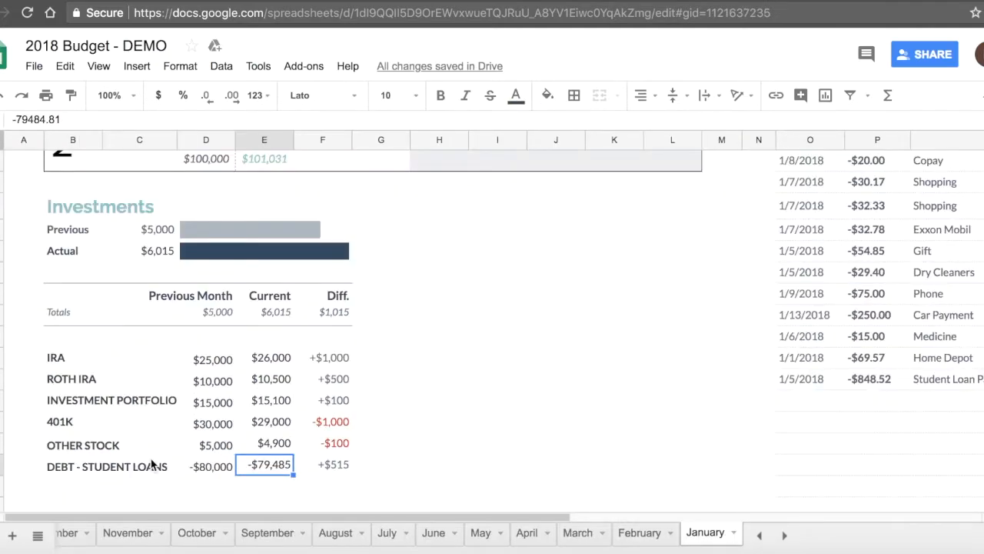
# - Insert three blank rows below the DEBT - STUDENT LOANS row on the January sheet
pyautogui.scroll(-2, 151, 464)
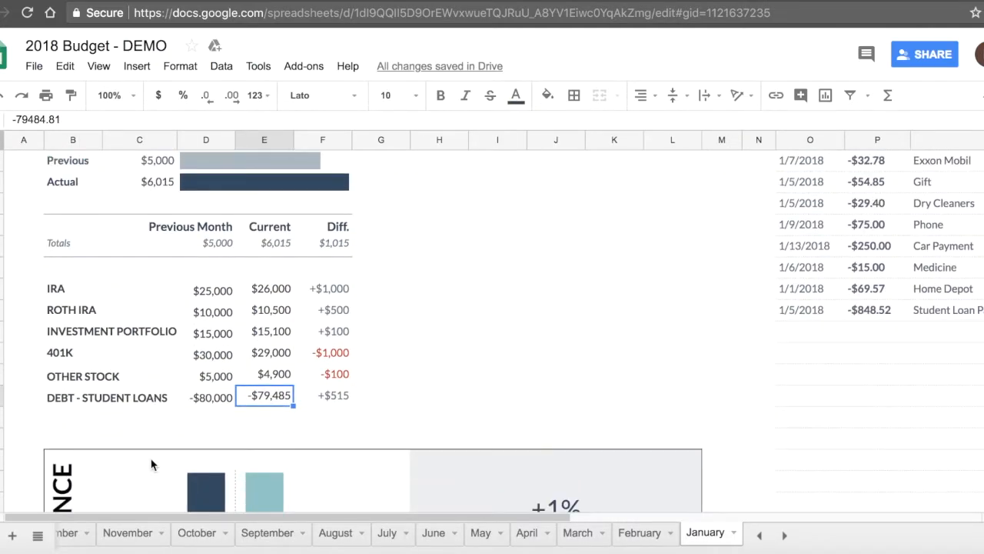
pyautogui.click(82, 415)
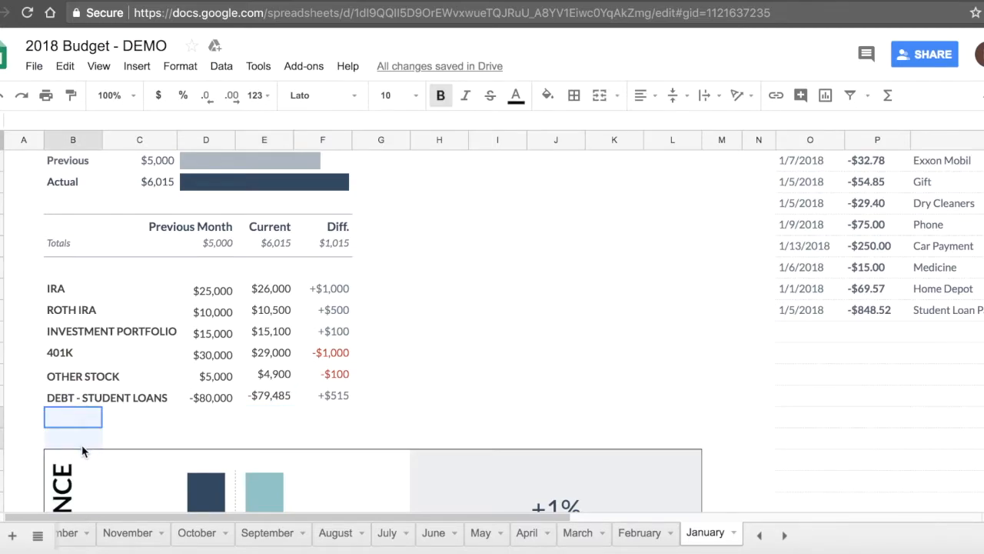
pyautogui.click(67, 403)
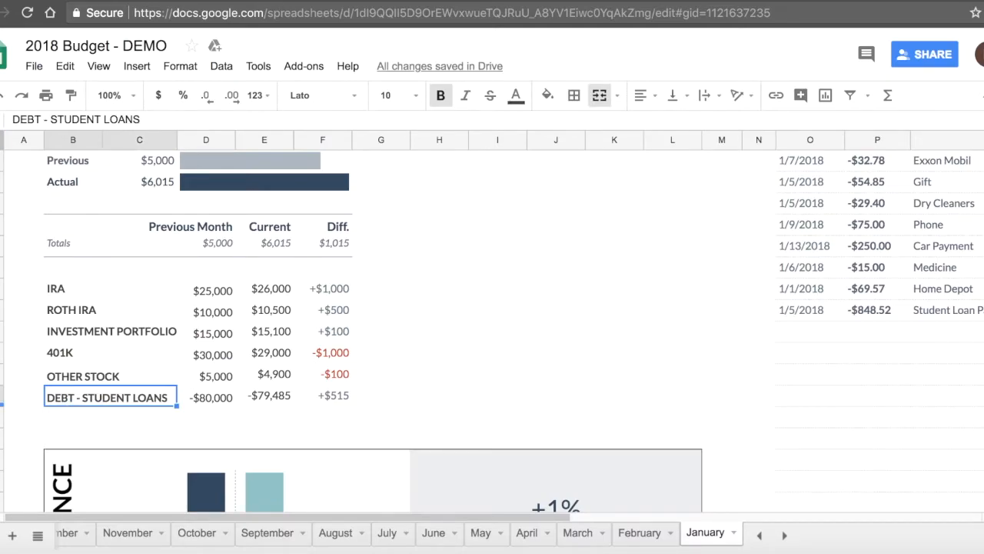
pyautogui.moveTo(1, 417); pyautogui.dragTo(2, 460)
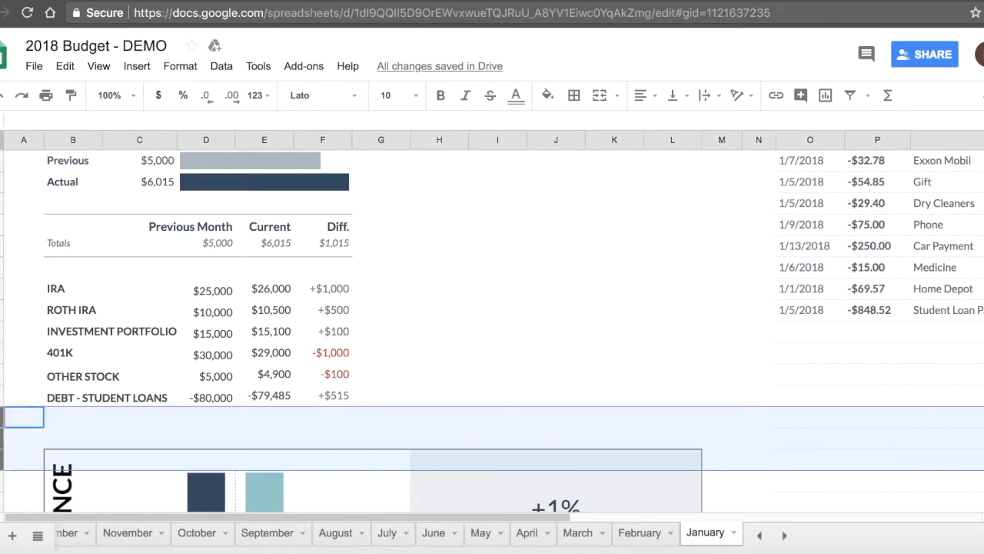
pyautogui.rightClick(84, 429)
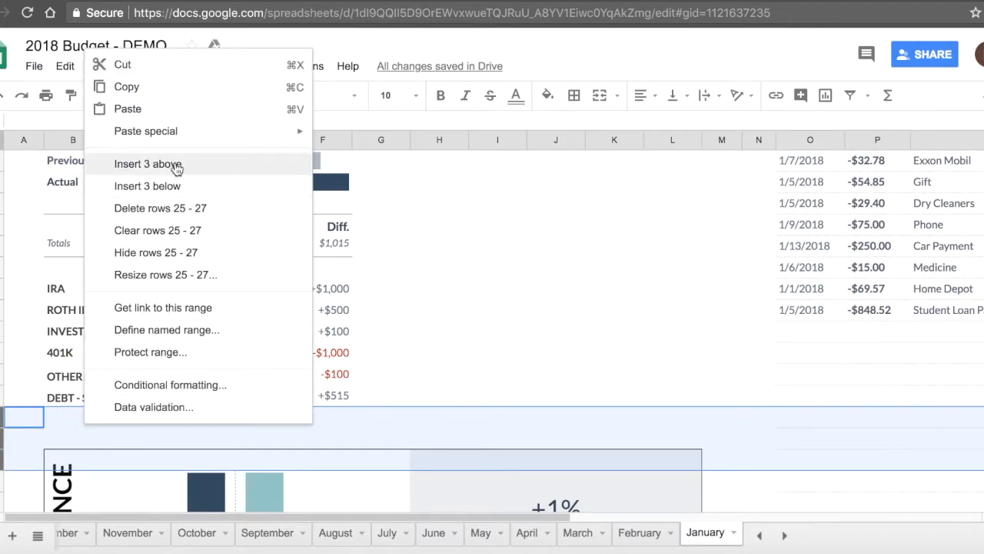
pyautogui.click(176, 166)
pyautogui.click(60, 424)
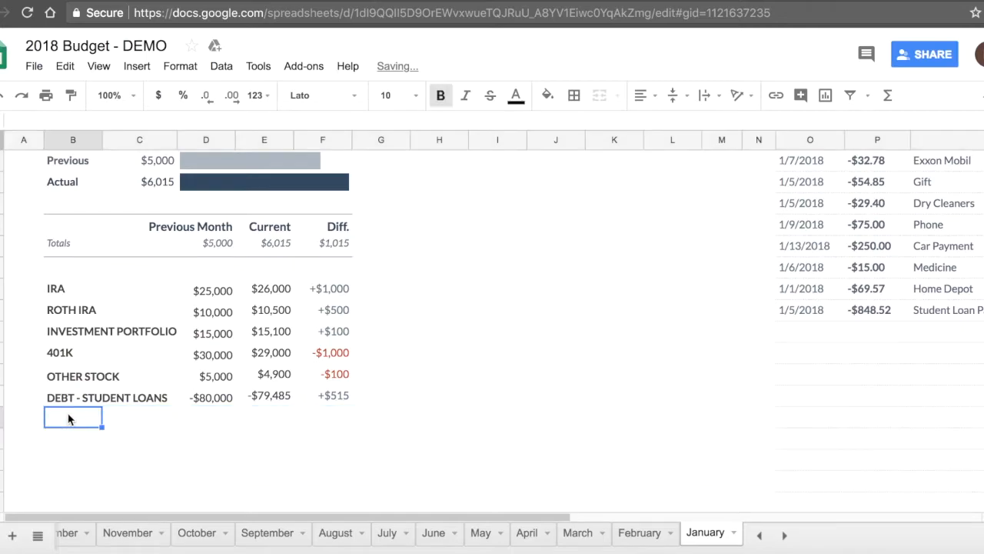
# - Insert three blank rows below the DEBT - STUDENT LOANS row on the February sheet
pyautogui.click(637, 534)
pyautogui.moveTo(2, 486); pyautogui.dragTo(2, 442)
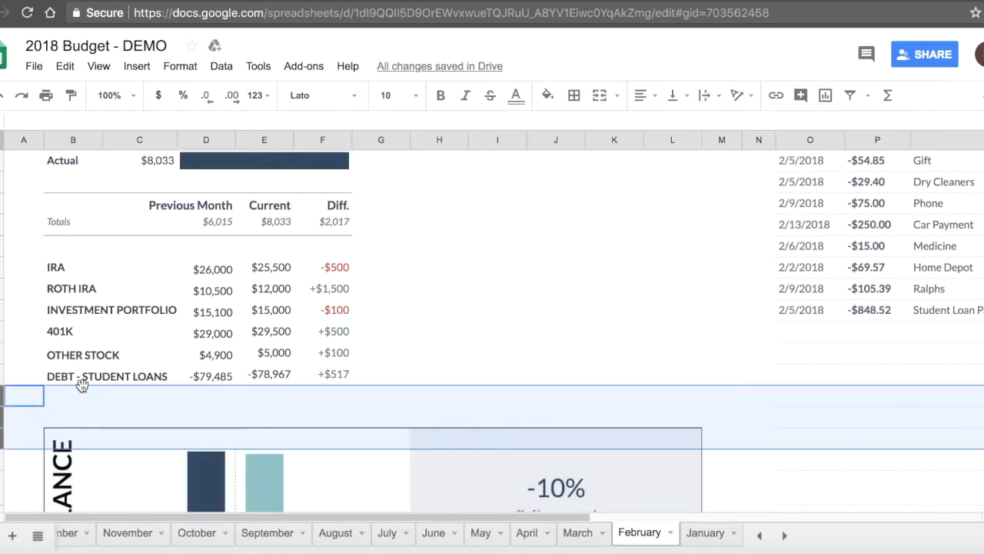
pyautogui.rightClick(83, 384)
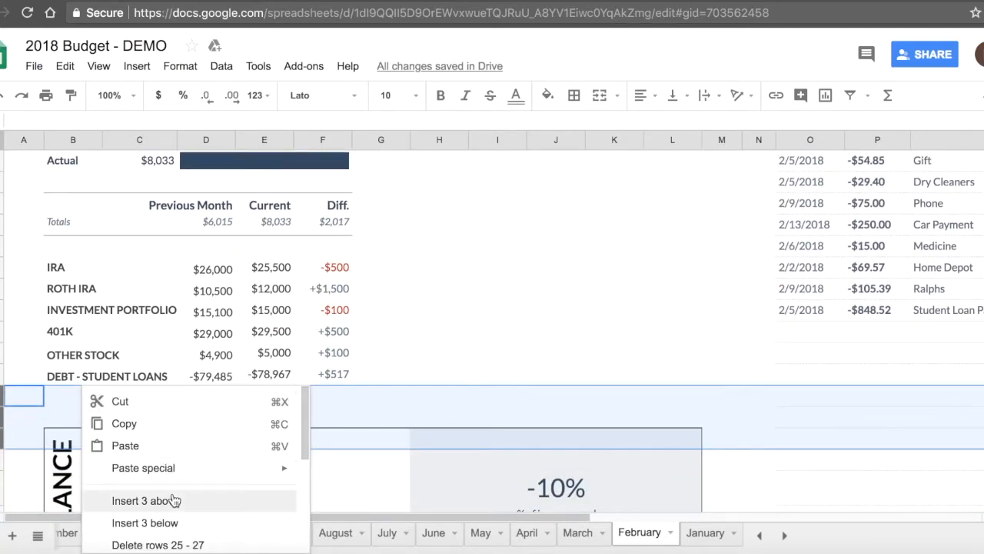
pyautogui.click(201, 500)
# - Insert three blank rows below the DEBT - STUDENT LOANS row on the March sheet
pyautogui.click(591, 532)
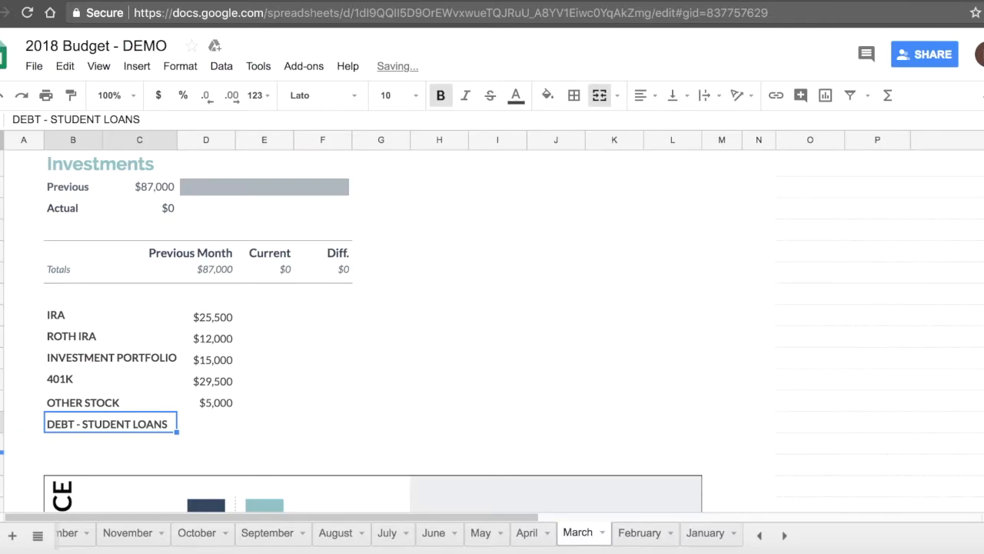
pyautogui.moveTo(2, 443); pyautogui.dragTo(1, 488)
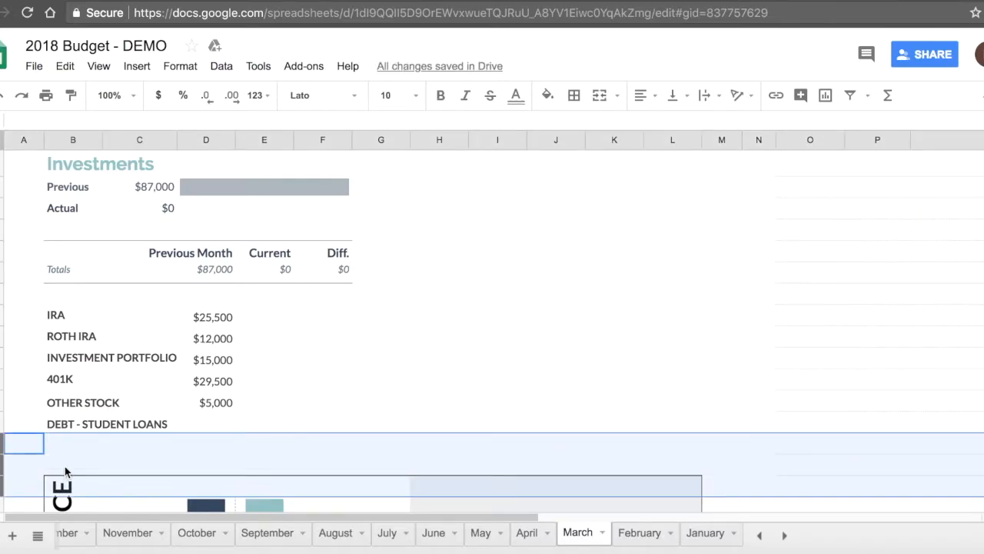
pyautogui.rightClick(65, 472)
pyautogui.click(142, 204)
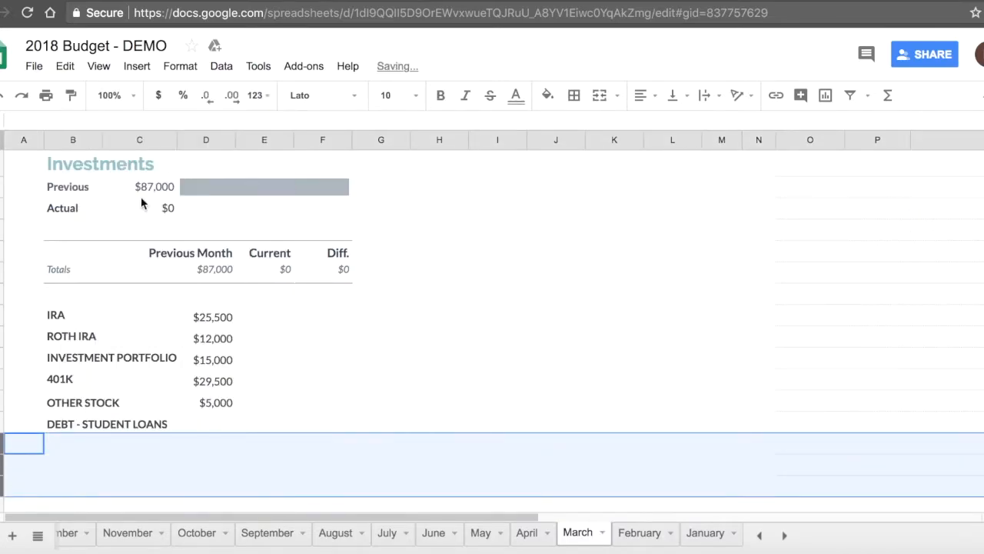
# - Examine the ranges summed by the Previous Month, Current and Diff. totals in the Investments table on the January sheet
pyautogui.click(700, 535)
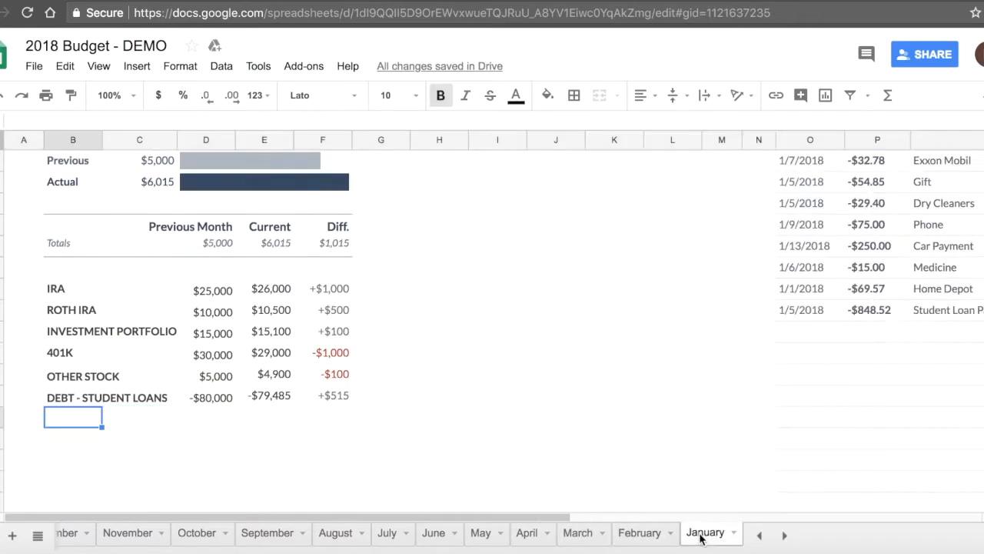
pyautogui.click(217, 253)
pyautogui.doubleClick(216, 248)
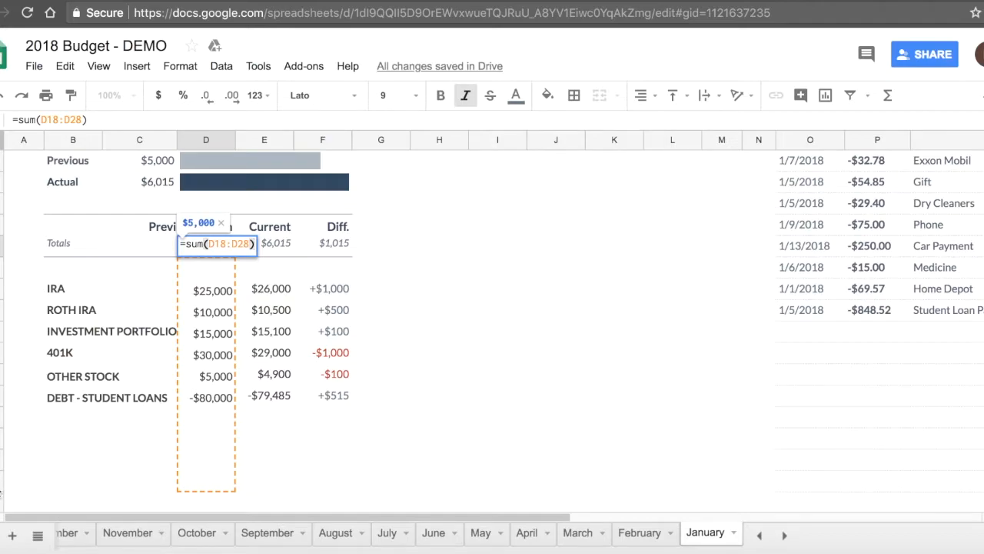
pyautogui.scroll(-1, 180, 481)
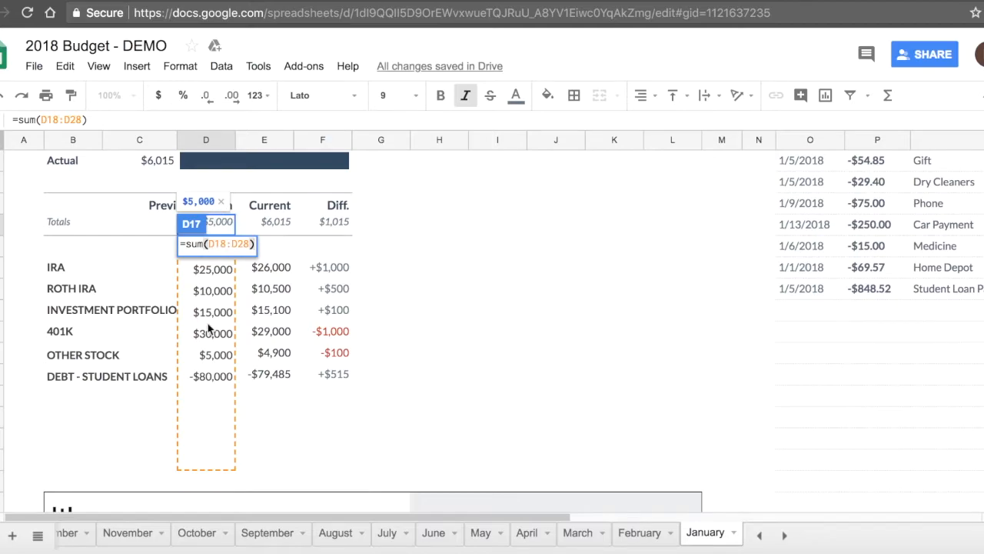
pyautogui.click(212, 373)
pyautogui.click(210, 223)
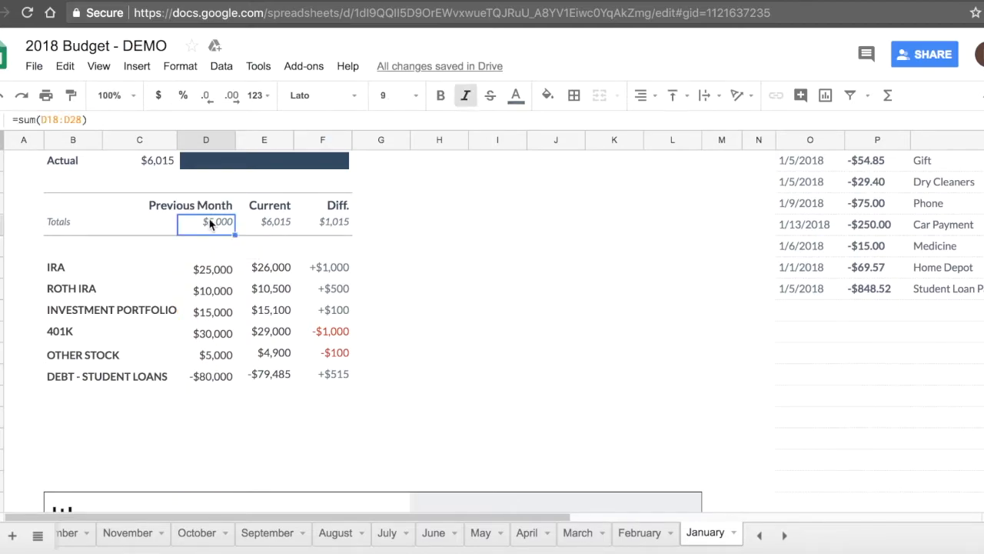
pyautogui.click(274, 229)
pyautogui.click(330, 231)
pyautogui.doubleClick(331, 233)
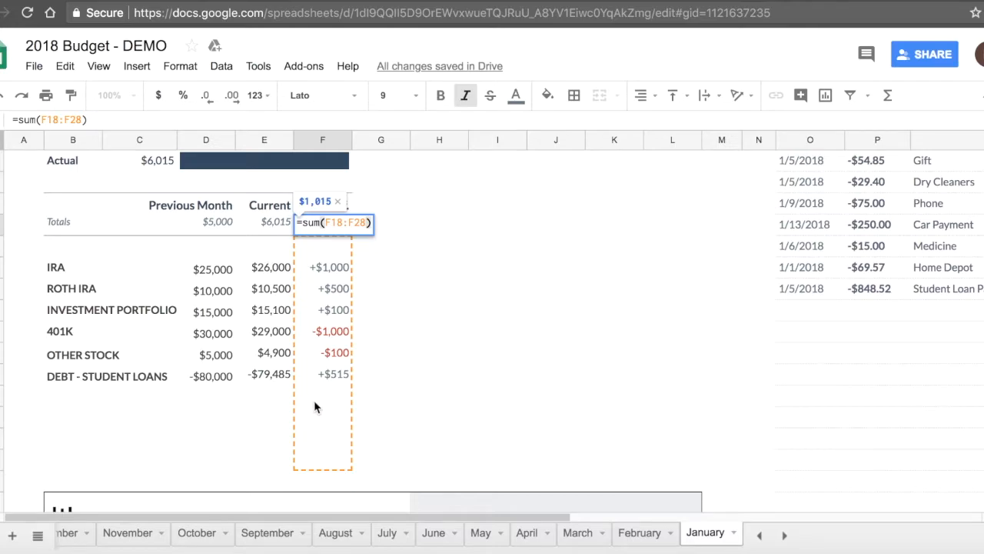
pyautogui.doubleClick(361, 223)
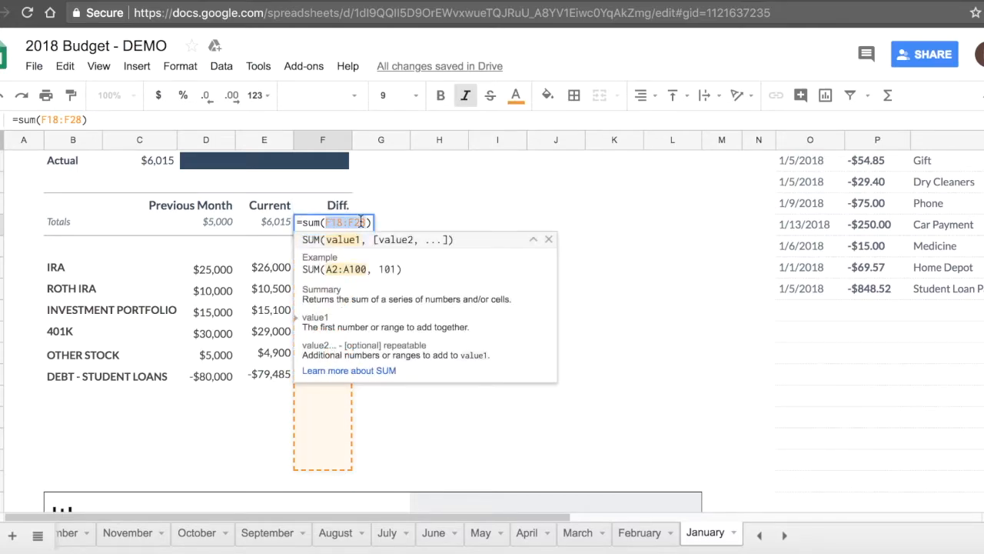
# - Leave the January Diff. total formula unchanged and compare the investment totals with those on the February sheet
pyautogui.click(432, 226)
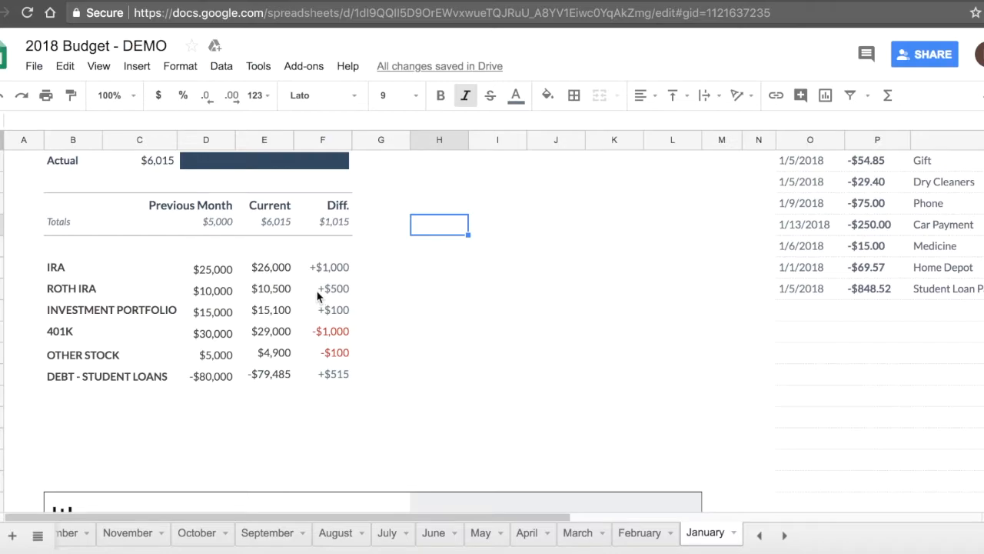
pyautogui.moveTo(337, 222); pyautogui.dragTo(190, 223)
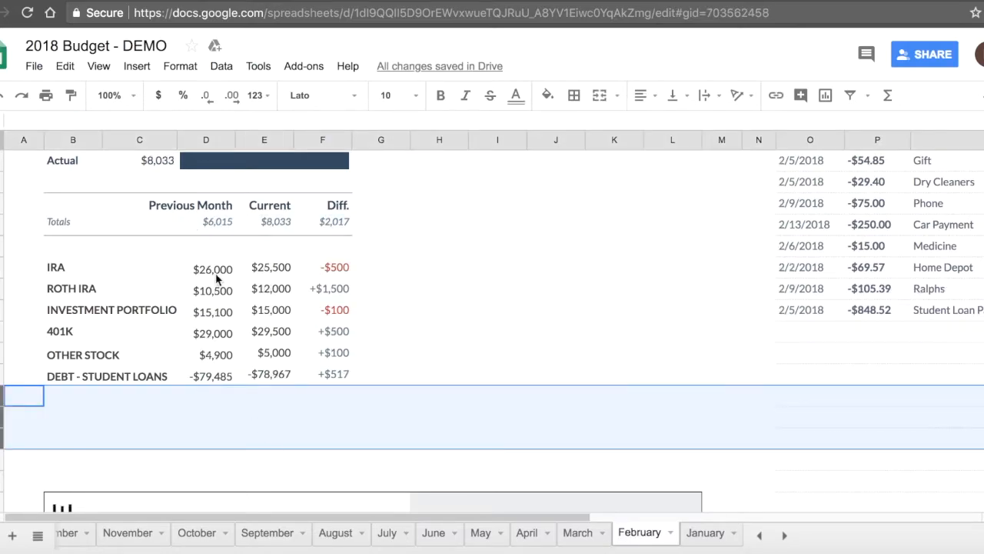
pyautogui.doubleClick(223, 226)
pyautogui.click(231, 419)
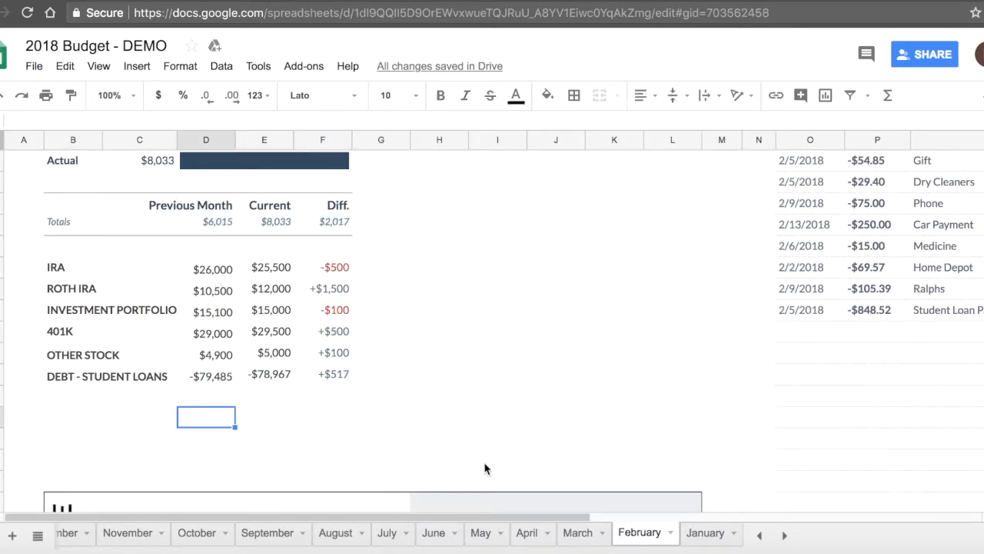
# - On the 2018 Income sheet, insert two blank rows above rows 24–25, directly below the last investment entry
pyautogui.click(762, 534)
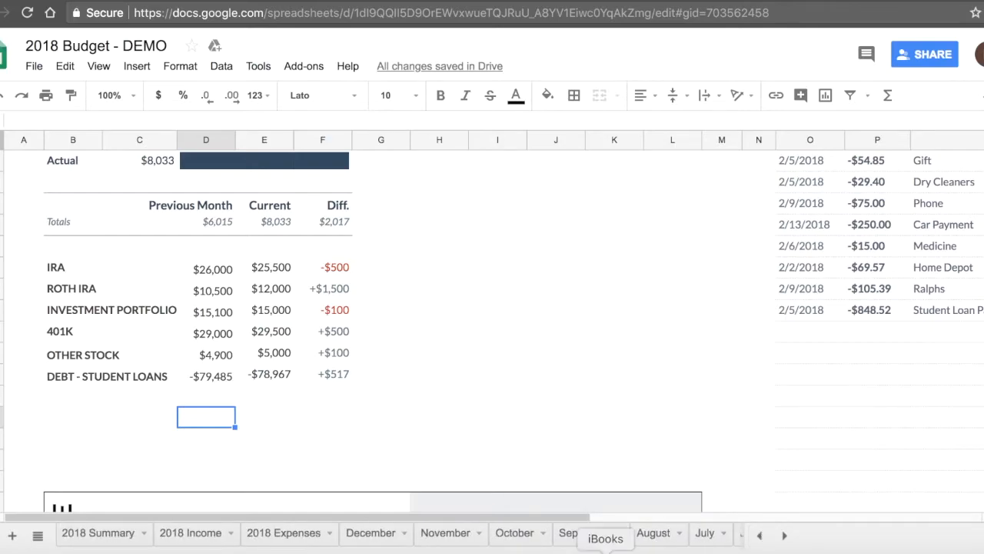
pyautogui.click(192, 533)
pyautogui.scroll(-1, 165, 420)
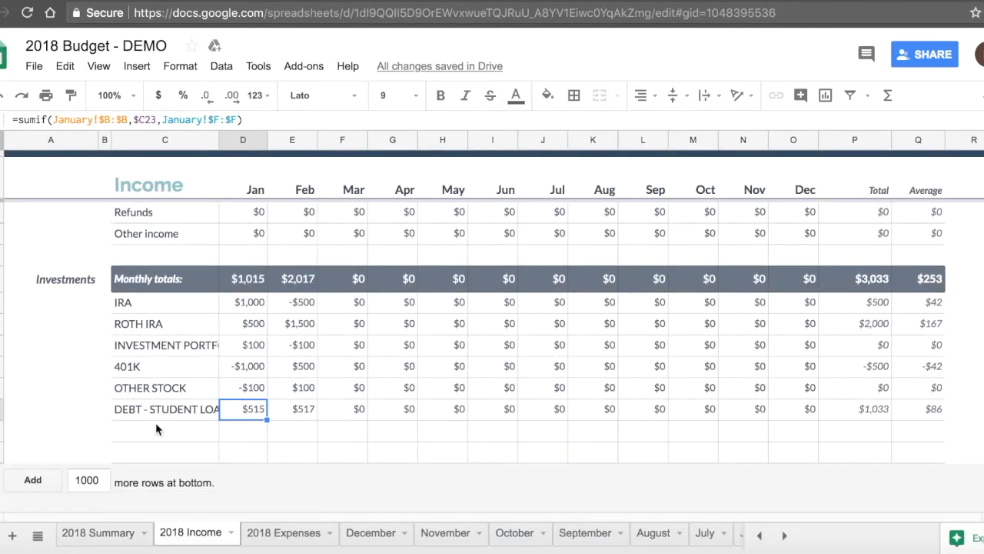
pyautogui.click(5, 431)
pyautogui.moveTo(2, 430); pyautogui.dragTo(2, 452)
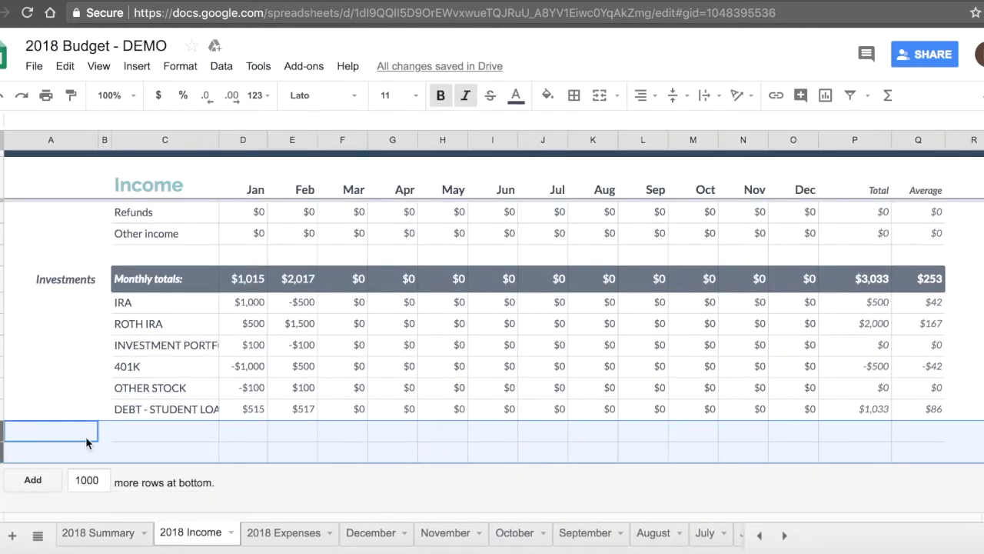
pyautogui.rightClick(86, 442)
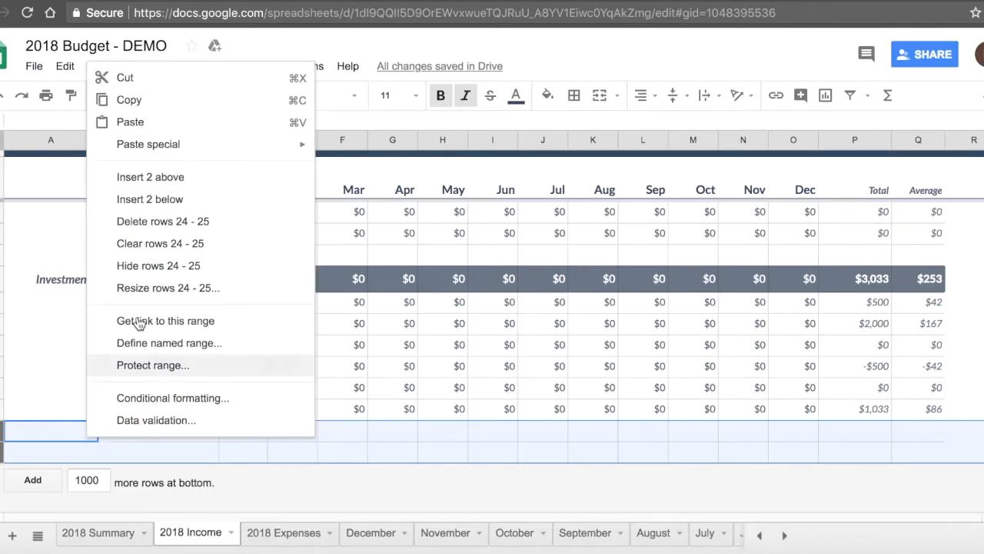
pyautogui.click(173, 187)
pyautogui.click(221, 459)
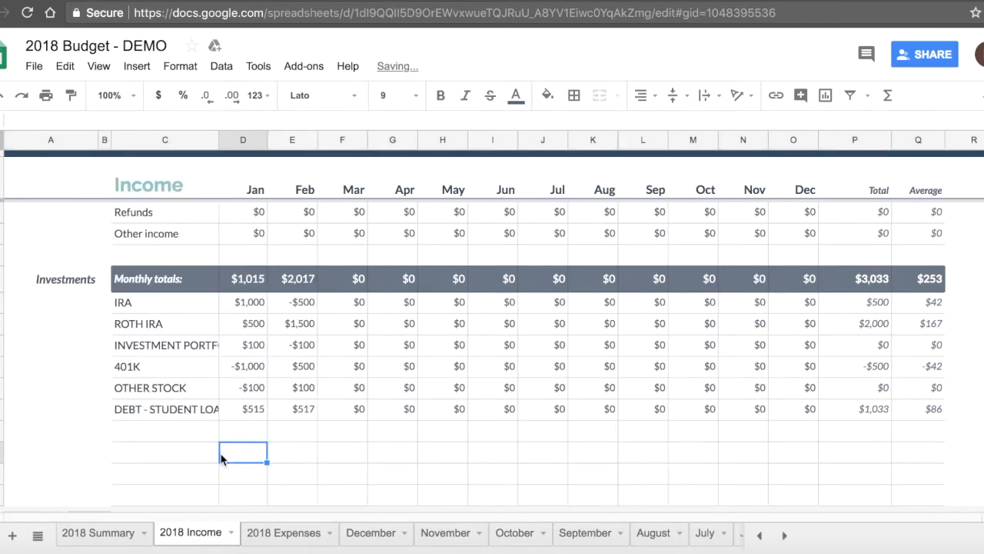
# - Check which rows the Jan monthly total formula in the Investments section sums, leaving it unedited
pyautogui.click(174, 435)
pyautogui.doubleClick(246, 278)
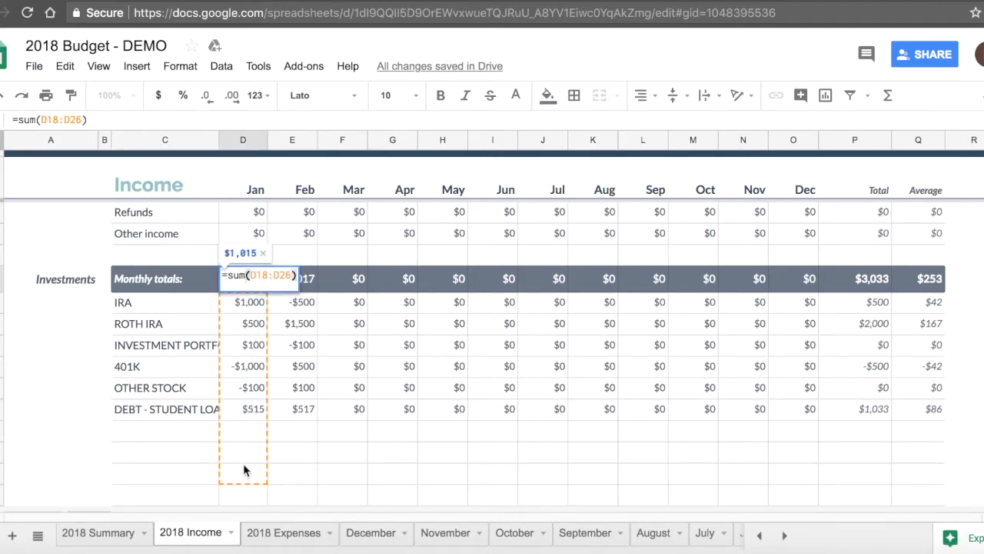
pyautogui.click(180, 473)
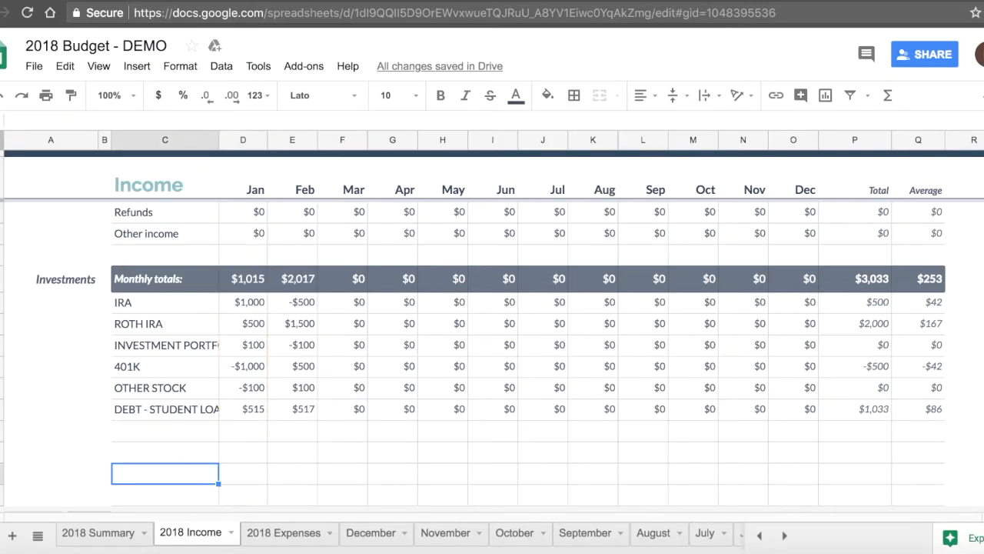
pyautogui.click(111, 538)
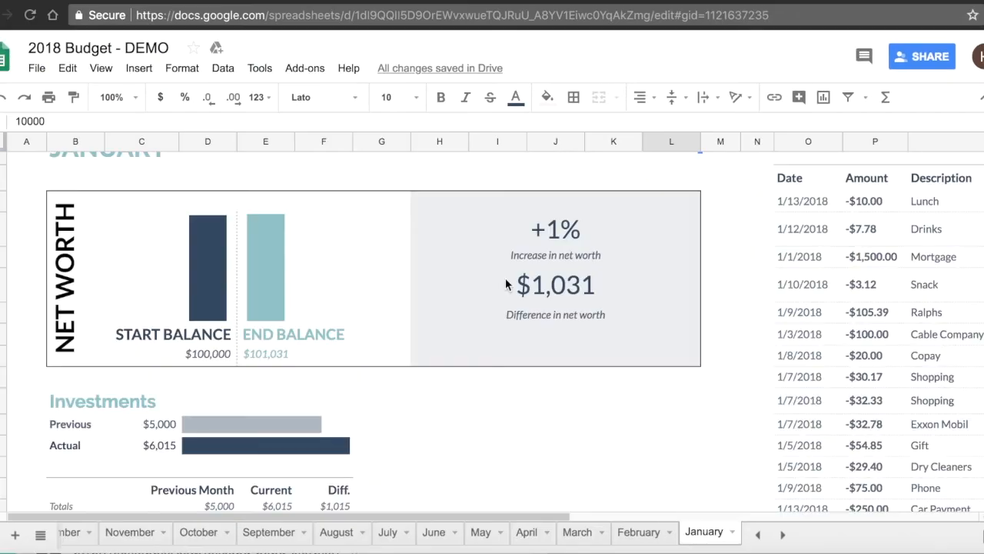
# - Examine the end balance and start balance formulas in the January sheet's Cash Balance section
pyautogui.scroll(-3, 506, 280)
pyautogui.scroll(-5, 505, 284)
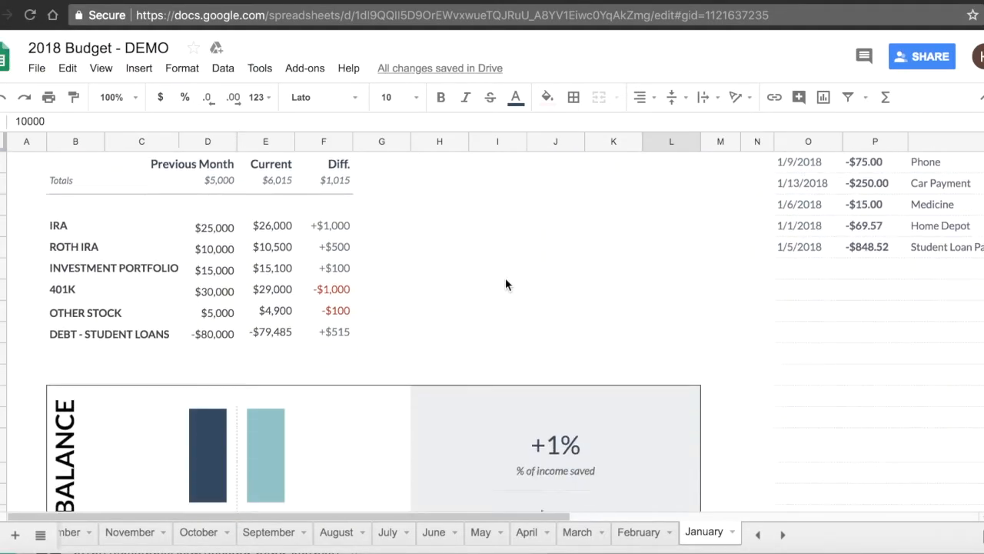
pyautogui.scroll(-1, 505, 285)
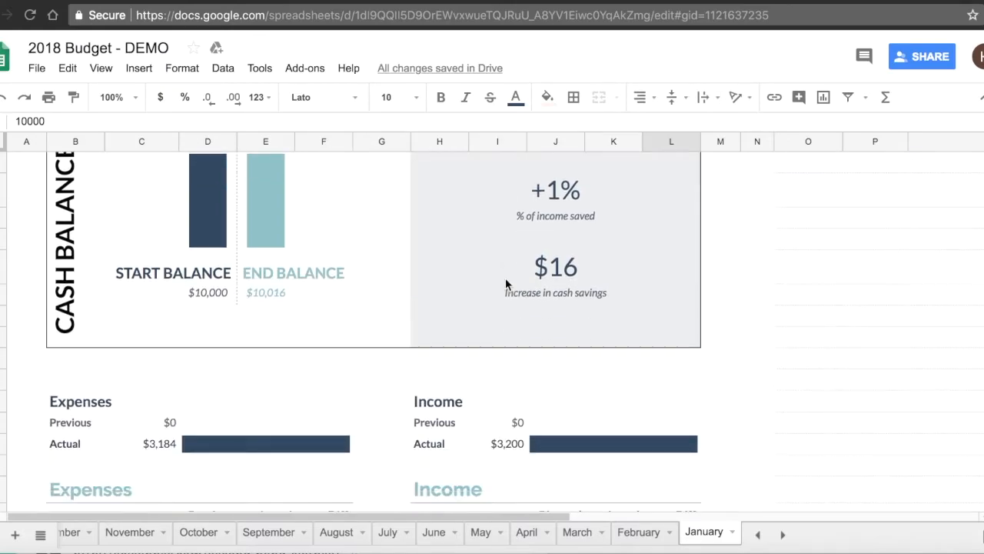
pyautogui.scroll(1, 506, 285)
pyautogui.scroll(1, 505, 286)
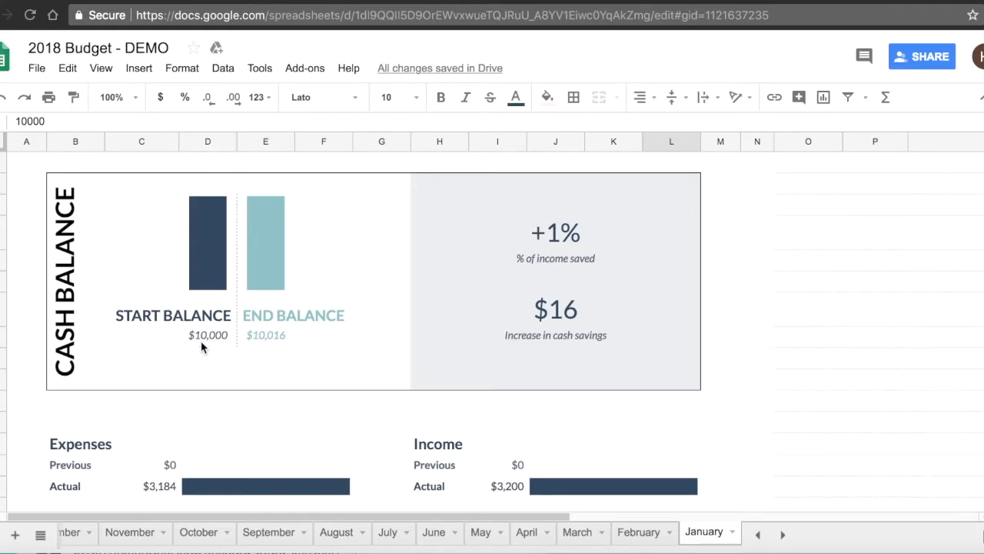
pyautogui.click(263, 341)
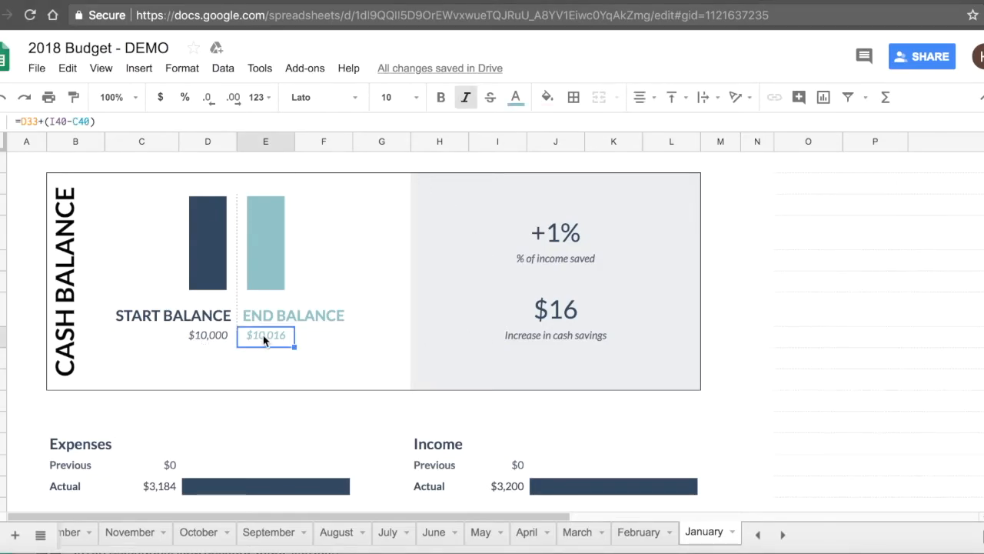
pyautogui.click(195, 336)
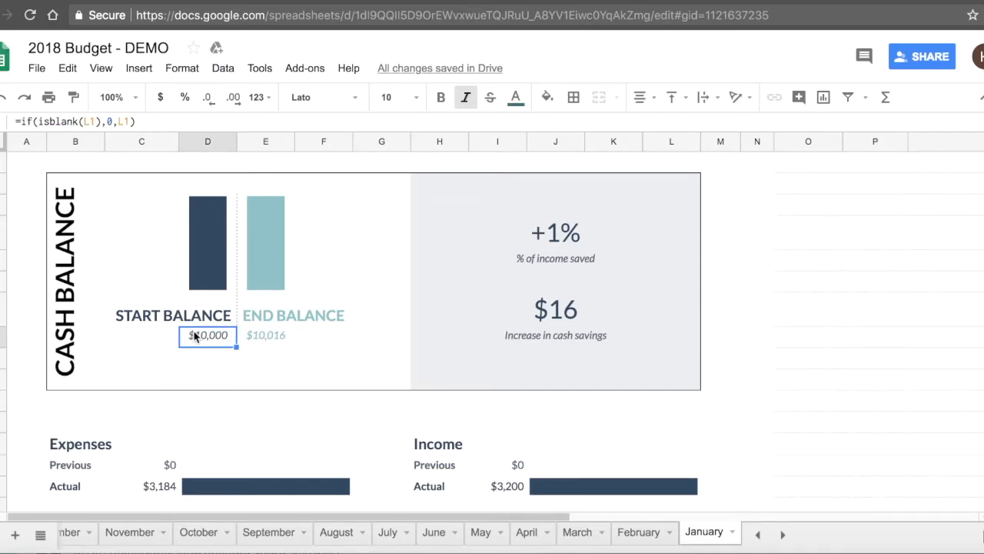
# - Inspect the starting cash balance cell at the head of the January sheet and recheck the Cash Balance section's end balance formula
pyautogui.scroll(10, 454, 326)
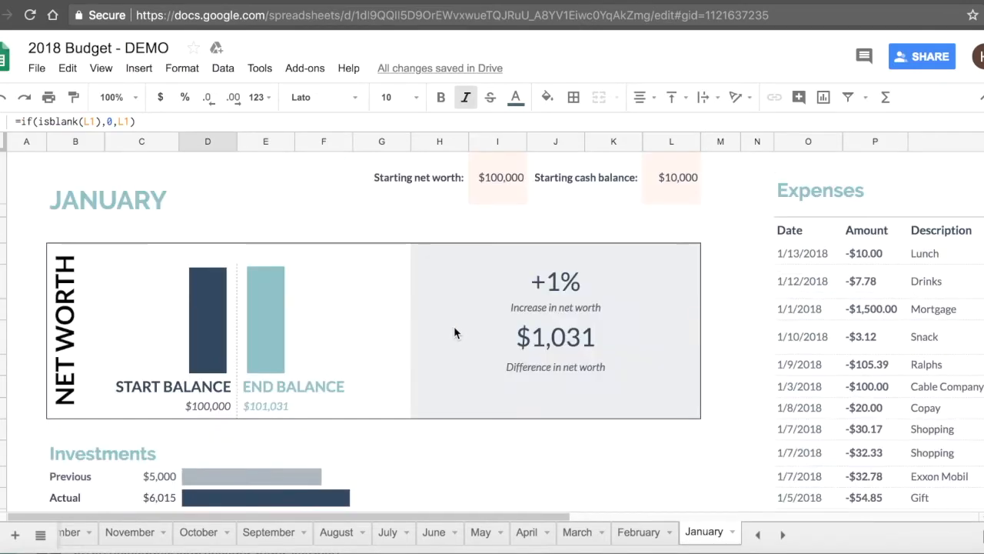
pyautogui.click(675, 189)
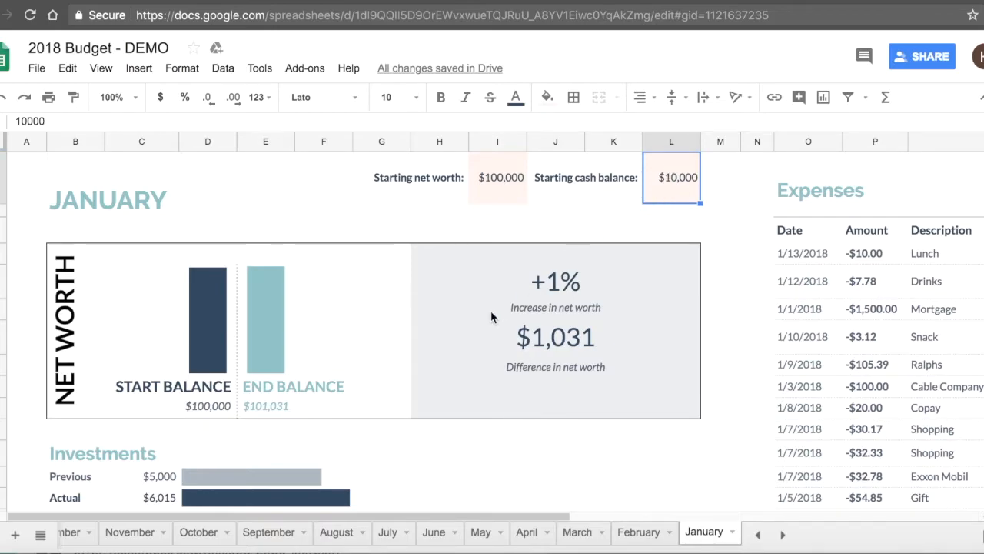
pyautogui.scroll(-10, 493, 317)
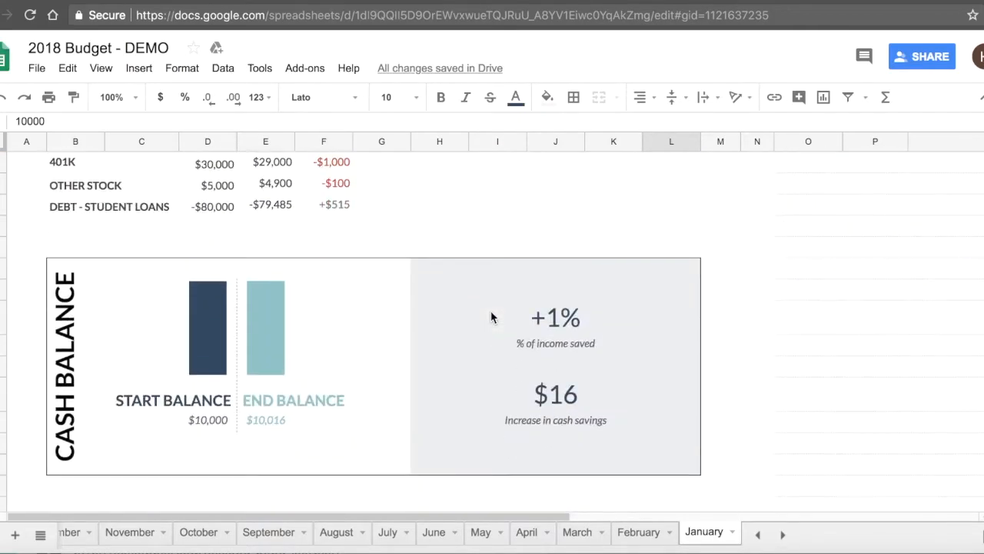
pyautogui.click(260, 429)
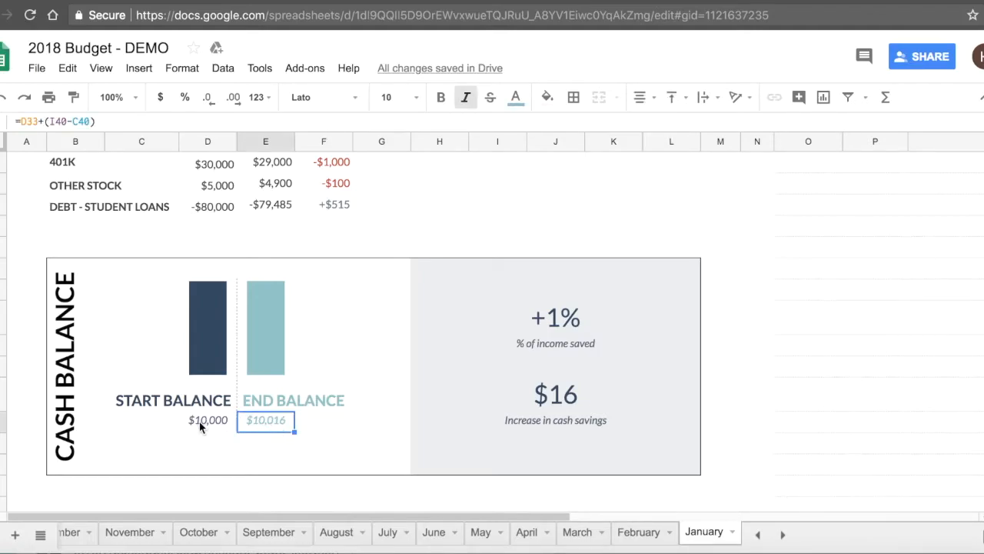
# - Examine January's Expenses and Income summaries, including the Actual and Diff. headings of the Expenses table
pyautogui.scroll(-3, 287, 423)
pyautogui.hscroll(1, 286, 423)
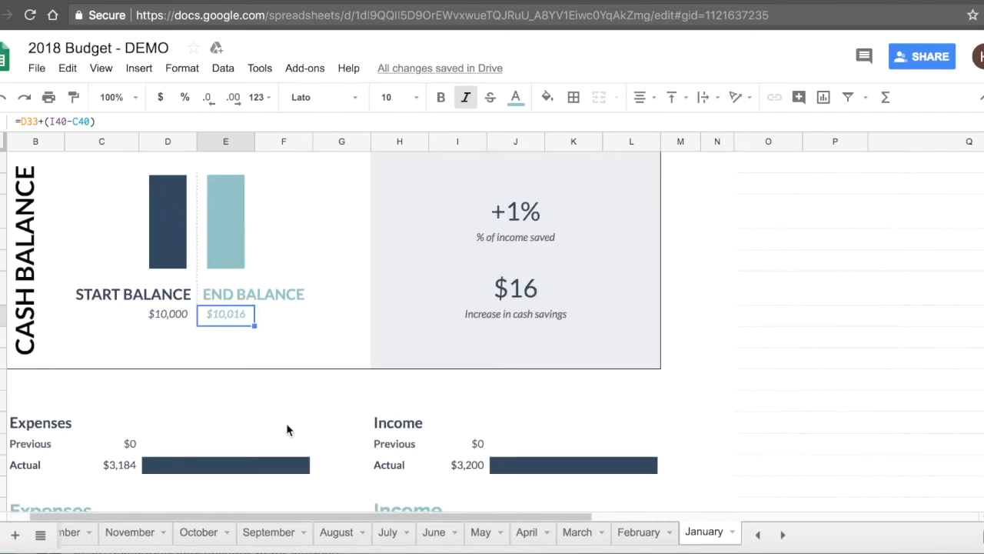
pyautogui.hscroll(-1, 286, 428)
pyautogui.scroll(-1, 287, 428)
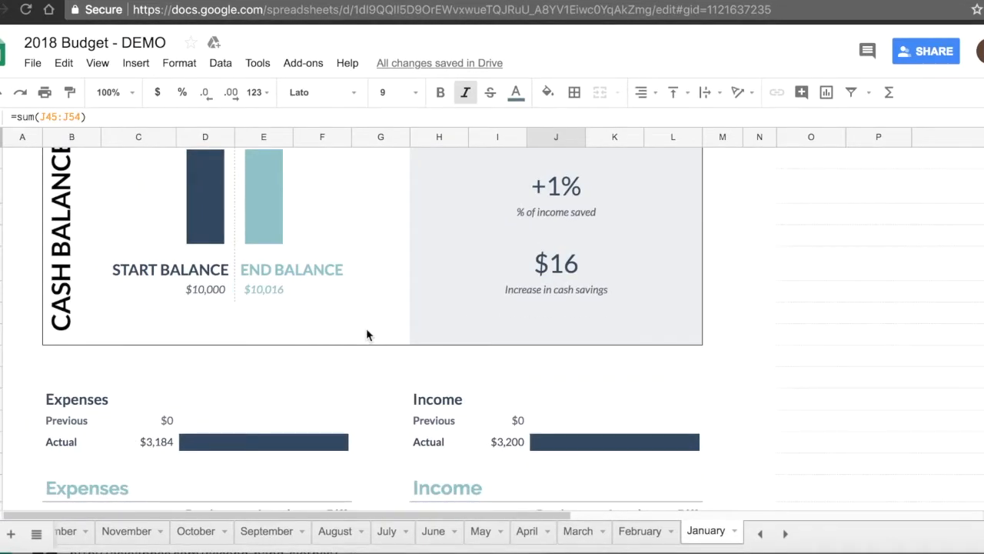
pyautogui.scroll(-2, 366, 328)
pyautogui.scroll(-2, 366, 328)
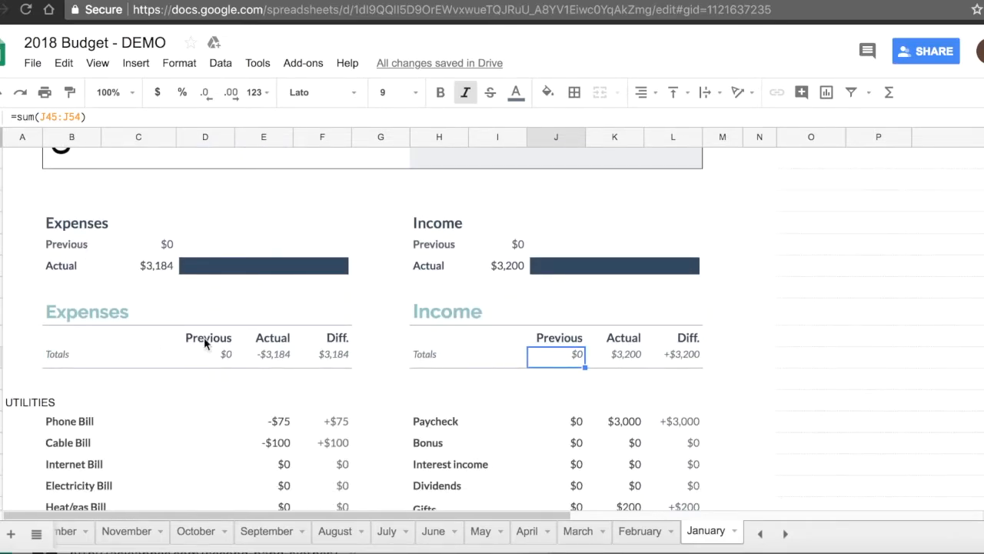
pyautogui.scroll(-1, 264, 396)
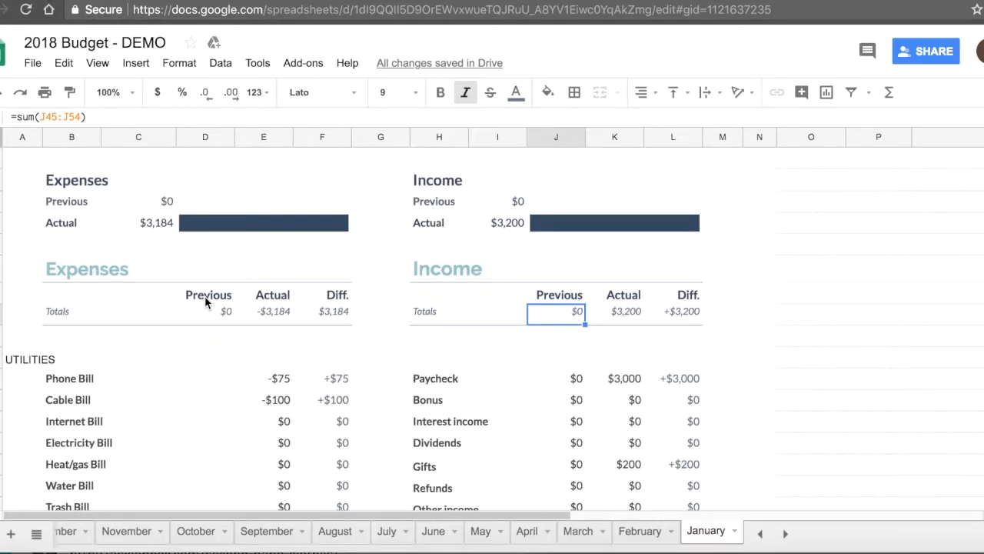
pyautogui.click(273, 300)
pyautogui.click(336, 299)
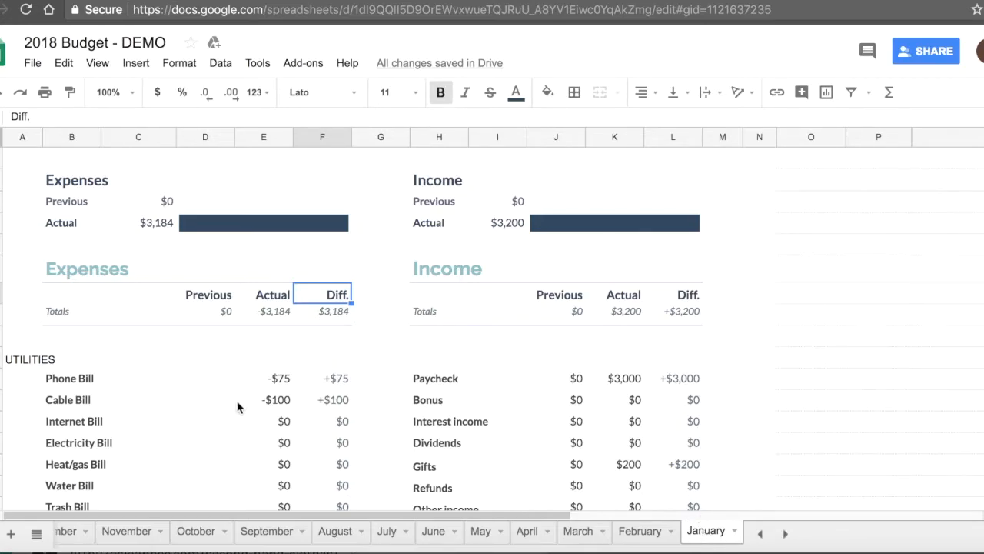
# - Inspect the Previous cells for the utilities and the formula behind the Phone Bill's Actual amount
pyautogui.moveTo(197, 377); pyautogui.dragTo(197, 485)
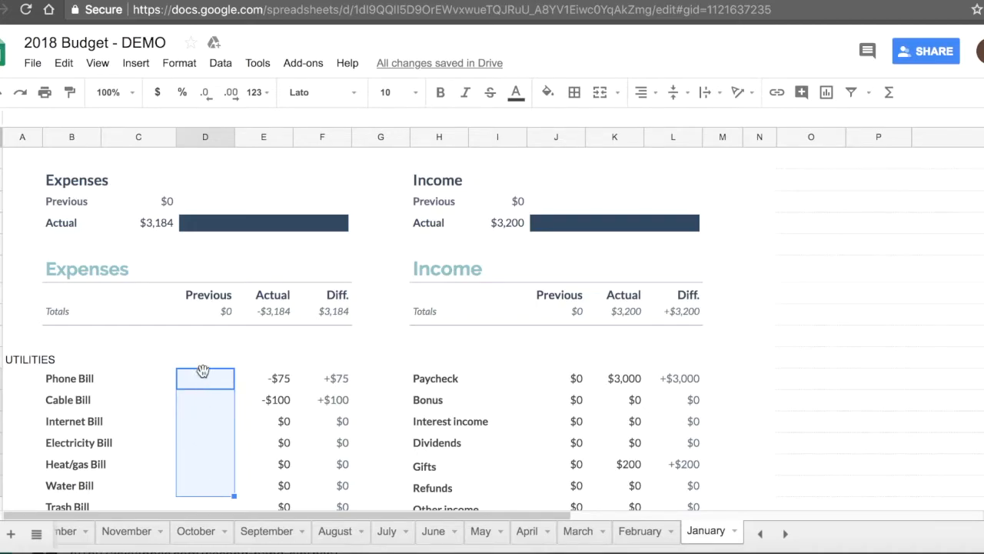
pyautogui.click(283, 389)
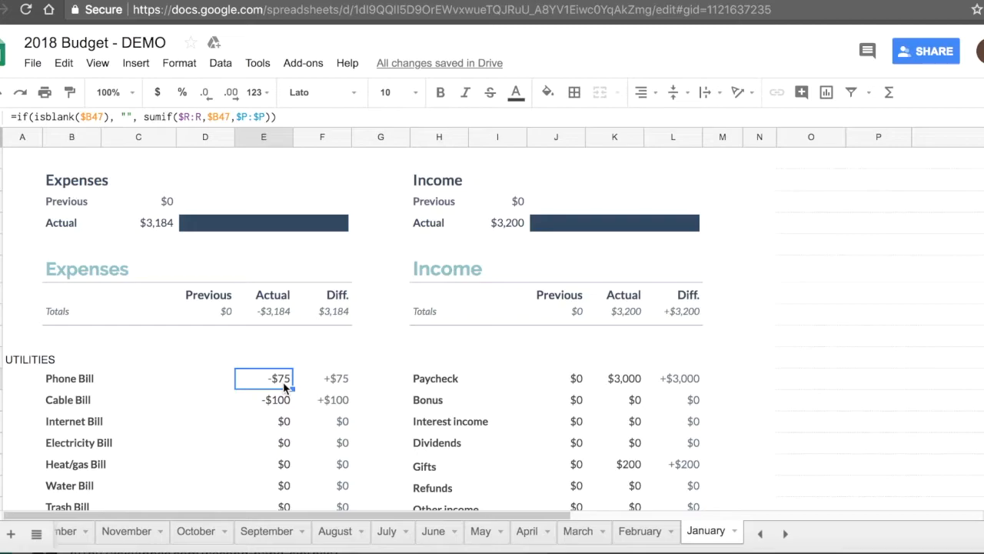
pyautogui.doubleClick(283, 387)
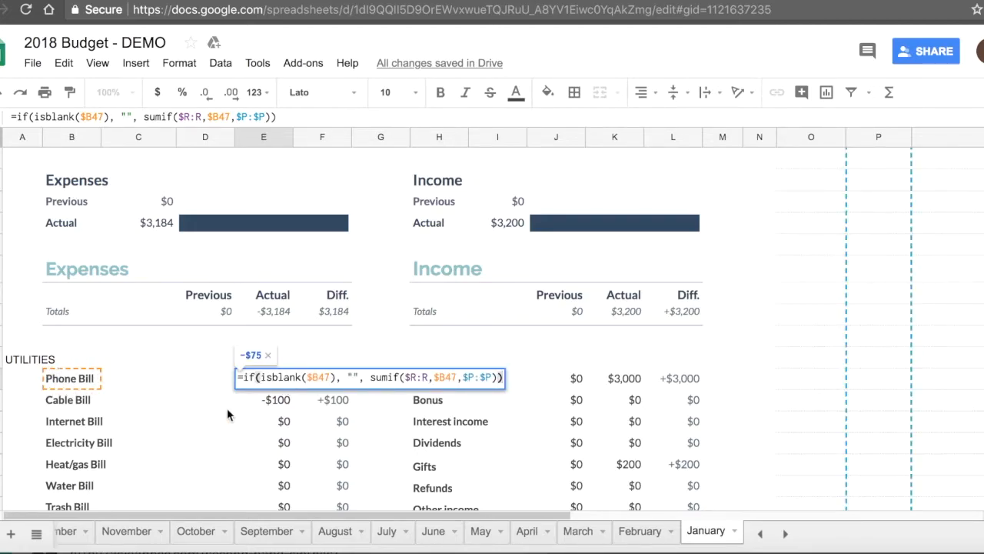
pyautogui.click(286, 444)
# - Review the Category column of January's expense transactions and locate the Phone Bill entry and its amount
pyautogui.hscroll(5, 715, 362)
pyautogui.scroll(3, 716, 362)
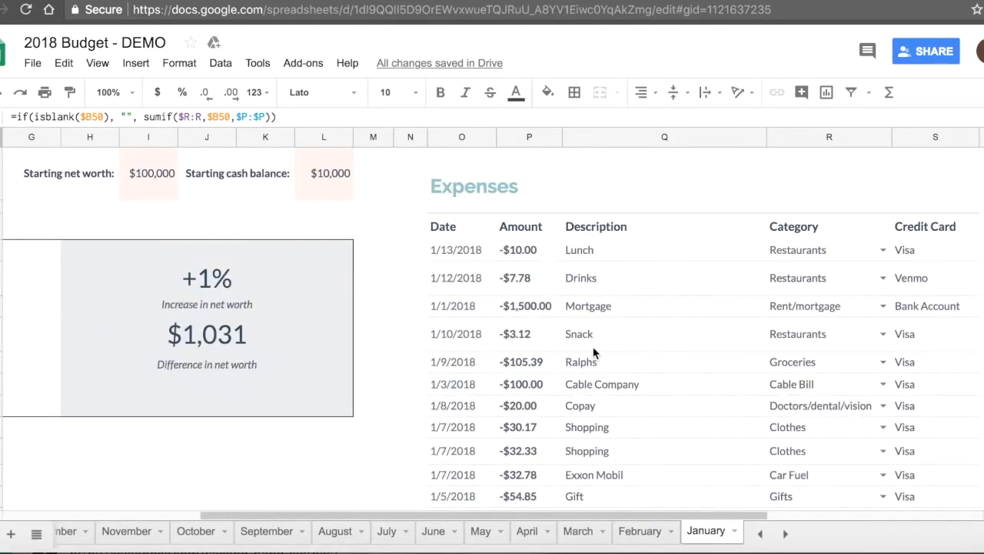
pyautogui.scroll(-2, 597, 354)
pyautogui.scroll(2, 802, 191)
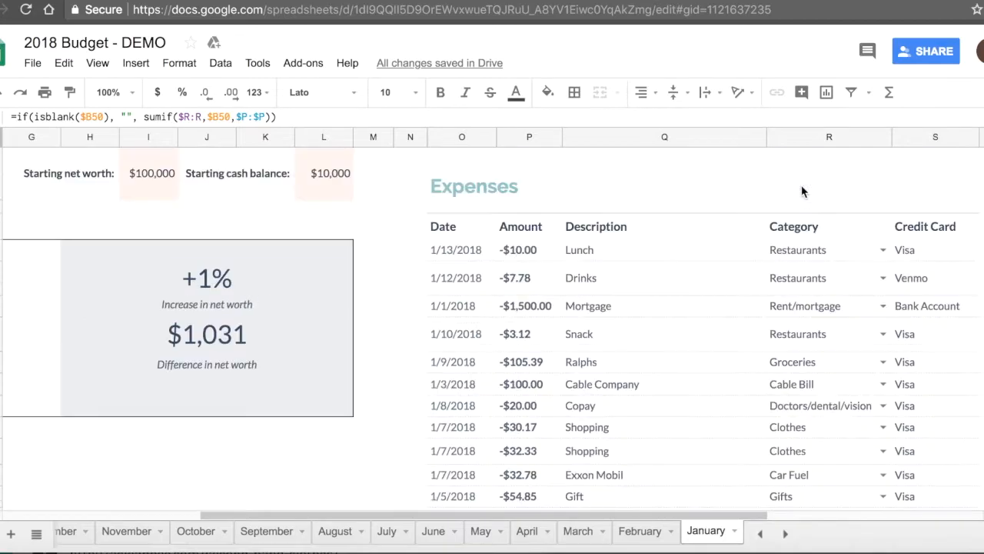
pyautogui.click(806, 136)
pyautogui.scroll(-3, 812, 310)
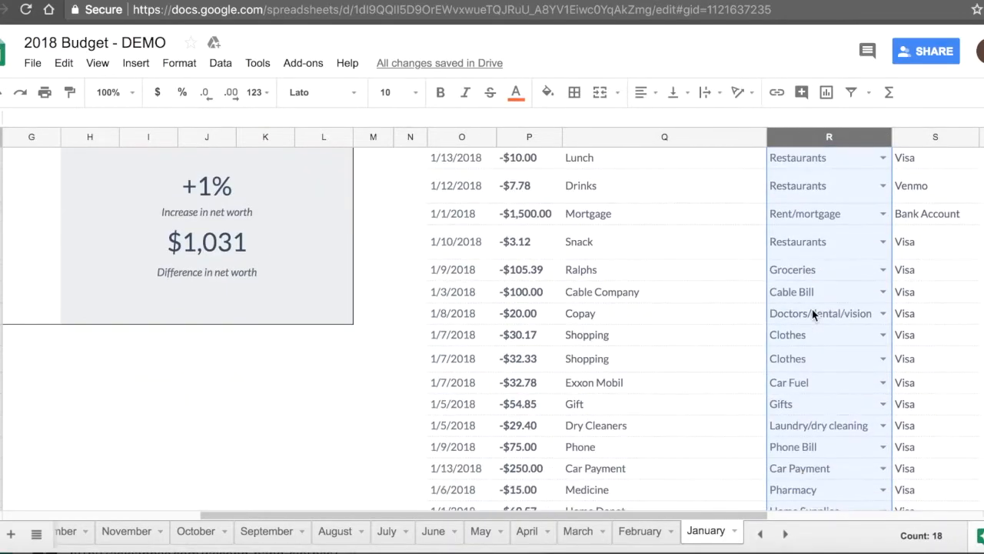
pyautogui.scroll(-2, 813, 314)
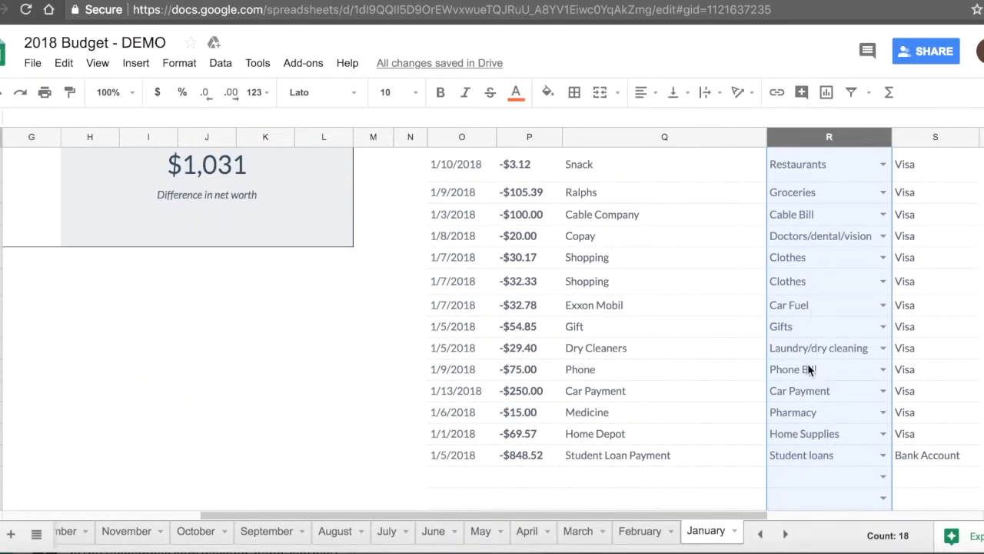
pyautogui.click(809, 370)
pyautogui.click(508, 372)
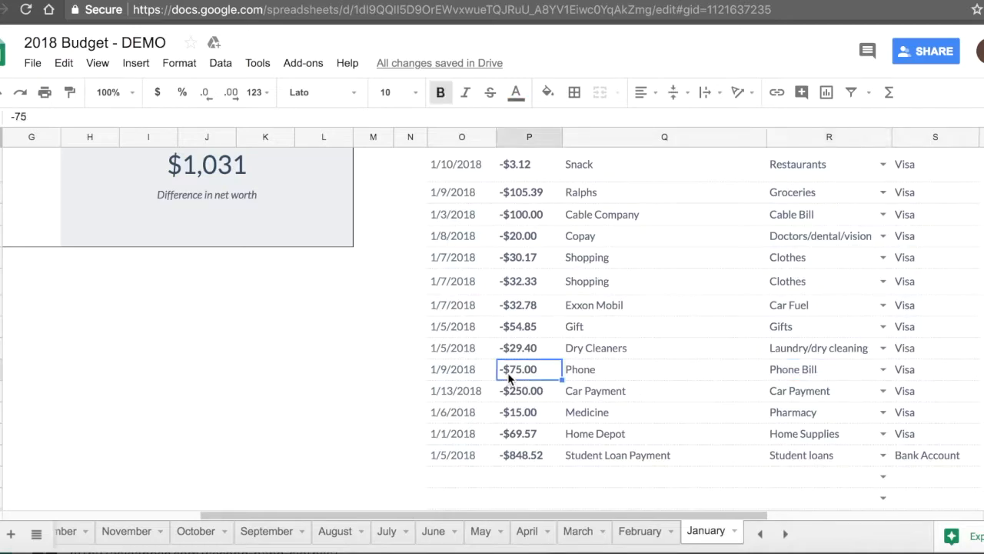
# - Return to the utilities list in January's Expenses table to compare the Phone Bill amount
pyautogui.hscroll(-5, 212, 406)
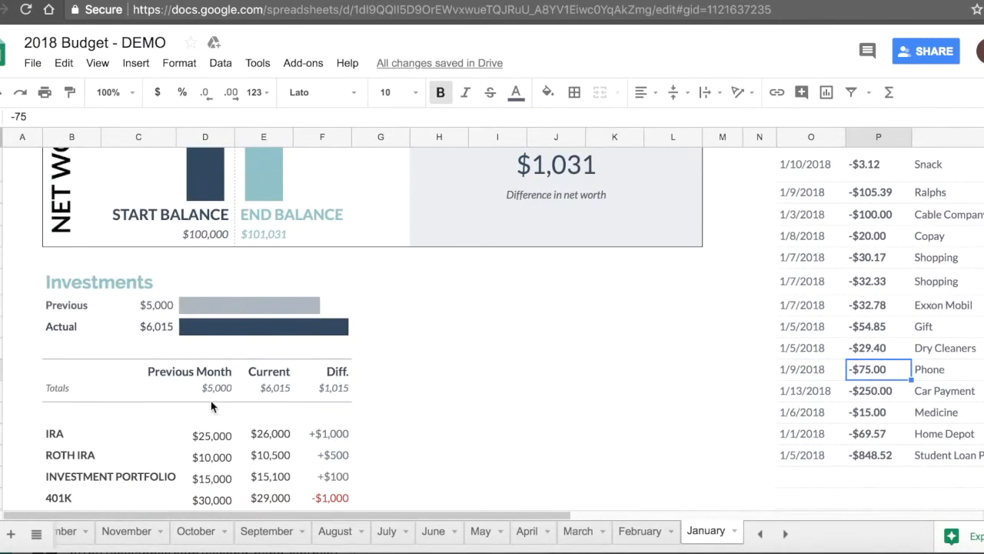
pyautogui.scroll(-6, 212, 406)
pyautogui.scroll(-5, 212, 406)
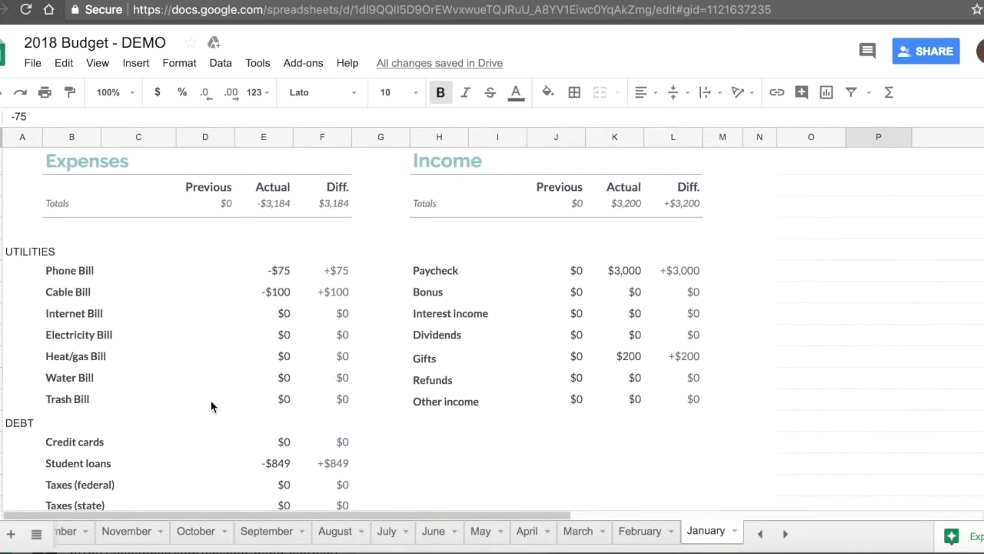
# - Inspect the formulas behind the Phone Bill's Actual and Diff. amounts in January's Expenses table
pyautogui.click(280, 265)
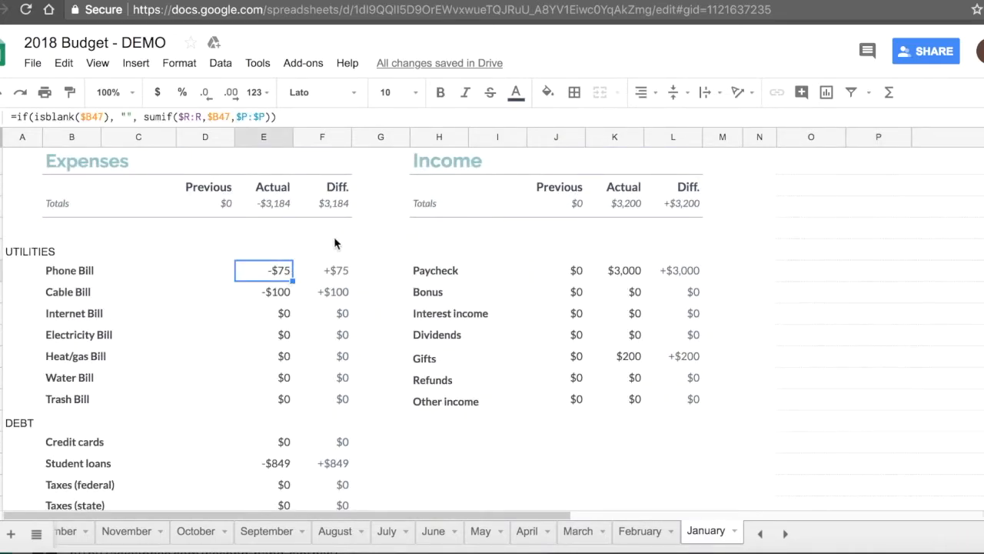
pyautogui.click(346, 271)
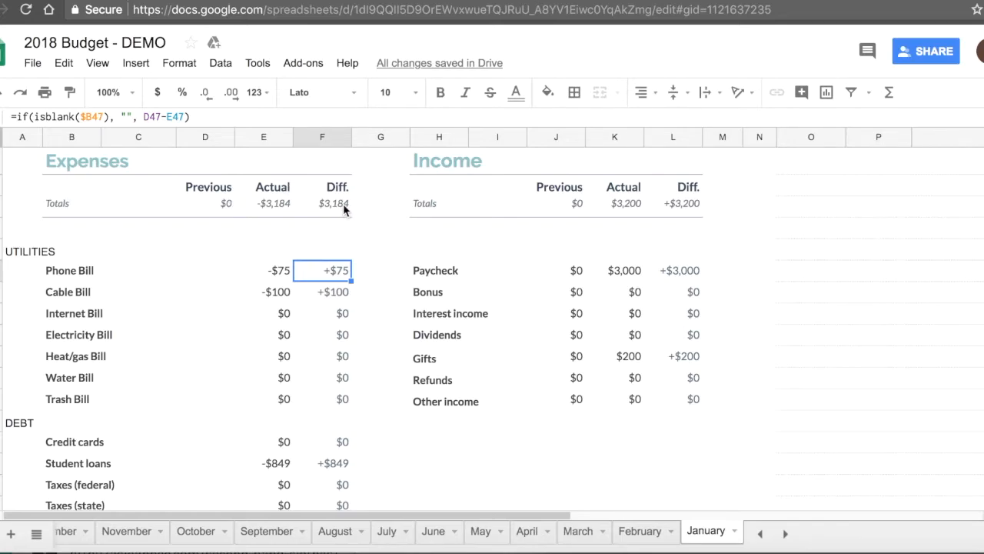
# - Open the February sheet and inspect the Previous Month investment cells and the Previous utility cells, including the Phone Bill's link to January
pyautogui.click(635, 533)
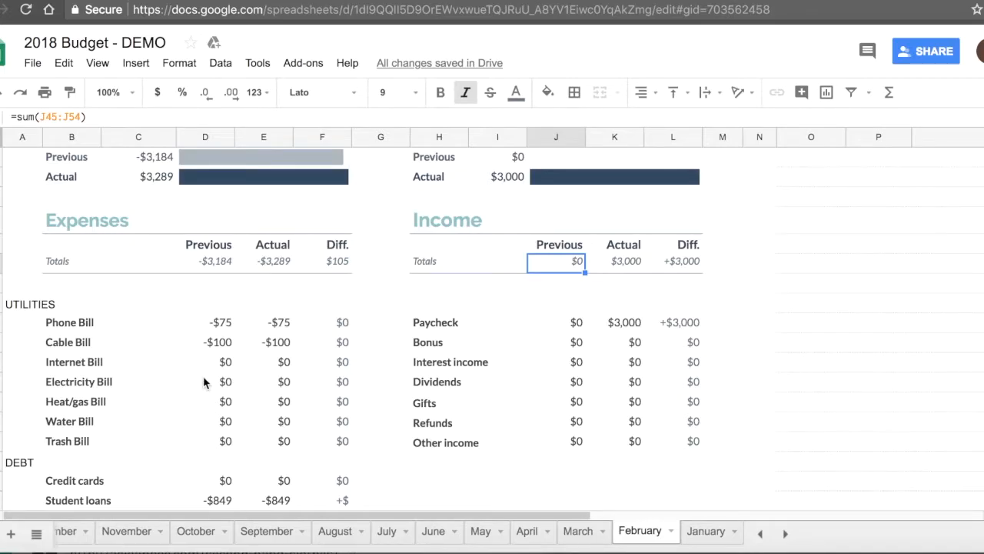
pyautogui.scroll(10, 204, 381)
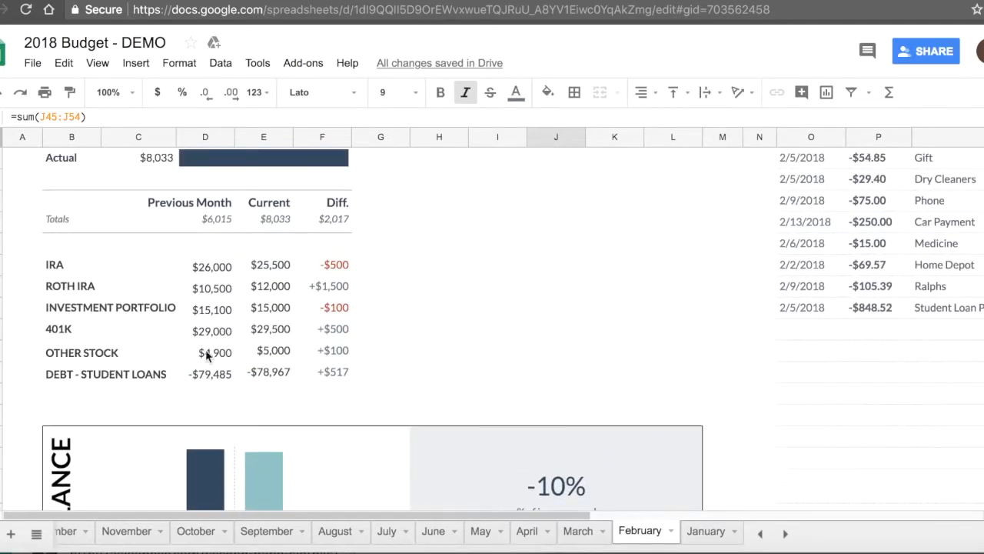
pyautogui.moveTo(205, 267); pyautogui.dragTo(204, 377)
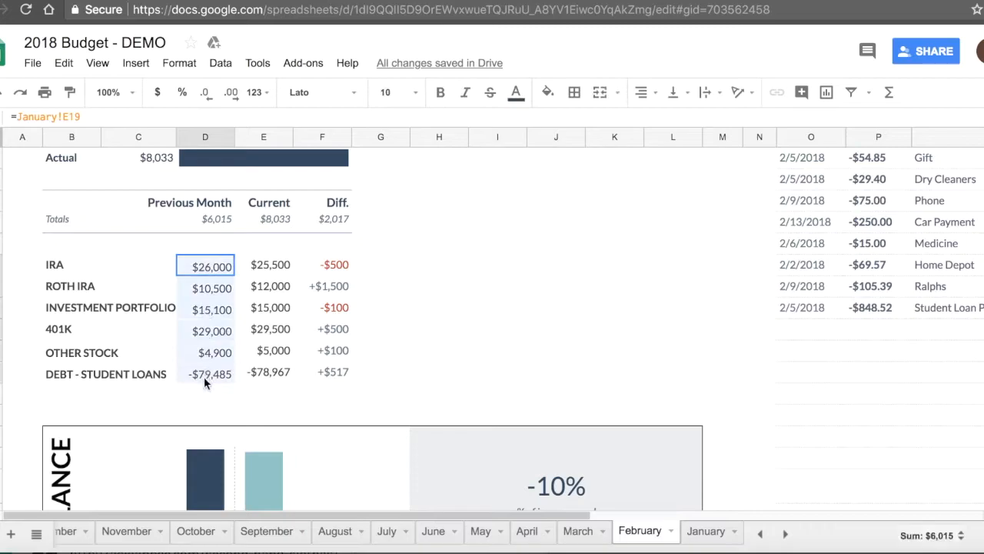
pyautogui.scroll(-10, 203, 377)
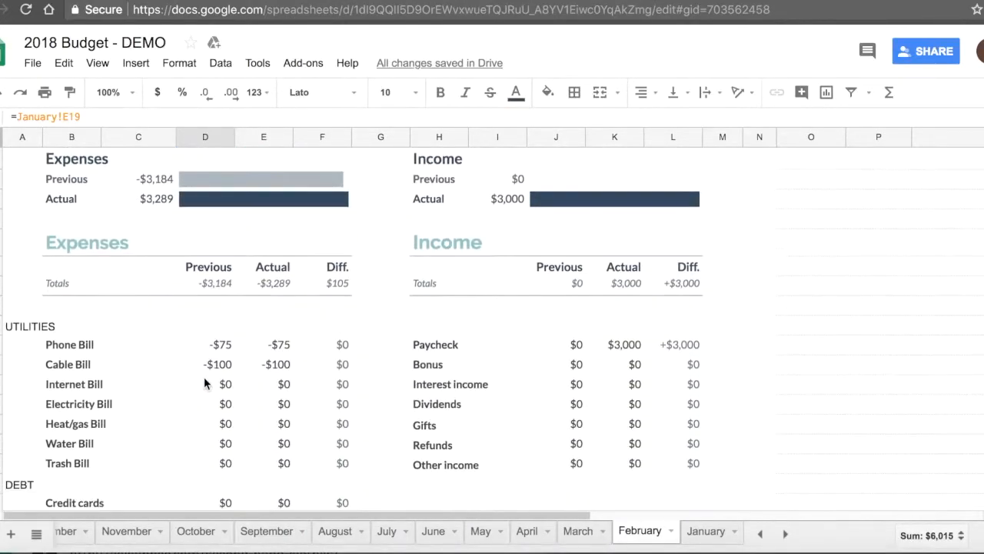
pyautogui.scroll(-1, 204, 377)
pyautogui.moveTo(215, 329); pyautogui.dragTo(216, 446)
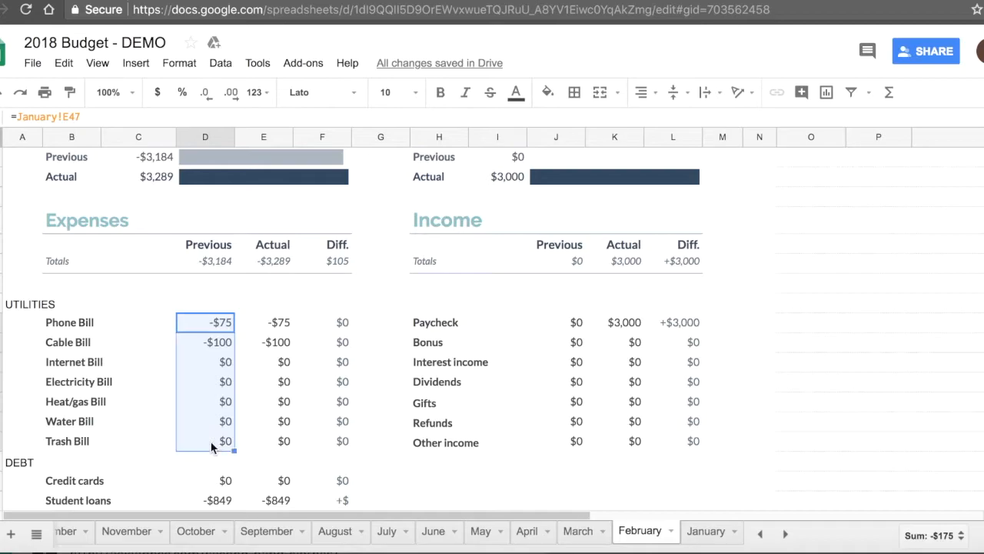
pyautogui.click(215, 325)
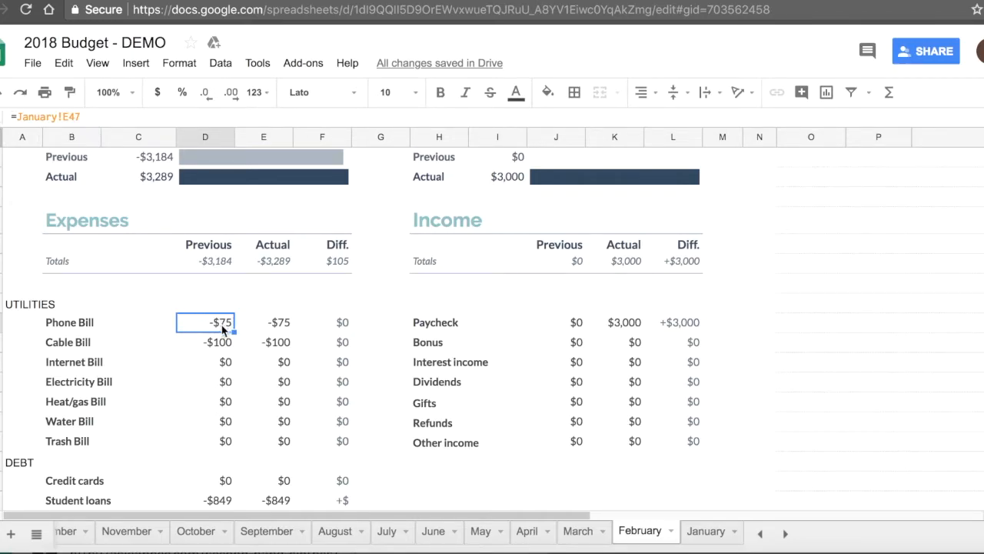
# - Check the formula behind February's Phone Bill Actual amount and locate the matching Phone transaction and its amount
pyautogui.click(277, 325)
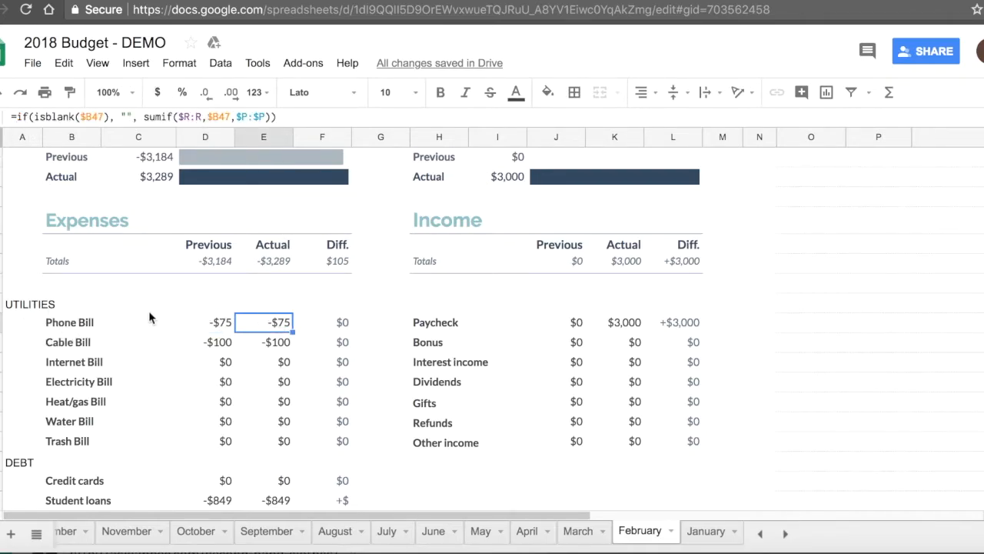
pyautogui.hscroll(10, 774, 278)
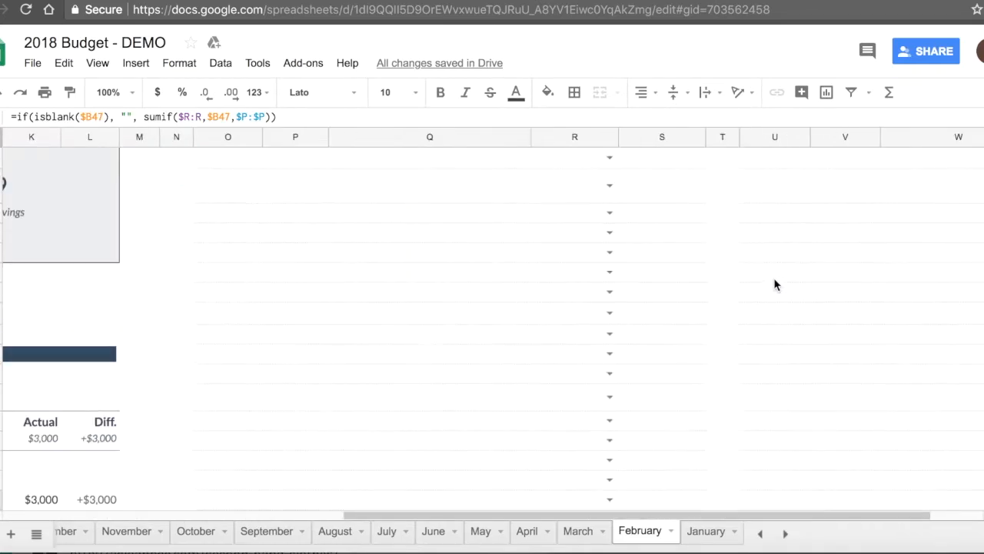
pyautogui.scroll(1, 607, 437)
pyautogui.click(597, 427)
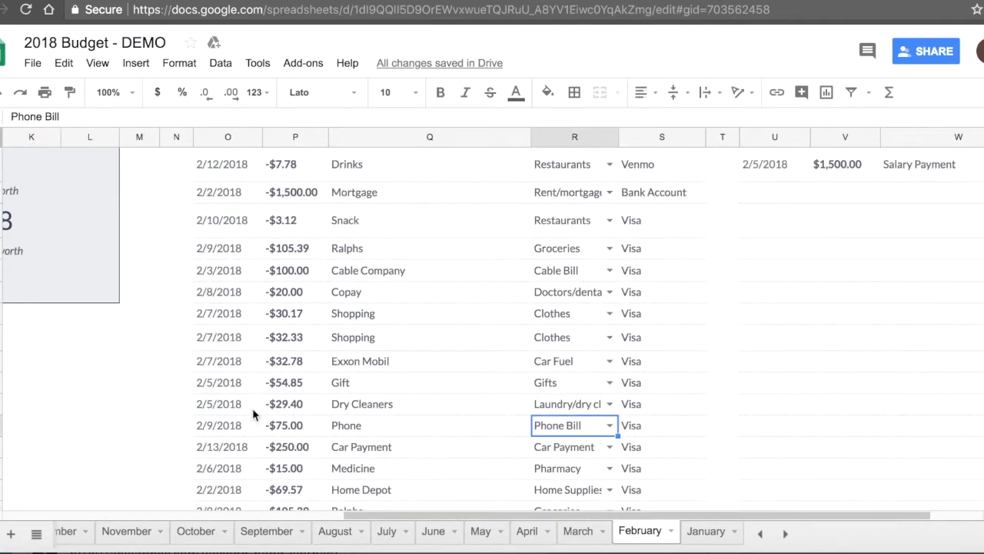
pyautogui.moveTo(217, 427); pyautogui.dragTo(639, 437)
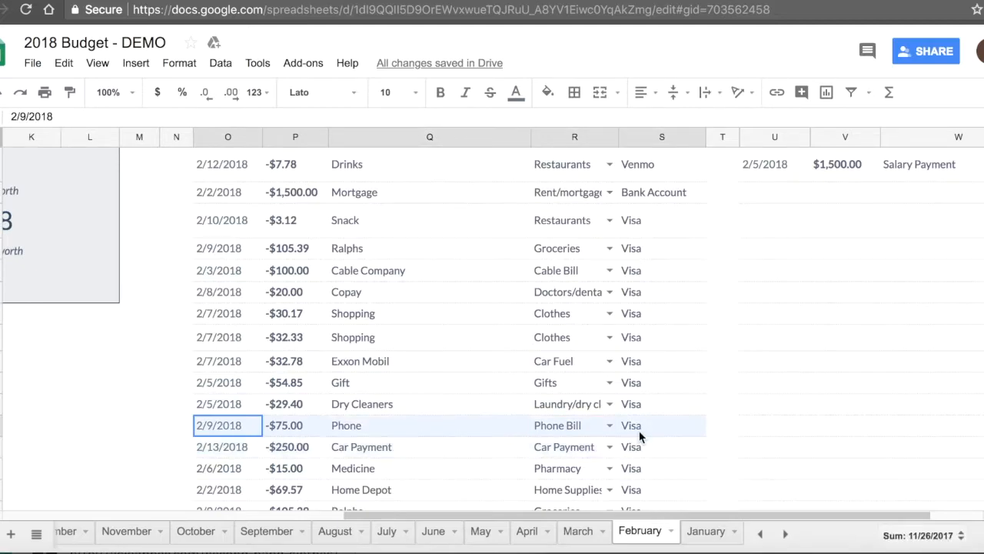
pyautogui.click(292, 427)
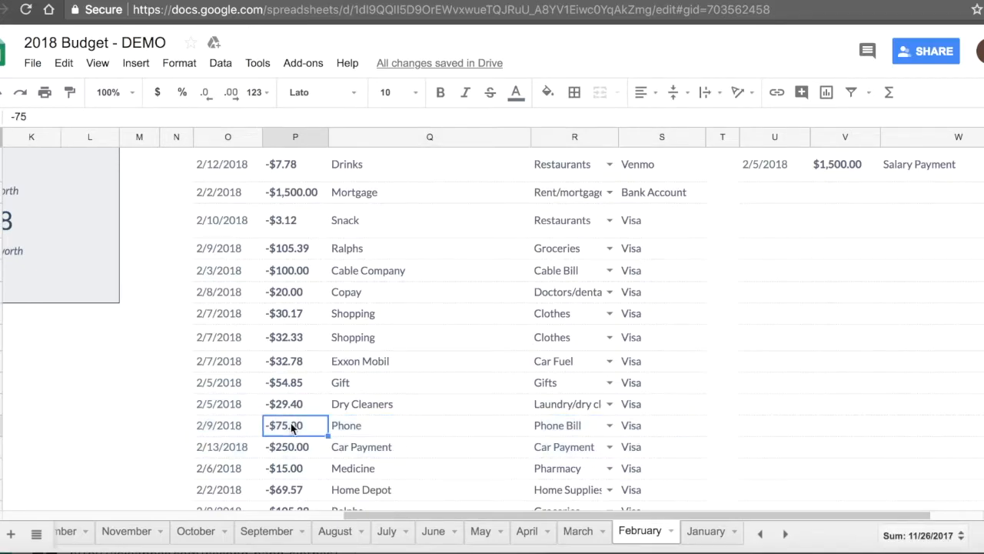
# - Review February's Previous expense links further down the table, the Expenses and Income summaries, and the net worth overview
pyautogui.hscroll(-8, 105, 437)
pyautogui.scroll(-5, 108, 437)
pyautogui.scroll(-10, 107, 437)
pyautogui.click(344, 263)
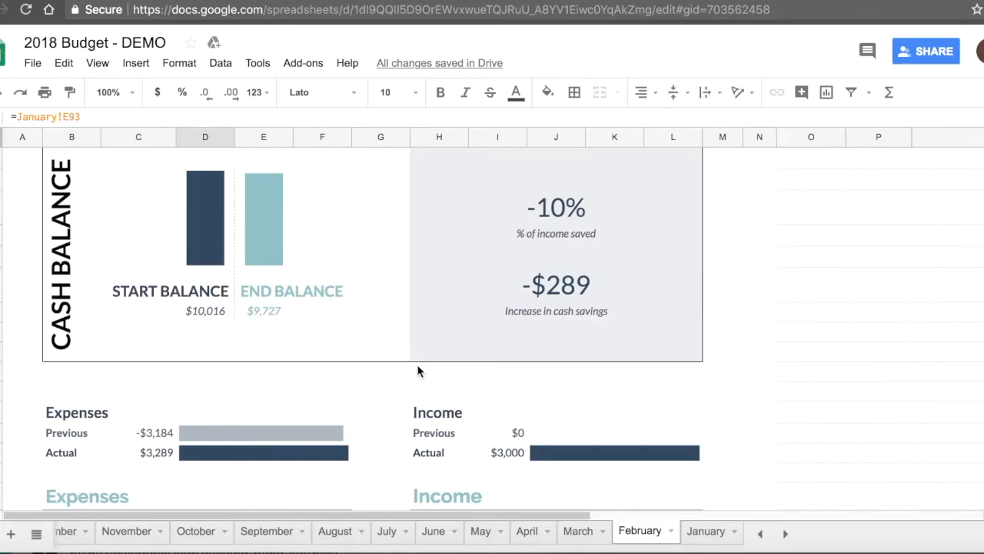
pyautogui.scroll(-5, 418, 371)
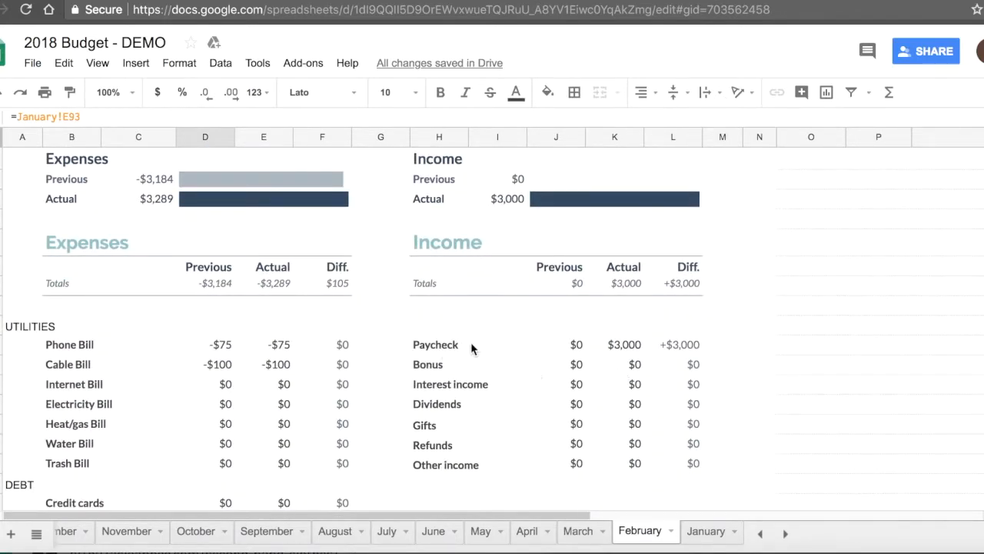
pyautogui.hscroll(10, 726, 382)
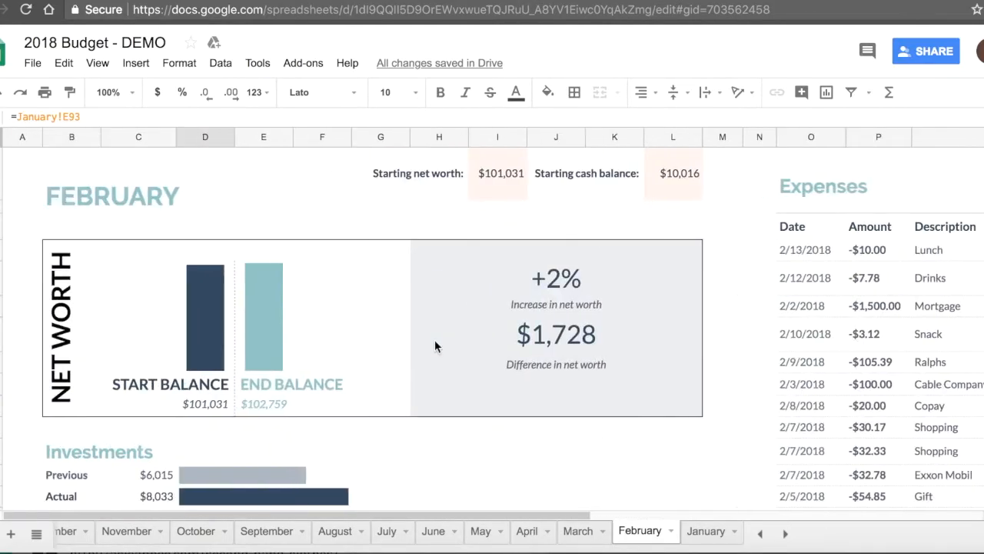
pyautogui.scroll(-5, 435, 340)
pyautogui.scroll(-10, 435, 339)
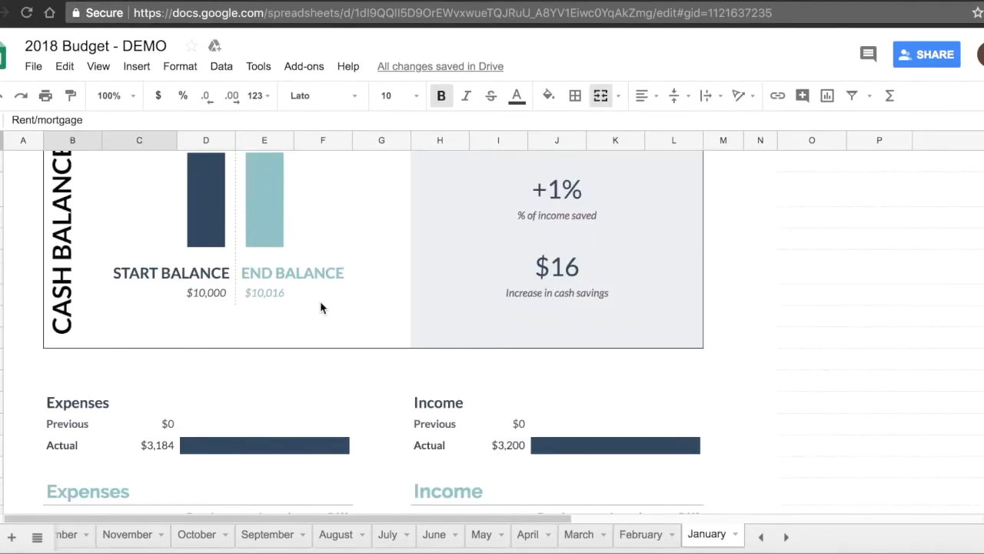
# - Return to January's Expenses table and inspect the Phone Bill's Diff., Actual and Previous cells
pyautogui.scroll(-2, 320, 304)
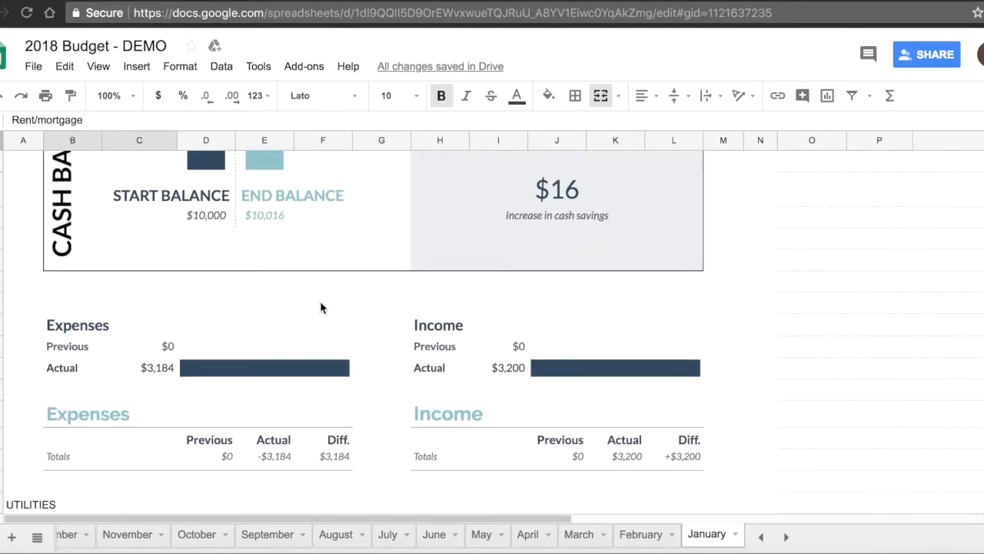
pyautogui.scroll(-3, 321, 304)
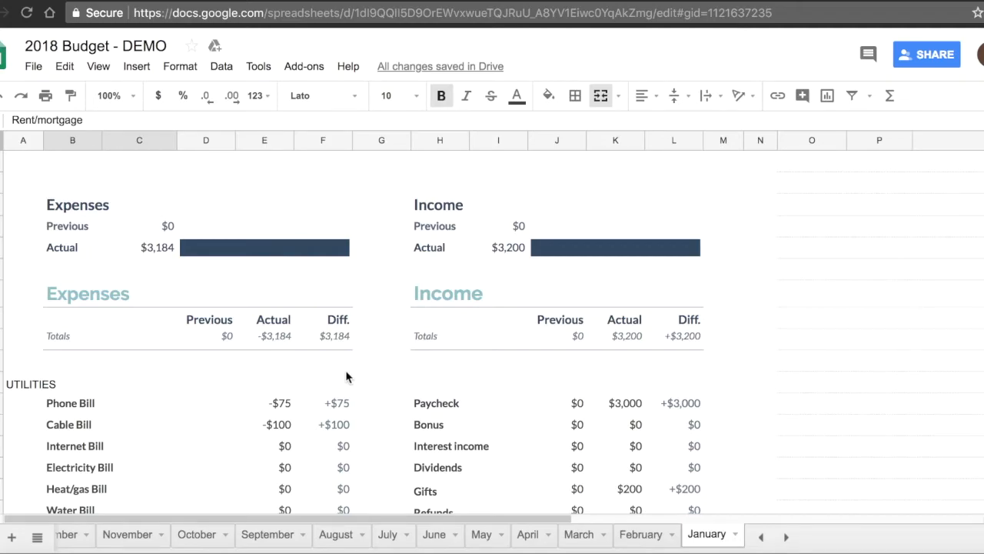
pyautogui.scroll(-4, 345, 372)
pyautogui.hscroll(1, 345, 372)
pyautogui.click(288, 316)
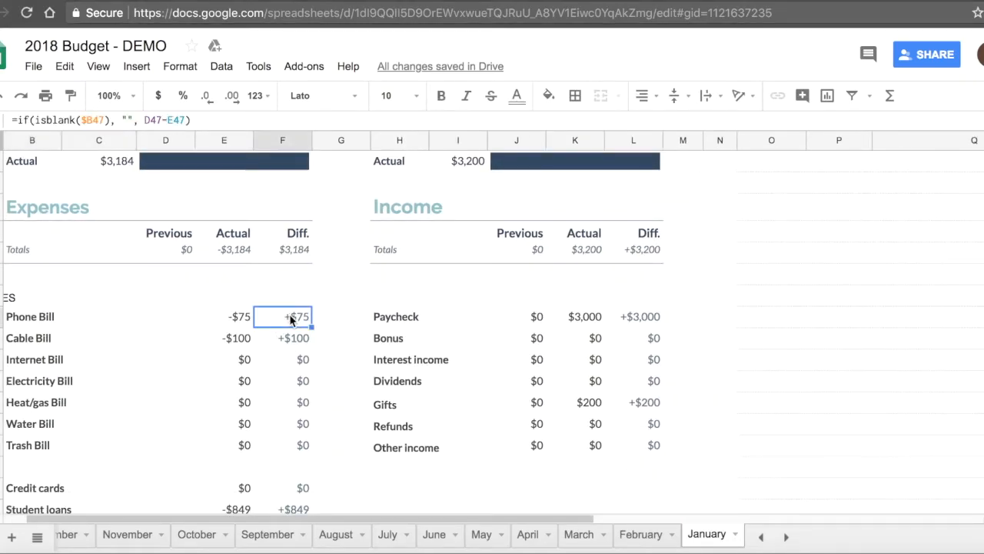
pyautogui.click(239, 320)
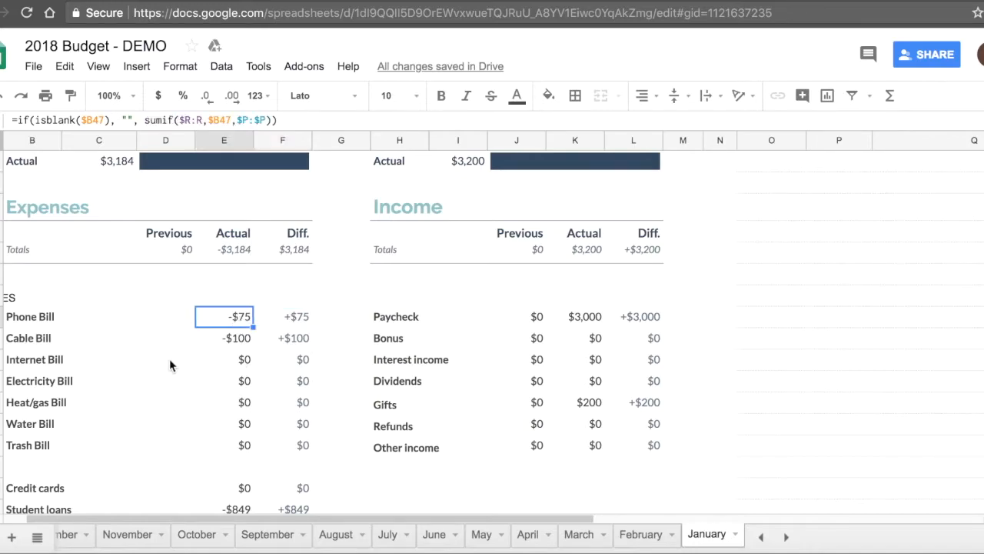
pyautogui.click(172, 316)
pyautogui.hscroll(-1, 173, 316)
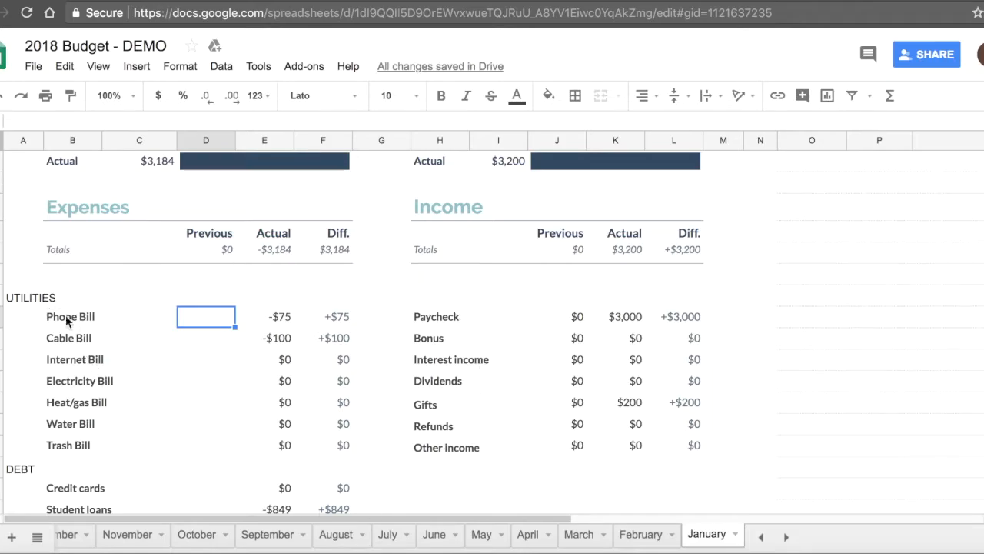
# - Look through January's income categories and its expense categories from UTILITIES down to HOME
pyautogui.click(23, 304)
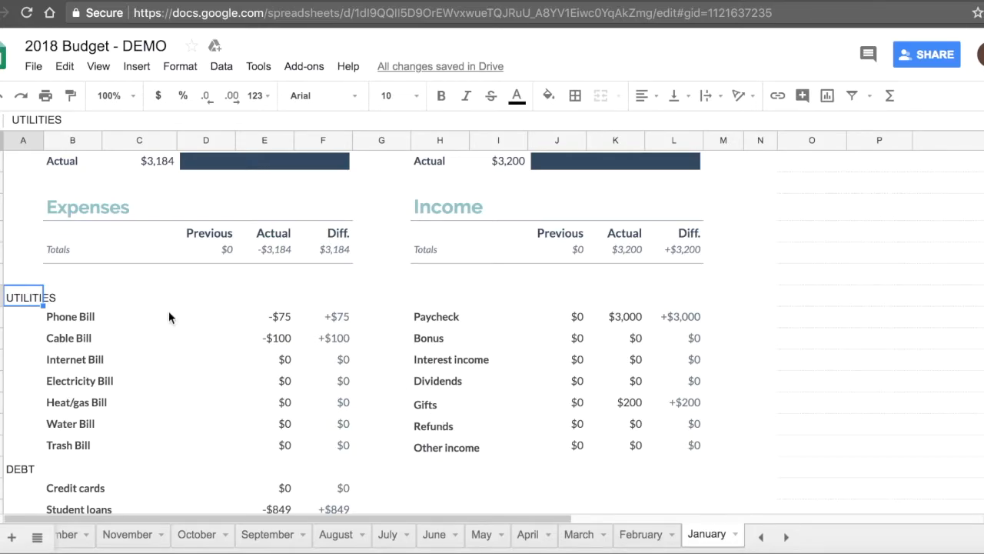
pyautogui.click(126, 353)
pyautogui.click(458, 359)
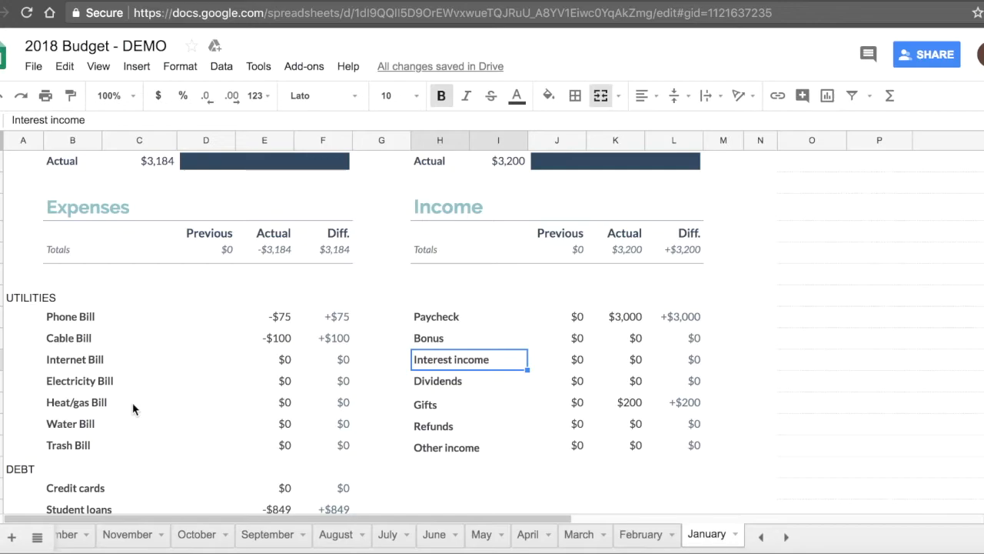
pyautogui.scroll(-1, 132, 408)
pyautogui.scroll(-3, 133, 409)
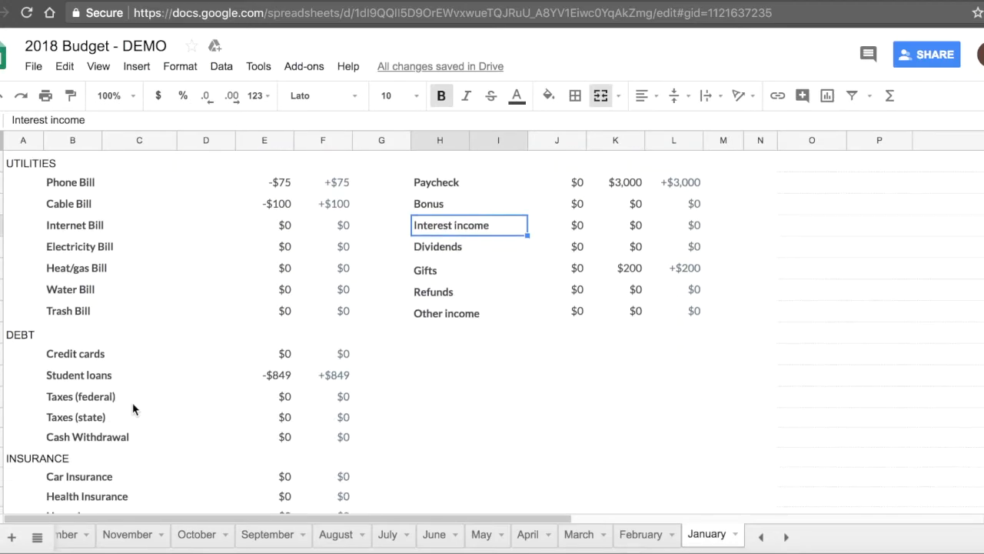
pyautogui.scroll(1, 132, 408)
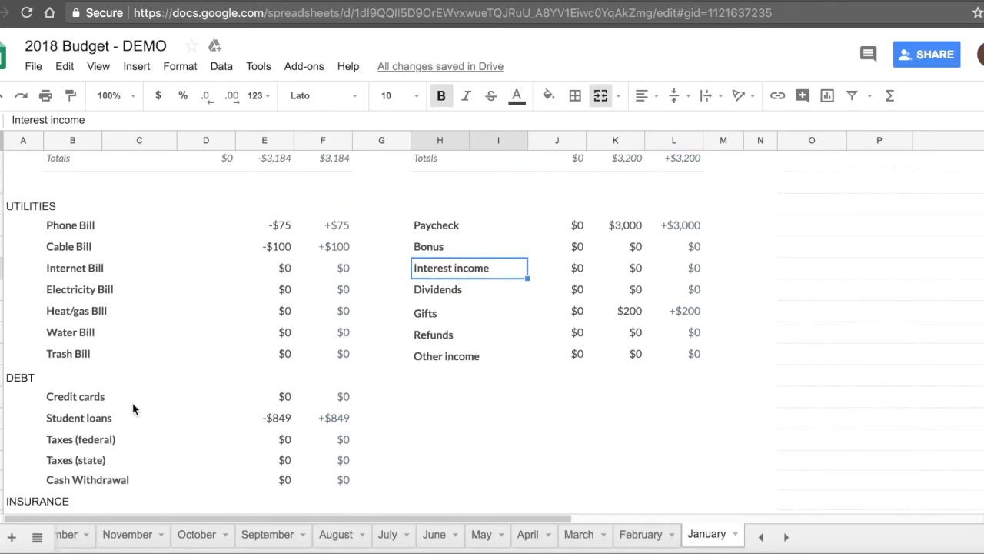
pyautogui.scroll(-1, 132, 408)
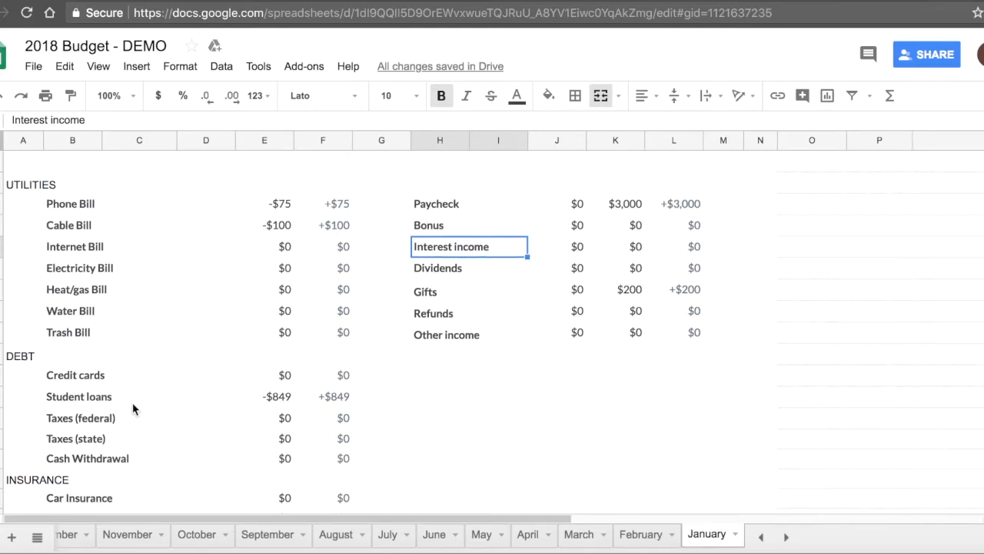
pyautogui.scroll(-9, 132, 408)
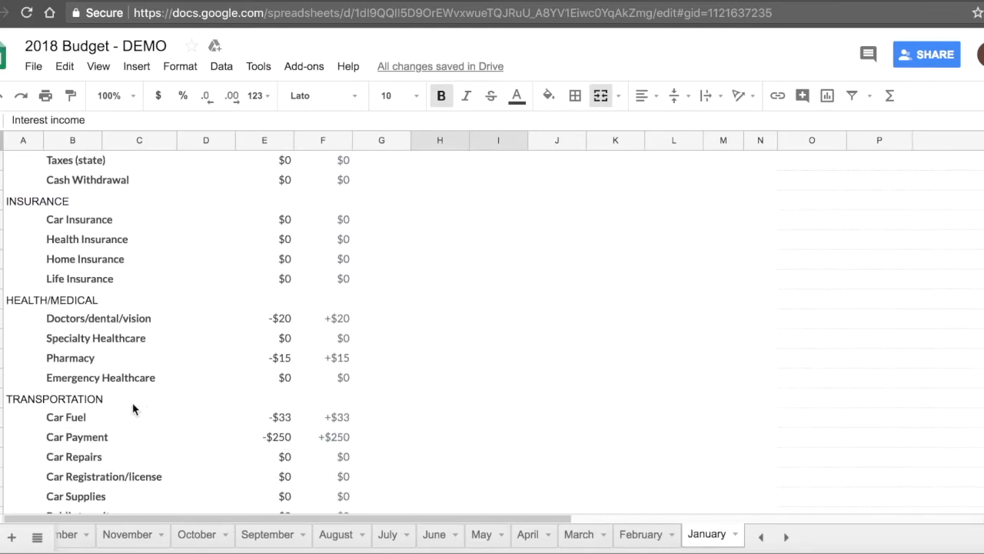
pyautogui.scroll(-3, 133, 408)
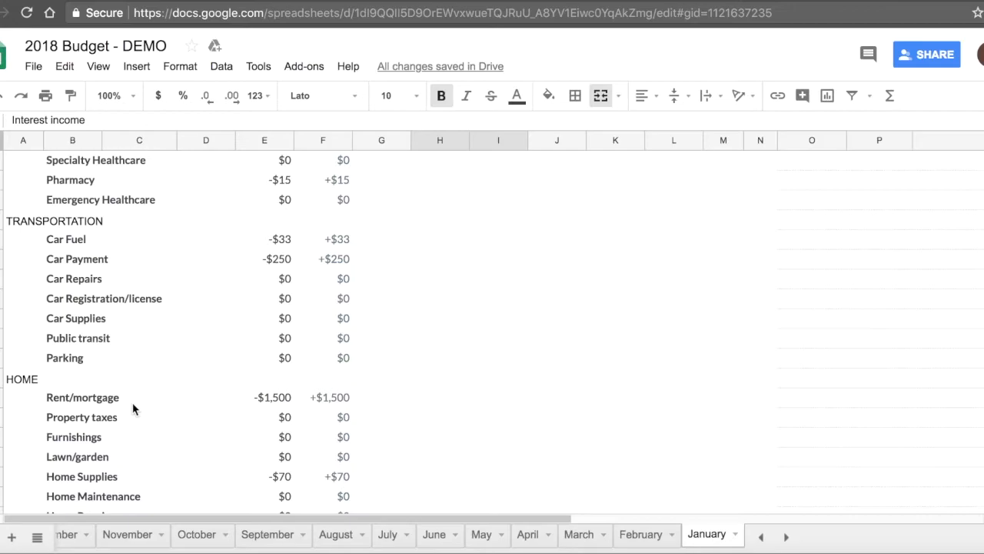
pyautogui.scroll(-1, 133, 408)
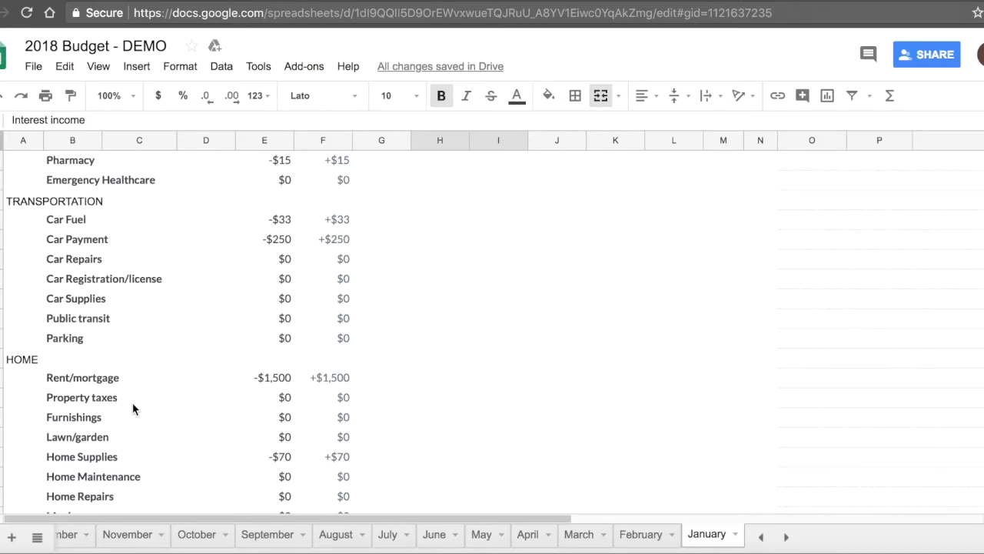
# - Rename the Rent/mortgage category under HOME in January's Expenses table as Mortgage
pyautogui.click(60, 382)
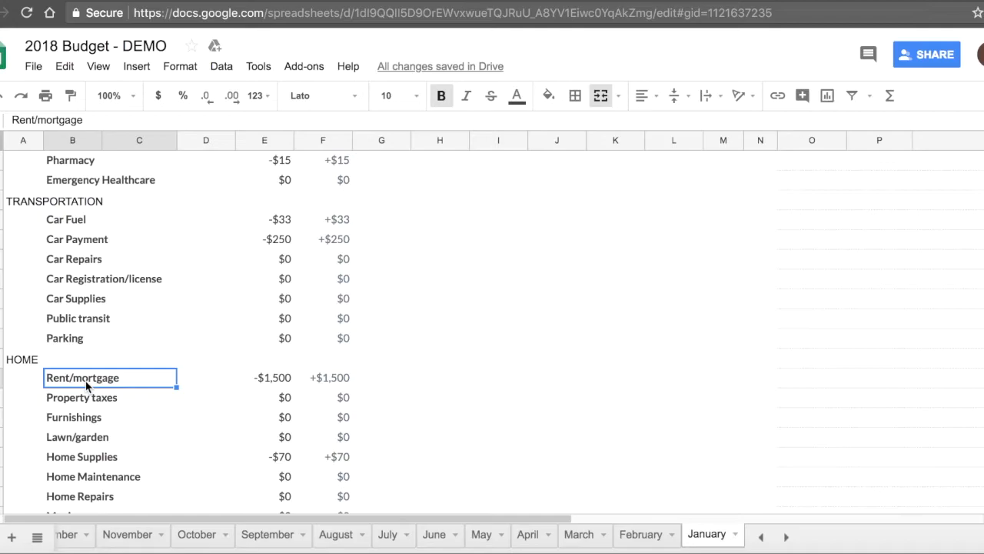
pyautogui.write('Mortgage')
pyautogui.press('Return')
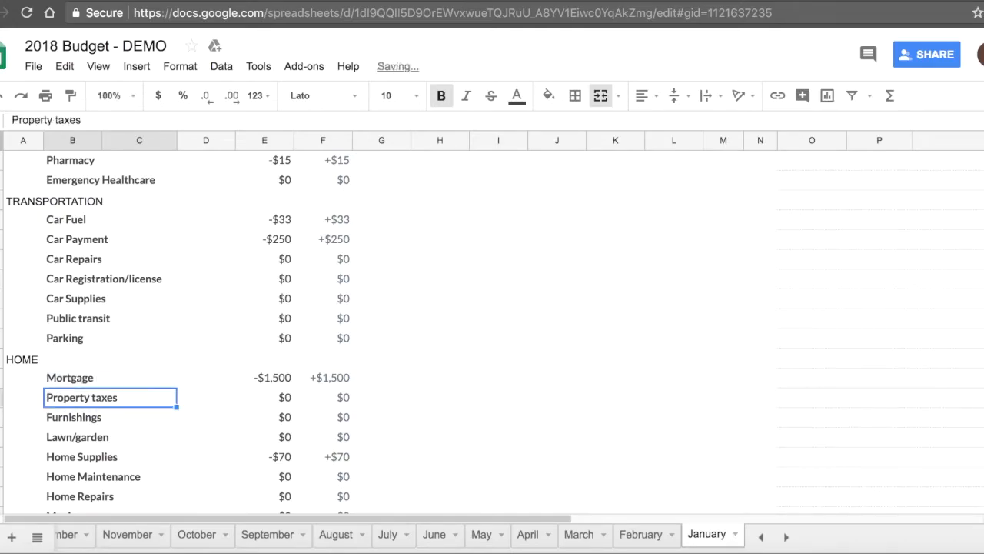
# - Check the Mortgage row's Actual and Diff. cells, and examine the category assigned to the 1/1/2018 Mortgage transaction
pyautogui.click(115, 381)
pyautogui.moveTo(292, 383); pyautogui.dragTo(344, 383)
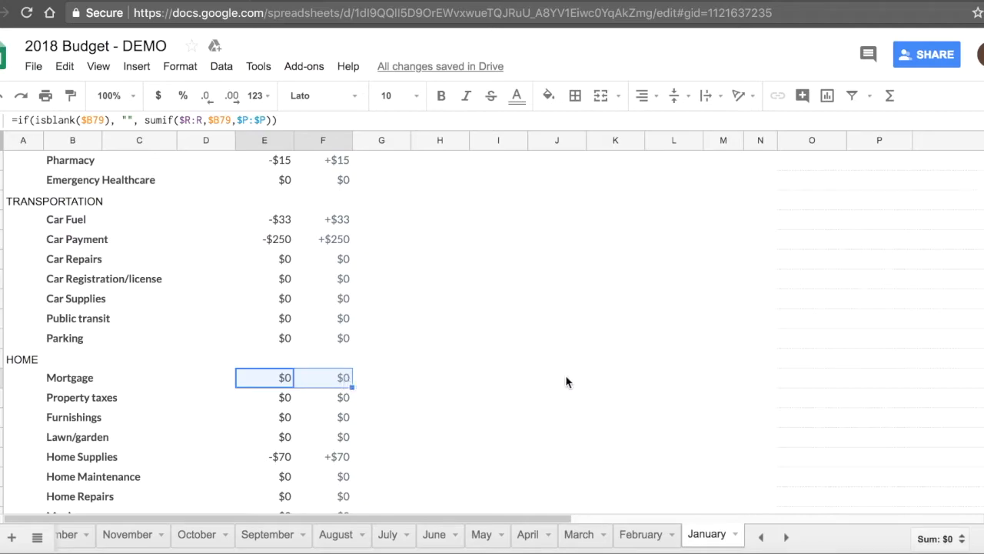
pyautogui.hscroll(10, 887, 468)
pyautogui.scroll(10, 887, 467)
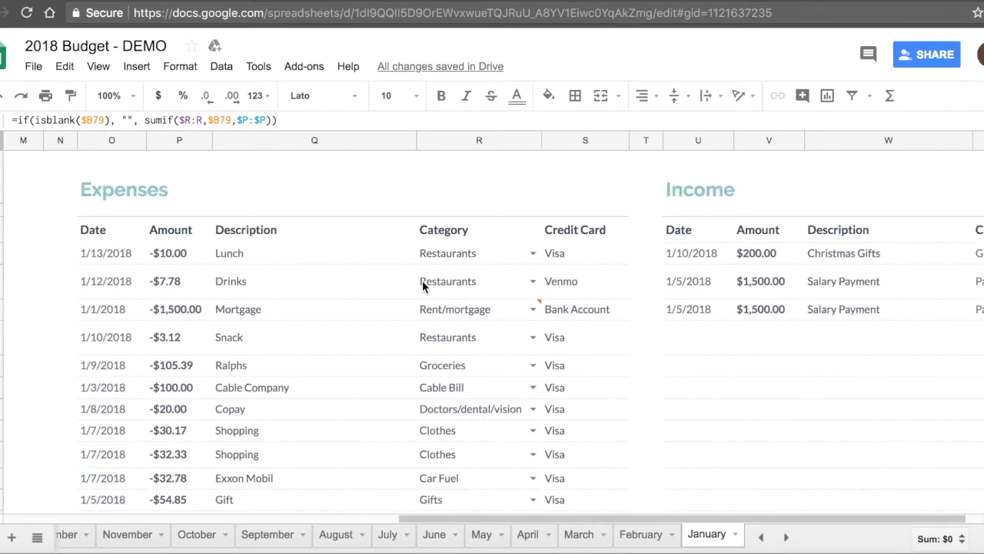
pyautogui.click(507, 311)
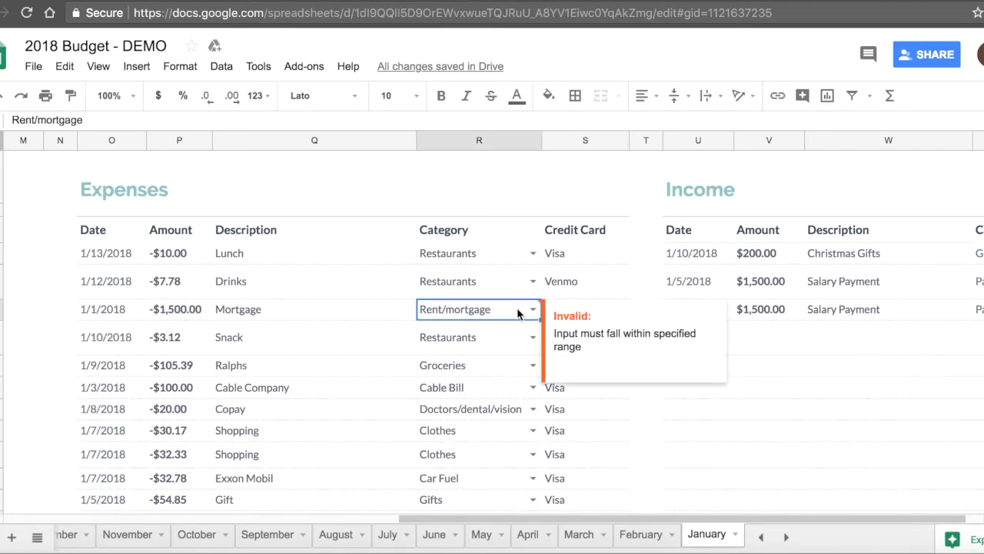
# - Set the category of January's 1/1/2018 Mortgage transaction to Mortgage
pyautogui.write('Mort')
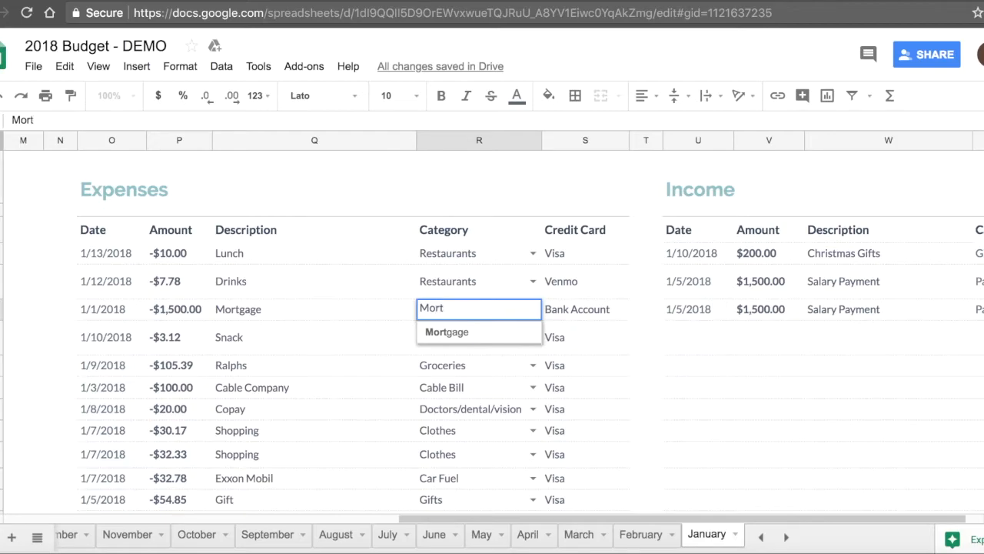
pyautogui.press('Return')
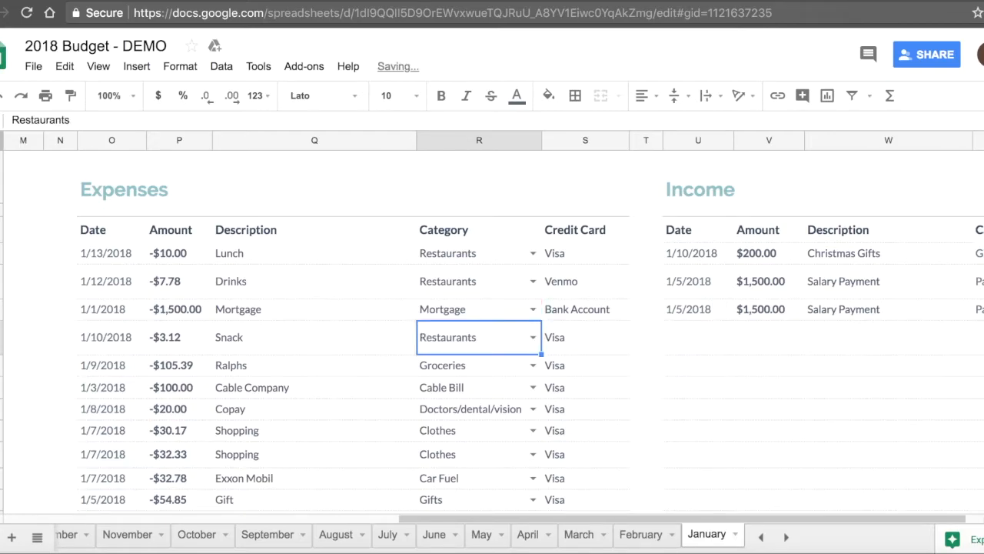
pyautogui.click(436, 309)
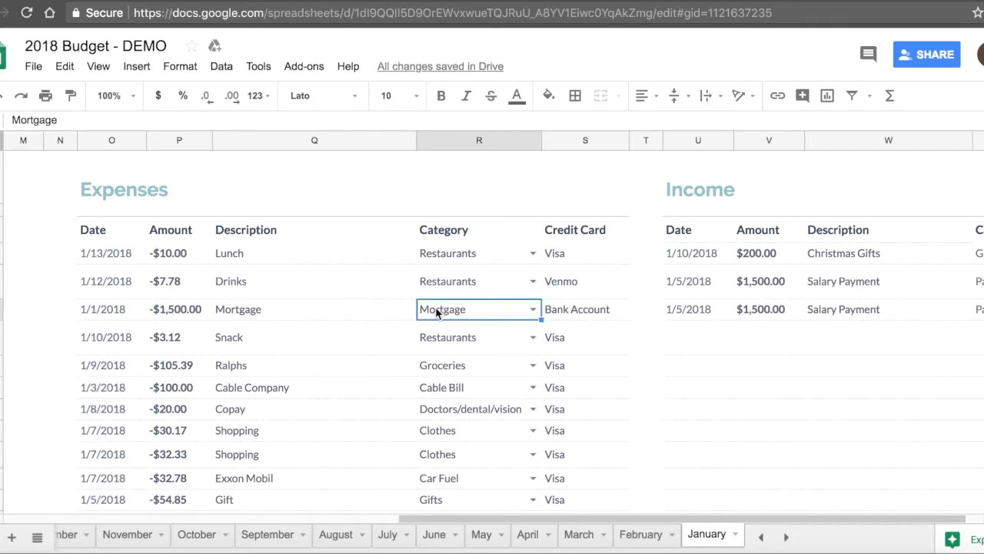
# - Examine the formulas in the Actual and Diff. cells of January's Mortgage row under HOME
pyautogui.hscroll(-9, 415, 406)
pyautogui.scroll(-4, 415, 405)
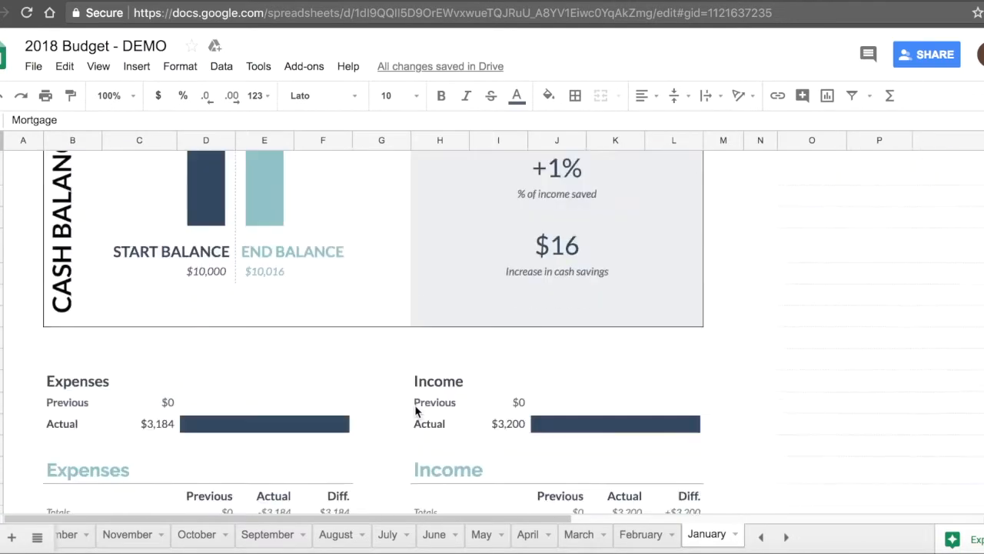
pyautogui.scroll(-10, 415, 405)
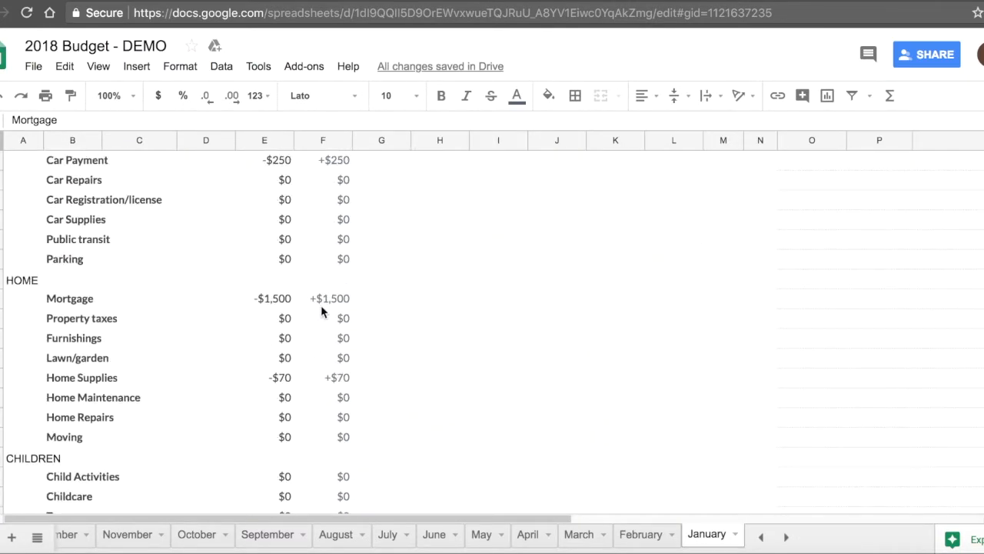
pyautogui.click(325, 302)
pyautogui.click(273, 299)
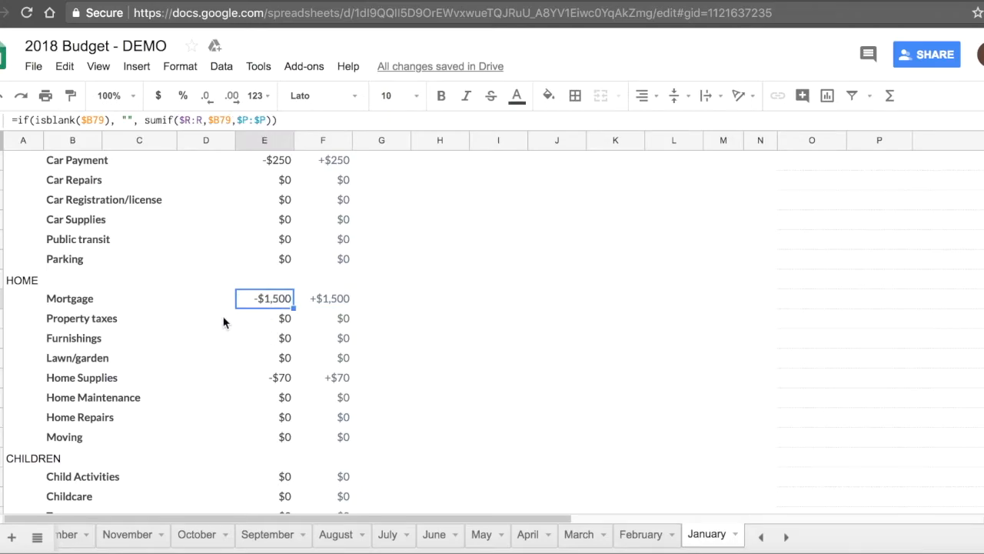
pyautogui.click(347, 304)
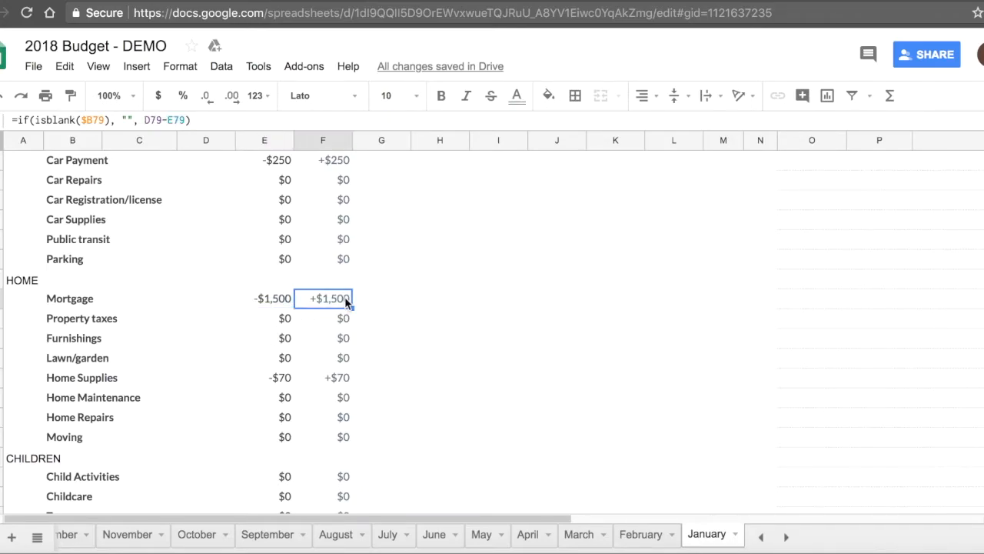
# - Copy January's Mortgage label over Rent/mortgage under HOME on the February sheet, and check that row's Previous cell
pyautogui.click(98, 306)
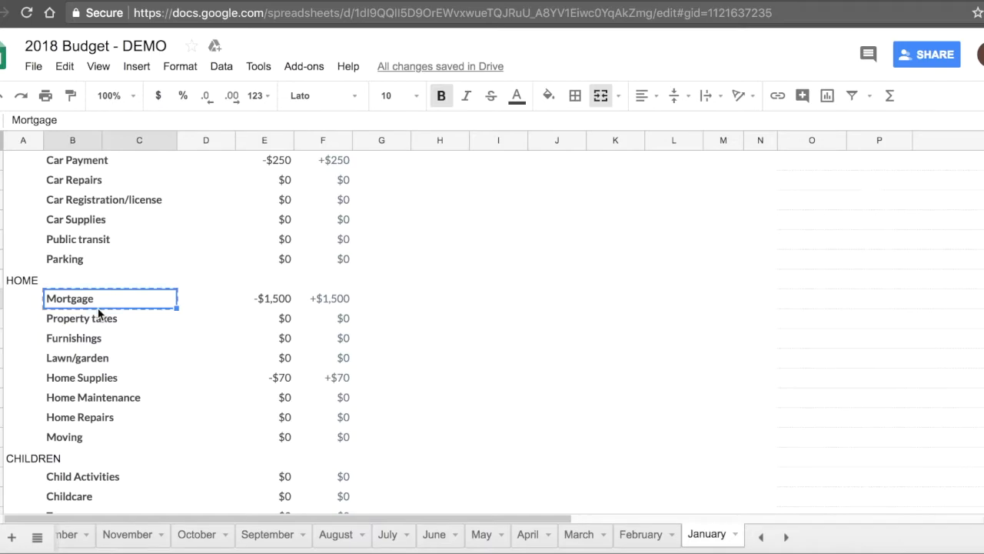
pyautogui.click(645, 533)
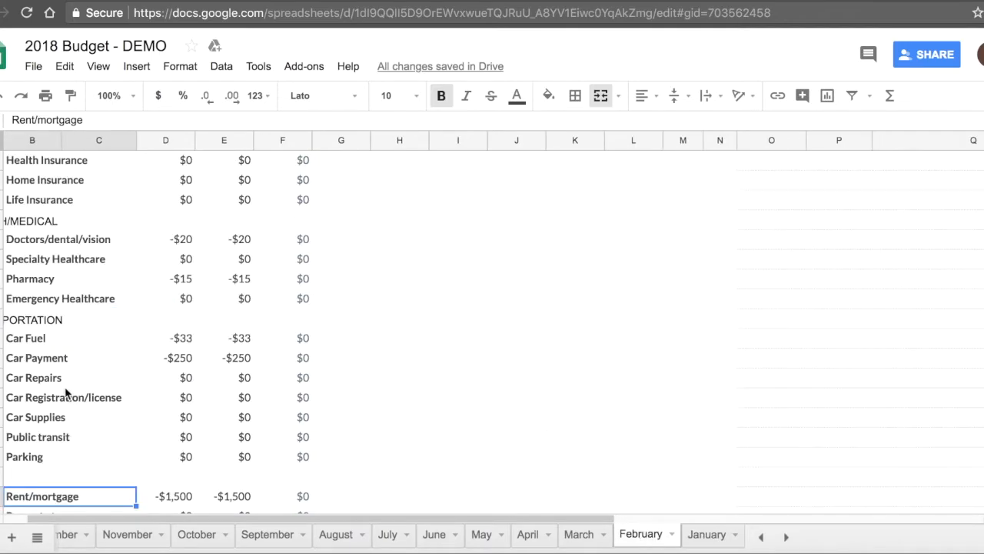
pyautogui.scroll(-1, 64, 392)
pyautogui.hscroll(-1, 63, 392)
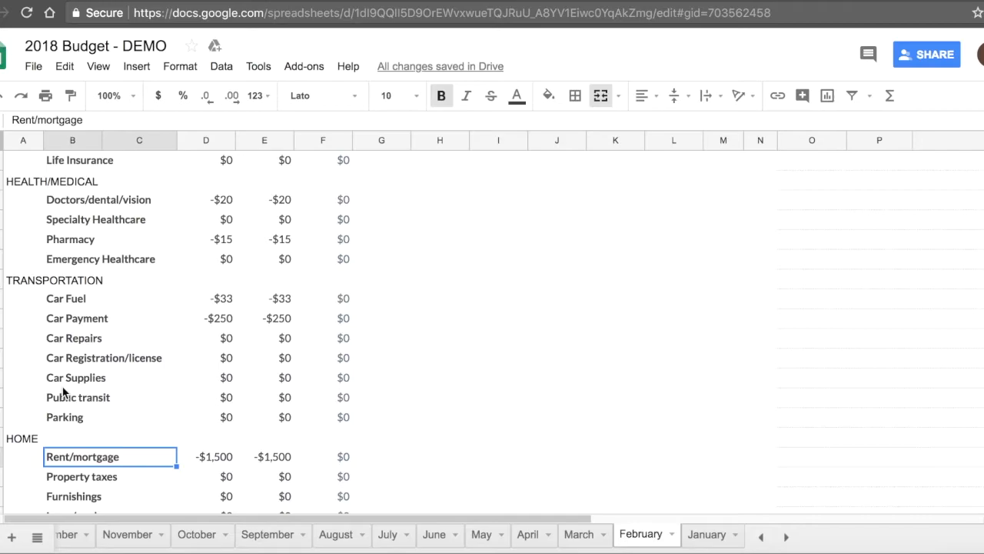
pyautogui.write('Mortgage')
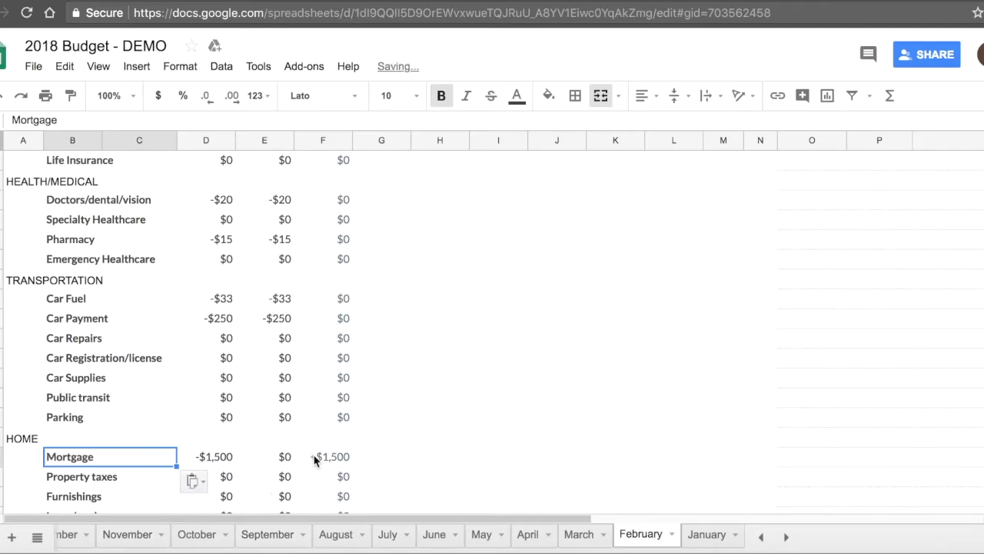
pyautogui.click(211, 459)
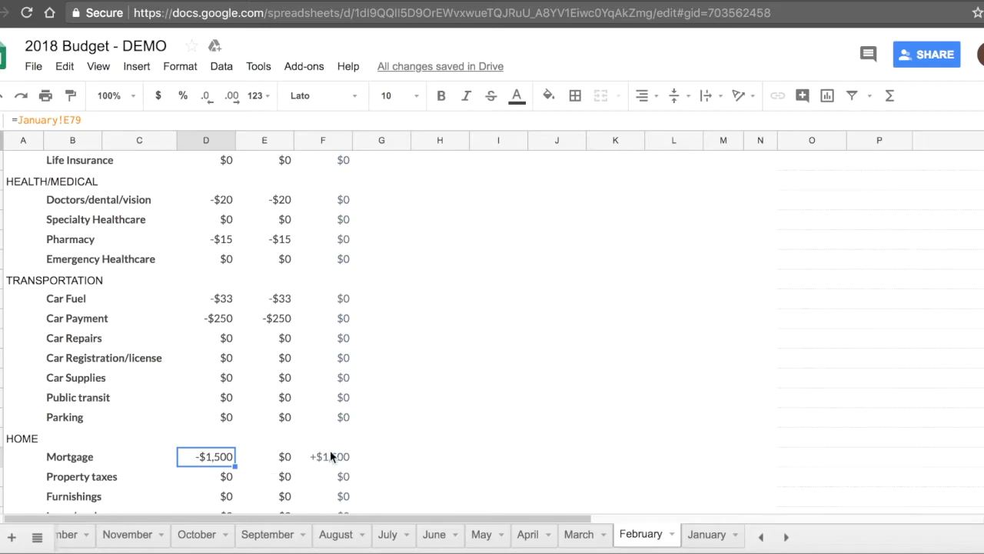
# - Change the category of February's 2/2/2018 Mortgage transaction to Mortgage from the list of allowed categories
pyautogui.click(88, 457)
pyautogui.hscroll(10, 655, 444)
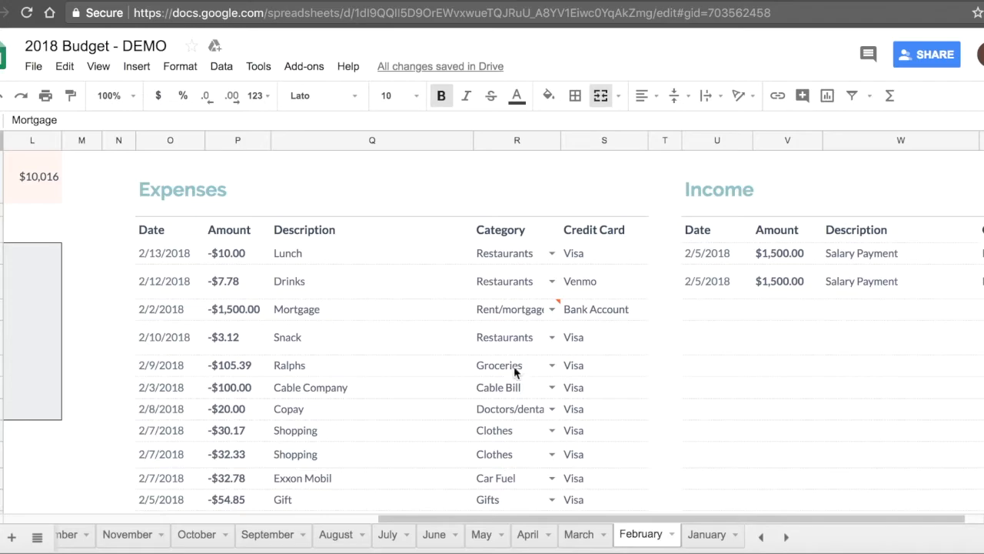
pyautogui.click(513, 316)
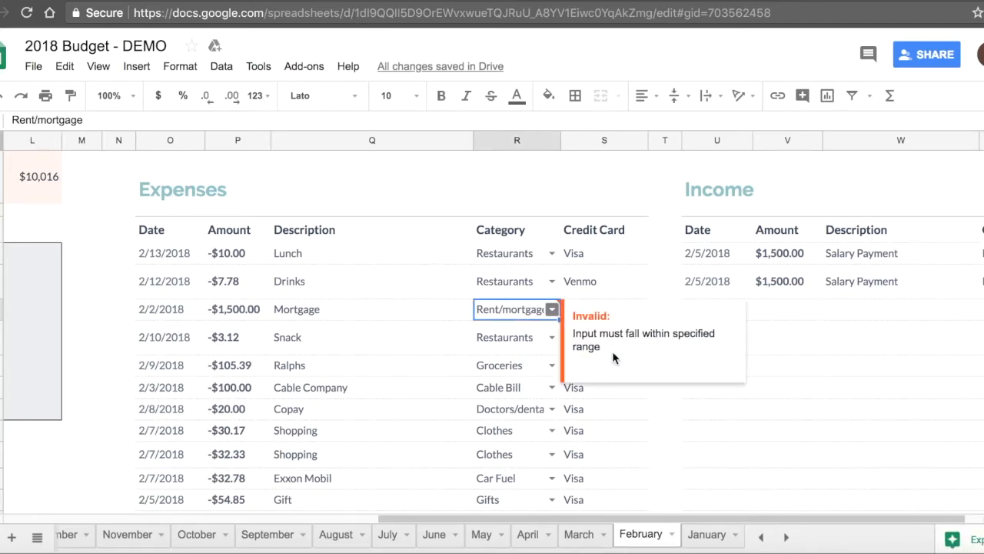
pyautogui.click(552, 309)
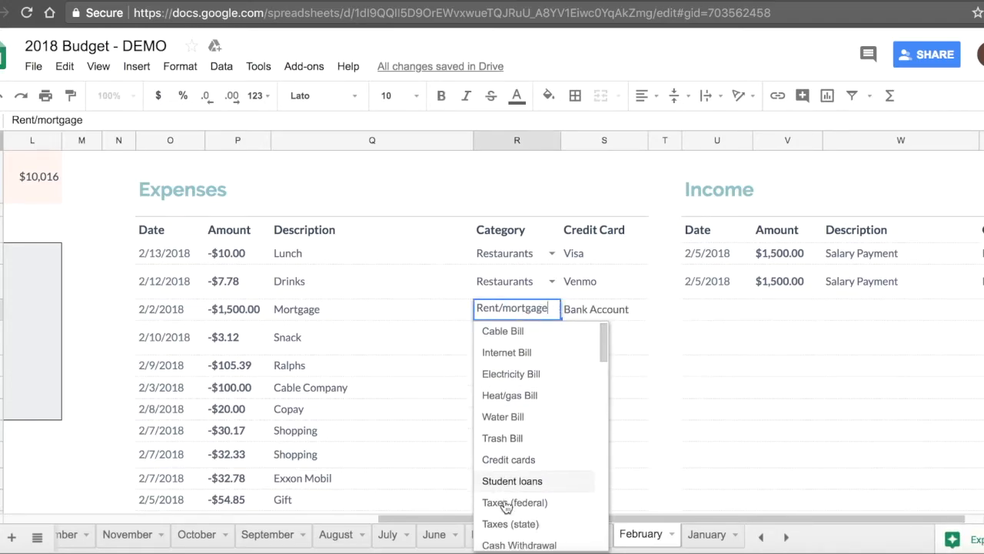
pyautogui.scroll(-6, 501, 484)
pyautogui.scroll(-1, 506, 506)
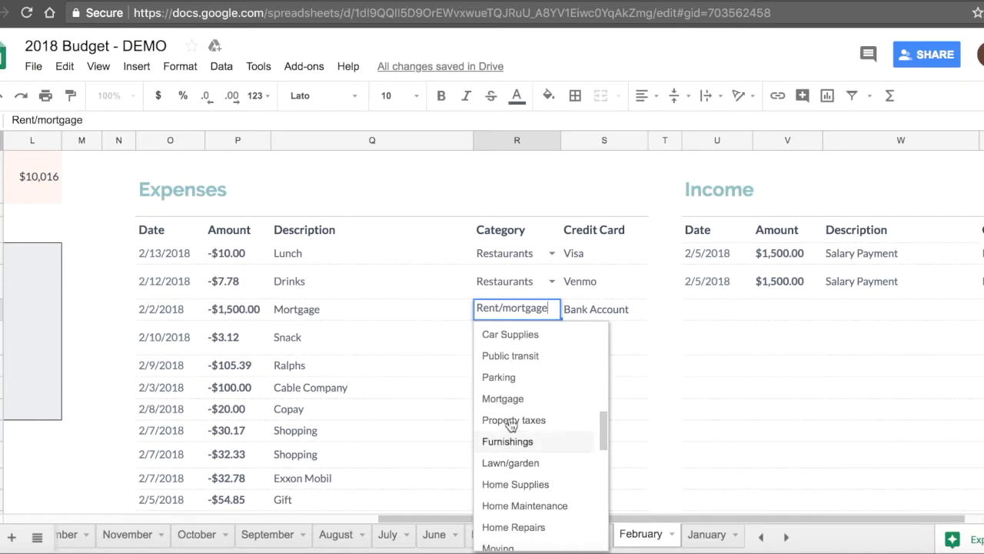
pyautogui.click(509, 400)
pyautogui.click(483, 360)
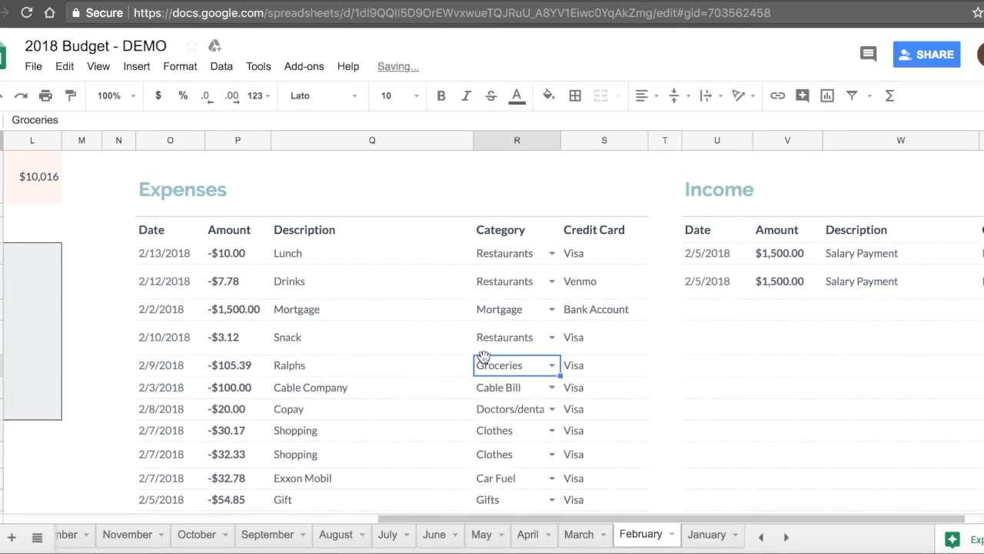
# - Examine the formulas in the Previous and Actual cells of February's Mortgage row under HOME
pyautogui.hscroll(-10, 483, 355)
pyautogui.scroll(-15, 483, 356)
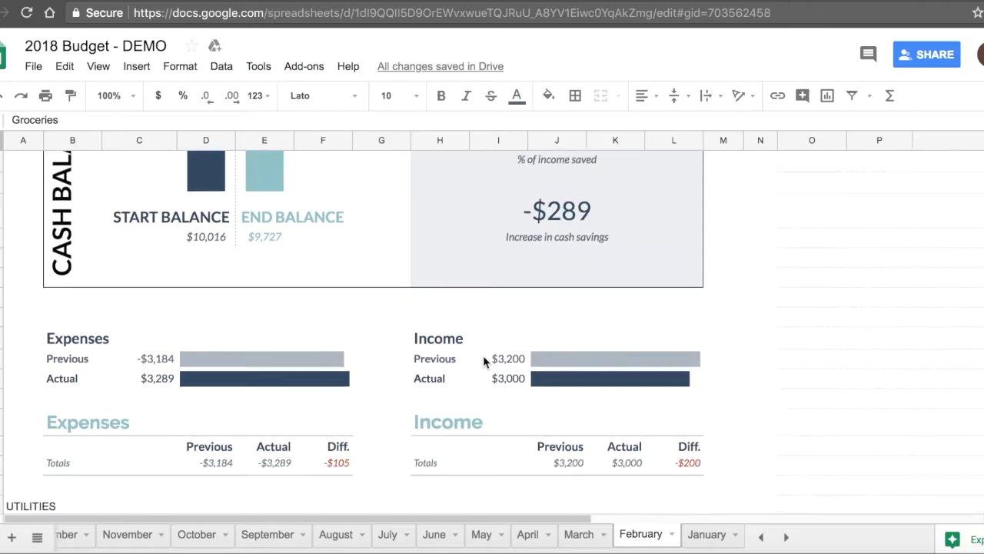
pyautogui.scroll(-10, 483, 360)
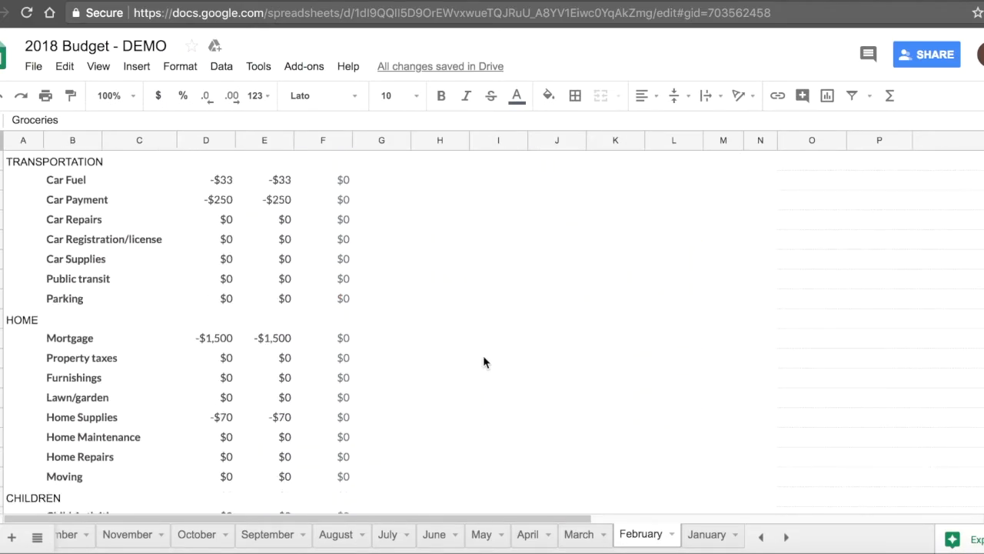
pyautogui.click(222, 261)
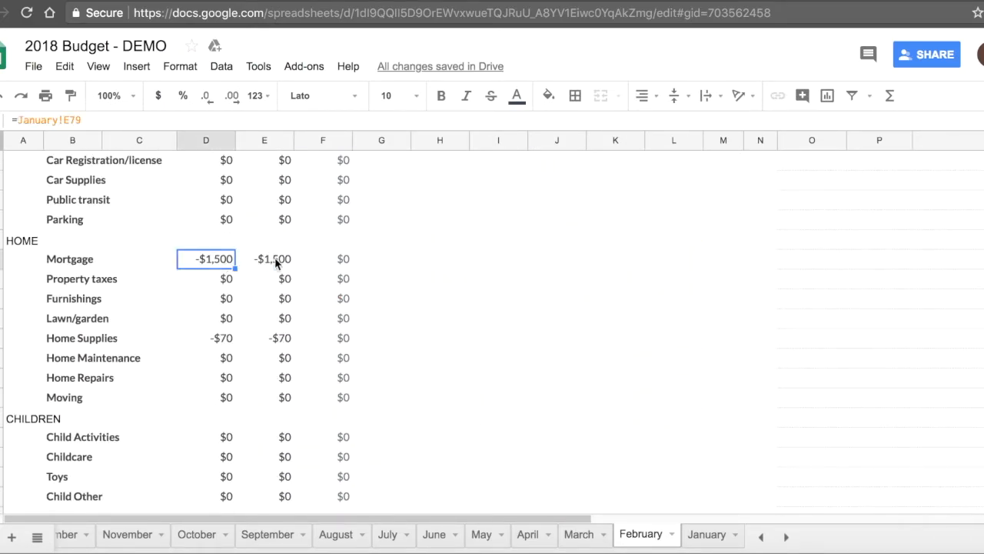
pyautogui.click(275, 259)
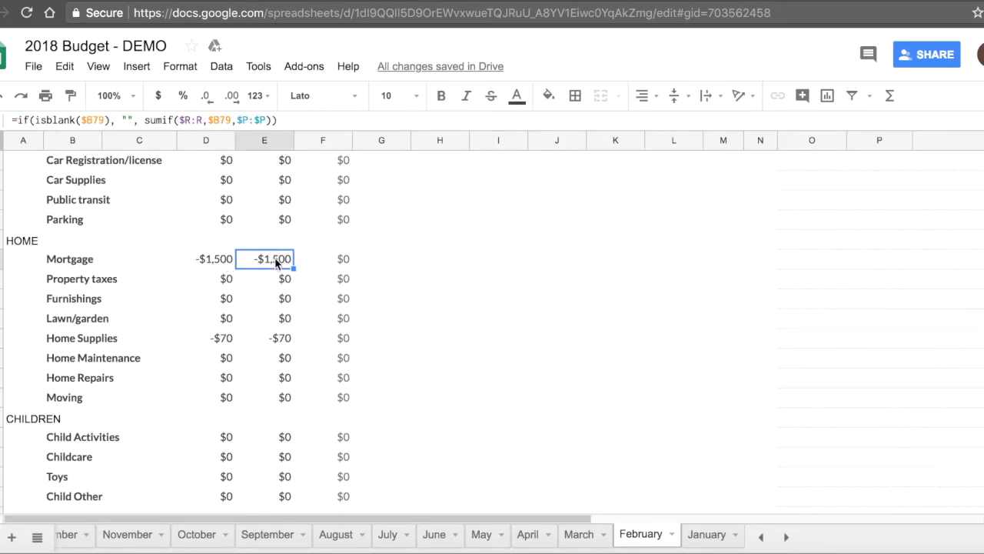
# - Replace the Rent/mortgage label under HOME on the March sheet with Mortgage, and check its Previous and Actual cells
pyautogui.click(579, 534)
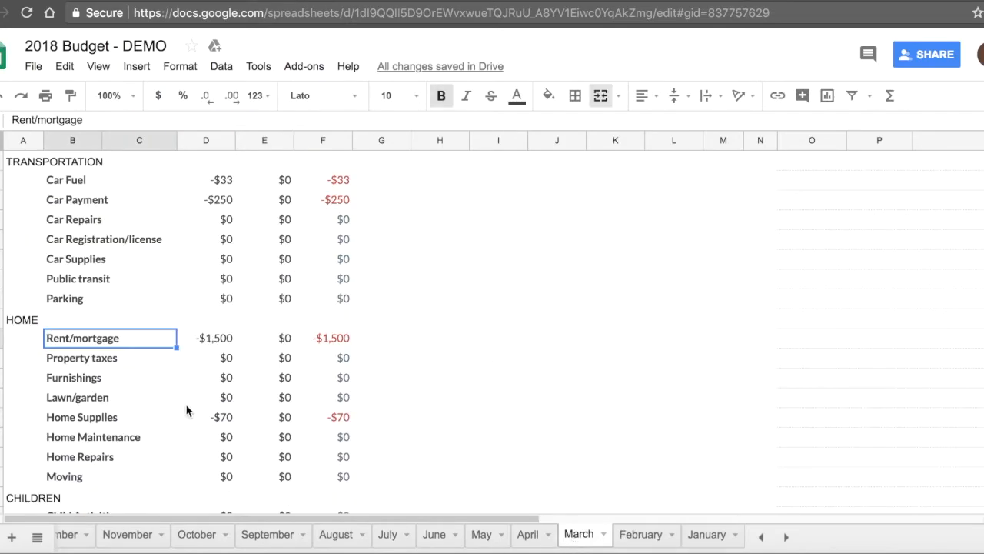
pyautogui.write('Mortgage')
pyautogui.click(219, 339)
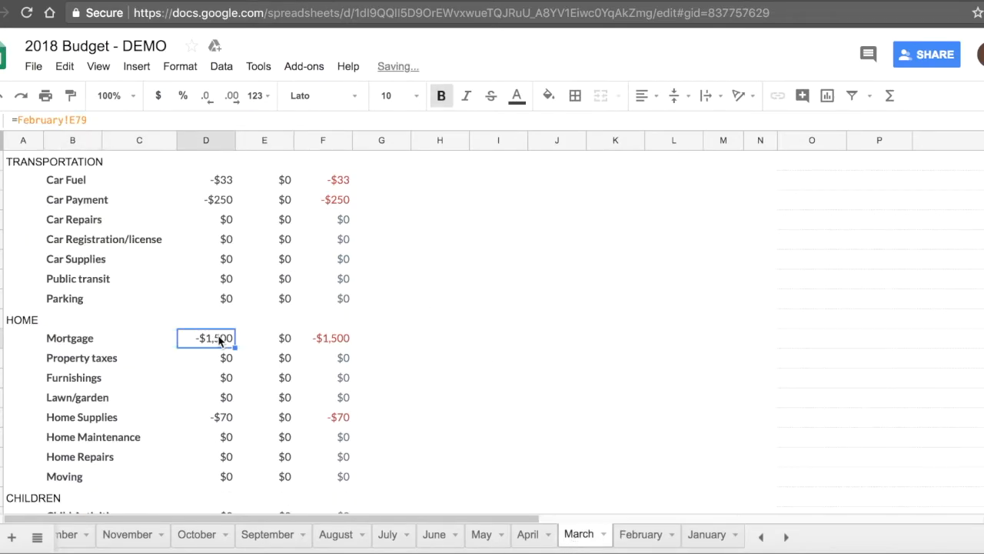
pyautogui.click(277, 342)
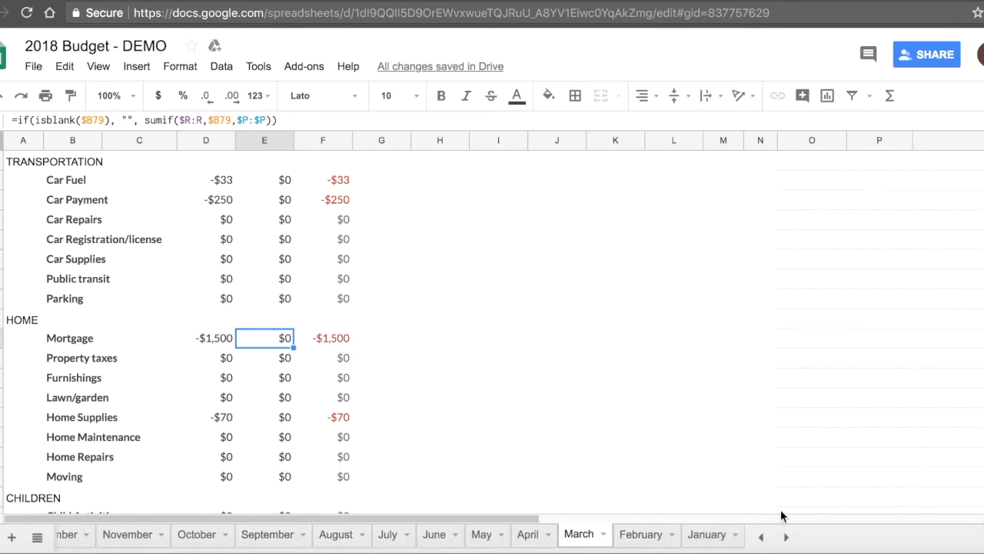
# - Switch to the 2018 Expenses sheet, where Rent/mortgage is listed under Home
pyautogui.click(761, 536)
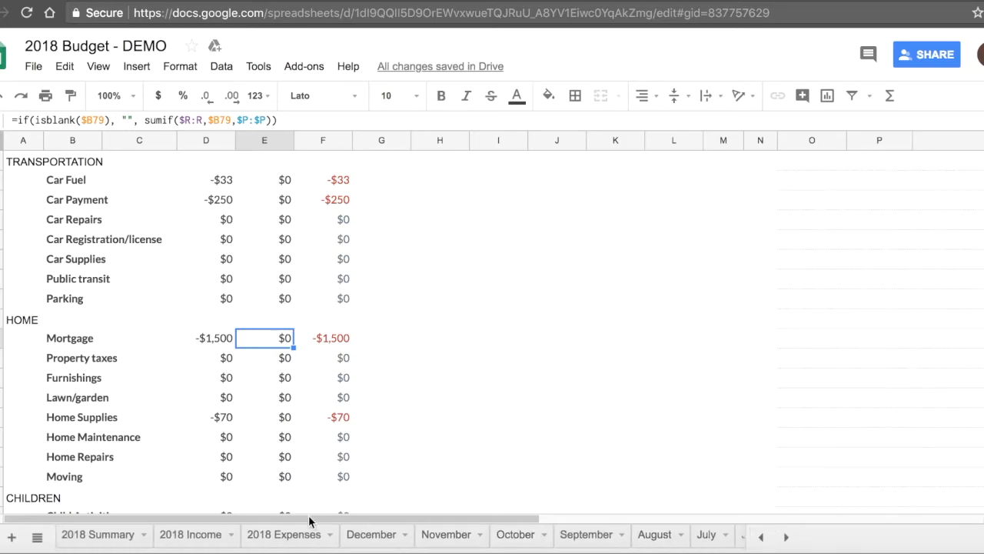
pyautogui.click(269, 539)
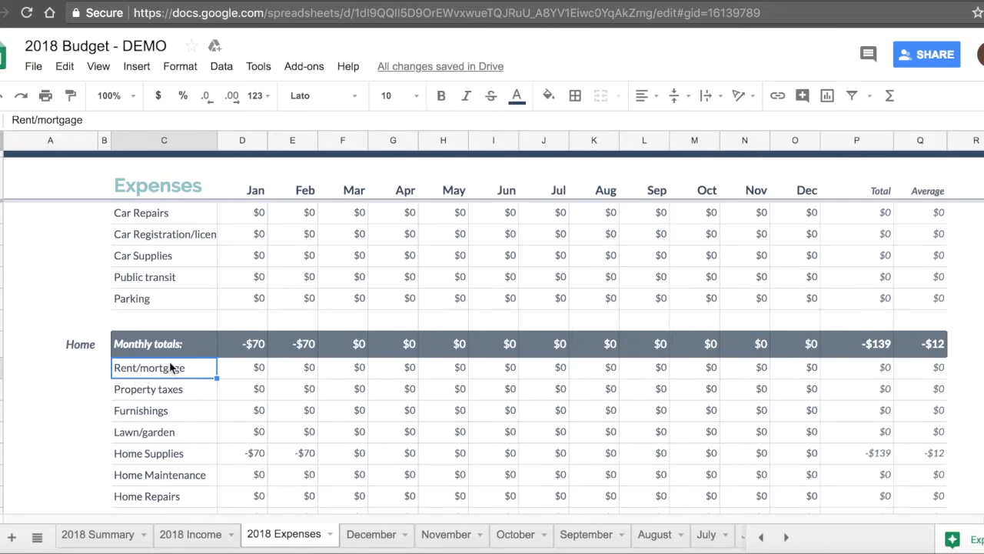
pyautogui.write('Mortgage')
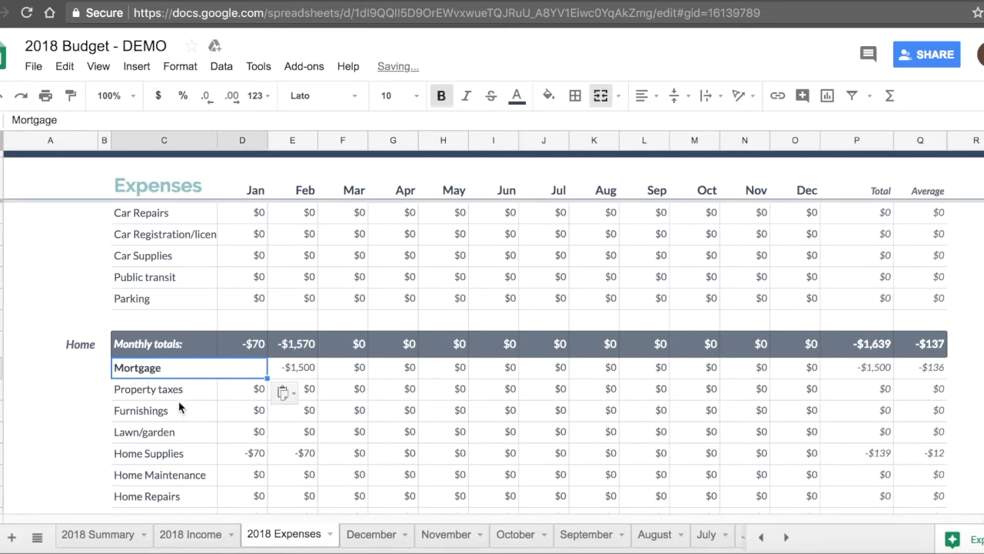
pyautogui.press('super+z')
pyautogui.press('super+z')
# - Rename Rent/mortgage under Home on the 2018 Expenses sheet as Mortgage, and check its Jan and Feb cells
pyautogui.write('Mortgage')
pyautogui.press('Return')
pyautogui.click(254, 369)
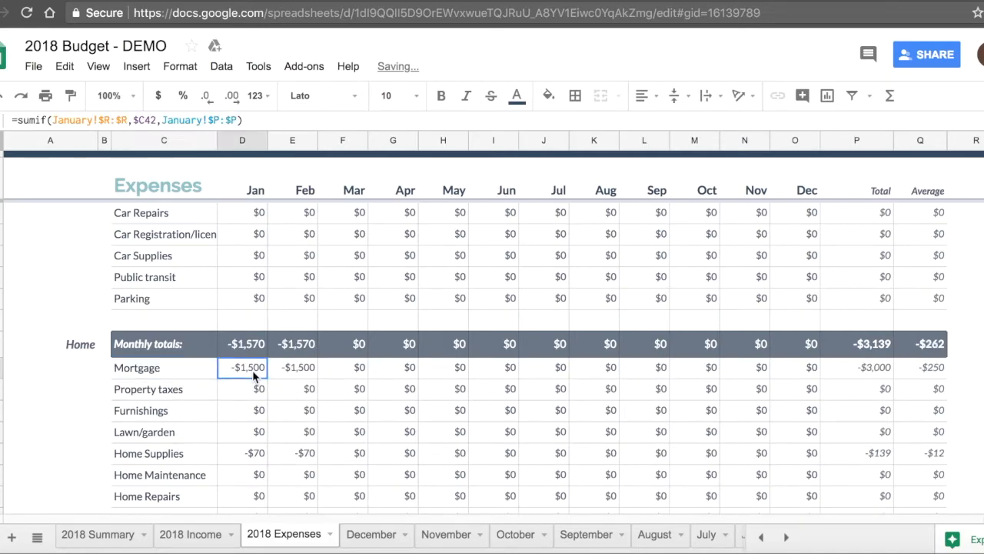
pyautogui.click(292, 369)
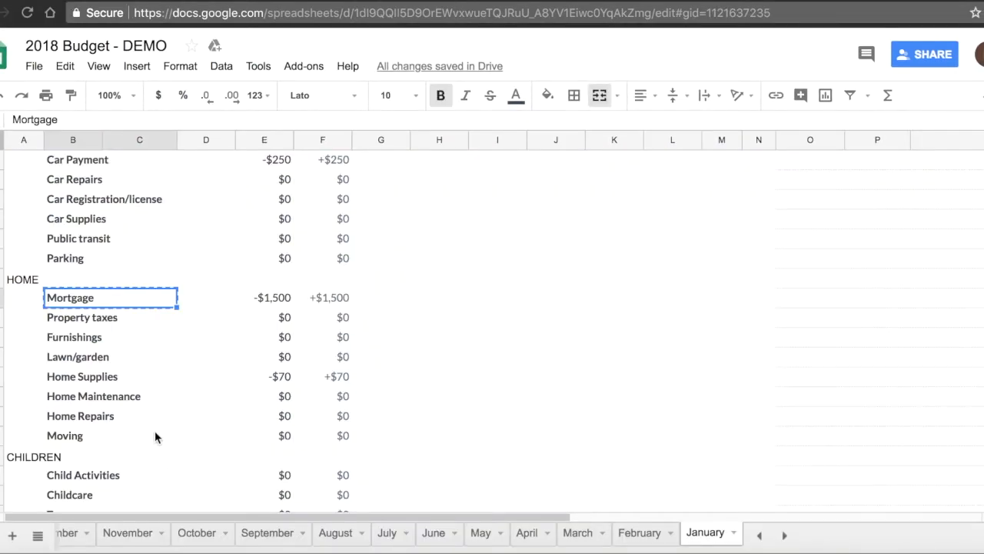
# - Highlight the HOME section of January's Expenses table, from its heading down to Moving, to review its categories
pyautogui.hotkey('ctrl', 'c')
pyautogui.click(84, 382)
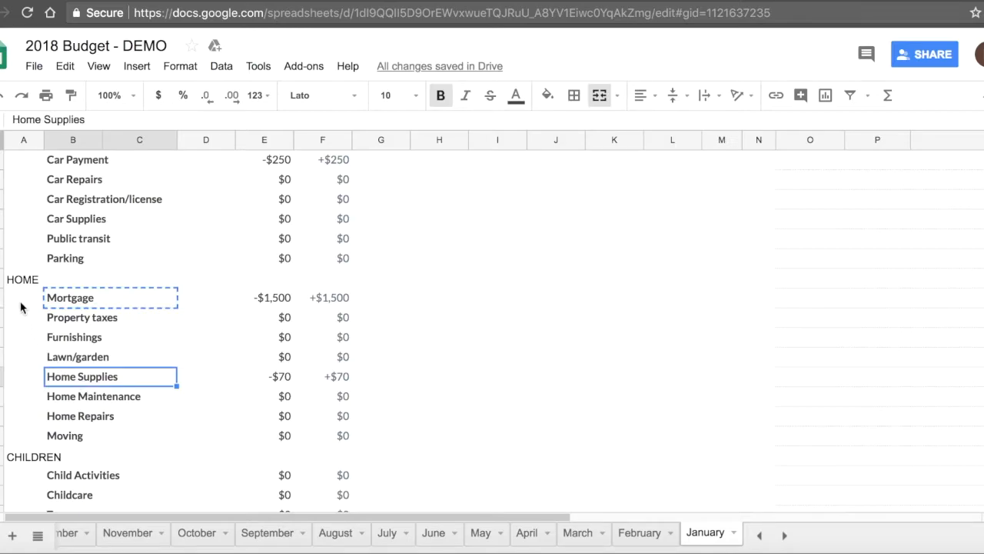
pyautogui.click(27, 283)
pyautogui.moveTo(57, 283); pyautogui.dragTo(335, 437)
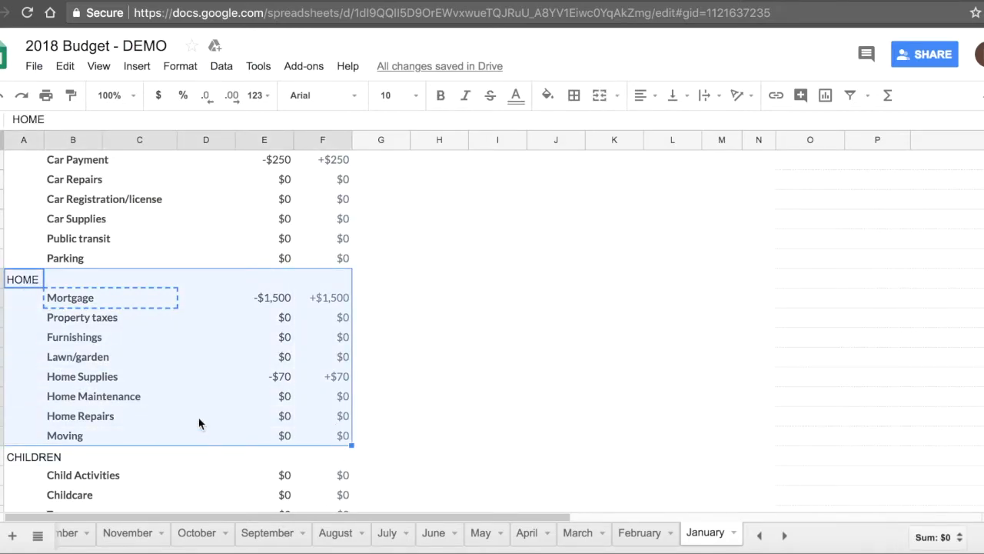
pyautogui.scroll(-3, 199, 422)
pyautogui.scroll(-1, 199, 422)
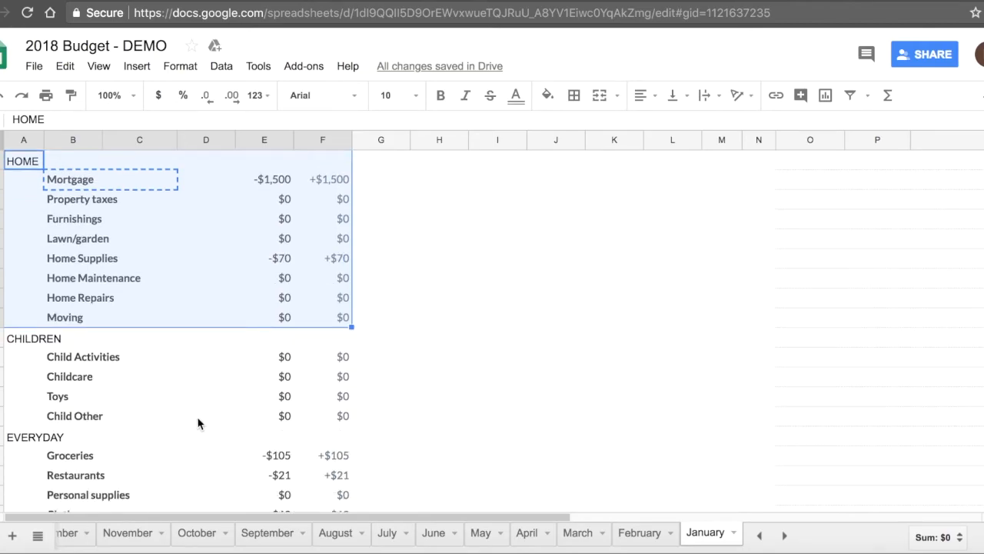
# - Delete the CHILDREN section, rows 87 to 91 from its heading through Child Other, from the January sheet
pyautogui.moveTo(34, 346); pyautogui.dragTo(335, 416)
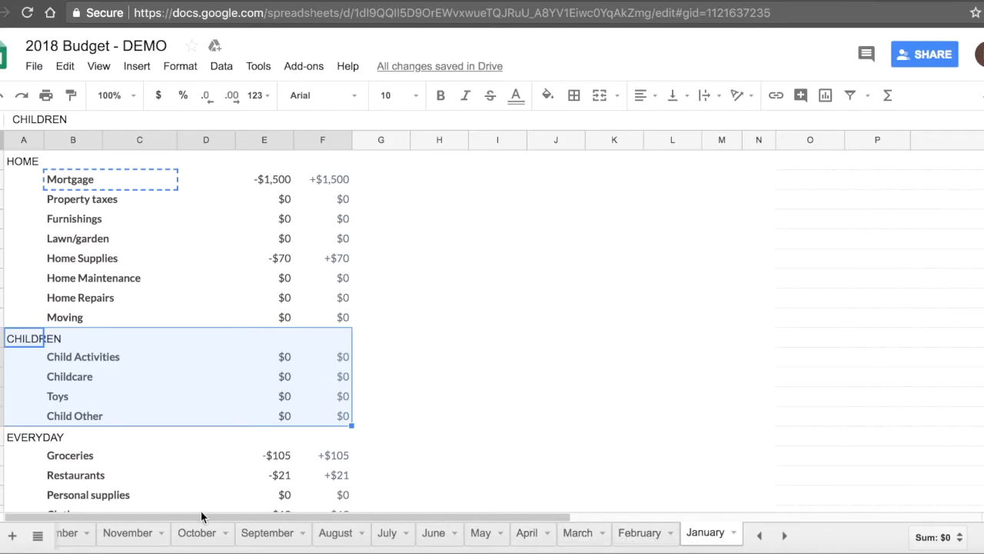
pyautogui.scroll(-3, 148, 426)
pyautogui.click(34, 223)
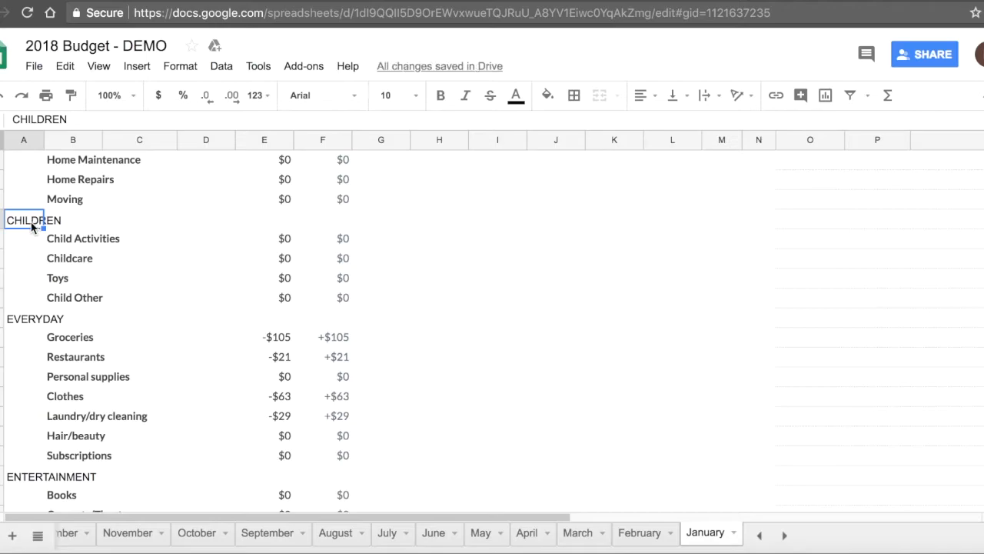
pyautogui.moveTo(2, 220); pyautogui.dragTo(2, 298)
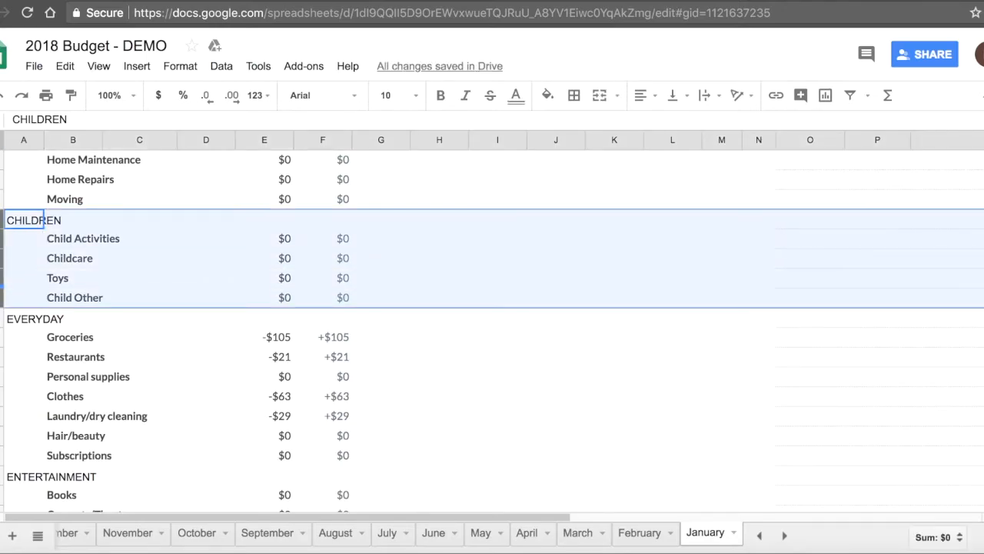
pyautogui.hscroll(10, 280, 274)
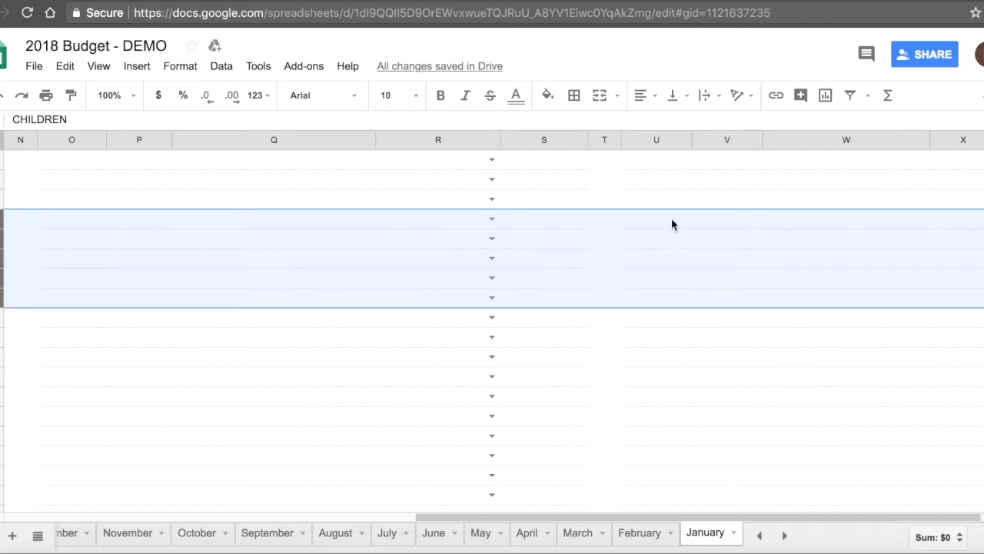
pyautogui.hscroll(-10, 273, 257)
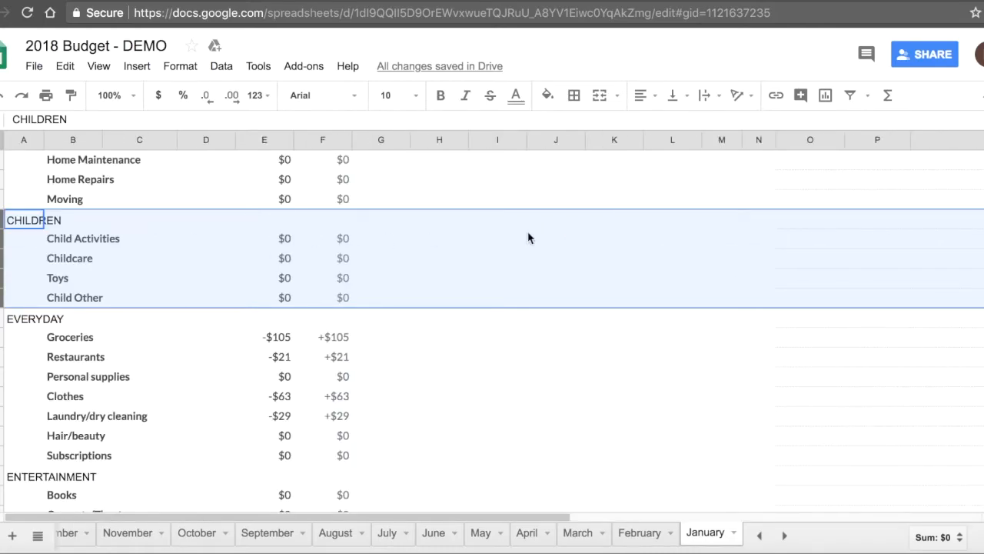
pyautogui.rightClick(398, 273)
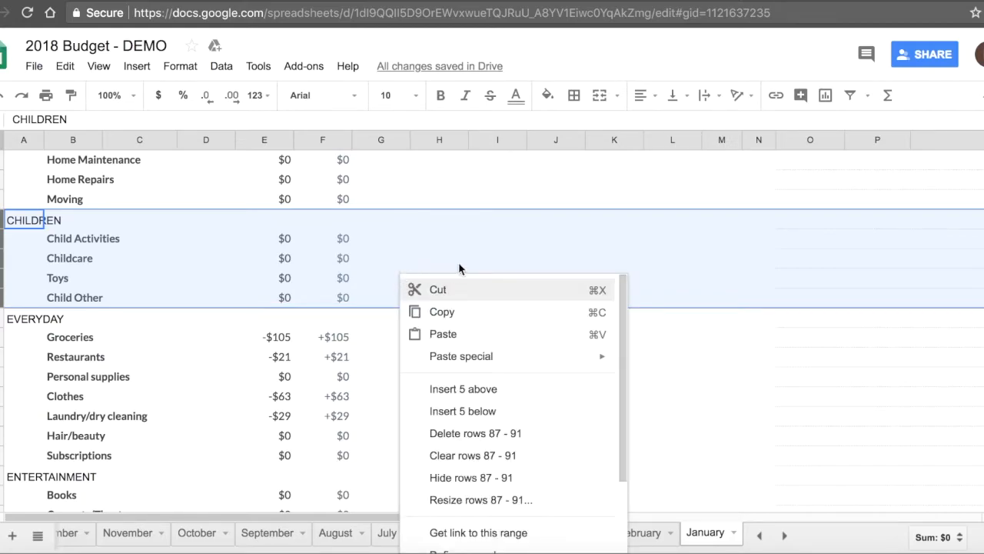
pyautogui.click(489, 435)
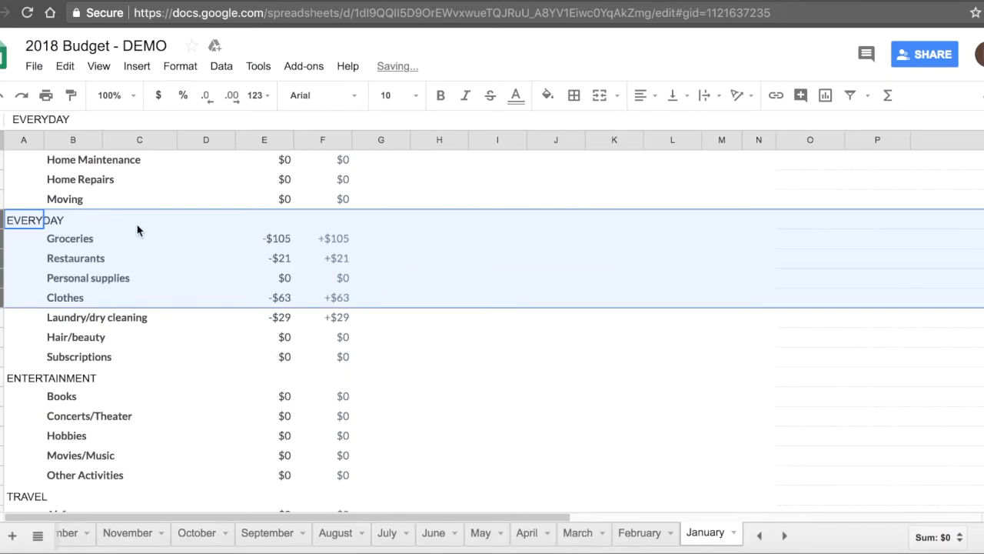
pyautogui.click(151, 244)
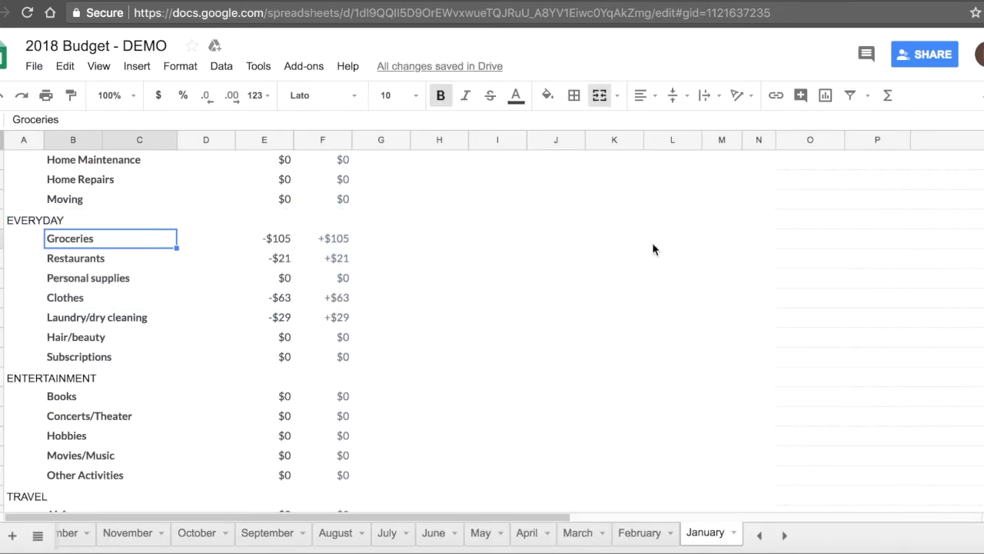
# - Delete the whole rows of the CHILDREN section, rows 87 to 91, from the February sheet
pyautogui.click(640, 532)
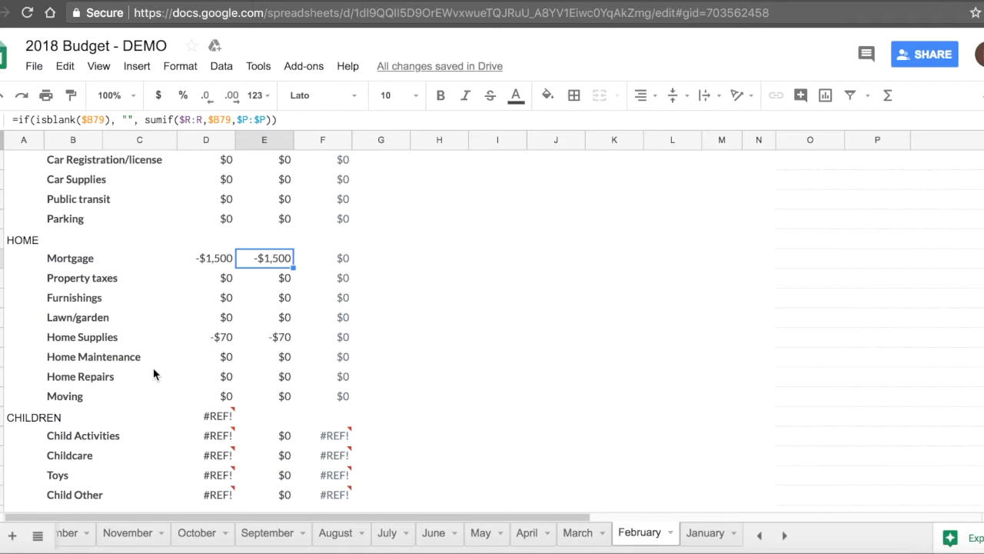
pyautogui.scroll(-3, 153, 374)
pyautogui.moveTo(4, 300); pyautogui.dragTo(3, 376)
pyautogui.rightClick(167, 352)
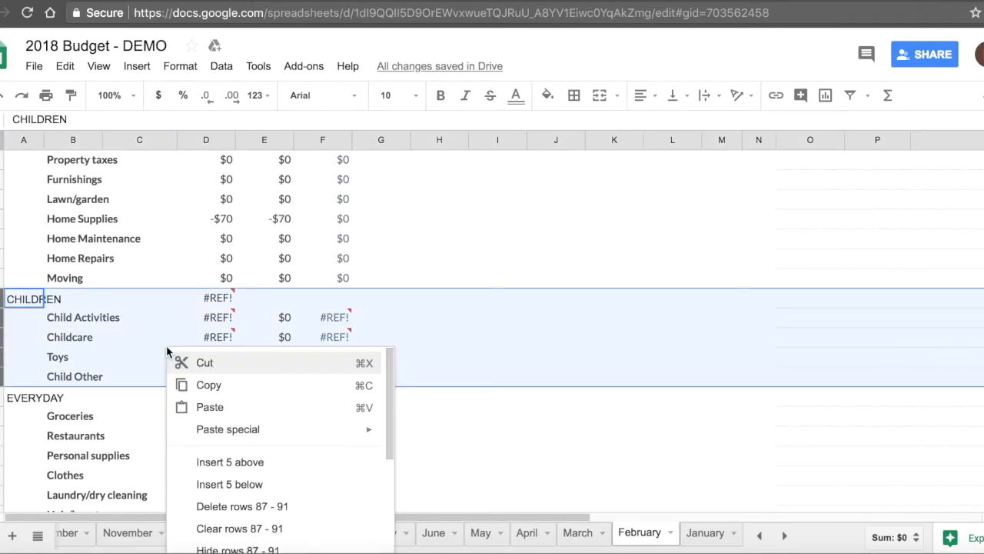
pyautogui.click(219, 506)
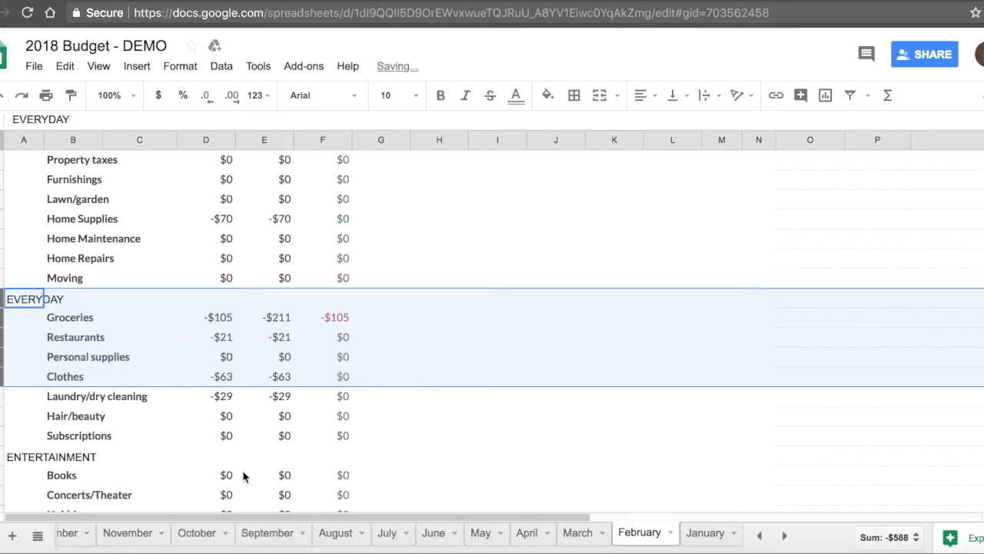
# - On the March sheet, clear only the CHILDREN section's cells in columns A to F, from its heading through Child Other
pyautogui.click(577, 542)
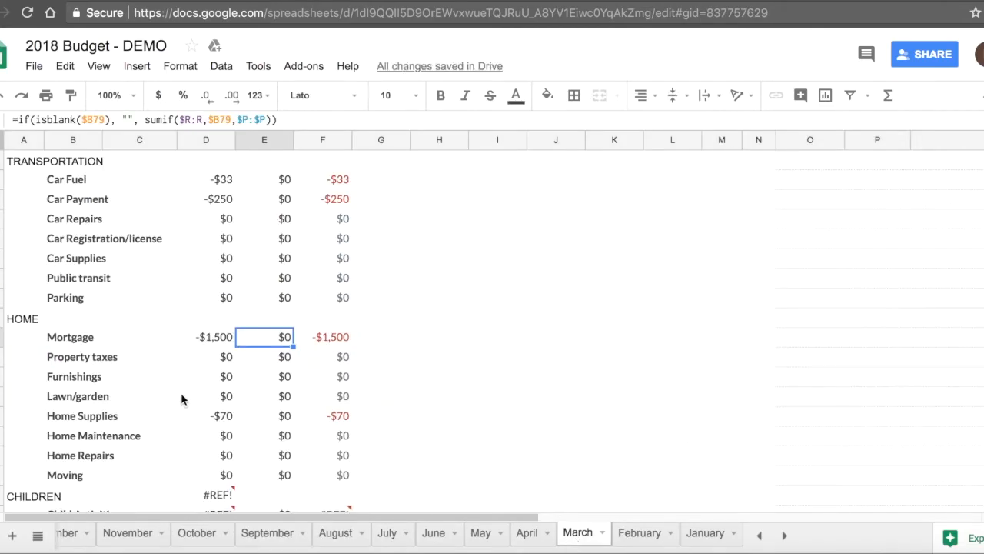
pyautogui.scroll(-3, 181, 393)
pyautogui.moveTo(2, 337); pyautogui.dragTo(2, 416)
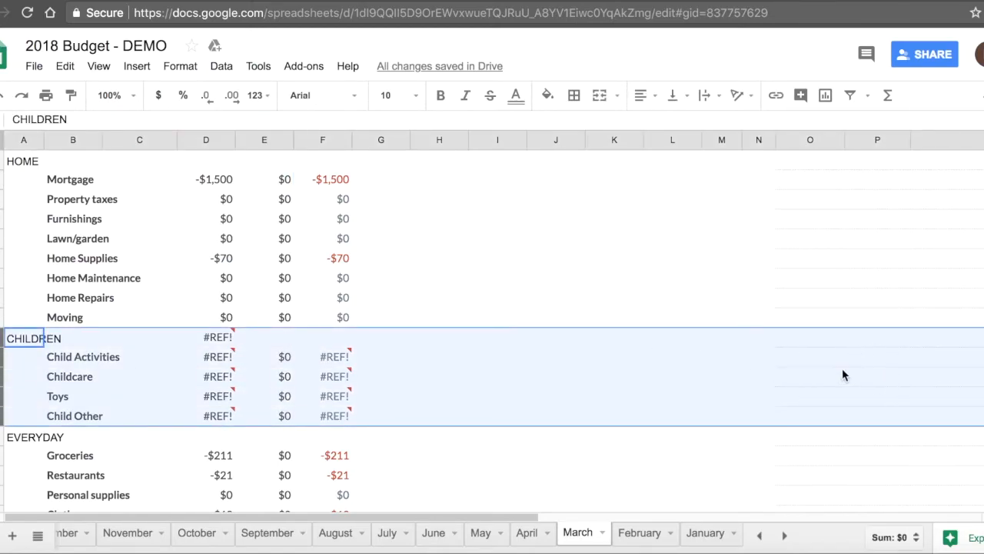
pyautogui.click(17, 341)
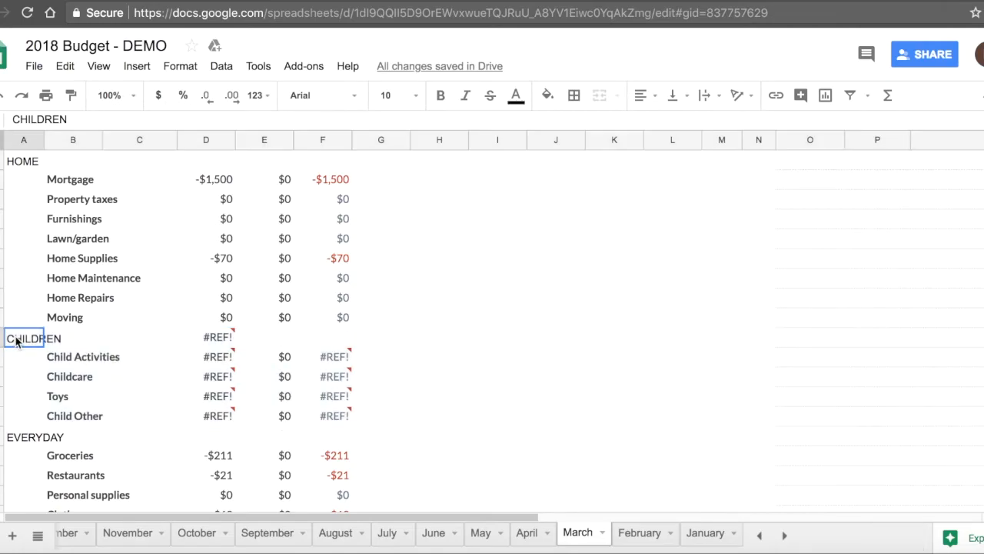
pyautogui.moveTo(107, 342); pyautogui.dragTo(313, 413)
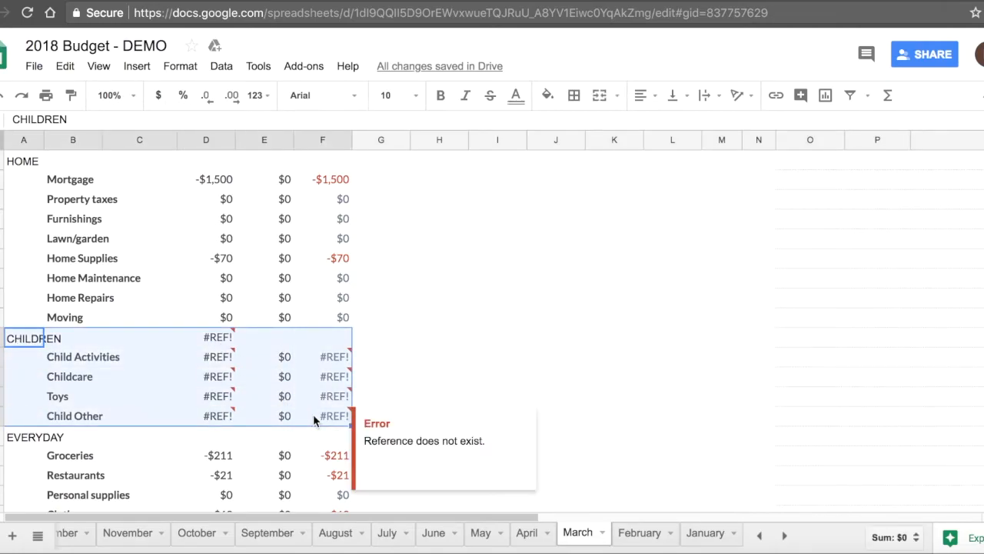
pyautogui.press('Delete')
# - Move March's block from the EVERYDAY heading through Donations (charity), columns A to F, up to directly below Moving
pyautogui.click(38, 436)
pyautogui.scroll(-8, 38, 433)
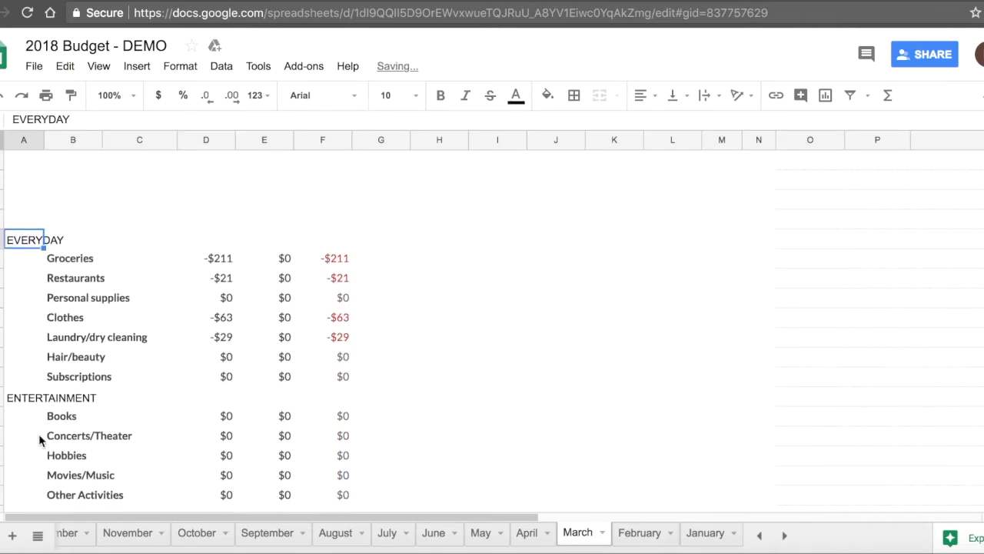
pyautogui.scroll(-5, 38, 434)
pyautogui.scroll(5, 39, 434)
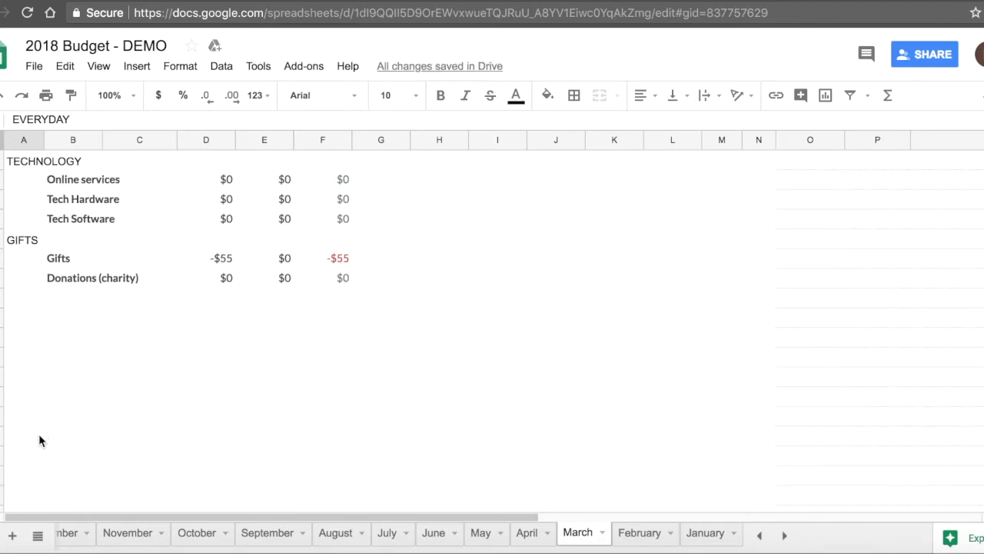
pyautogui.click(327, 283)
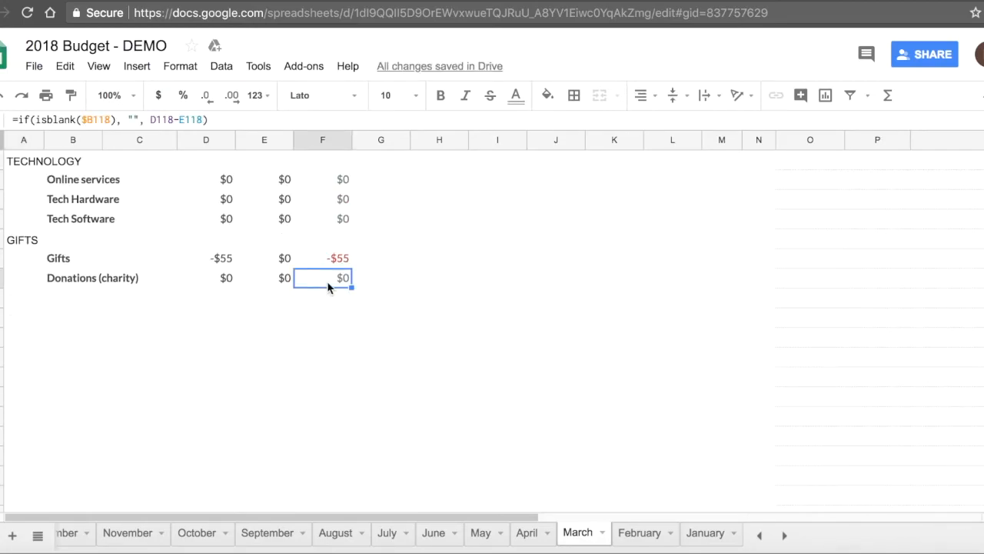
pyautogui.scroll(10, 327, 281)
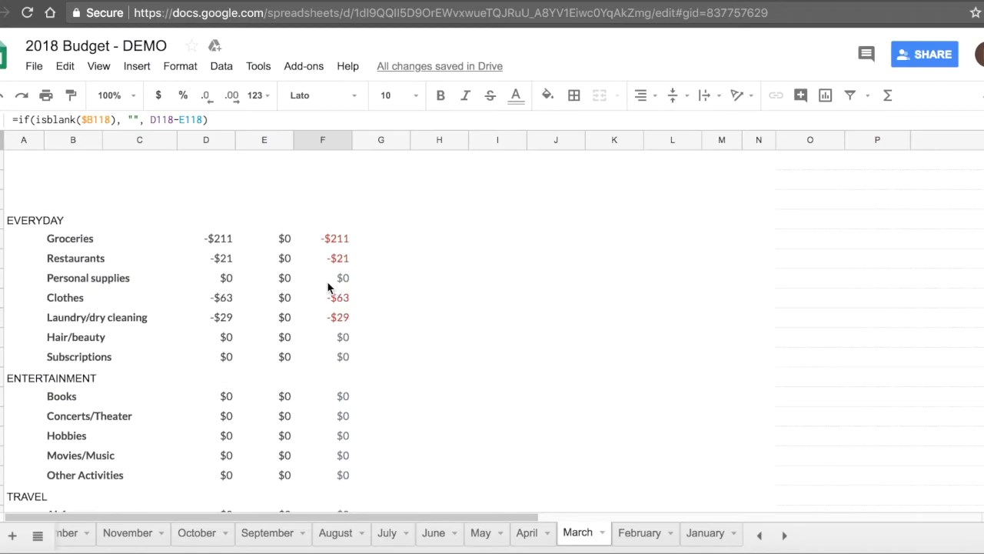
pyautogui.keyDown('shift'); pyautogui.click(10, 220); pyautogui.keyUp('shift')
pyautogui.scroll(3, 11, 220)
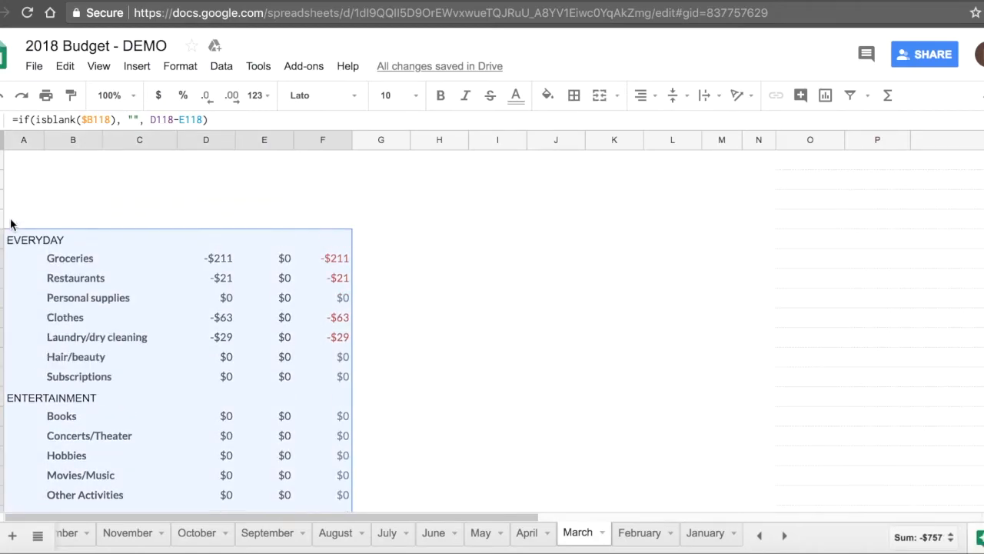
pyautogui.moveTo(65, 328); pyautogui.dragTo(59, 250)
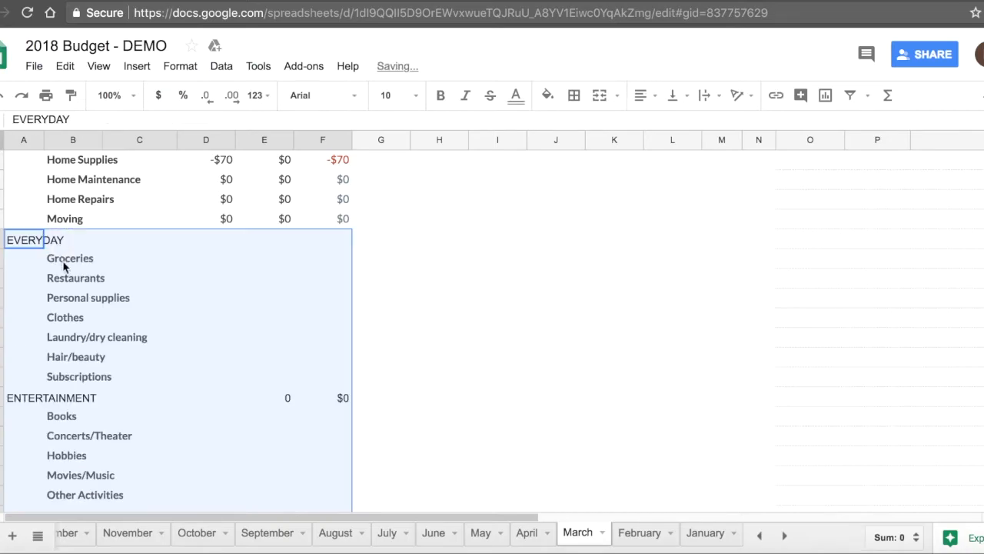
pyautogui.click(180, 262)
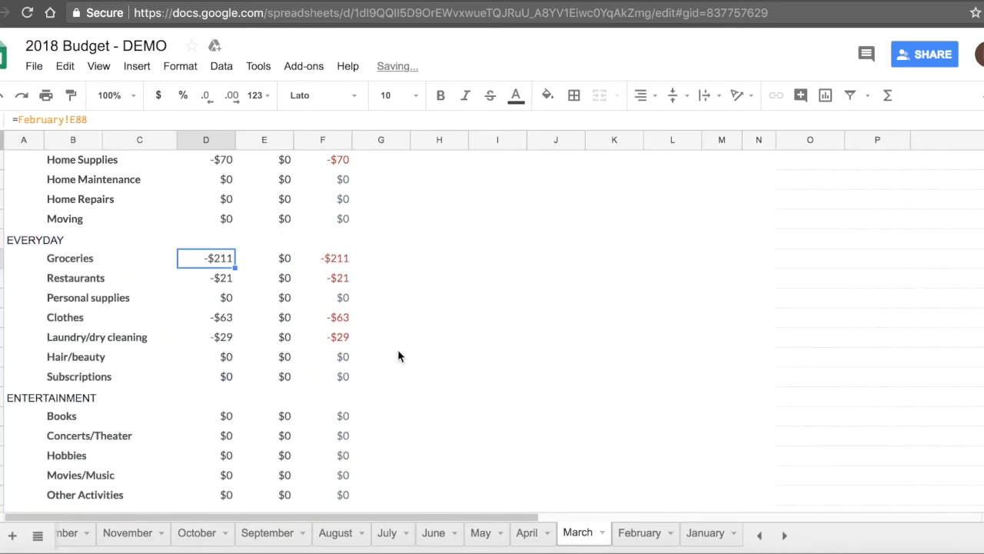
# - Check the EVERYDAY heading's position after the HOME section on the March, February and January sheets
pyautogui.click(27, 243)
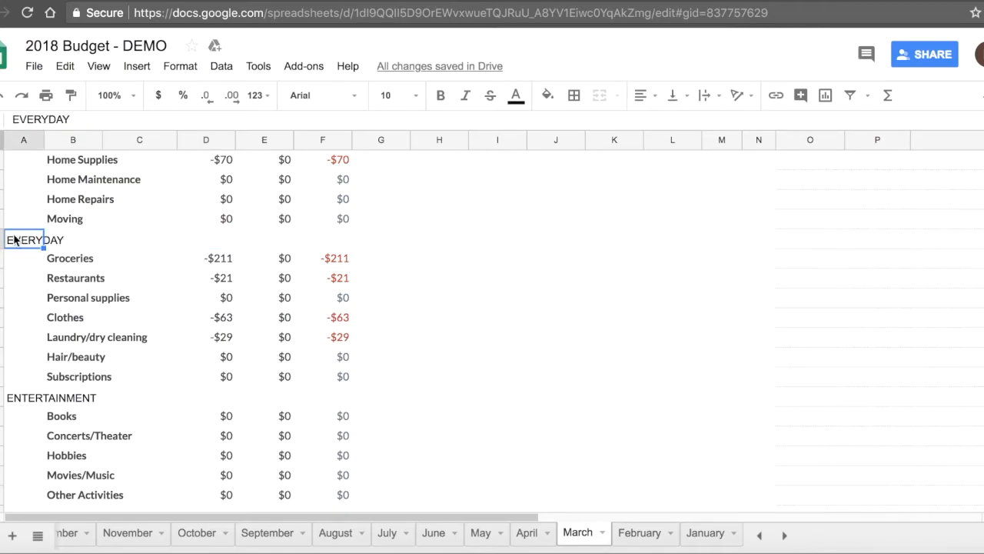
pyautogui.click(642, 534)
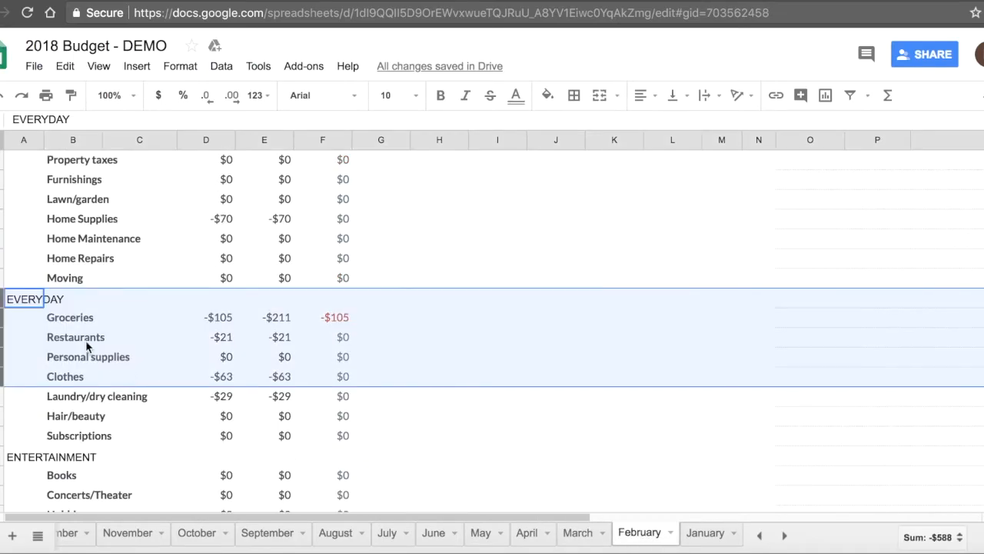
pyautogui.click(28, 299)
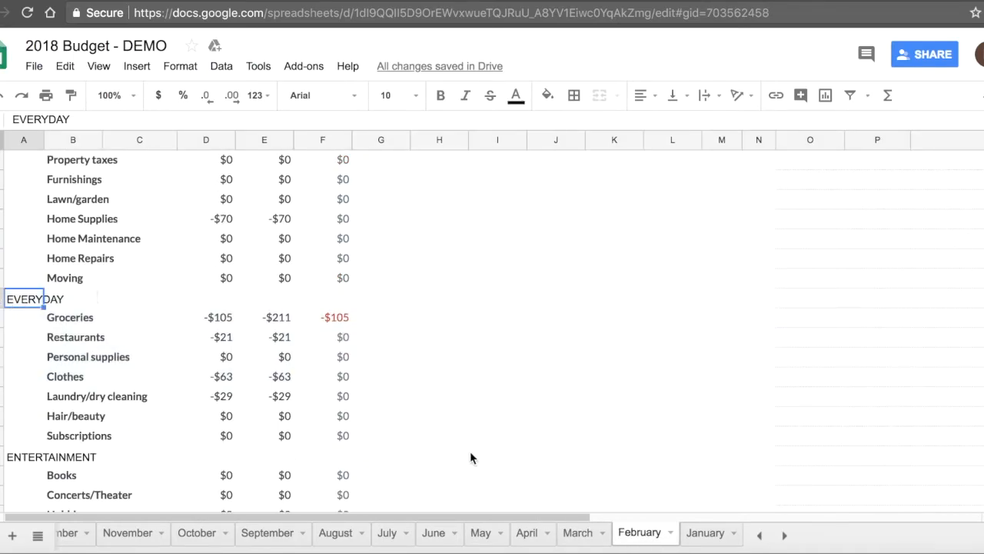
pyautogui.click(690, 534)
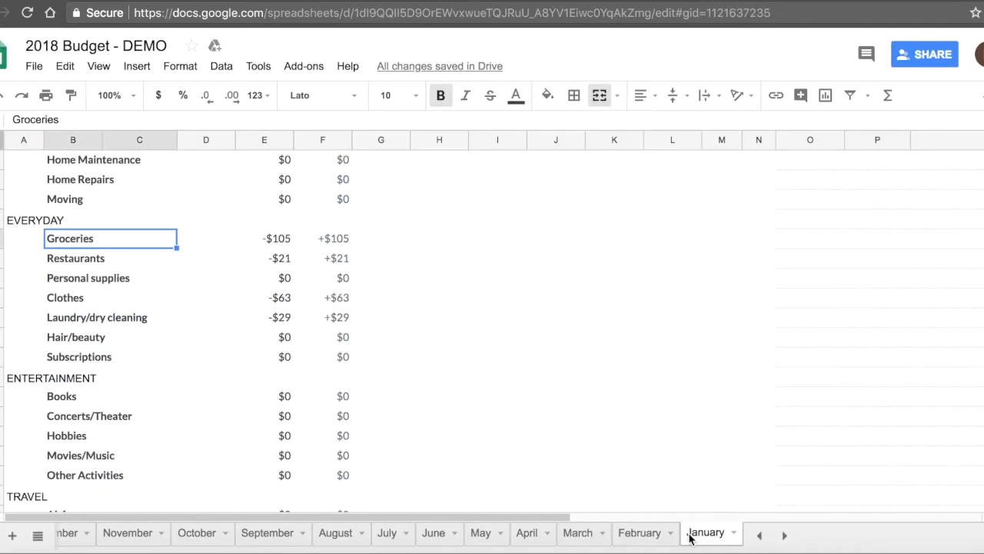
pyautogui.click(20, 223)
# - Delete the Children section, rows 51 to 60 including its Monthly totals row, from the 2018 Expenses sheet
pyautogui.click(759, 536)
pyautogui.click(759, 536)
pyautogui.click(266, 526)
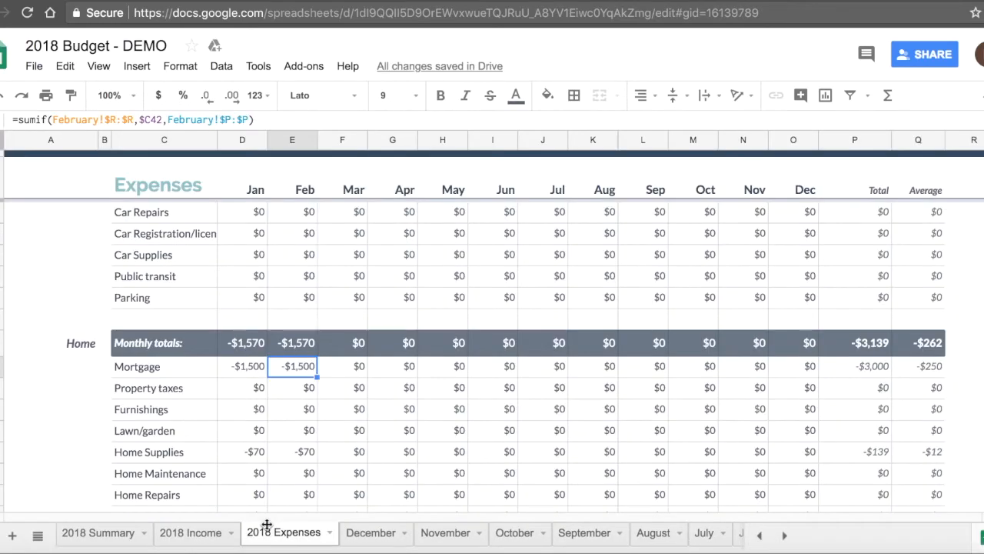
pyautogui.scroll(-5, 86, 390)
pyautogui.scroll(-1, 87, 390)
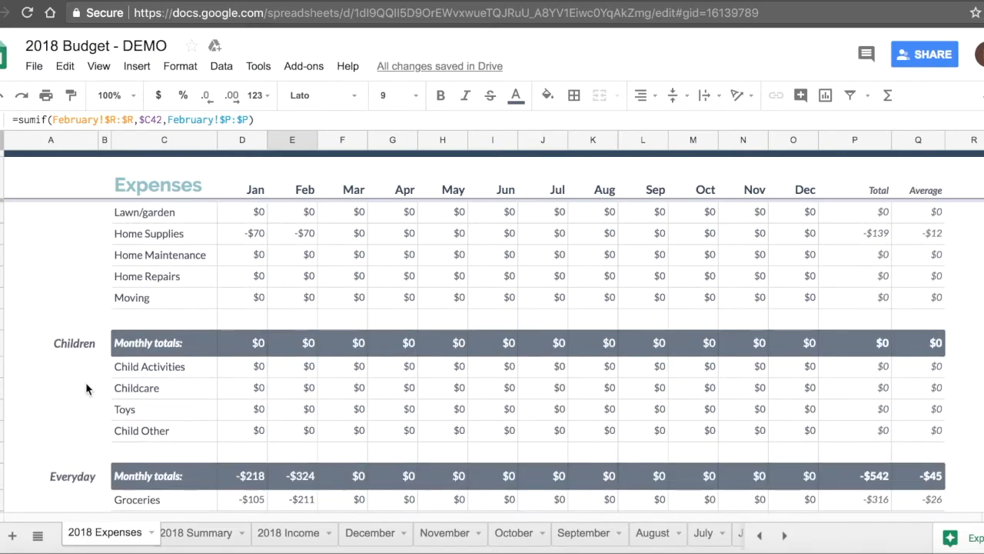
pyautogui.moveTo(1, 343); pyautogui.dragTo(2, 452)
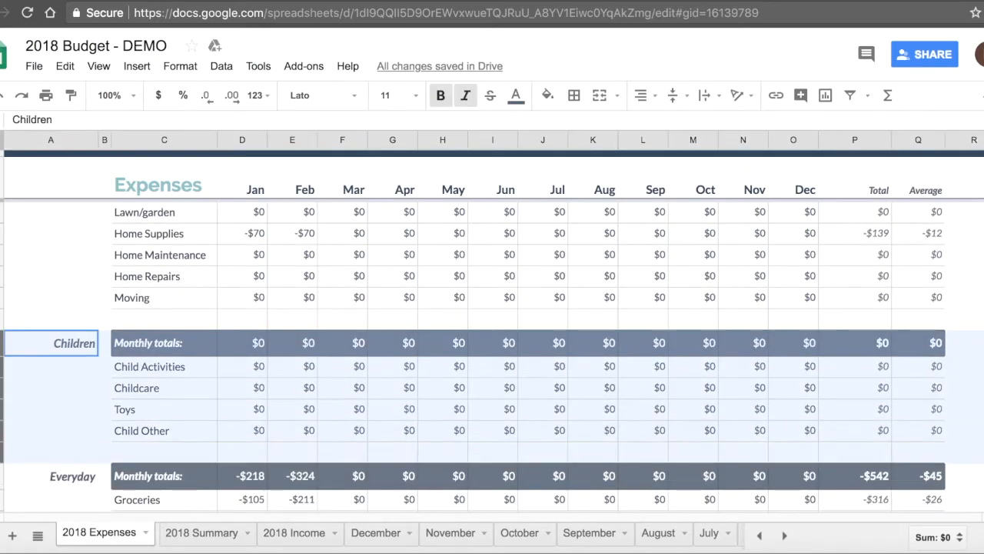
pyautogui.rightClick(131, 411)
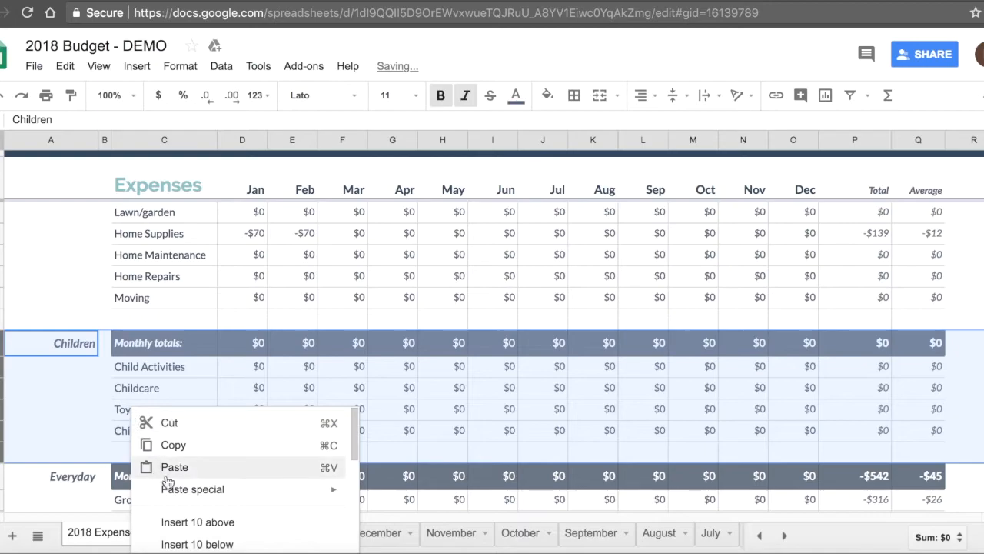
pyautogui.scroll(-2, 185, 530)
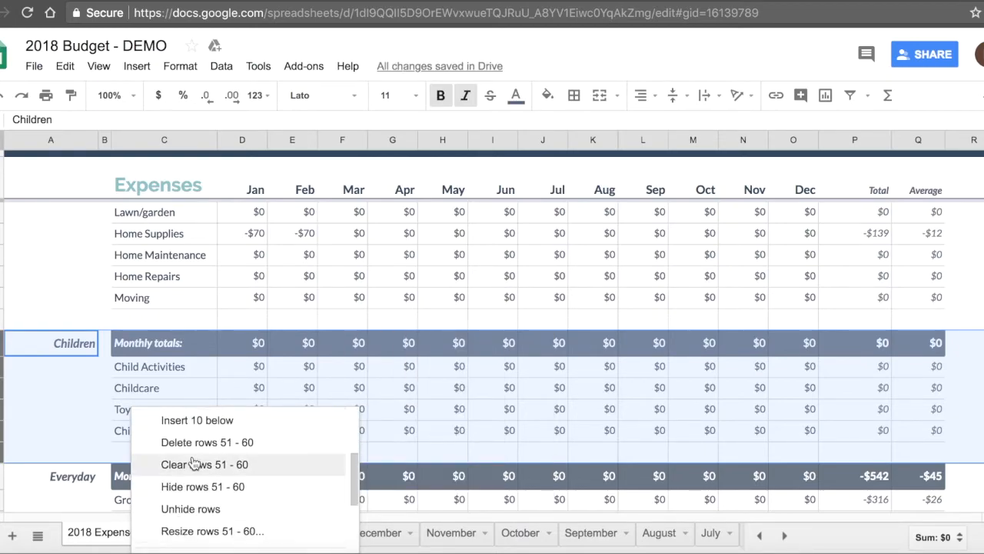
pyautogui.click(191, 439)
pyautogui.click(146, 351)
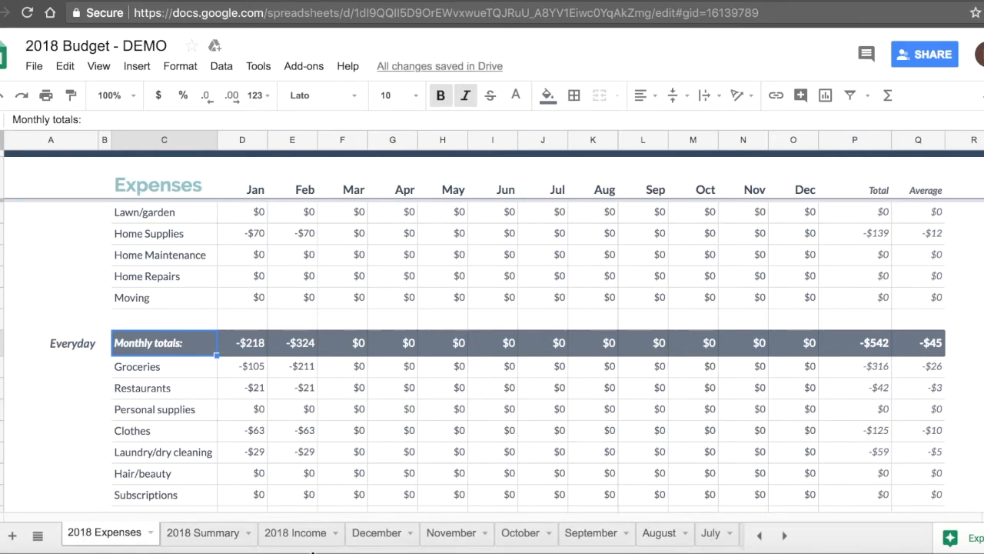
# - Review the category list under Expenses on the 2018 Summary sheet and return to the January sheet
pyautogui.click(198, 539)
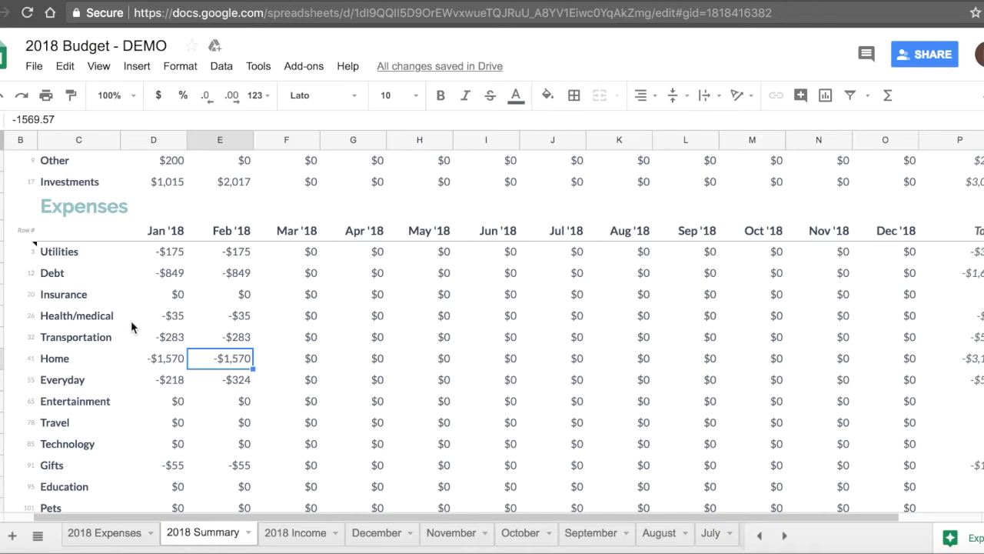
pyautogui.scroll(-2, 132, 317)
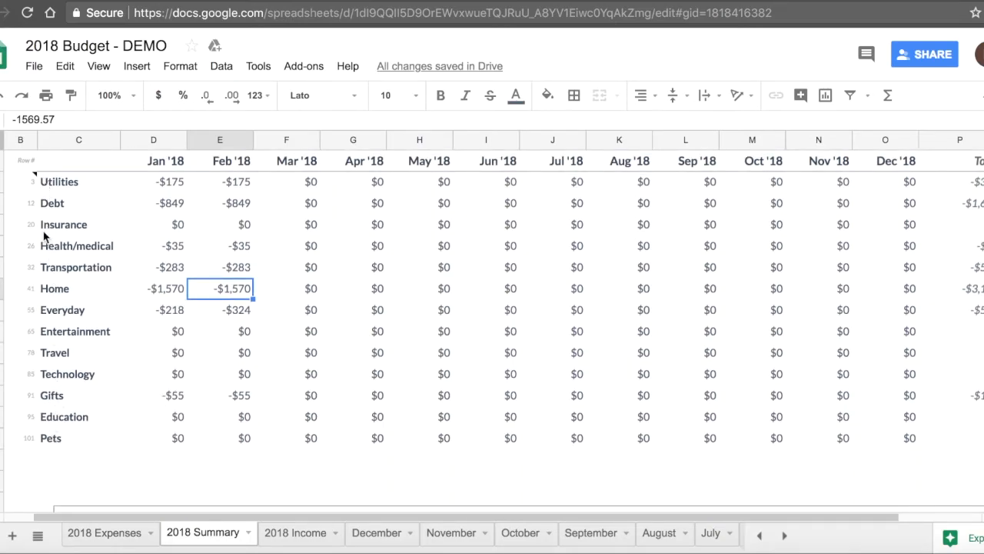
pyautogui.click(785, 536)
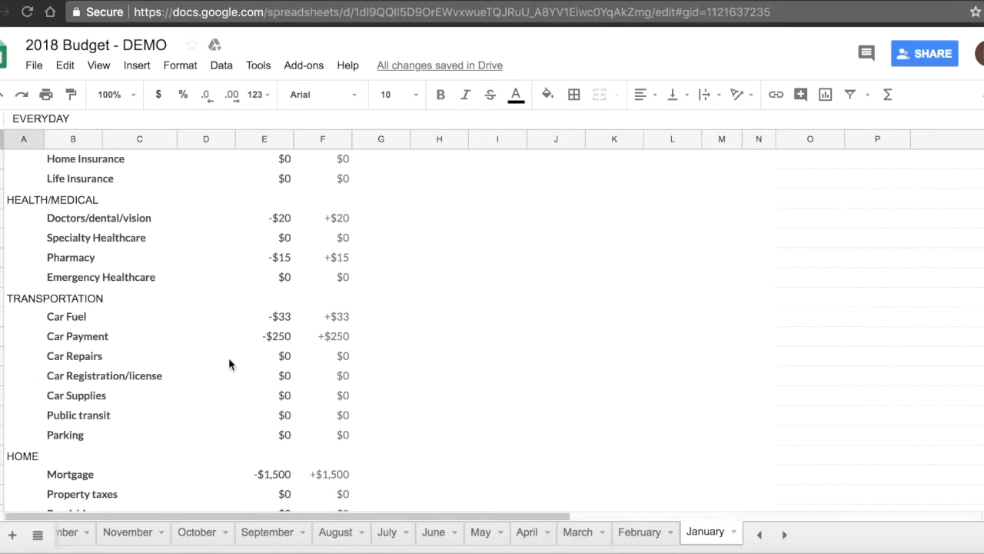
# - Add a PETS heading in column A directly below Donations (charity) on the January sheet
pyautogui.scroll(-6, 229, 358)
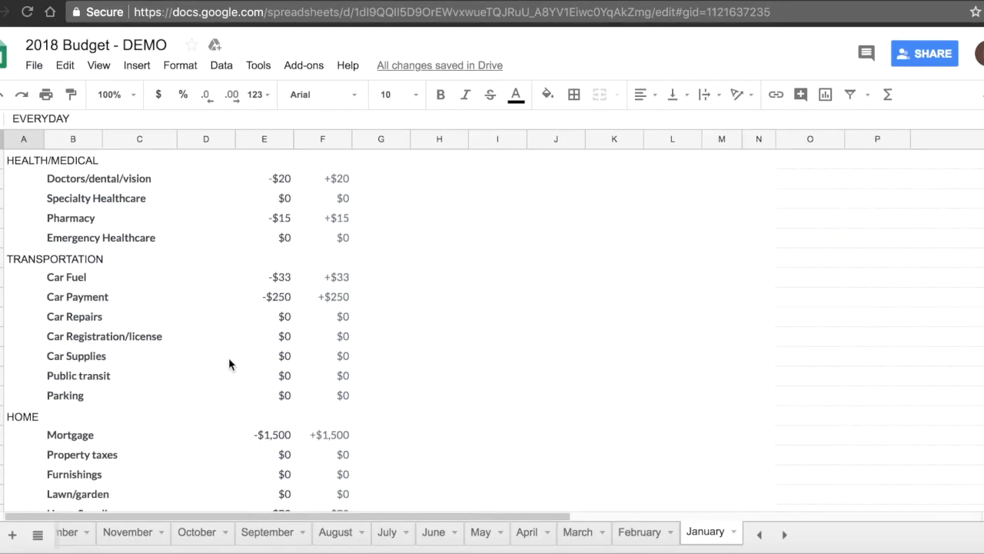
pyautogui.scroll(-5, 228, 363)
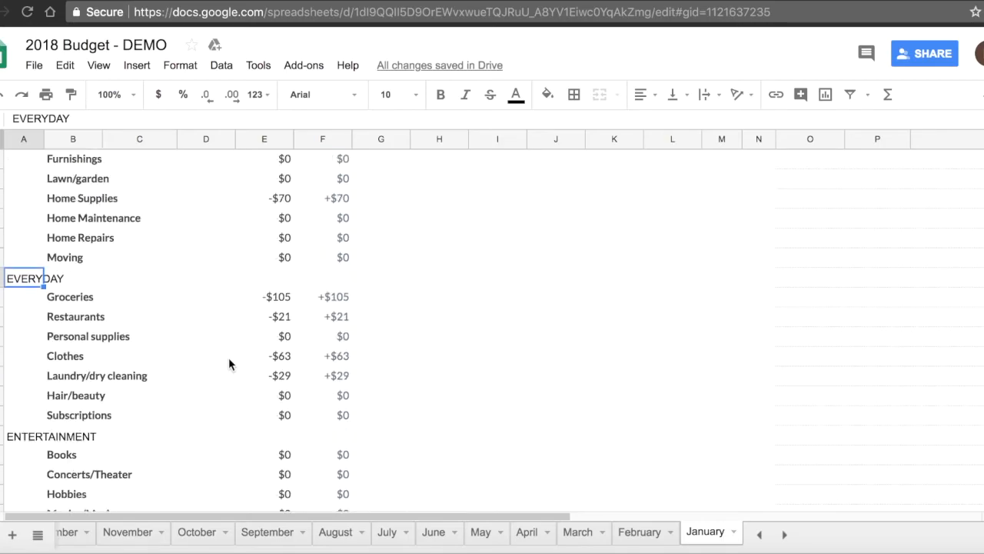
pyautogui.scroll(-5, 228, 355)
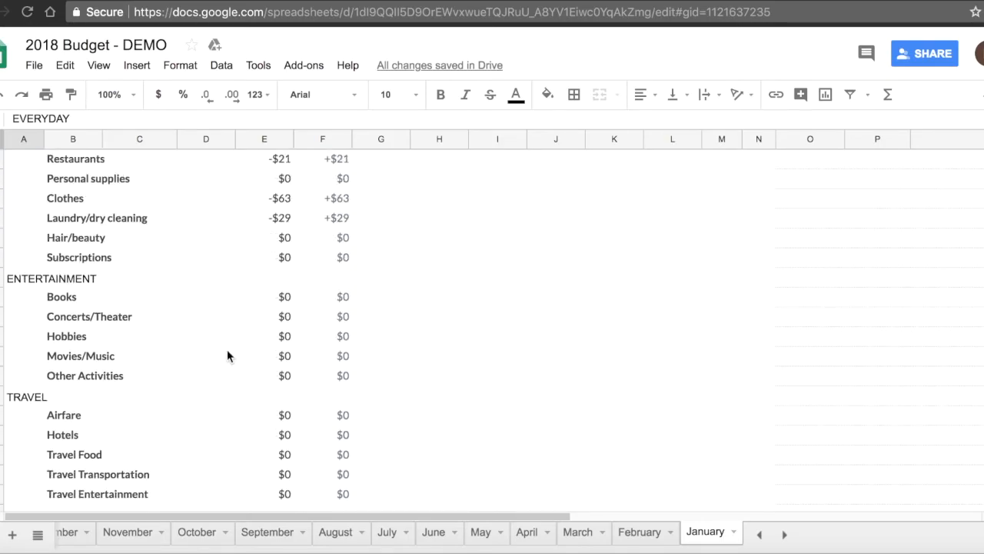
pyautogui.scroll(-2, 227, 355)
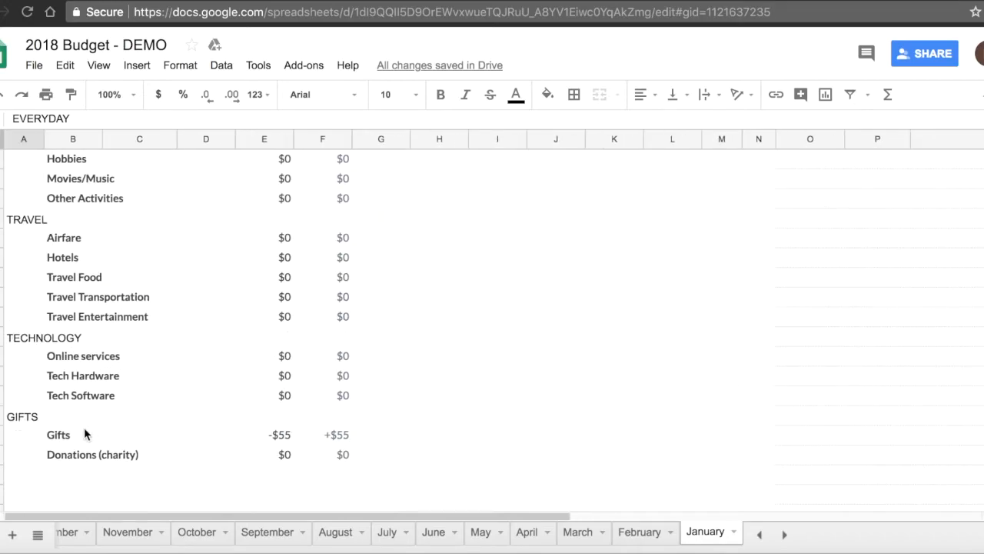
pyautogui.click(19, 479)
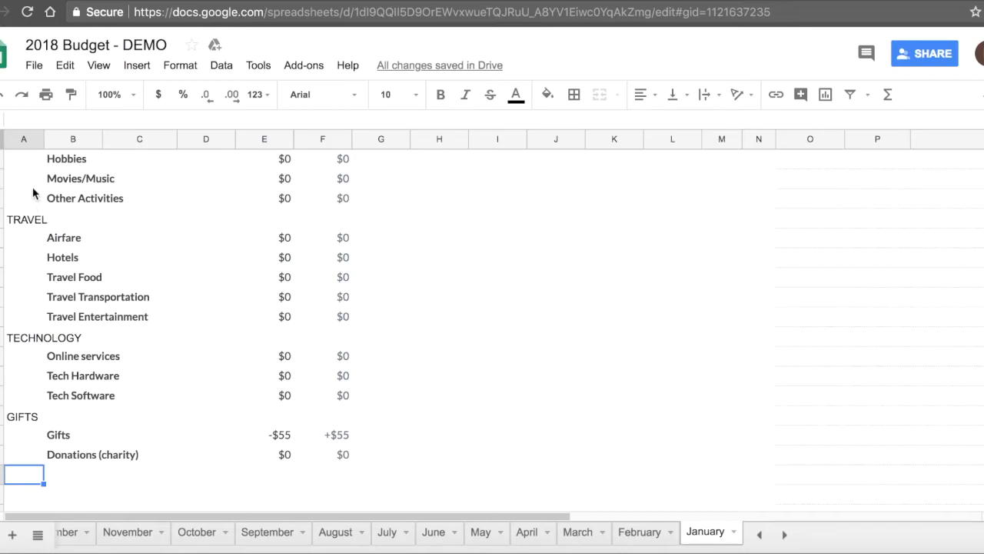
pyautogui.scroll(-2, 79, 419)
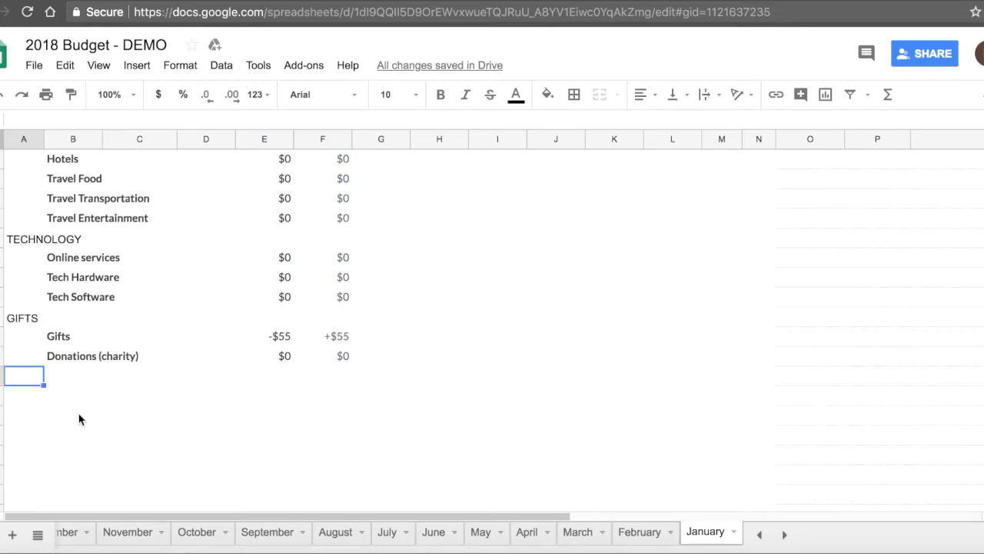
pyautogui.scroll(1, 79, 419)
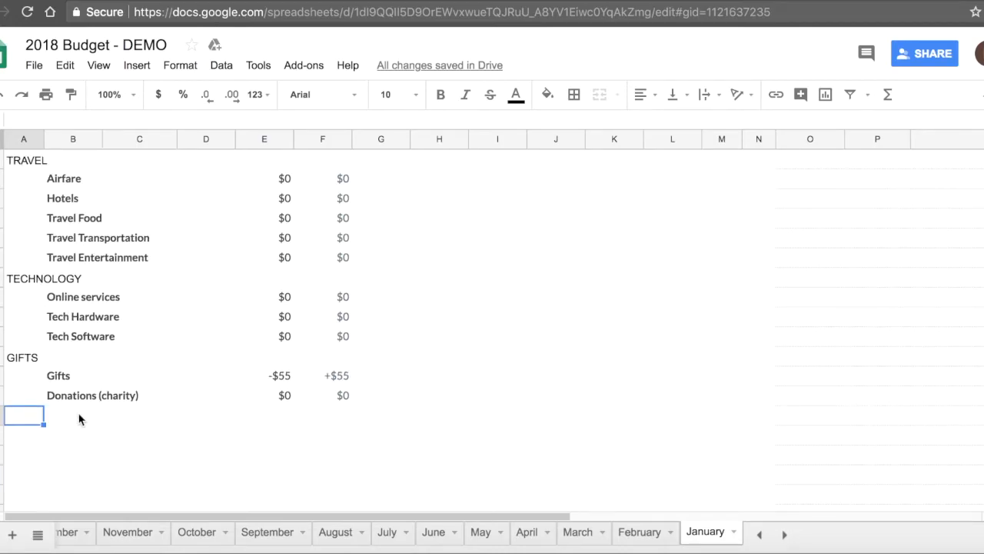
pyautogui.scroll(-2, 78, 419)
pyautogui.write('PETS')
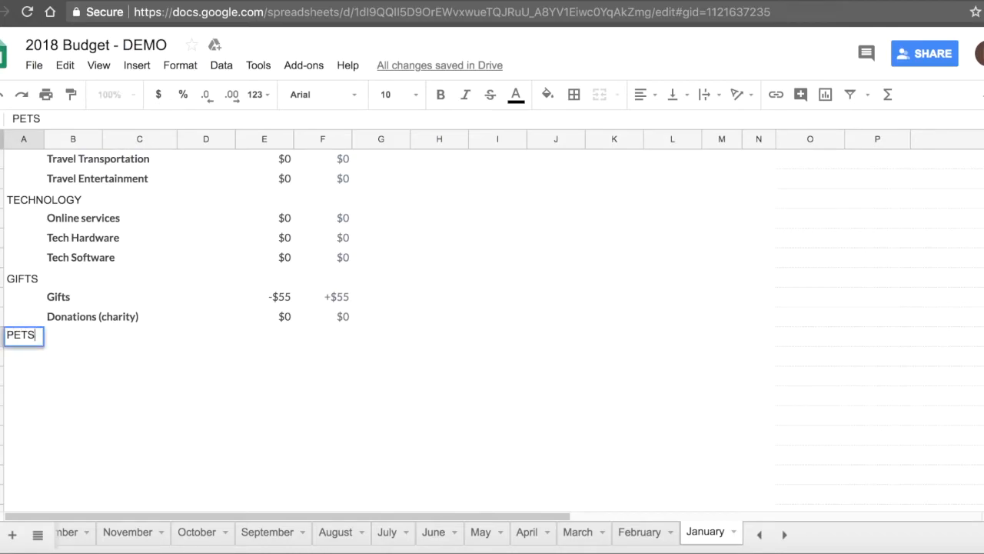
pyautogui.press('Return')
# - List the subcategories Food, Vet and Other in column B beneath the PETS heading
pyautogui.press('Tab')
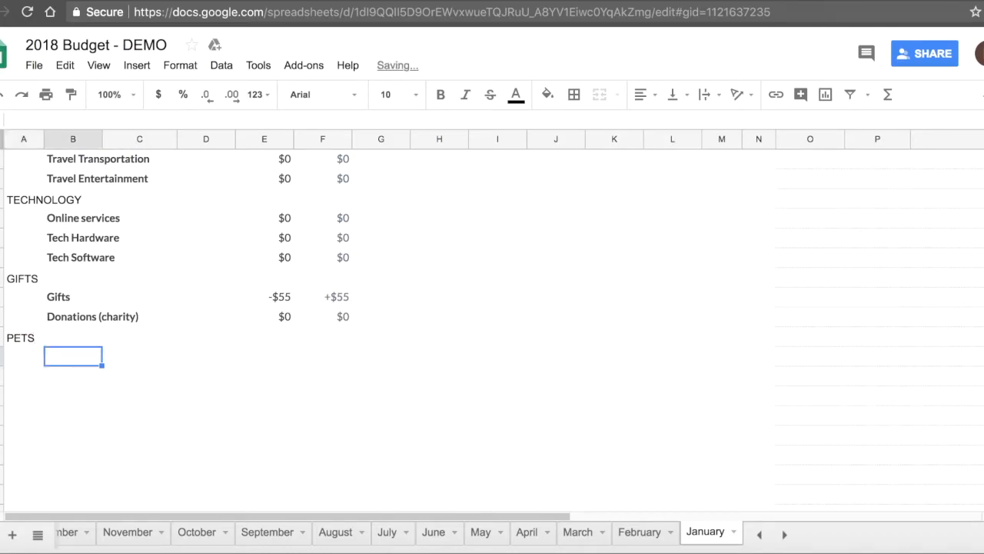
pyautogui.write('Food')
pyautogui.press('Return')
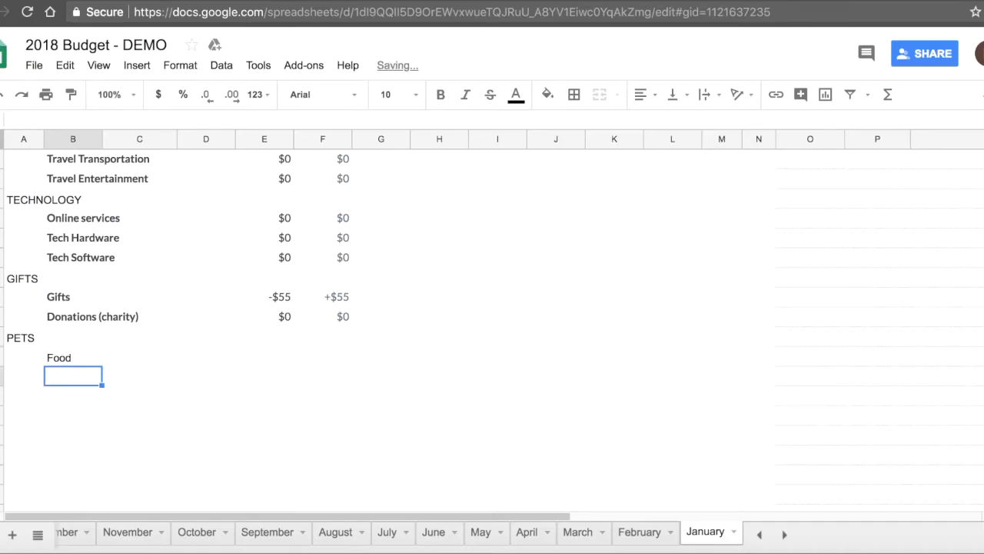
pyautogui.write('Vet')
pyautogui.press('Return')
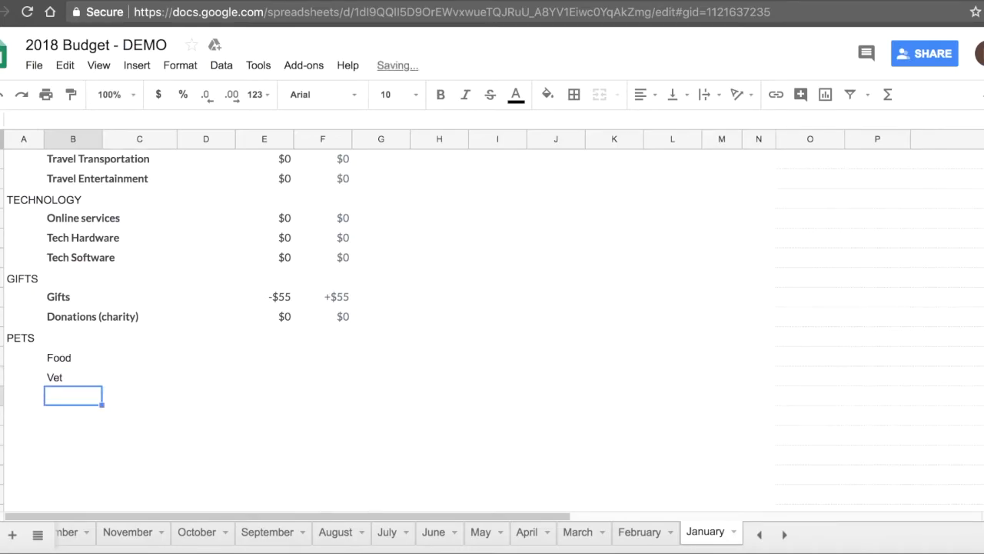
pyautogui.write('Other')
pyautogui.press('Return')
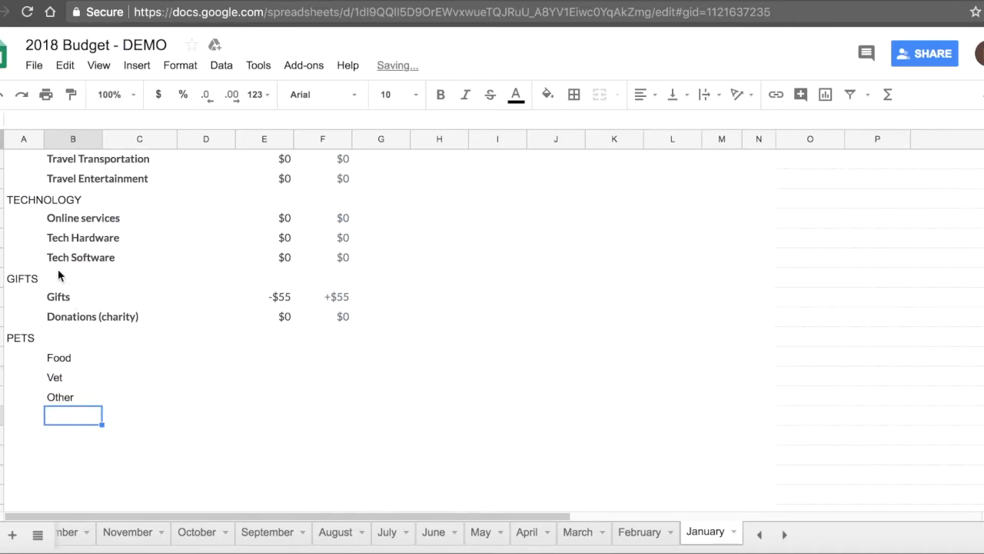
# - Copy the formatting of the Gifts subcategory label onto the Food, Vet and Other labels
pyautogui.click(53, 298)
pyautogui.click(71, 94)
pyautogui.moveTo(75, 358); pyautogui.dragTo(74, 390)
pyautogui.click(99, 437)
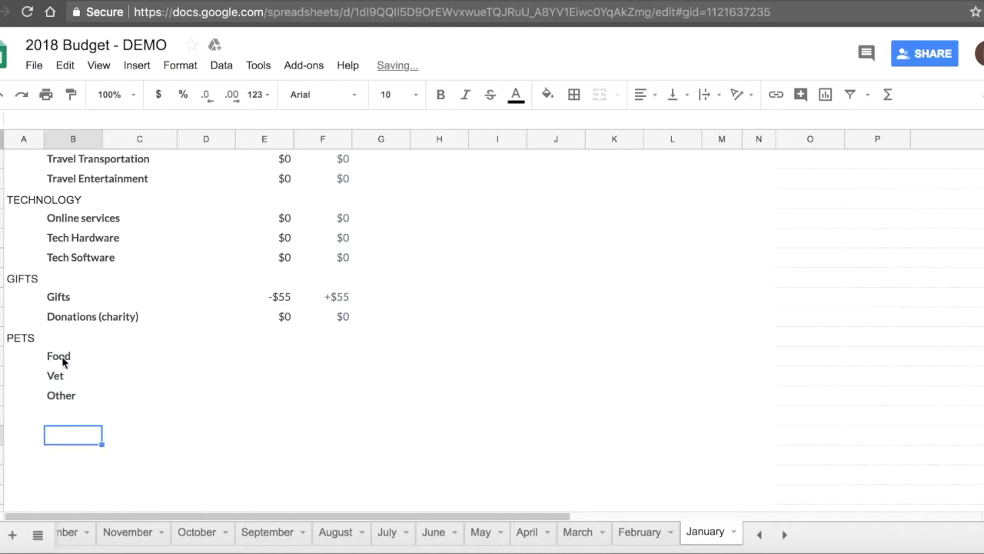
pyautogui.click(20, 345)
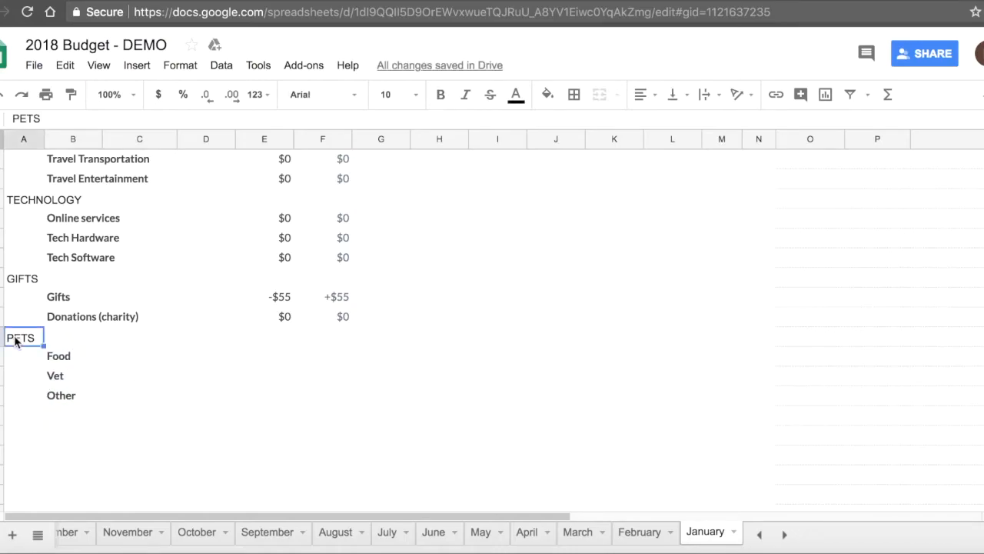
pyautogui.moveTo(70, 357); pyautogui.dragTo(69, 397)
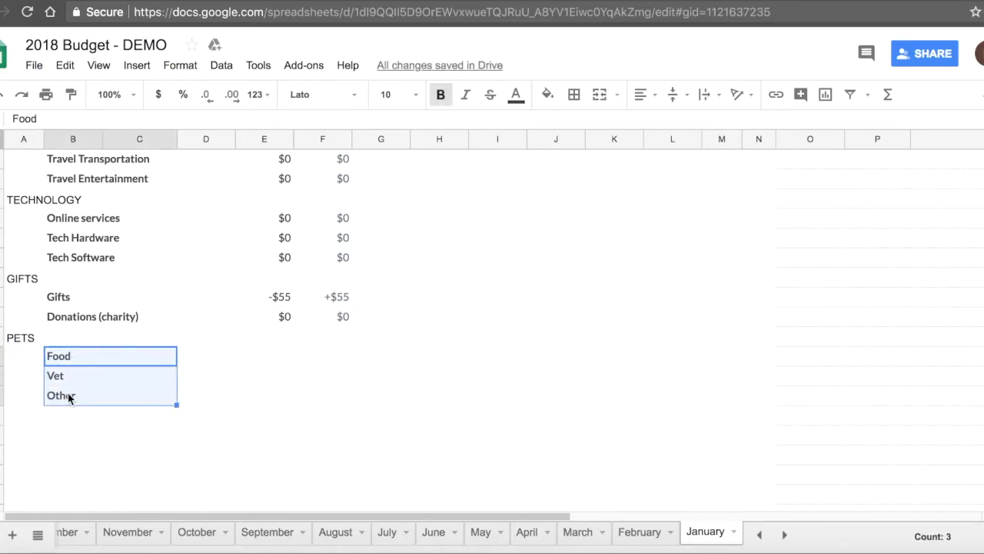
# - Copy the Donations (charity) formulas in columns D to F into the Food, Vet and Other rows
pyautogui.click(282, 352)
pyautogui.click(282, 316)
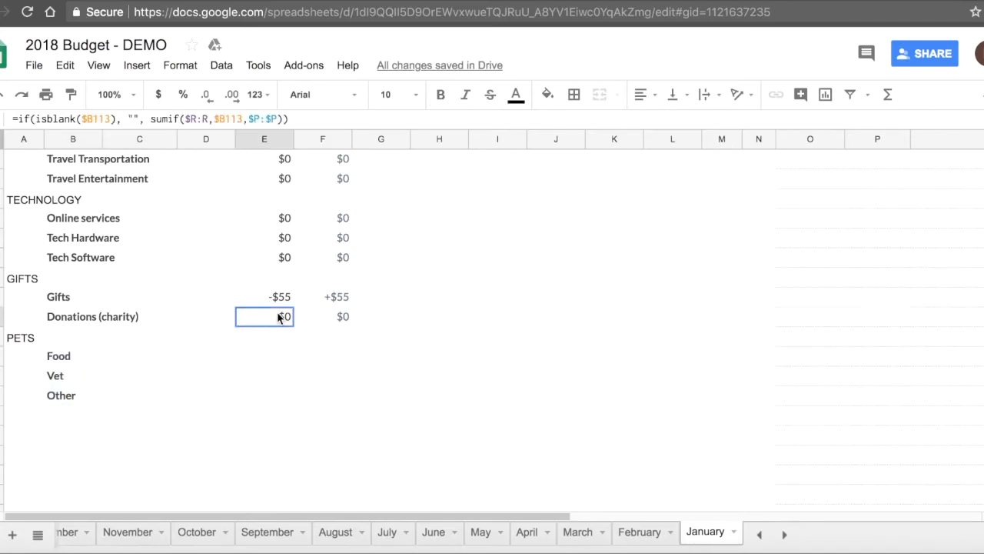
pyautogui.click(228, 320)
pyautogui.click(289, 319)
pyautogui.moveTo(200, 323); pyautogui.dragTo(344, 318)
pyautogui.moveTo(195, 359); pyautogui.dragTo(312, 401)
pyautogui.hotkey('ctrl', 'v')
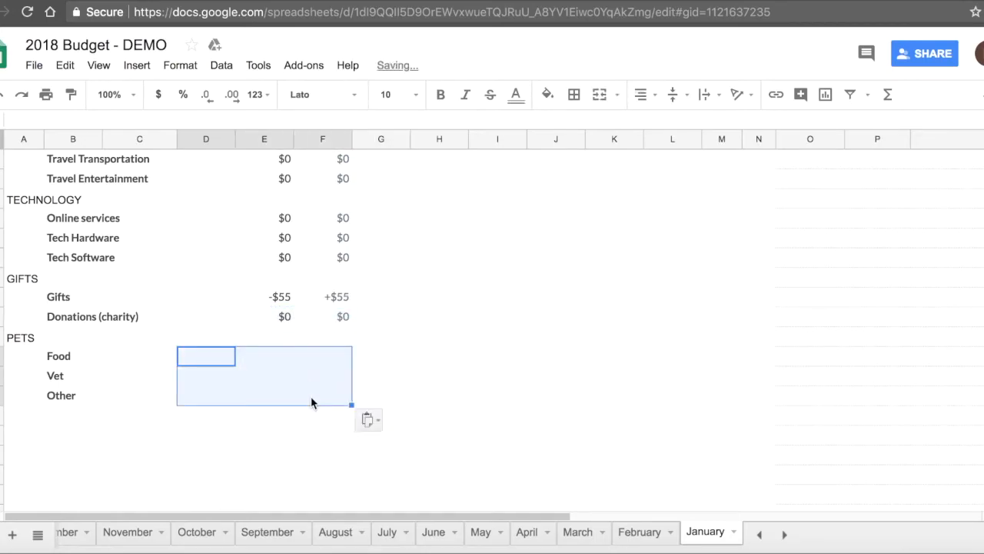
# - Check the pasted formulas in columns E and F of the Food, Vet and Other rows
pyautogui.click(88, 358)
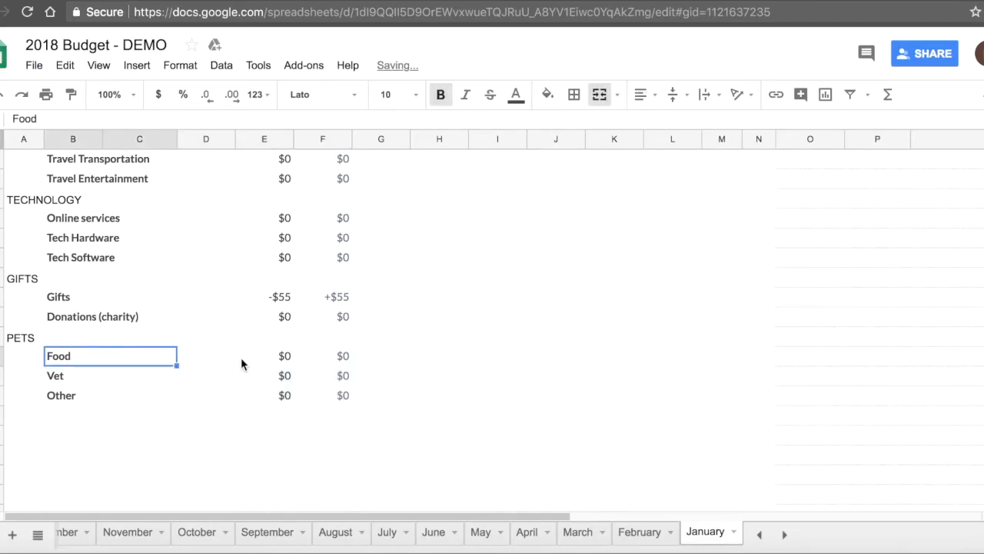
pyautogui.click(275, 358)
pyautogui.click(331, 360)
pyautogui.click(336, 376)
pyautogui.click(336, 395)
pyautogui.click(273, 399)
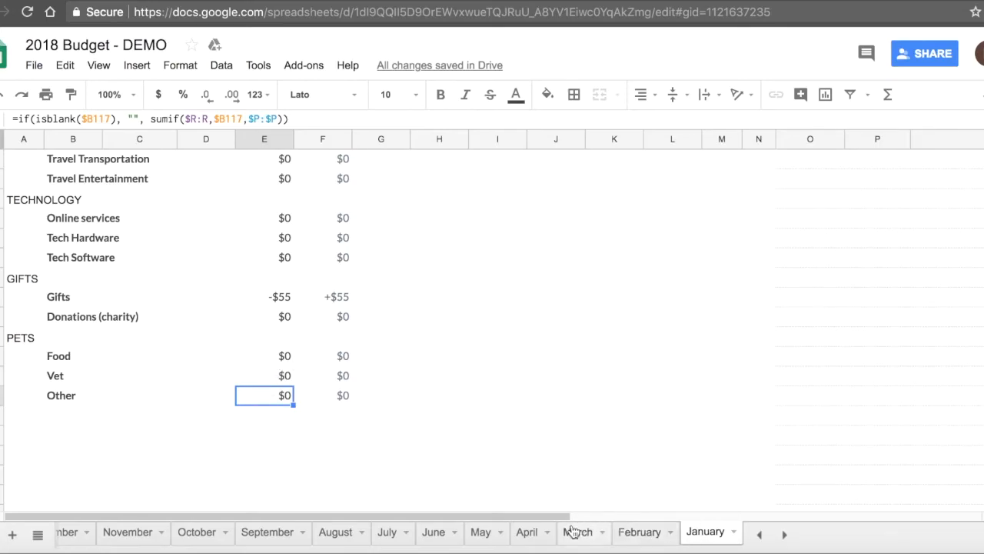
# - Check which PETS subcategories the category list offers for the Lunch expense on the January sheet
pyautogui.hscroll(10, 805, 371)
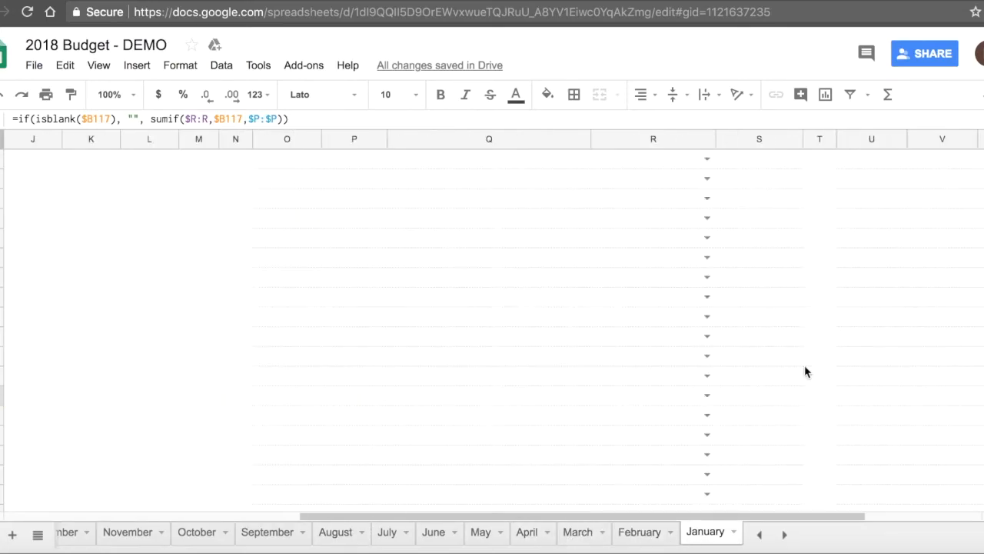
pyautogui.scroll(1, 805, 372)
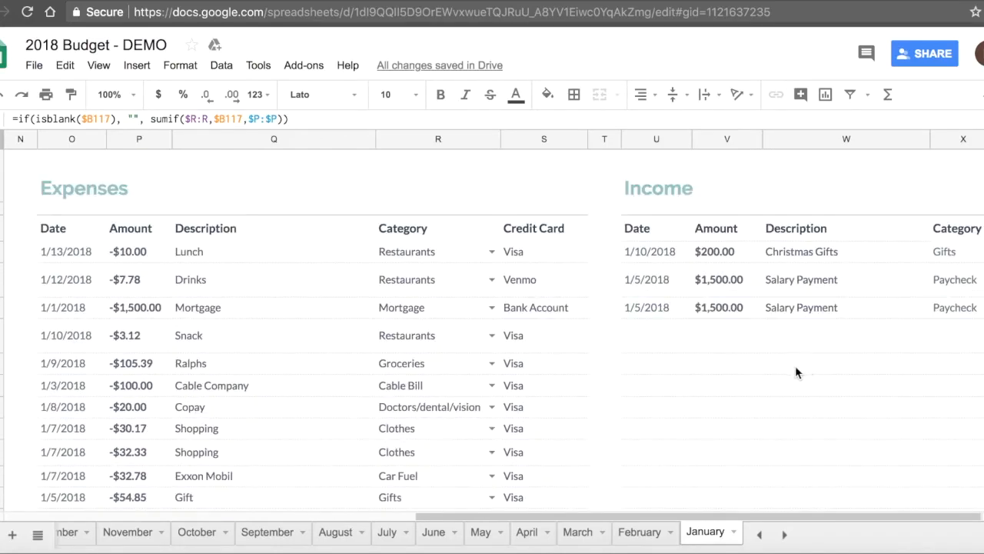
pyautogui.click(492, 251)
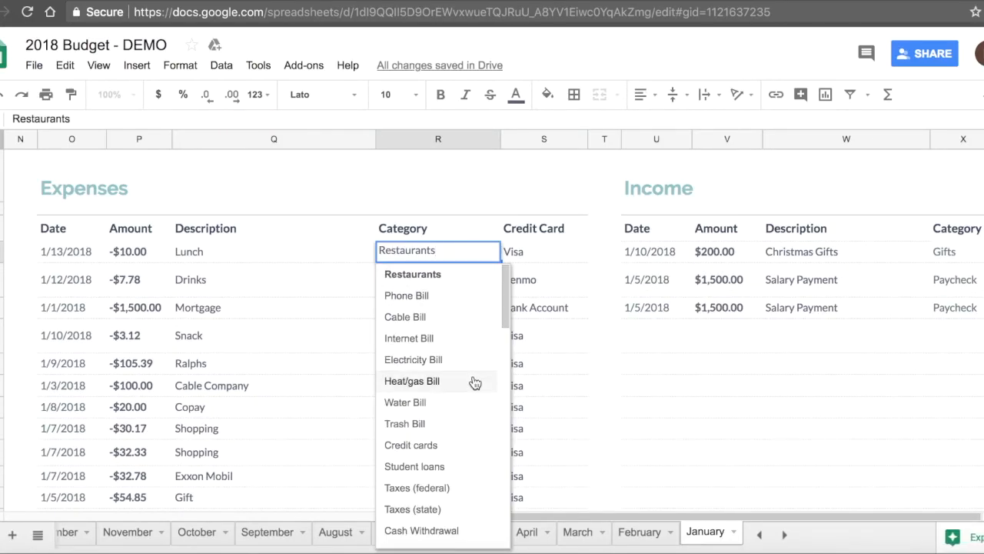
pyautogui.scroll(-10, 472, 380)
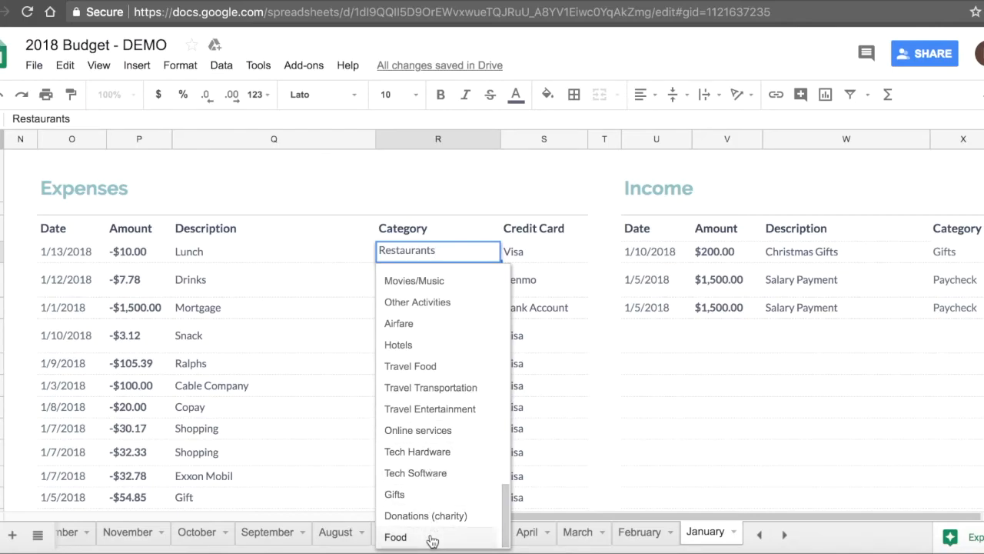
pyautogui.click(552, 290)
# - Extend the data validation source range of the Lunch expense's category cell R4 to January!B45:B120 and save it
pyautogui.click(459, 254)
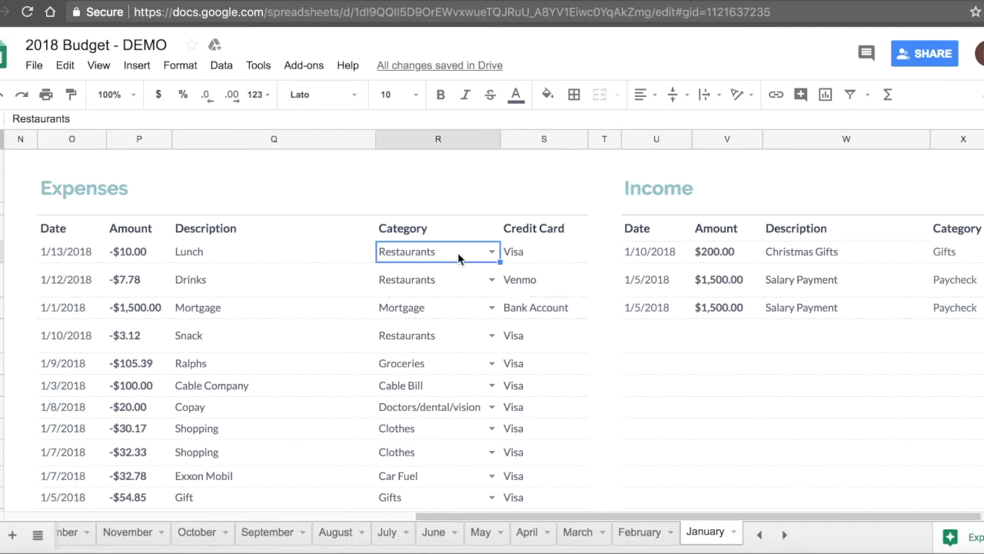
pyautogui.click(221, 65)
pyautogui.moveTo(276, 198)
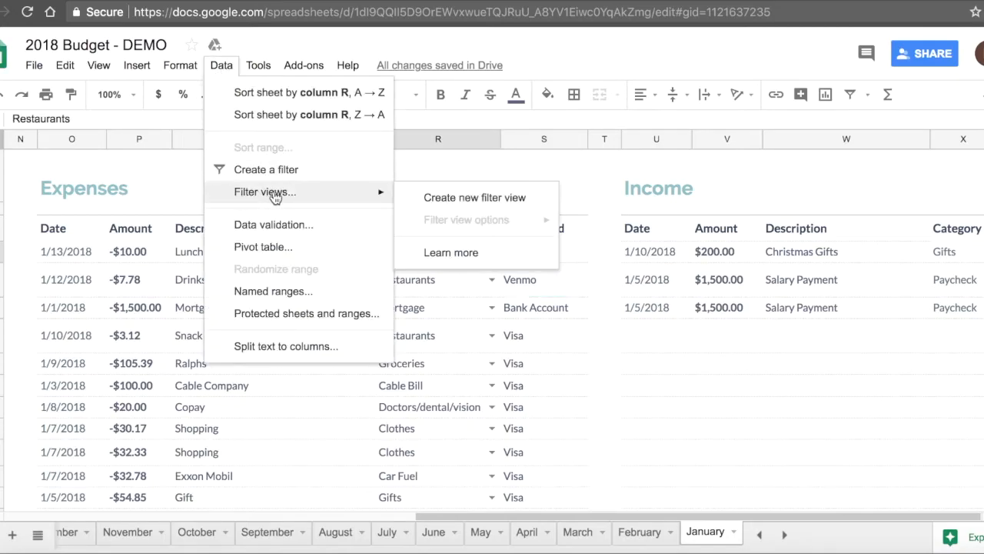
pyautogui.click(274, 226)
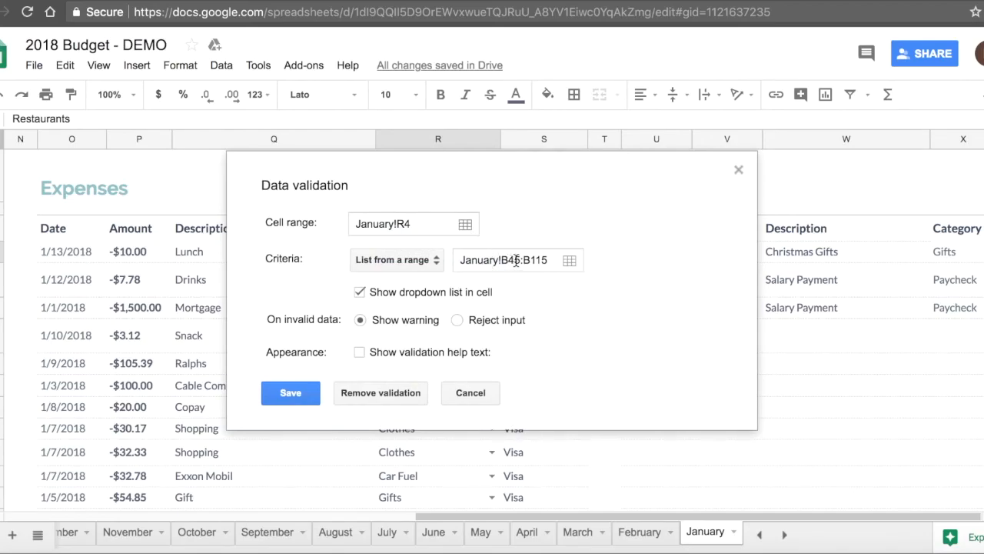
pyautogui.hscroll(-10, 148, 426)
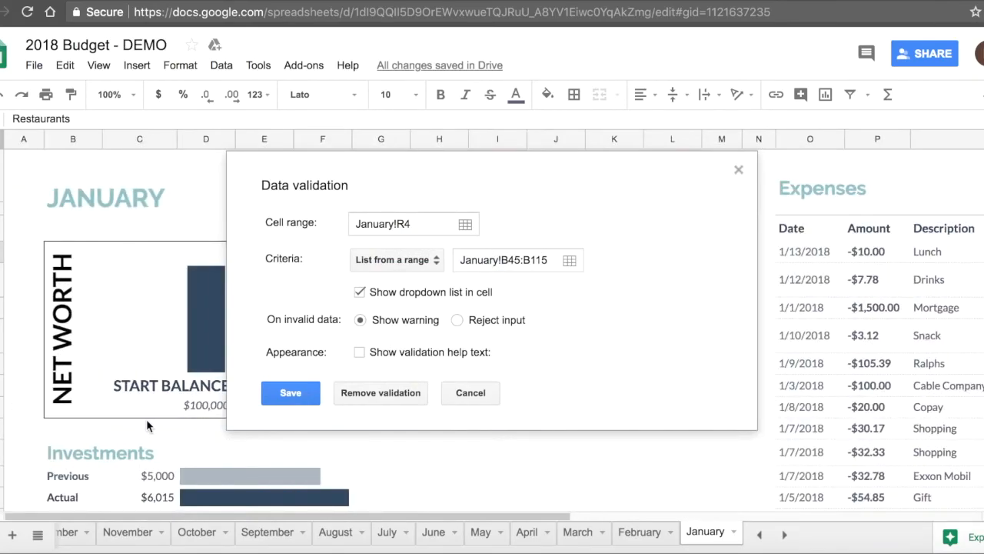
pyautogui.scroll(-20, 148, 426)
pyautogui.scroll(-10, 148, 423)
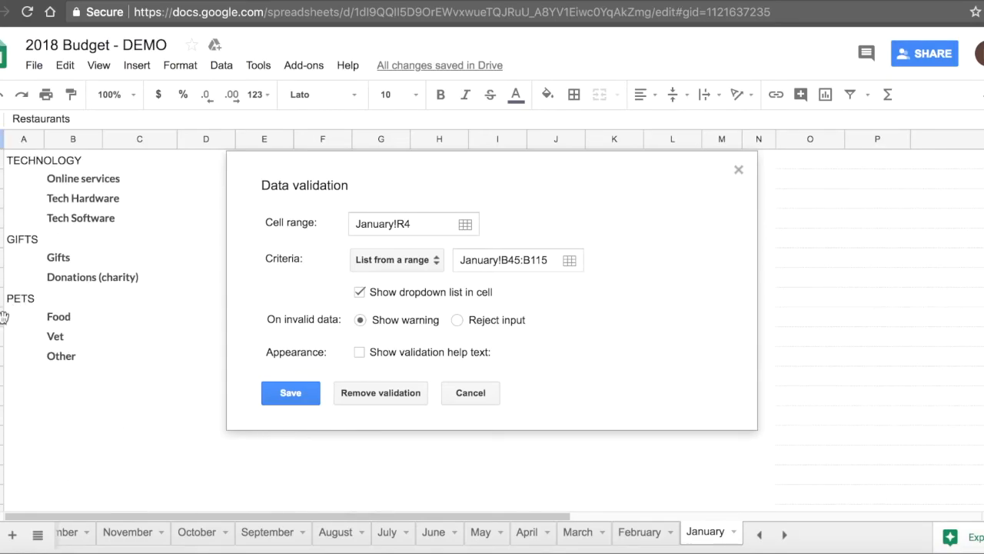
pyautogui.scroll(5, 73, 327)
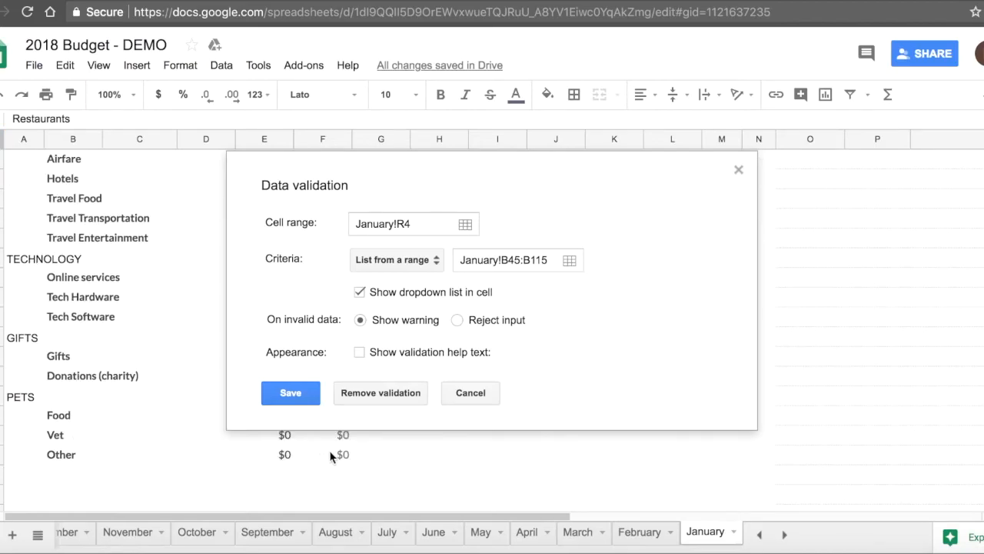
pyautogui.click(551, 260)
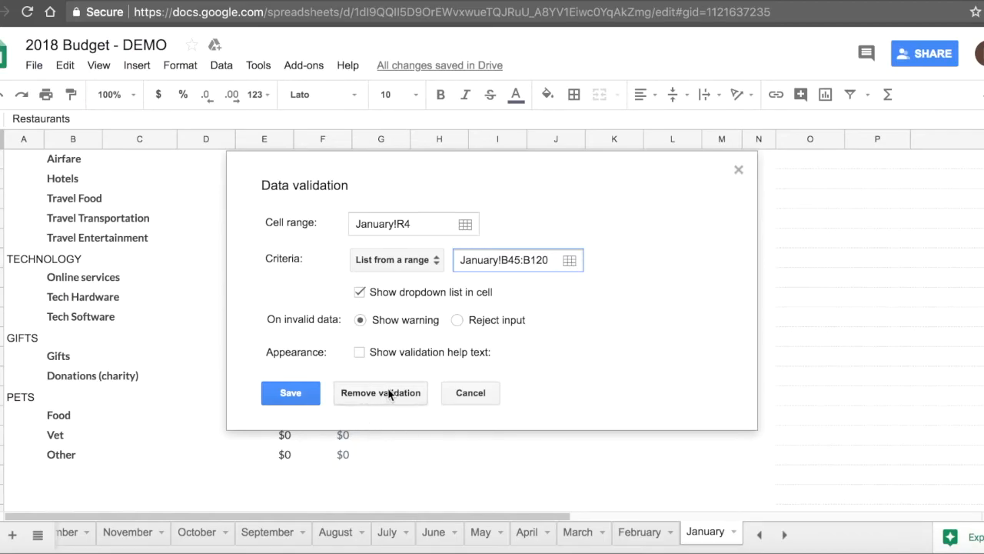
pyautogui.click(300, 398)
# - Compare the category options at the end of the list for the Lunch expense with those for the Drinks expense
pyautogui.hscroll(10, 656, 327)
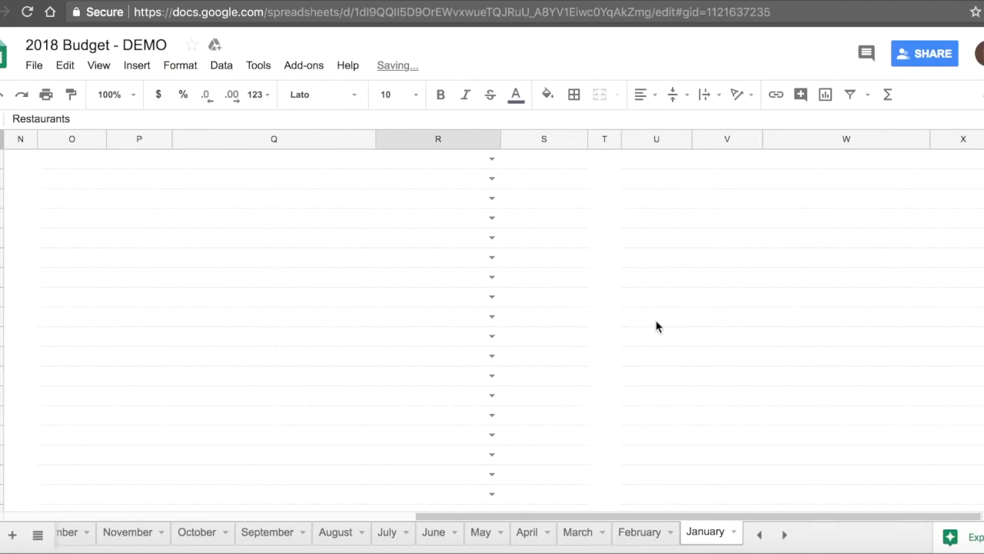
pyautogui.scroll(5, 656, 327)
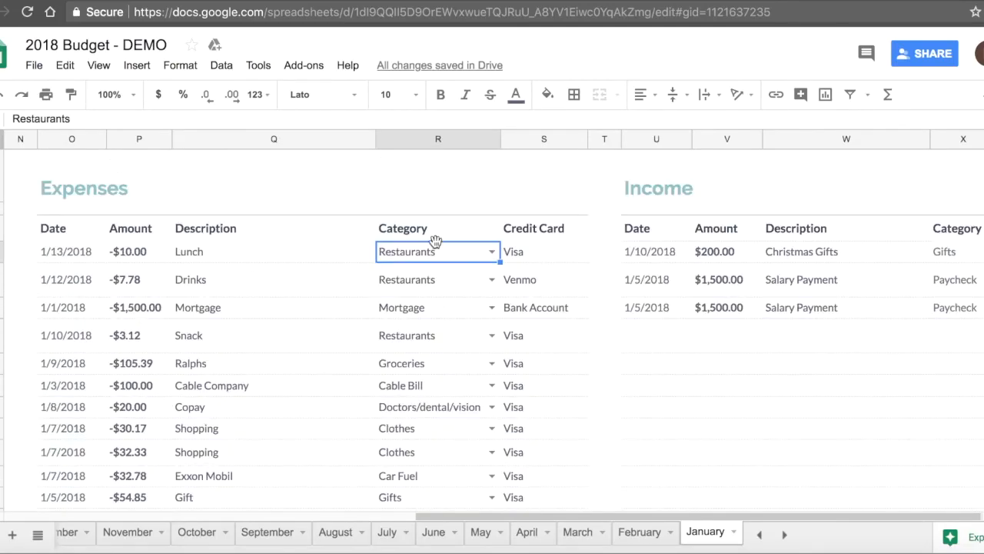
pyautogui.click(493, 257)
pyautogui.scroll(-5, 462, 385)
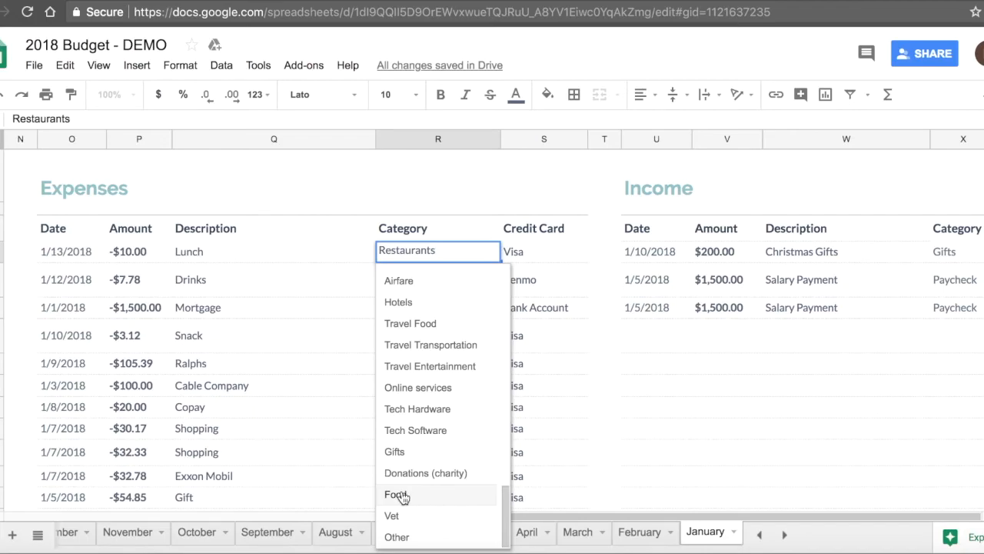
pyautogui.press('Escape')
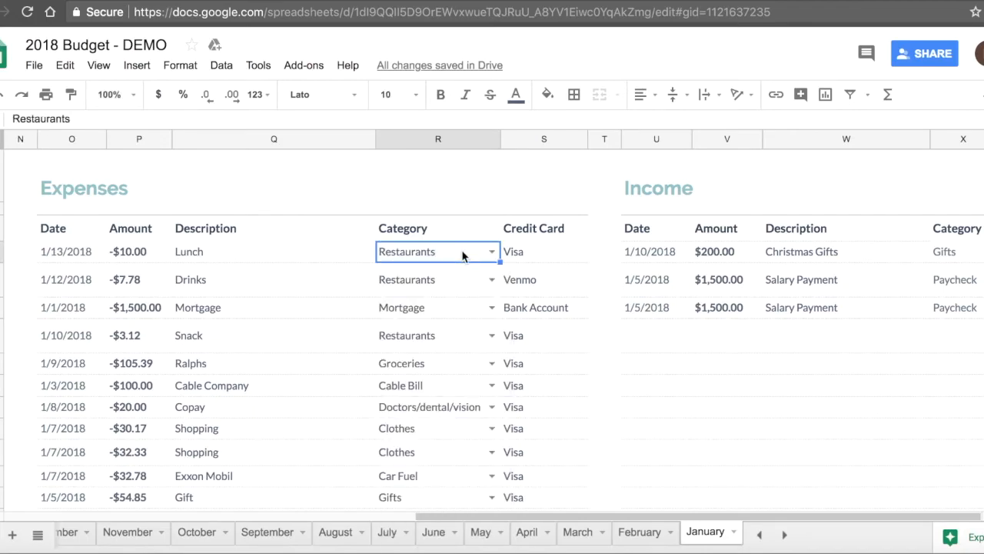
pyautogui.click(491, 283)
pyautogui.scroll(-10, 440, 431)
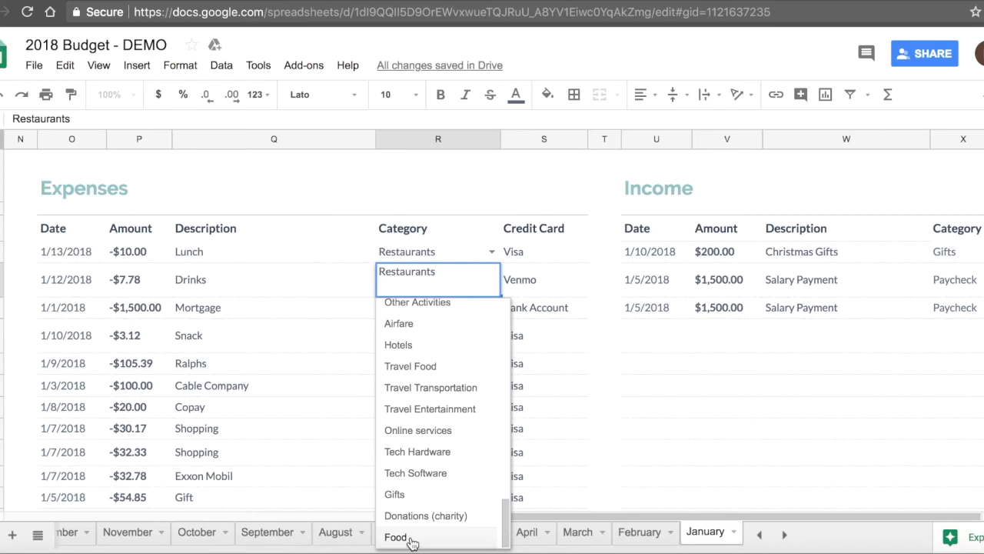
# - Apply the data validation list range January!B45:B120 to all expense category cells in January!R4:R158 and save it
pyautogui.click(435, 249)
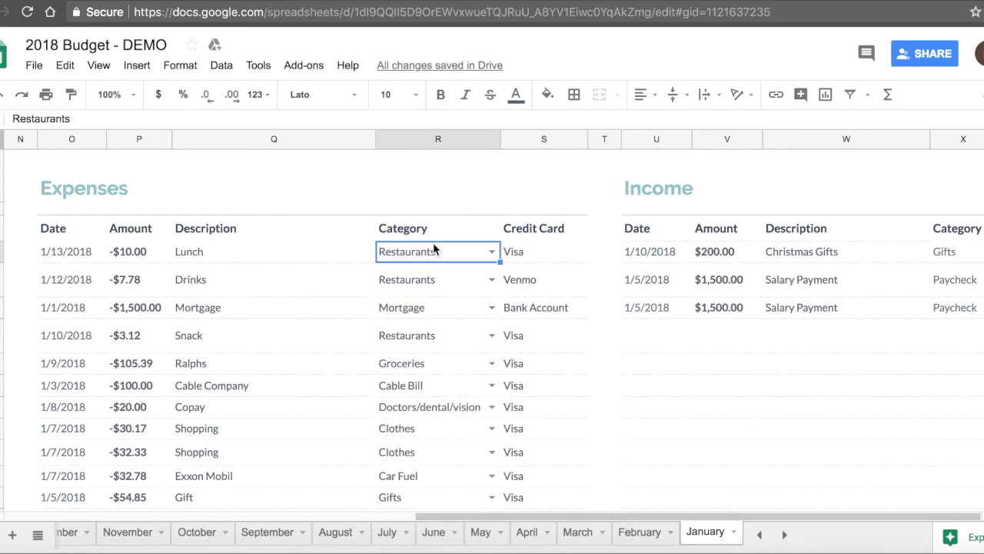
pyautogui.hotkey('ctrl', 'shift', 'Down')
pyautogui.hotkey('ctrl', 'shift', 'Down')
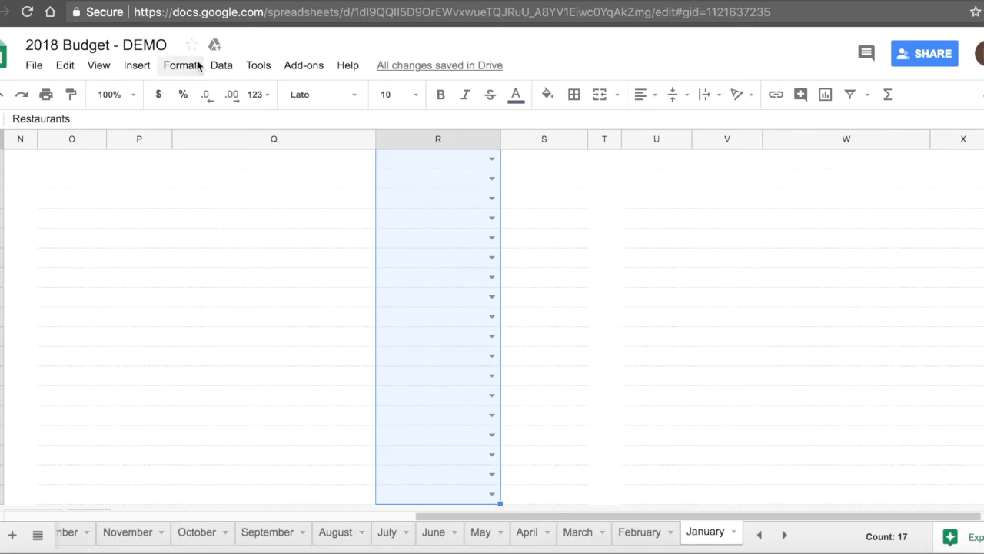
pyautogui.click(221, 66)
pyautogui.click(244, 280)
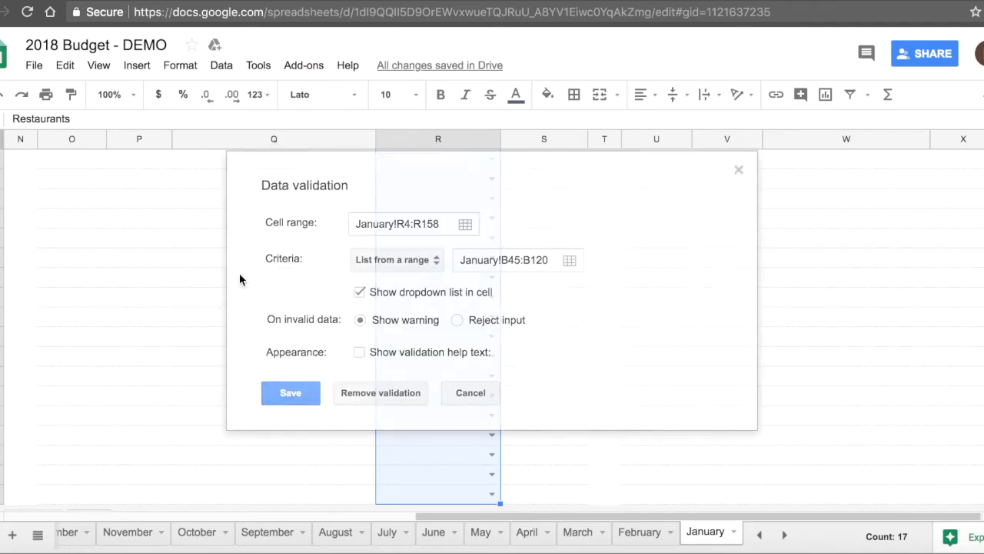
pyautogui.click(539, 267)
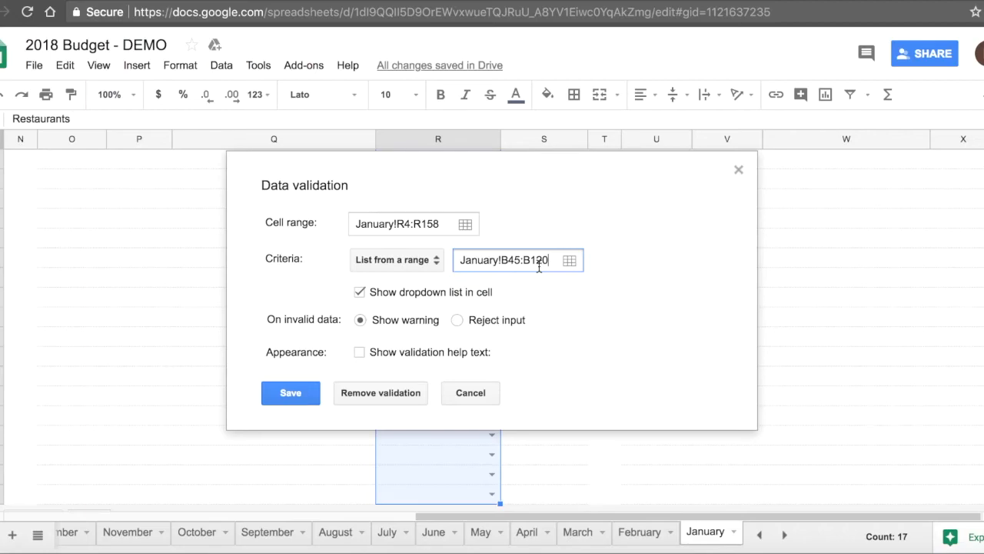
pyautogui.click(291, 394)
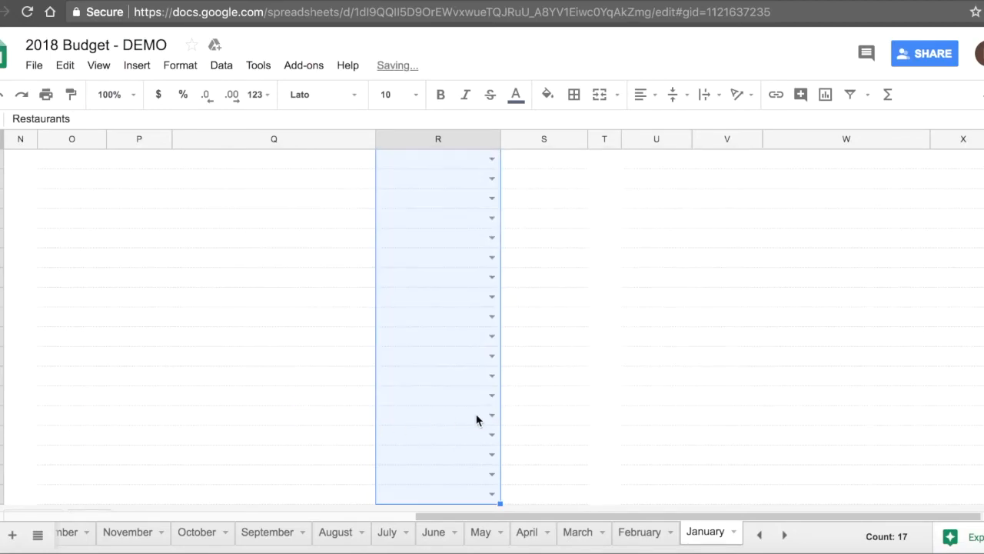
# - Check the end of the category list in an empty expense row for the PETS subcategories Food, Vet and Other
pyautogui.click(492, 374)
pyautogui.scroll(-5, 444, 487)
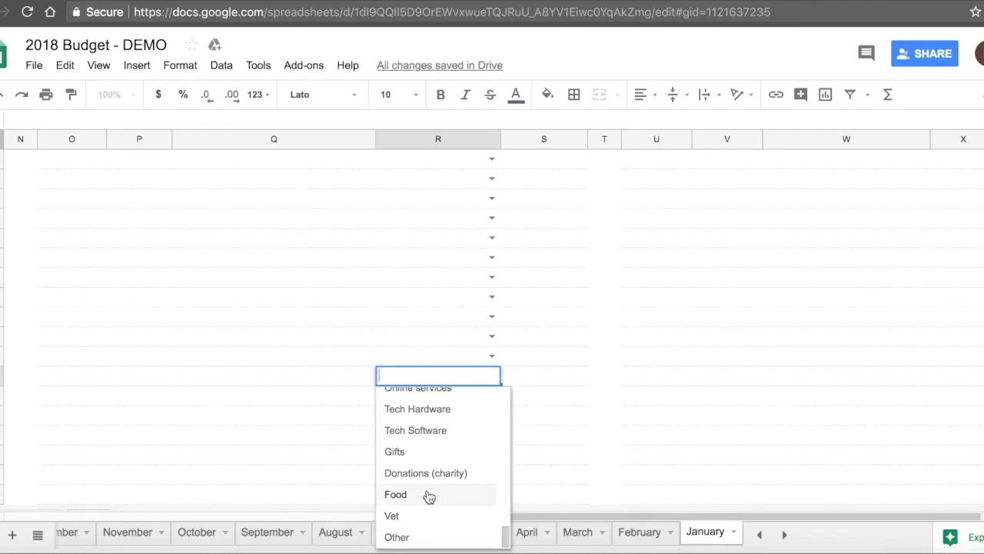
pyautogui.click(448, 343)
pyautogui.press('Down')
pyautogui.press('Down')
pyautogui.press('Down')
pyautogui.press('Down')
pyautogui.press('Down')
pyautogui.press('Down')
pyautogui.press('Down')
pyautogui.press('Down')
pyautogui.press('Down')
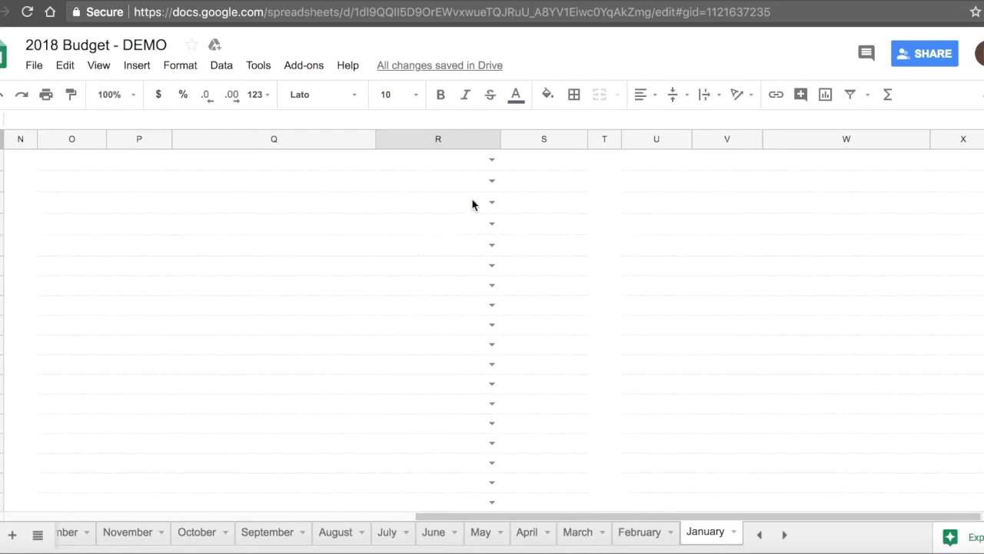
pyautogui.scroll(10, 473, 204)
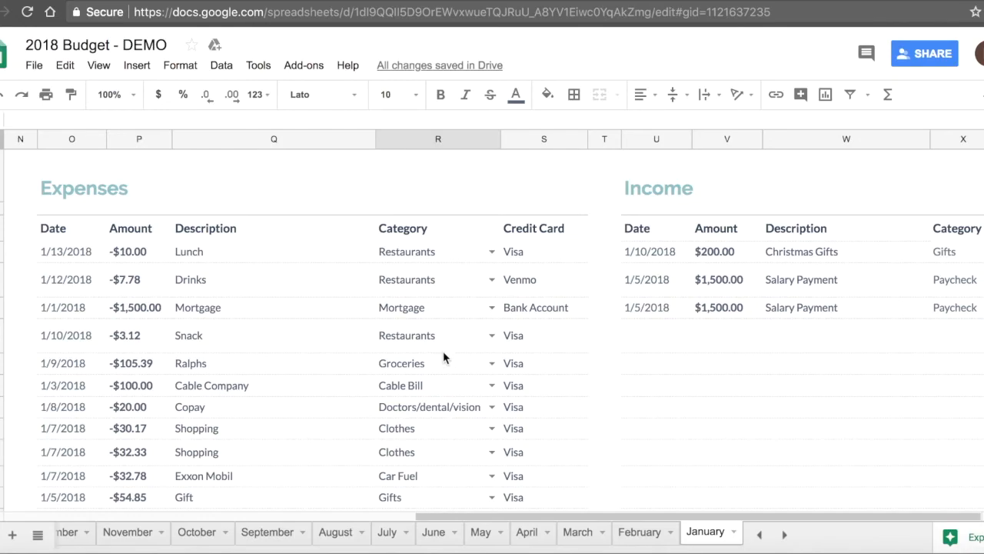
# - Review the January sheet's expense category summary from UTILITIES down to the PETS section
pyautogui.hscroll(-10, 443, 350)
pyautogui.scroll(-8, 443, 351)
pyautogui.scroll(-10, 444, 353)
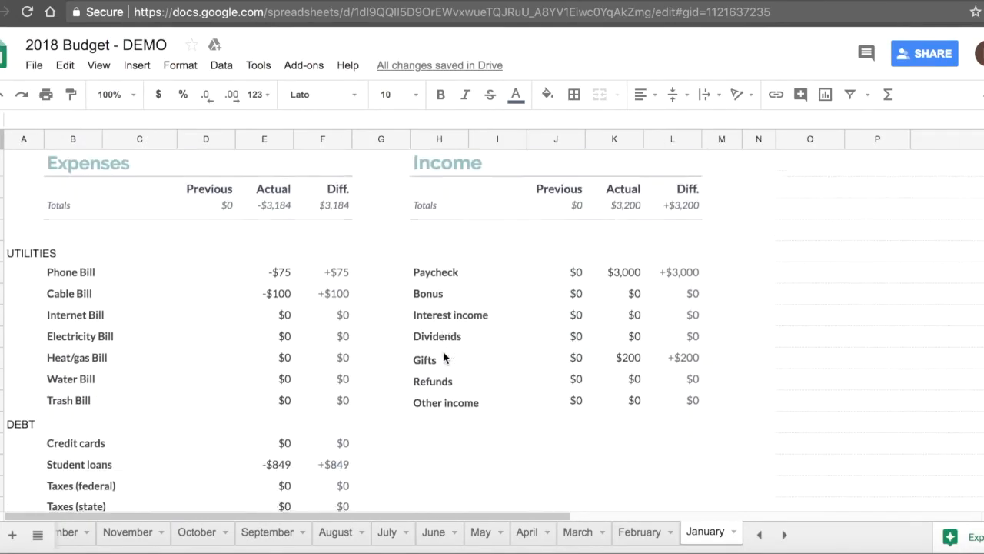
pyautogui.scroll(-8, 443, 354)
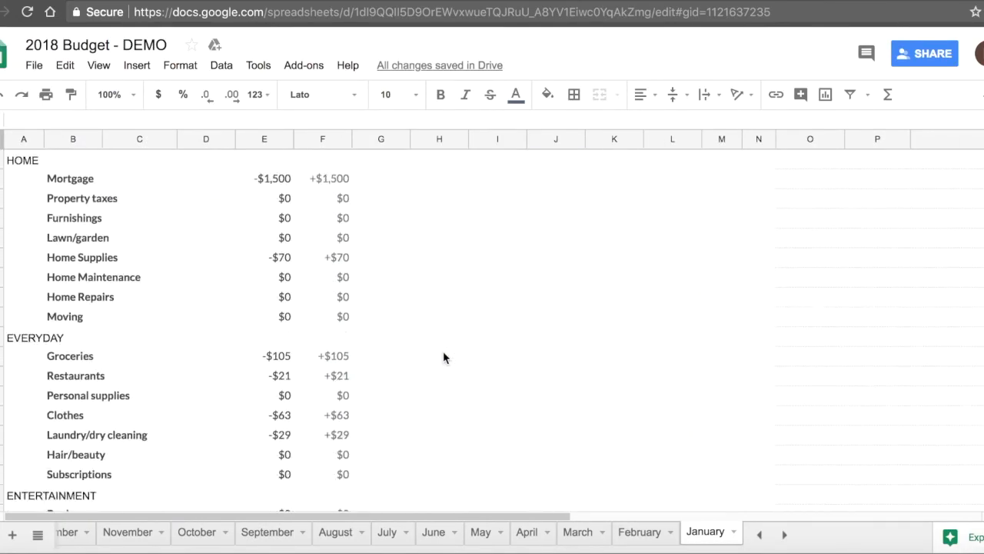
pyautogui.scroll(-5, 443, 353)
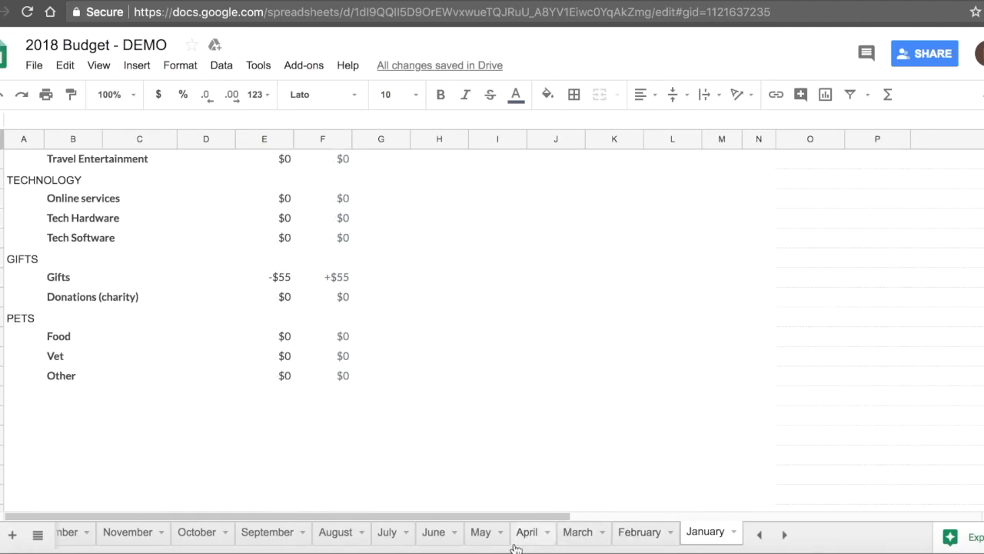
# - Insert three rows above row 101, below the Education section on the 2018 Expenses sheet
pyautogui.click(760, 533)
pyautogui.click(278, 531)
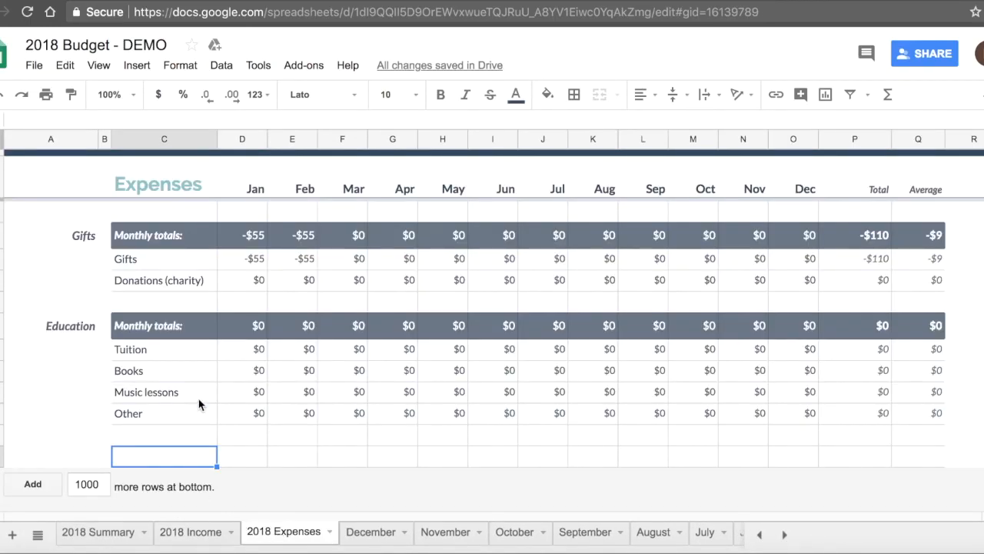
pyautogui.scroll(-2, 199, 404)
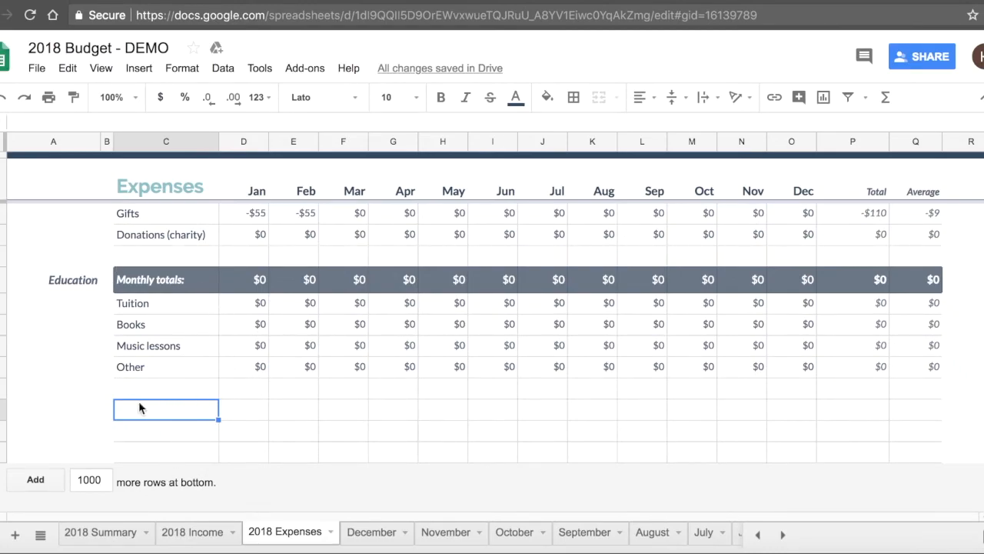
pyautogui.moveTo(4, 409); pyautogui.dragTo(3, 453)
pyautogui.rightClick(175, 419)
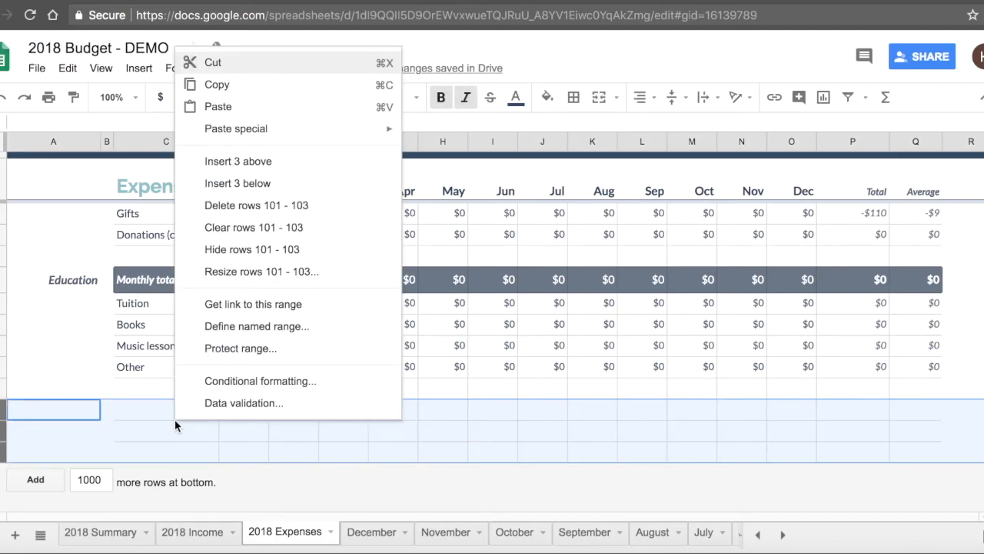
pyautogui.click(253, 162)
pyautogui.click(124, 425)
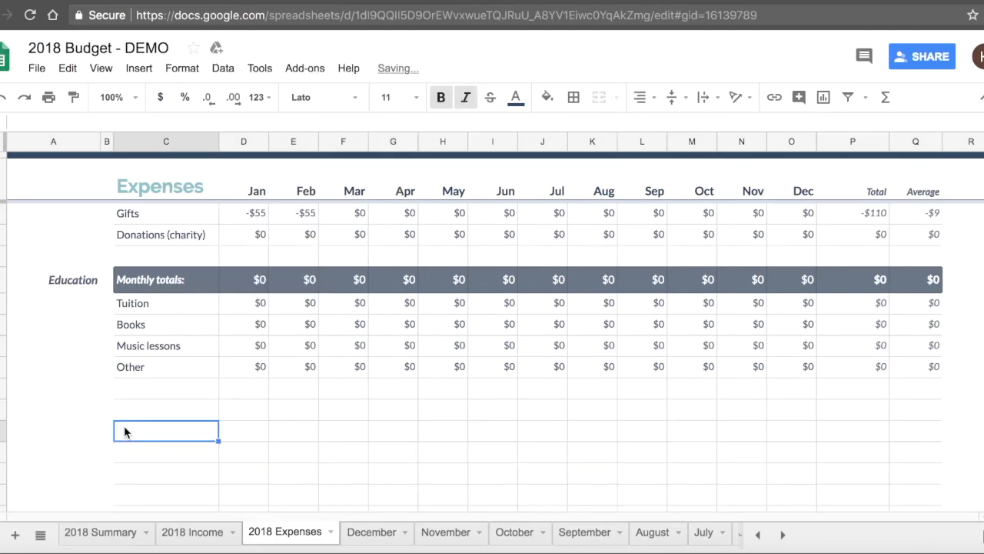
# - Copy the Education block from its heading and monthly totals through the Music lessons row, out to the Average column
pyautogui.click(73, 281)
pyautogui.moveTo(128, 272); pyautogui.dragTo(931, 346)
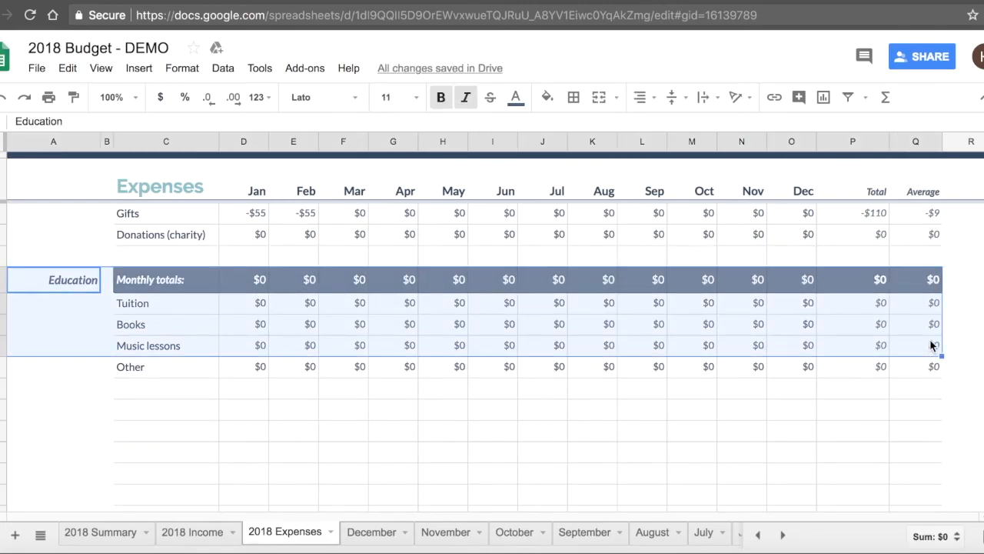
pyautogui.hotkey('ctrl', 'c')
pyautogui.click(45, 395)
pyautogui.hotkey('ctrl', 'v')
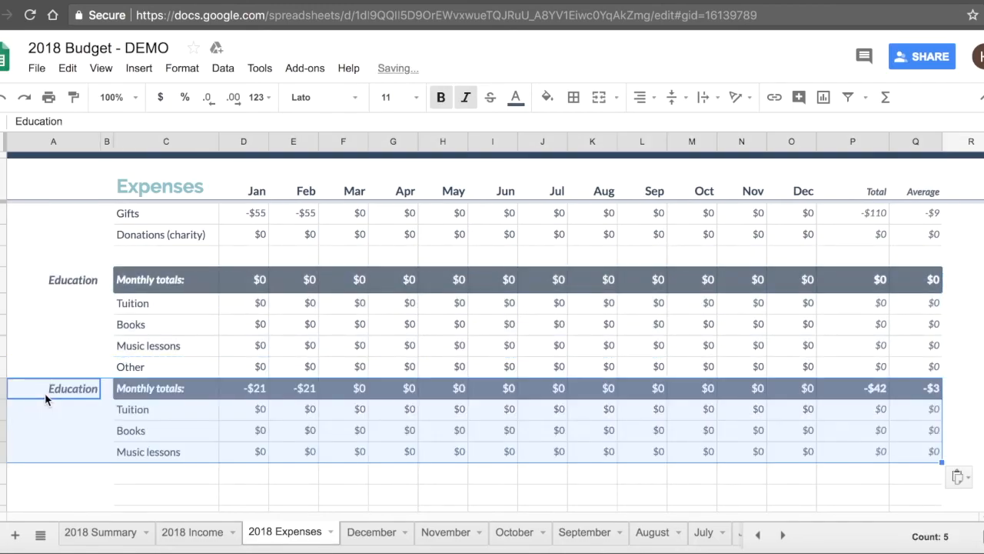
pyautogui.hotkey('ctrl', 'z')
# - Paste the copied Education block at A101, one blank row below the Education section, and rename its heading Pets
pyautogui.click(71, 419)
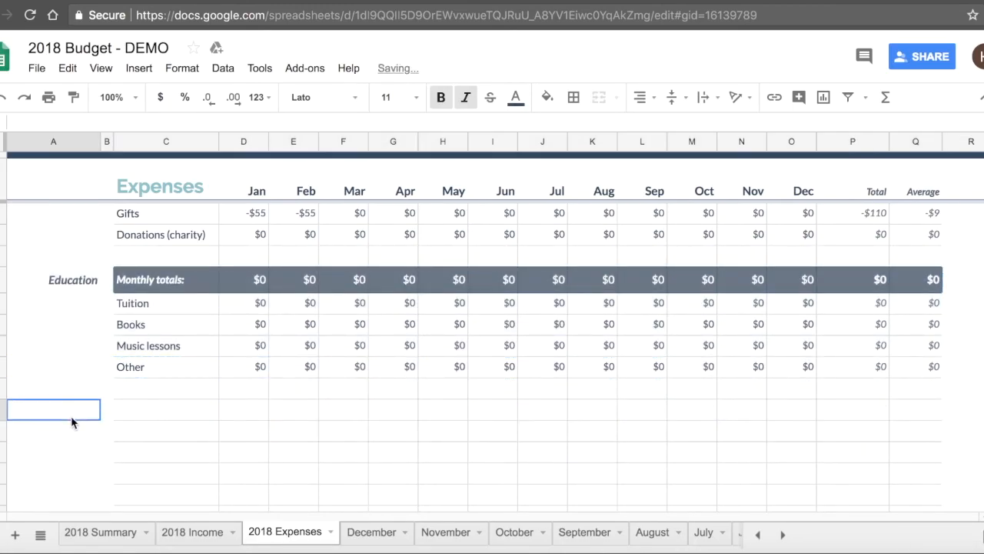
pyautogui.hotkey('ctrl', 'v')
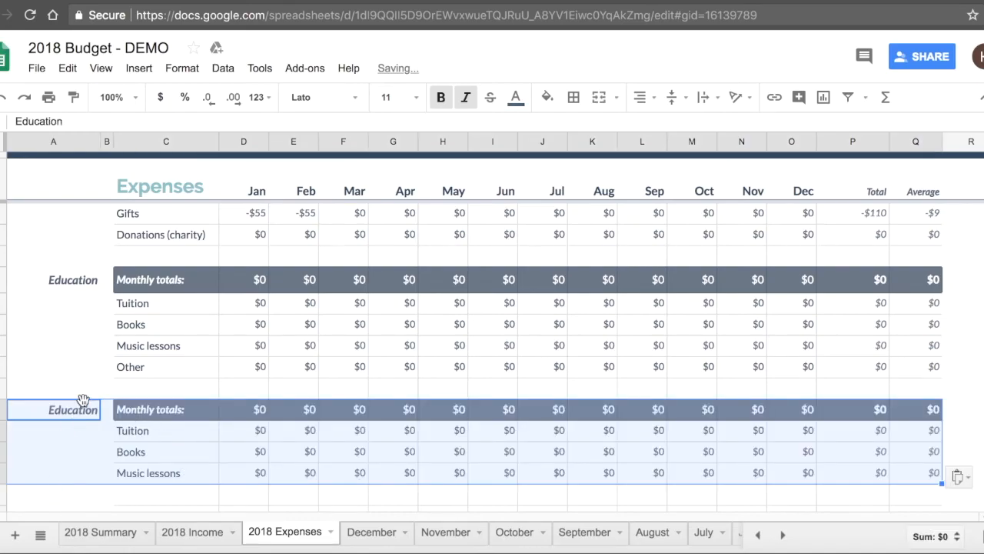
pyautogui.click(72, 412)
pyautogui.write('Pets')
pyautogui.press('Return')
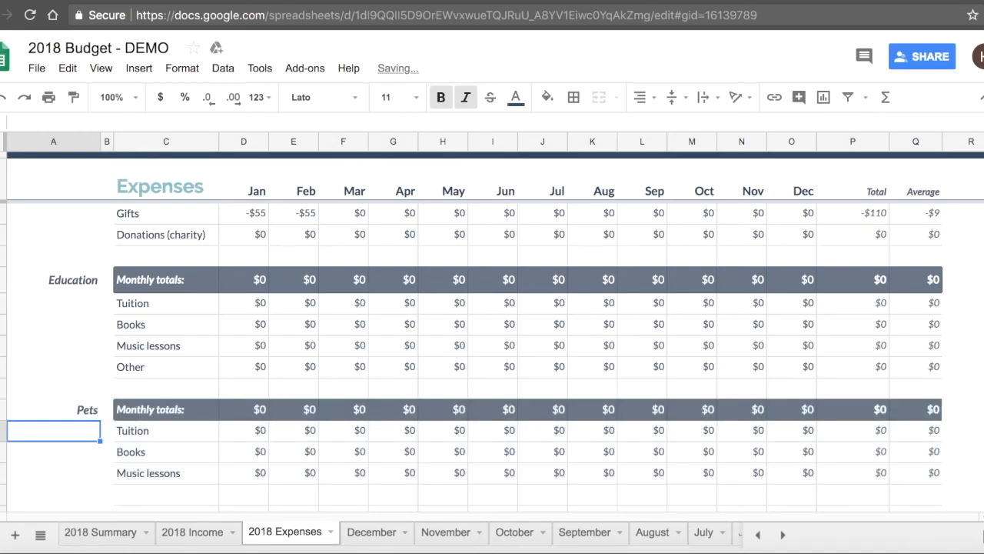
# - Rename the three subcategories under the Pets monthly totals as Food, Vet and Other
pyautogui.click(131, 435)
pyautogui.write('Food')
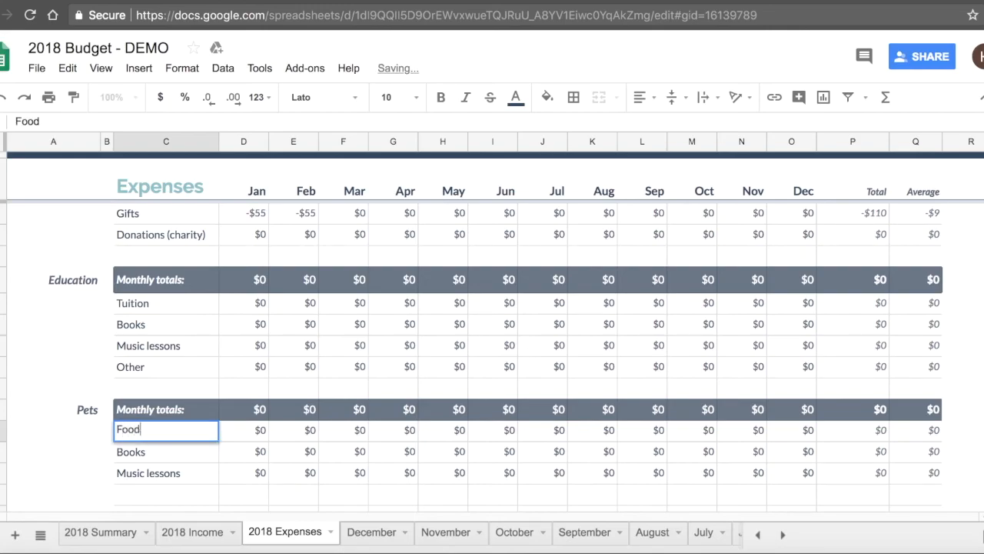
pyautogui.press('Return')
pyautogui.write('Vet')
pyautogui.press('Return')
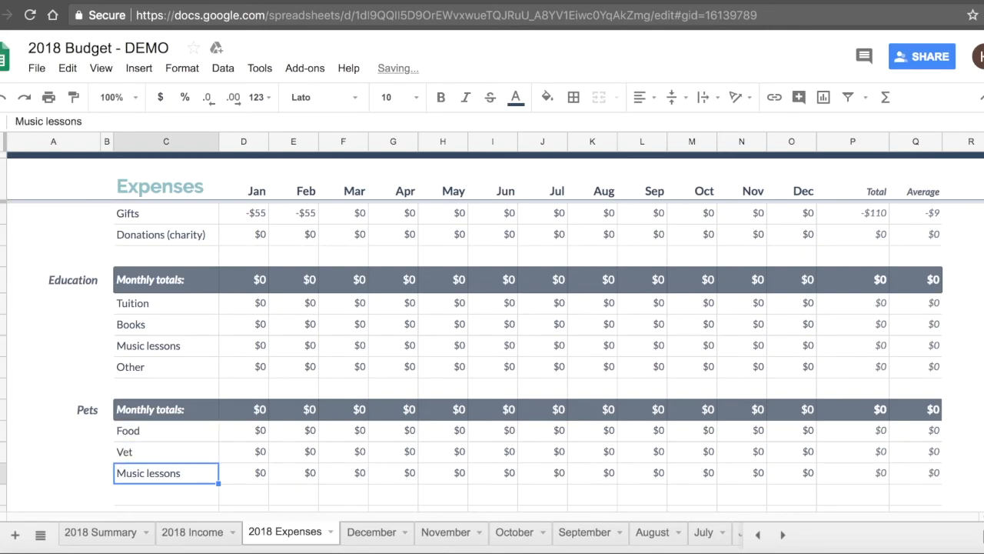
pyautogui.write('Other')
pyautogui.press('Return')
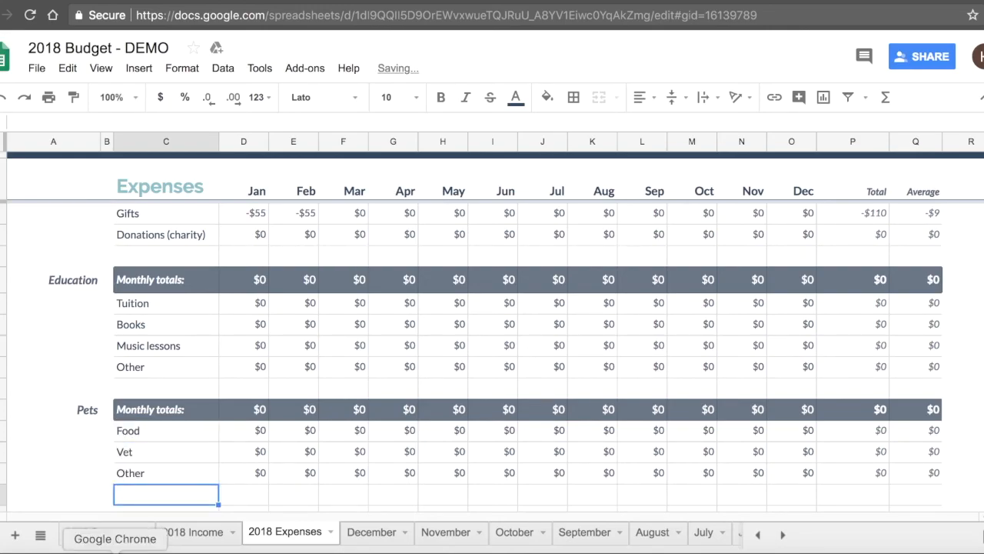
# - Check the sheet and category references in the January, February and March sumif formulas of the Pets rows
pyautogui.click(257, 431)
pyautogui.doubleClick(255, 430)
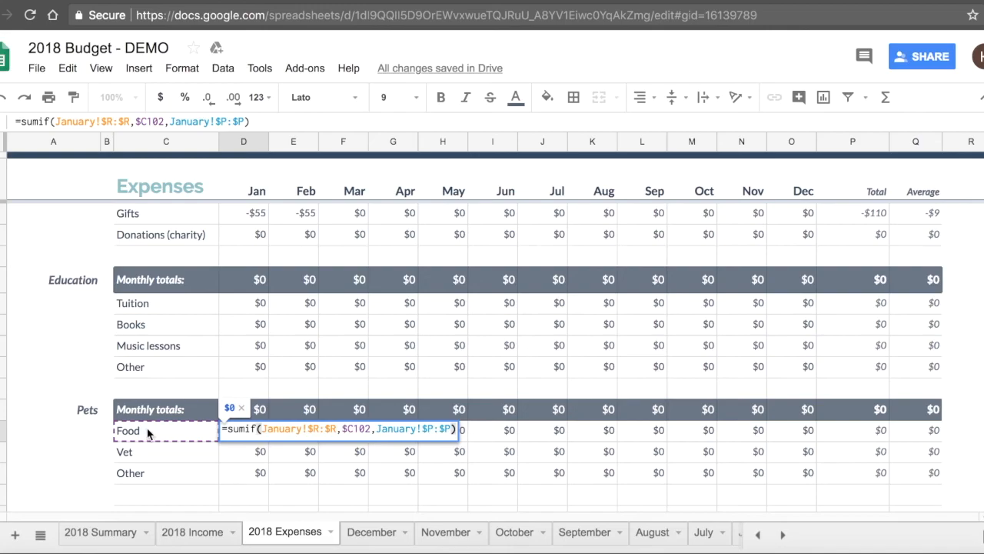
pyautogui.click(243, 451)
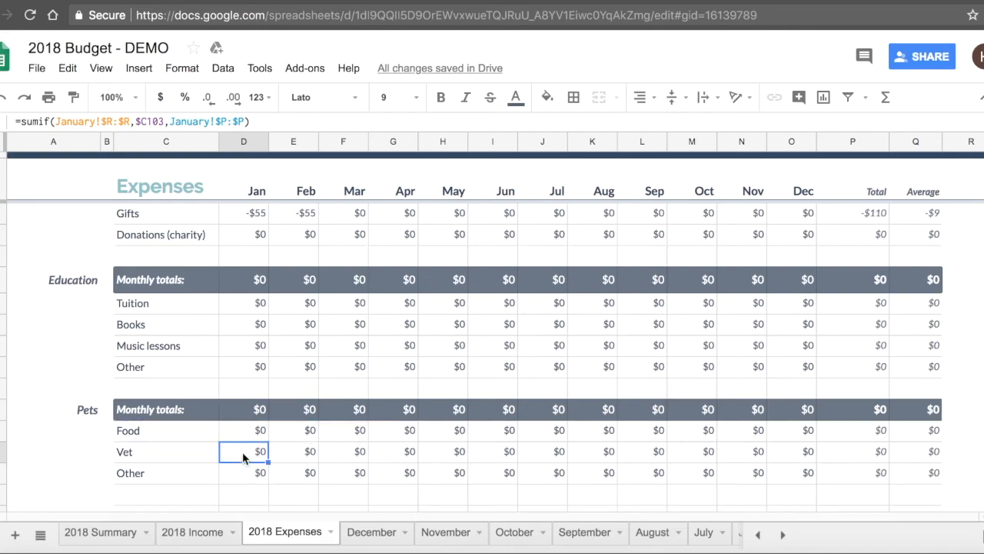
pyautogui.doubleClick(284, 429)
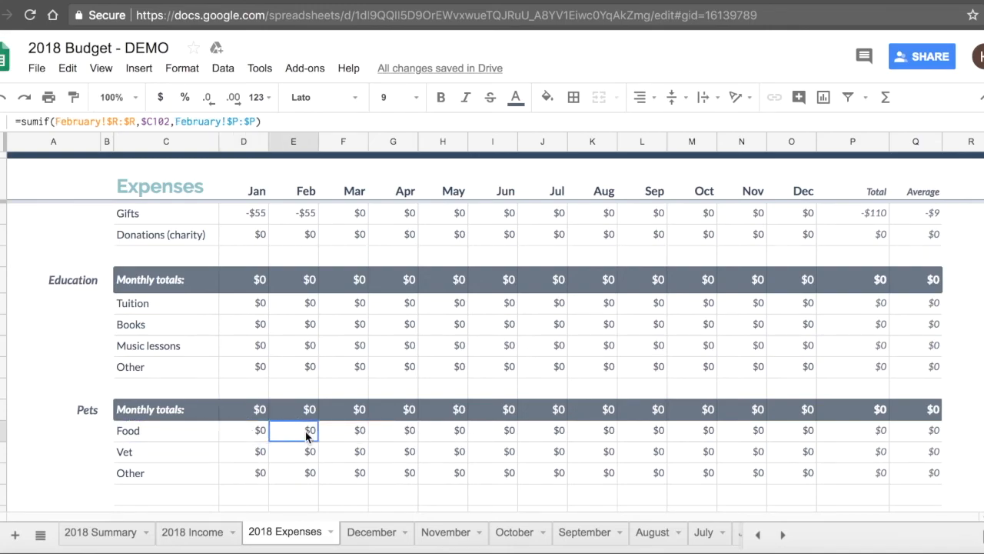
pyautogui.click(279, 459)
pyautogui.click(338, 429)
pyautogui.doubleClick(339, 429)
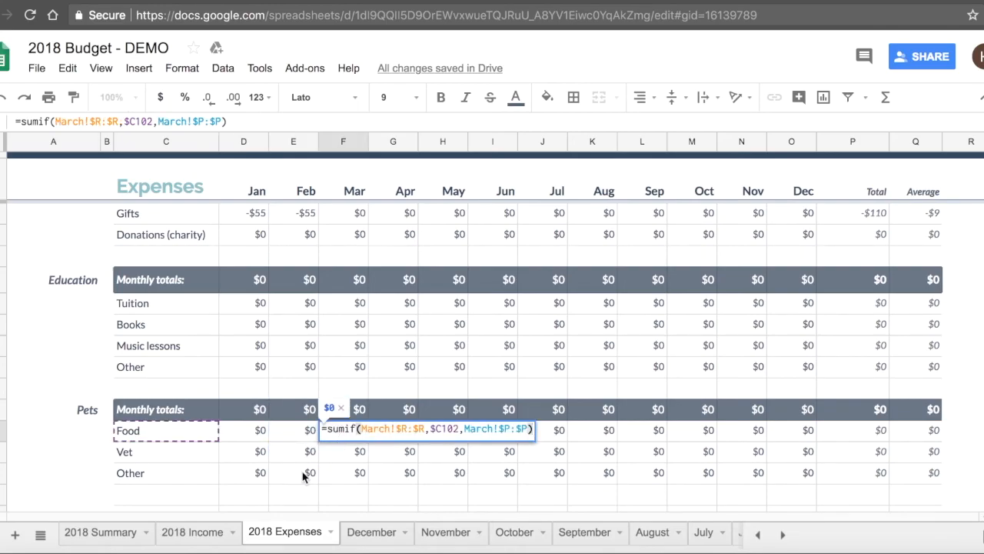
pyautogui.click(248, 477)
# - Change the January monthly total formula of the Pets section to =sum(D102:D104)
pyautogui.click(251, 409)
pyautogui.doubleClick(251, 409)
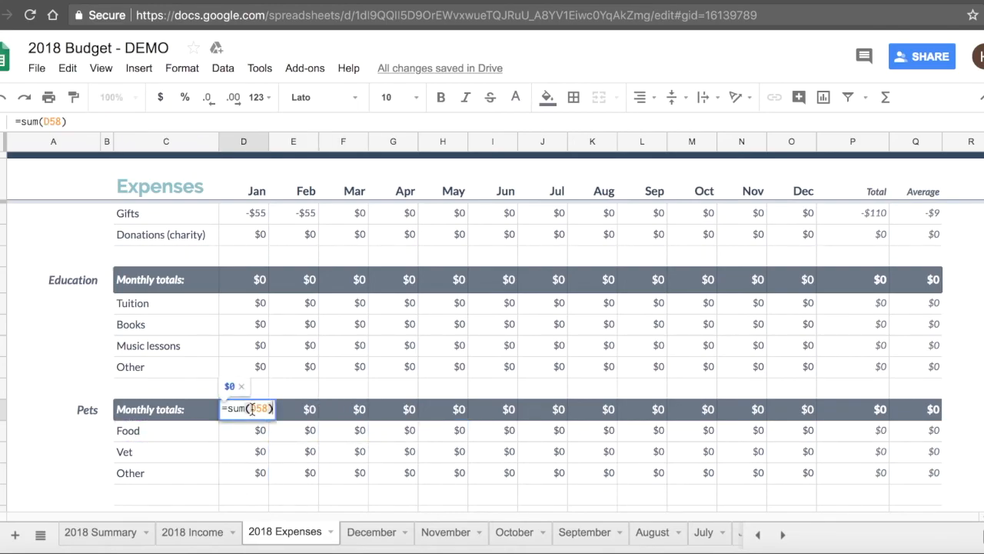
pyautogui.click(265, 408)
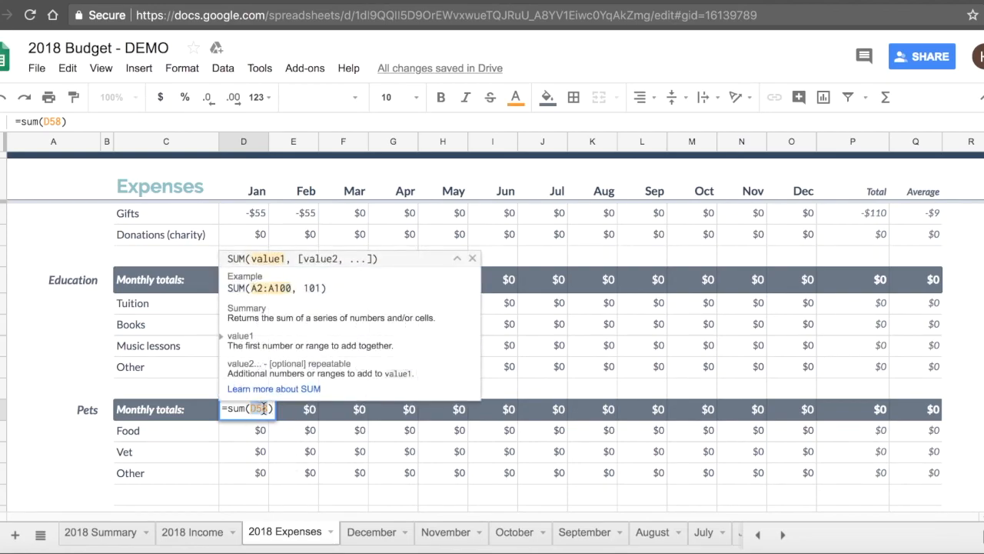
pyautogui.press('BackSpace')
pyautogui.press('BackSpace')
pyautogui.press('BackSpace')
pyautogui.moveTo(250, 421); pyautogui.dragTo(246, 474)
pyautogui.press('Return')
pyautogui.press('Up')
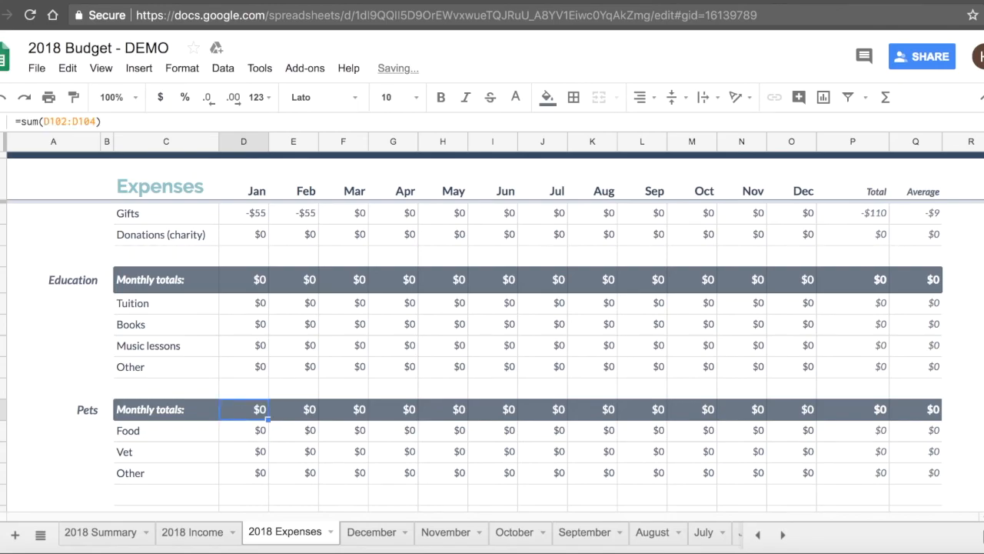
# - Fill the January total formula across the Pets monthly totals row from column D through the Average column Q
pyautogui.hotkey('shift', 'Right')
pyautogui.hotkey('shift', 'Right')
pyautogui.hotkey('shift', 'Right')
pyautogui.hotkey('shift', 'Right')
pyautogui.hotkey('shift', 'Right')
pyautogui.hotkey('shift', 'Right')
pyautogui.hotkey('shift', 'Right')
pyautogui.hotkey('shift', 'Right')
pyautogui.hotkey('shift', 'Right')
pyautogui.hotkey('shift', 'Right')
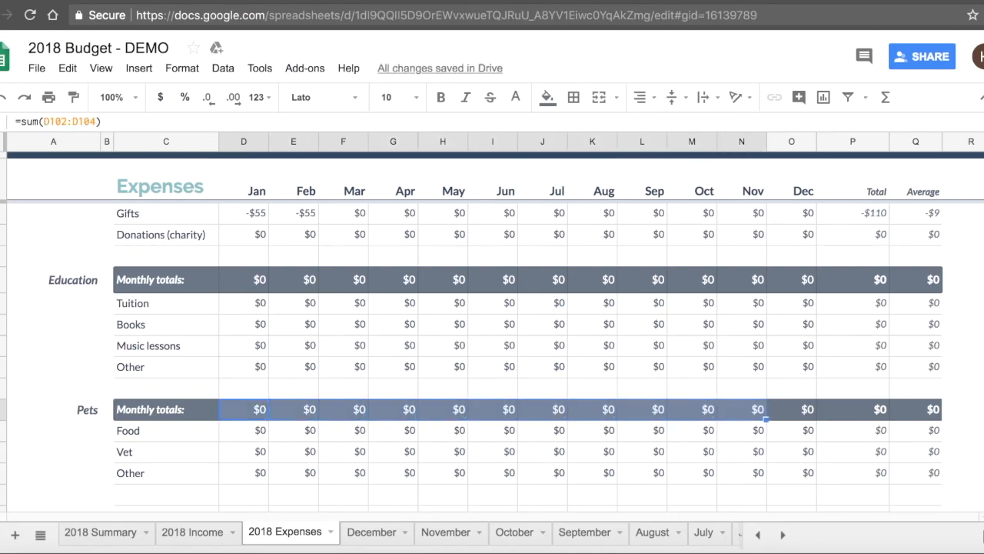
pyautogui.hotkey('shift', 'Left')
pyautogui.hotkey('shift', 'Right')
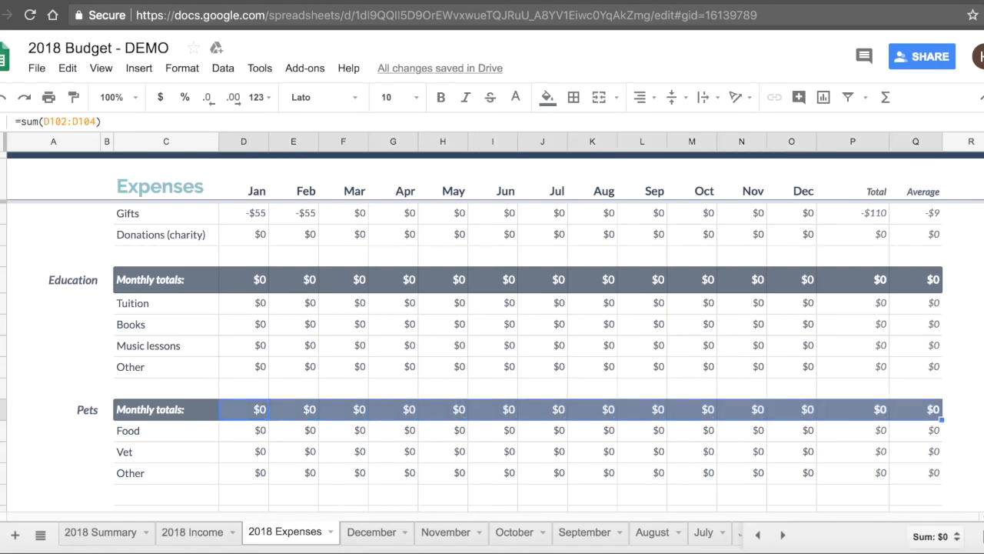
pyautogui.press('super+b')
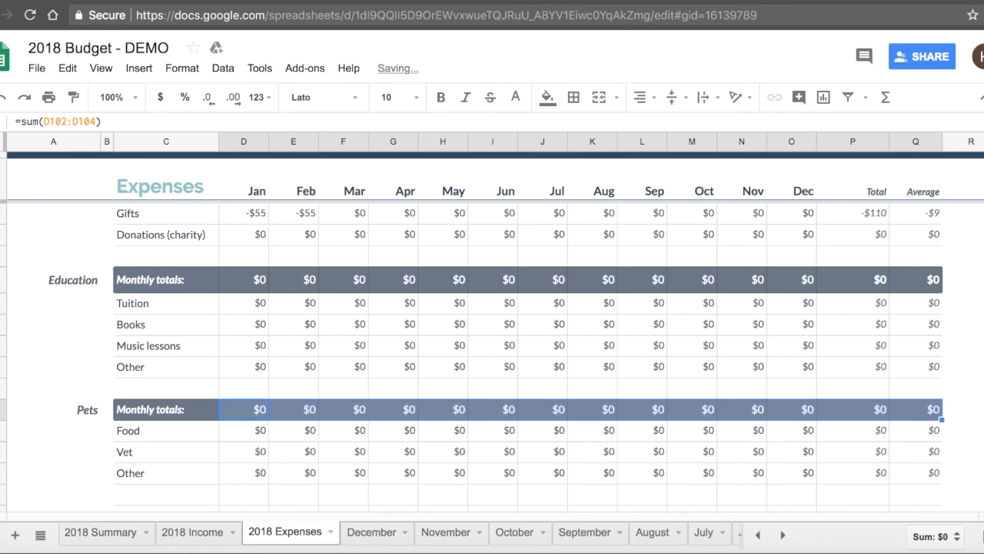
# - Check the filled sum formulas for February, April and June in the Pets monthly totals row
pyautogui.doubleClick(302, 410)
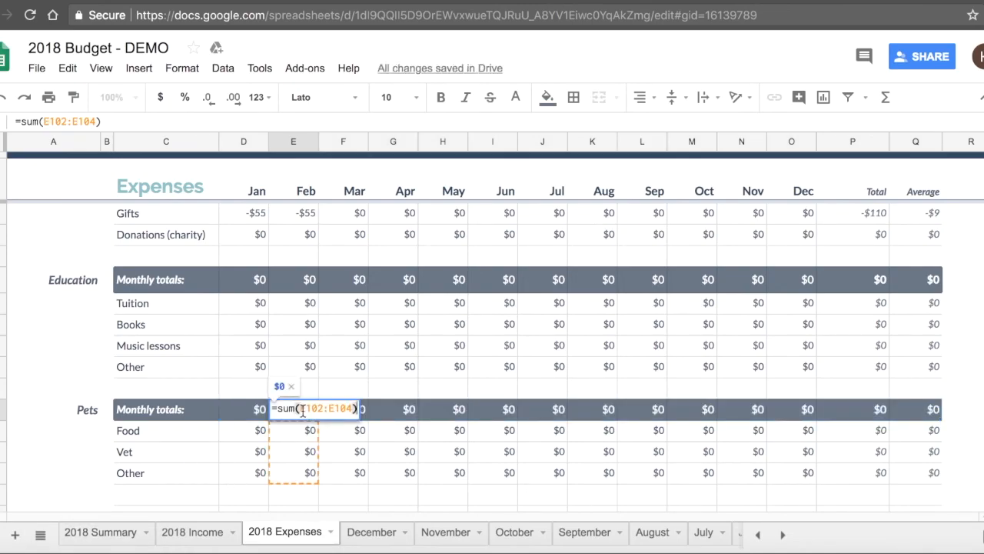
pyautogui.doubleClick(406, 410)
pyautogui.doubleClick(480, 410)
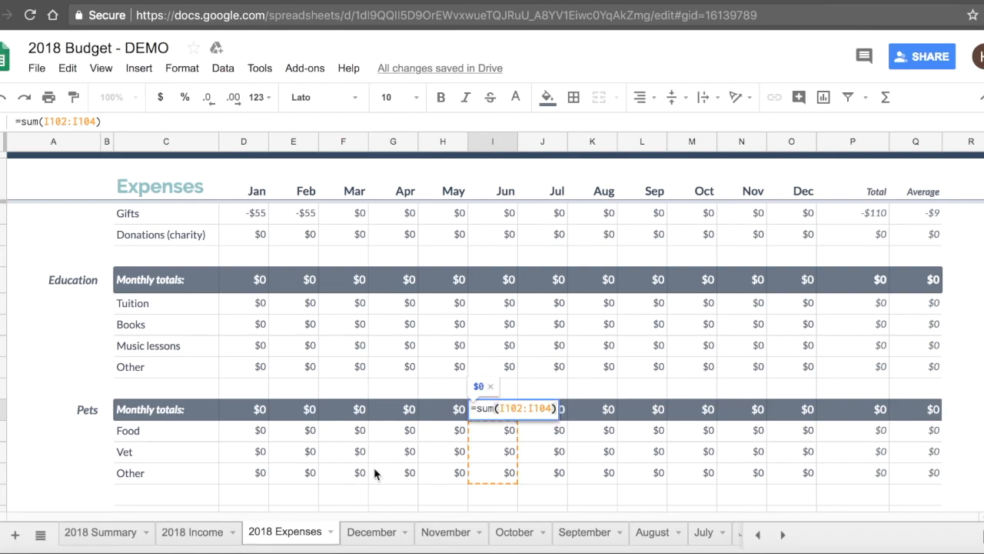
# - Check the February and January sumif formulas of the Pets Food row, and the Pets row on the 2018 Summary sheet
pyautogui.click(311, 433)
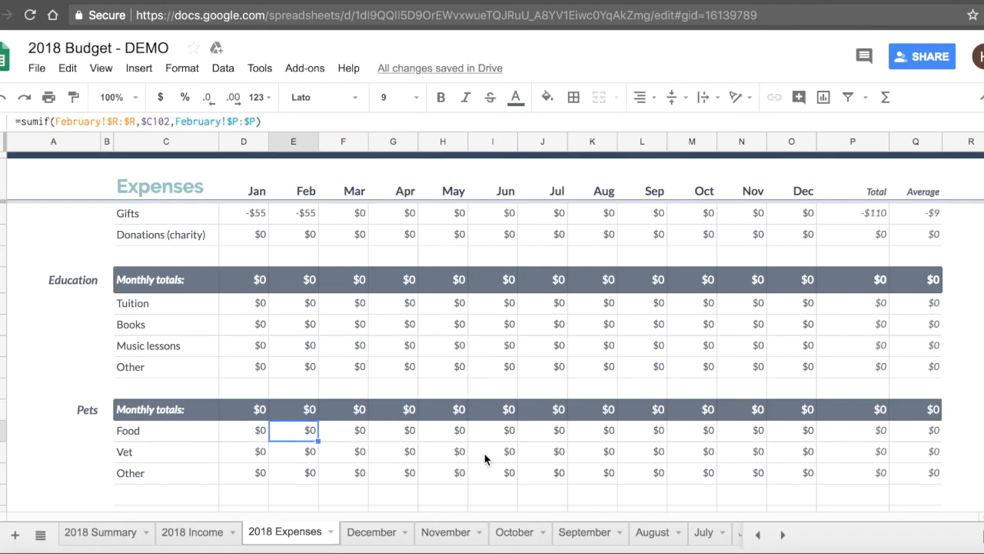
pyautogui.click(246, 426)
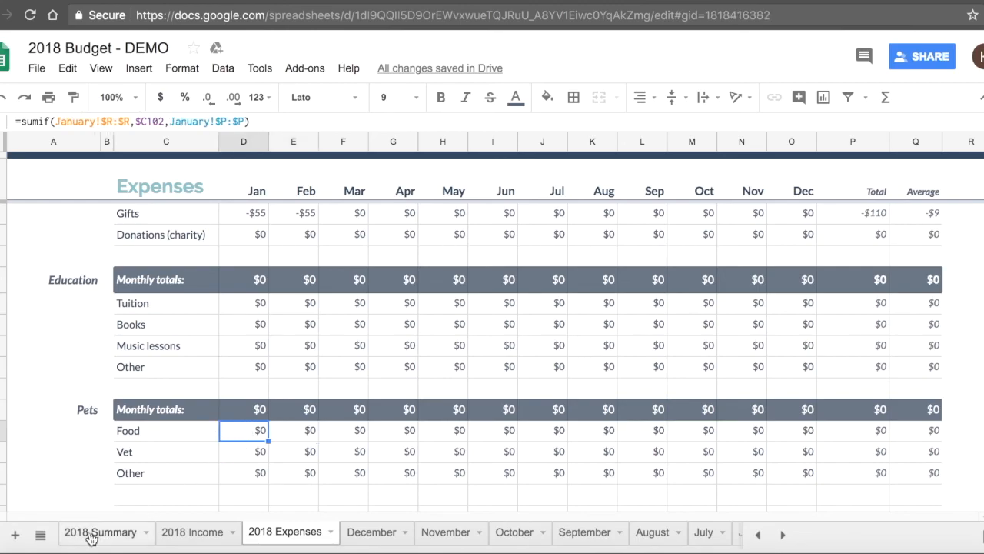
pyautogui.click(92, 533)
pyautogui.click(65, 436)
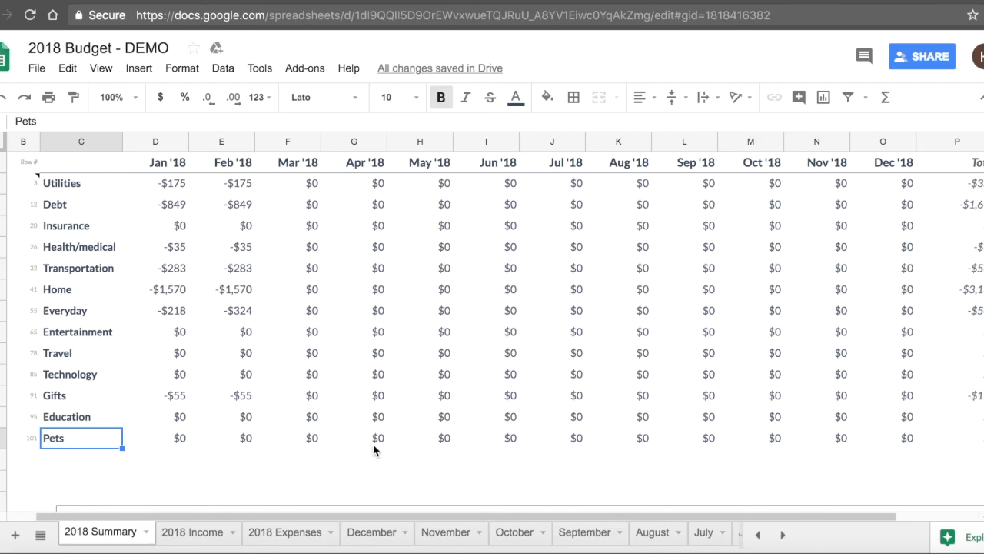
# - Go to the January sheet and select the PETS section with its Food, Vet and Other rows for review
pyautogui.click(781, 537)
pyautogui.click(781, 537)
pyautogui.click(695, 533)
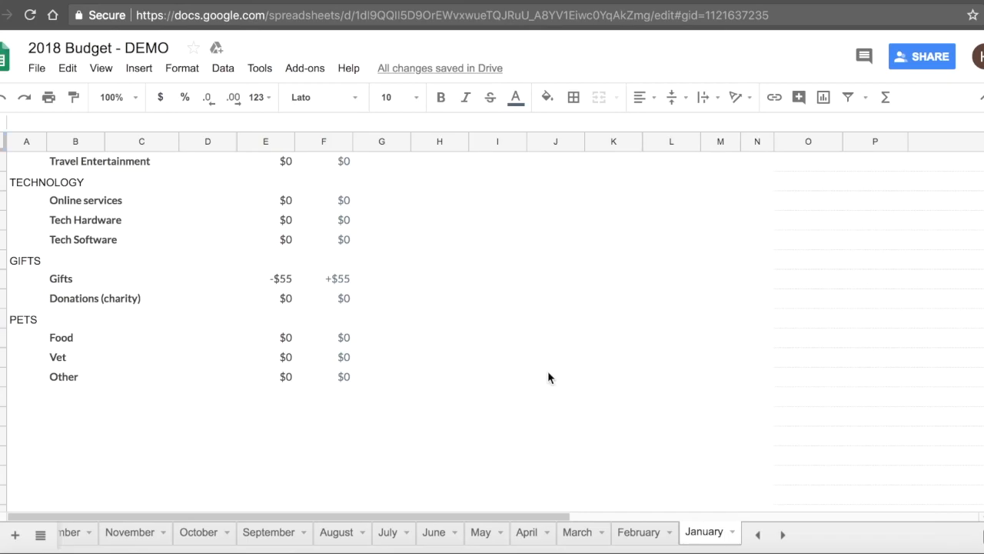
pyautogui.scroll(1, 159, 333)
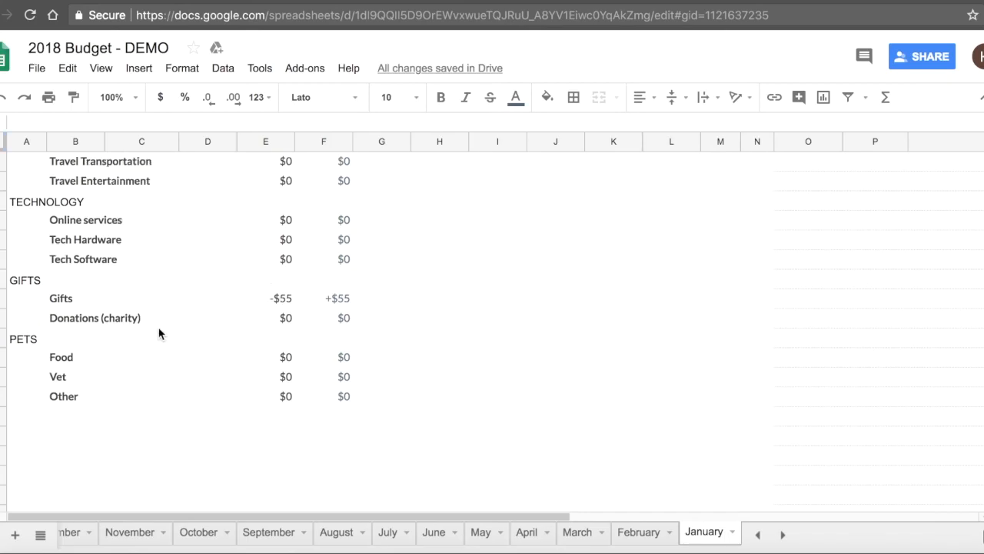
pyautogui.moveTo(29, 338); pyautogui.dragTo(341, 397)
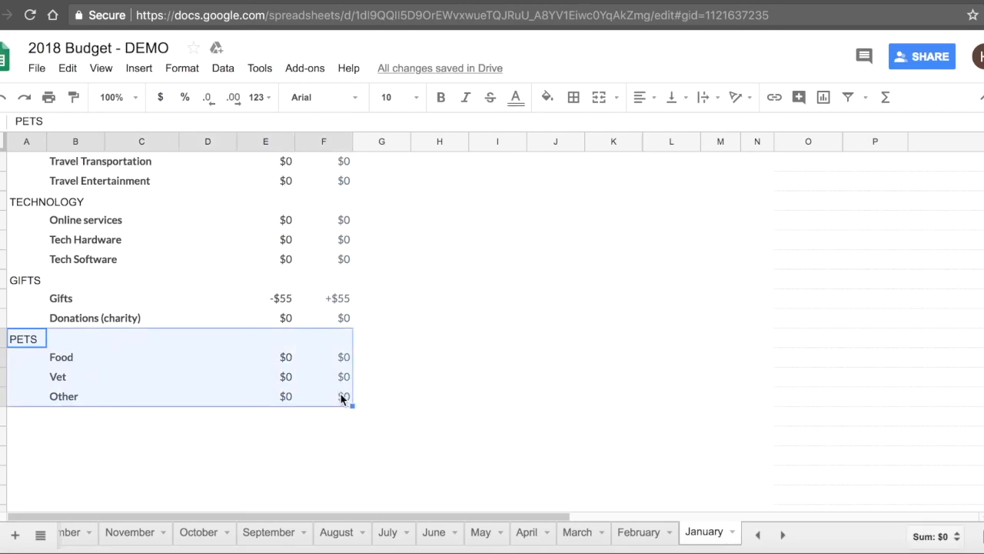
# - Review the January sheet's remaining expense categories, the income category list from Paycheck to Other income, and the balance and Net Worth summaries
pyautogui.scroll(10, 499, 392)
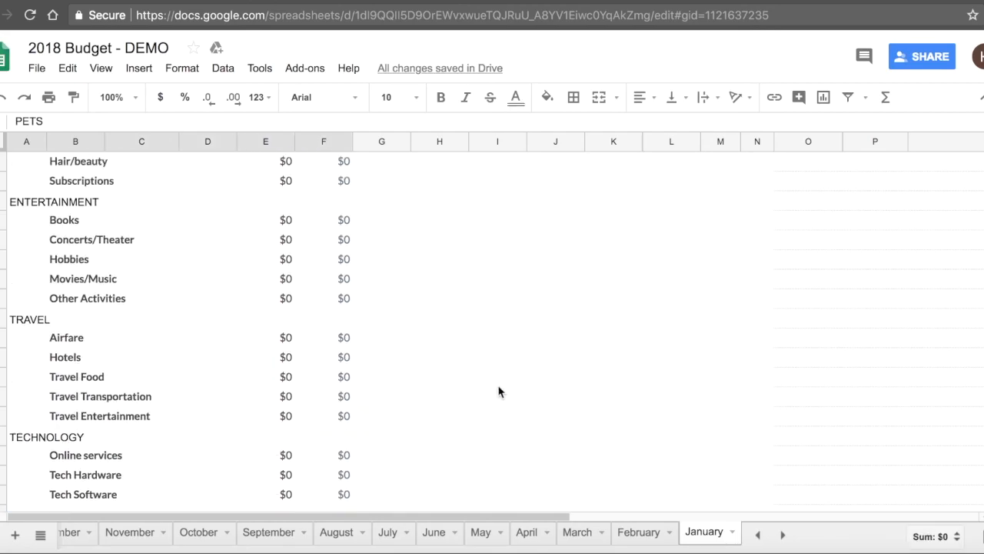
pyautogui.scroll(12, 499, 392)
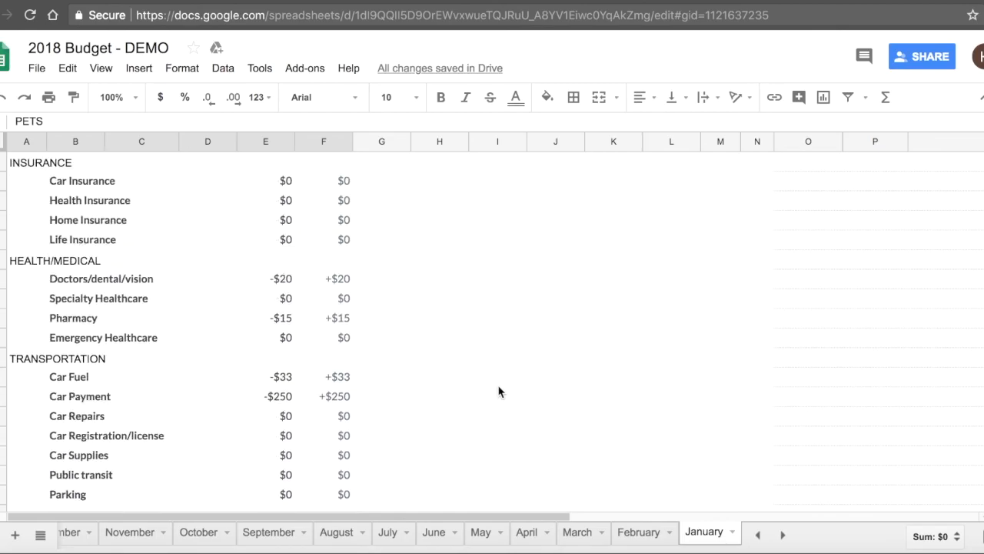
pyautogui.scroll(1, 499, 393)
pyautogui.moveTo(425, 337); pyautogui.dragTo(427, 465)
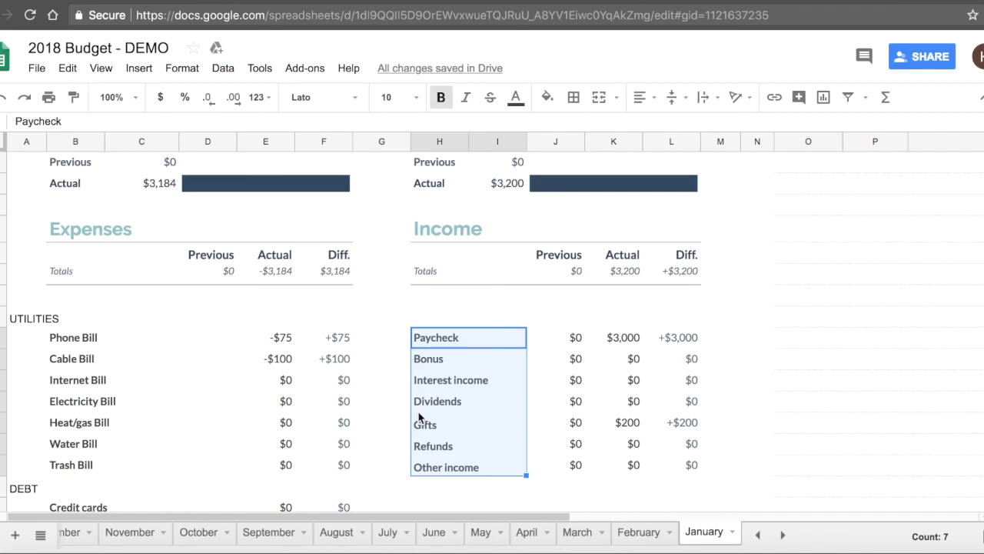
pyautogui.click(555, 444)
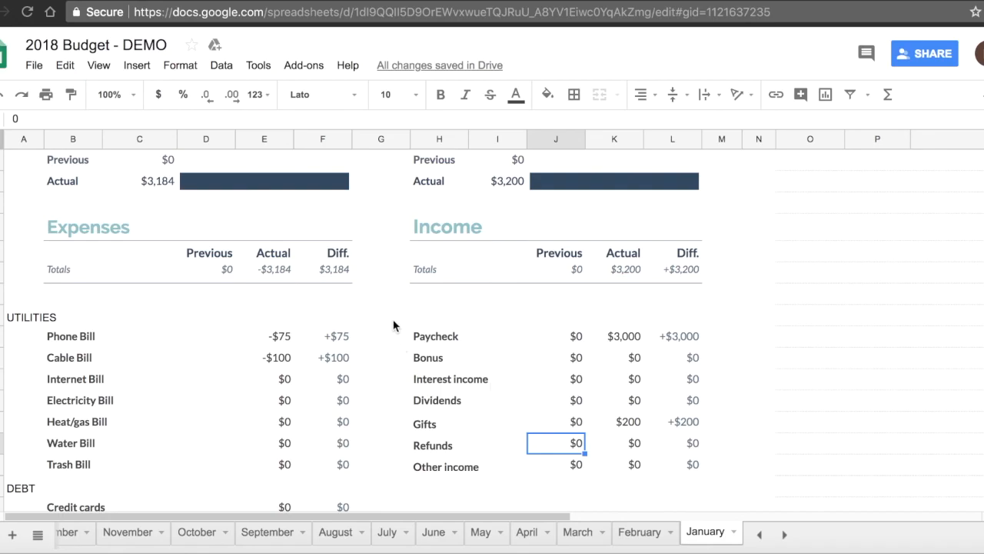
pyautogui.scroll(5, 389, 384)
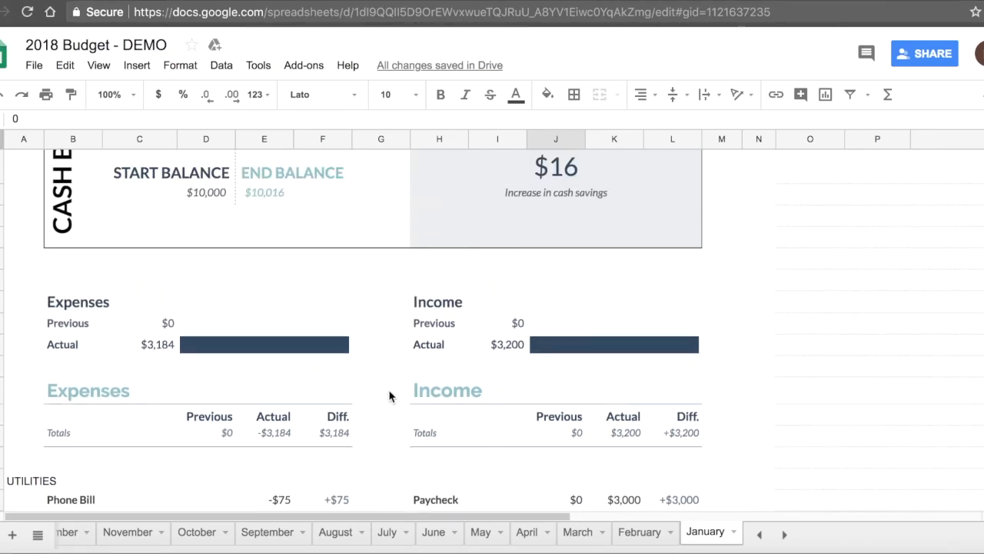
pyautogui.scroll(10, 389, 396)
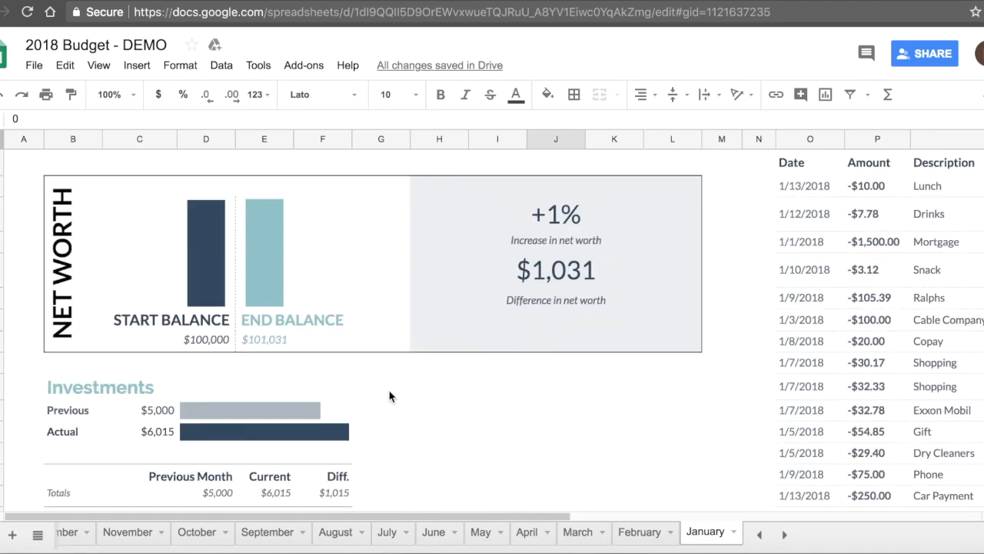